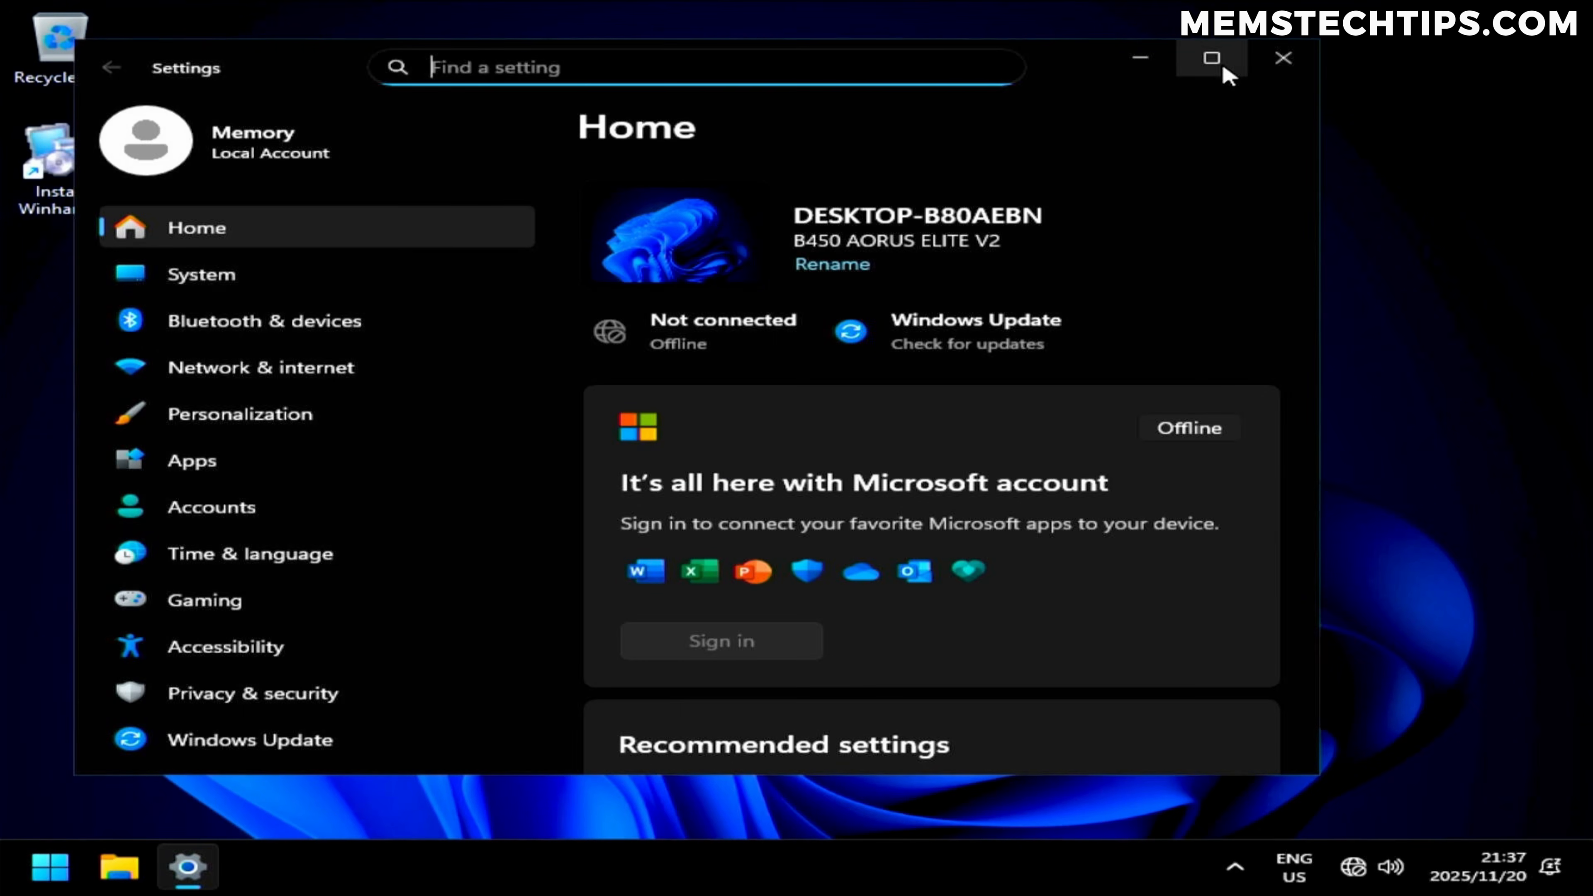
Maximize the Settings window and look through the Windows Update, Privacy & security and System pages
click(1211, 57)
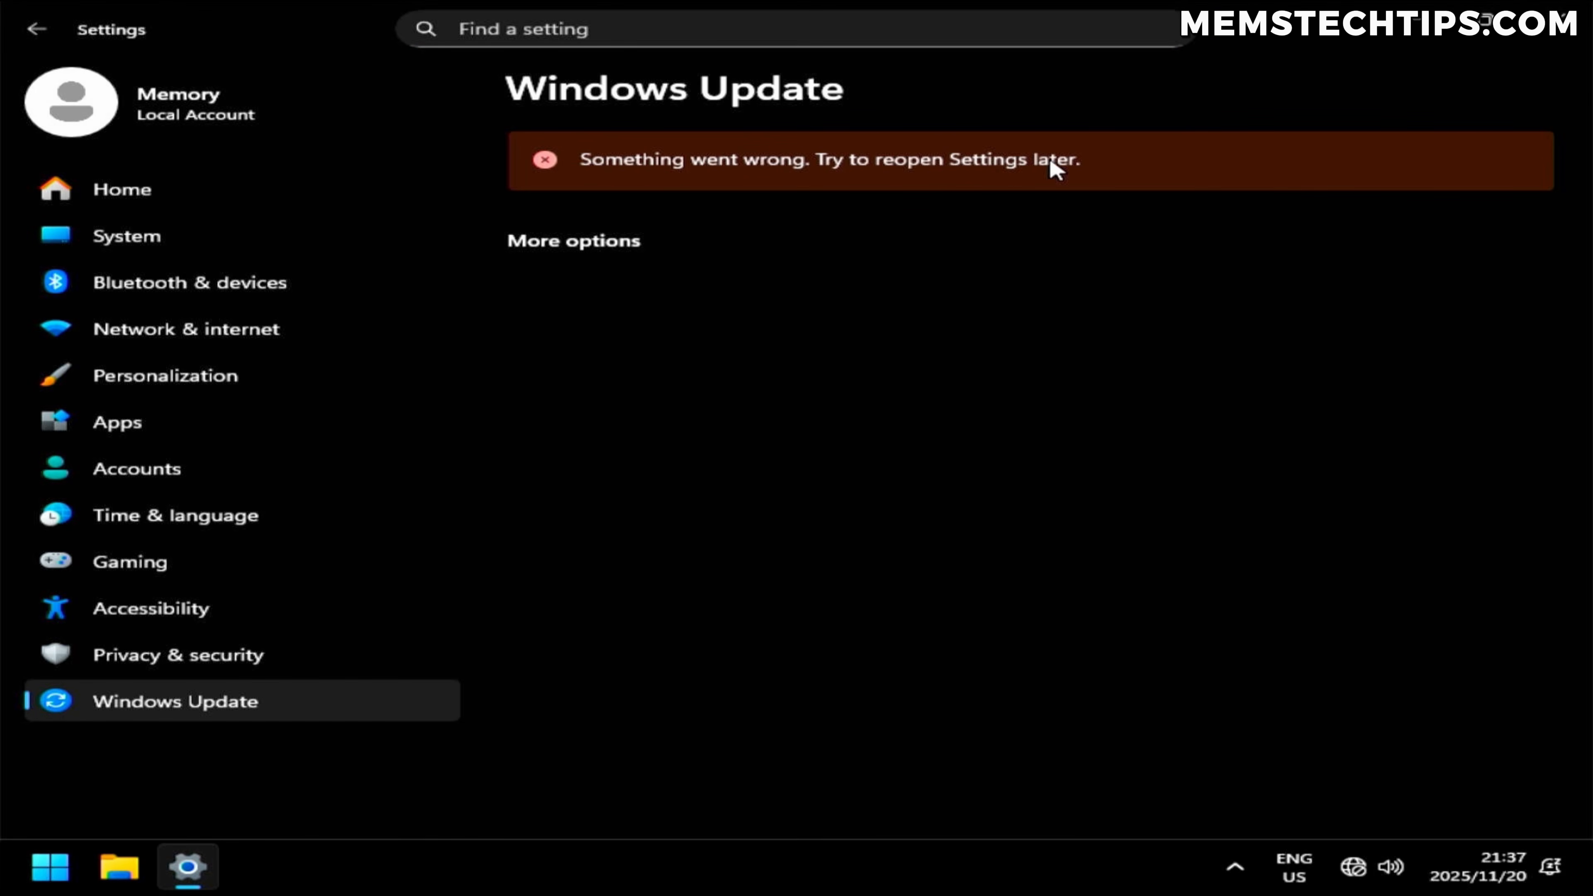
click(227, 655)
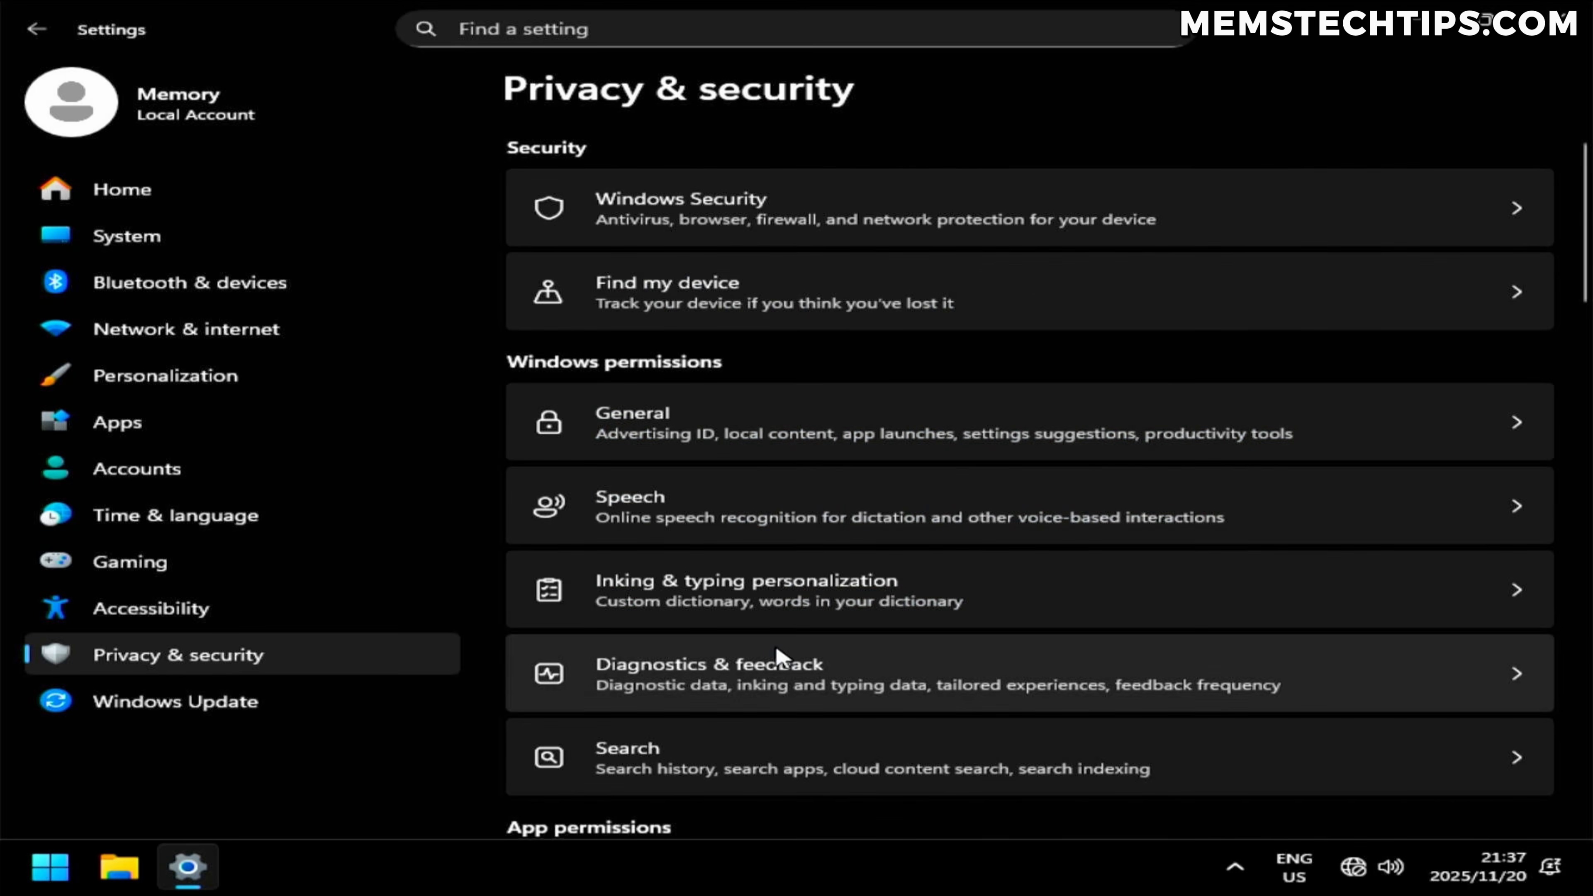
click(771, 655)
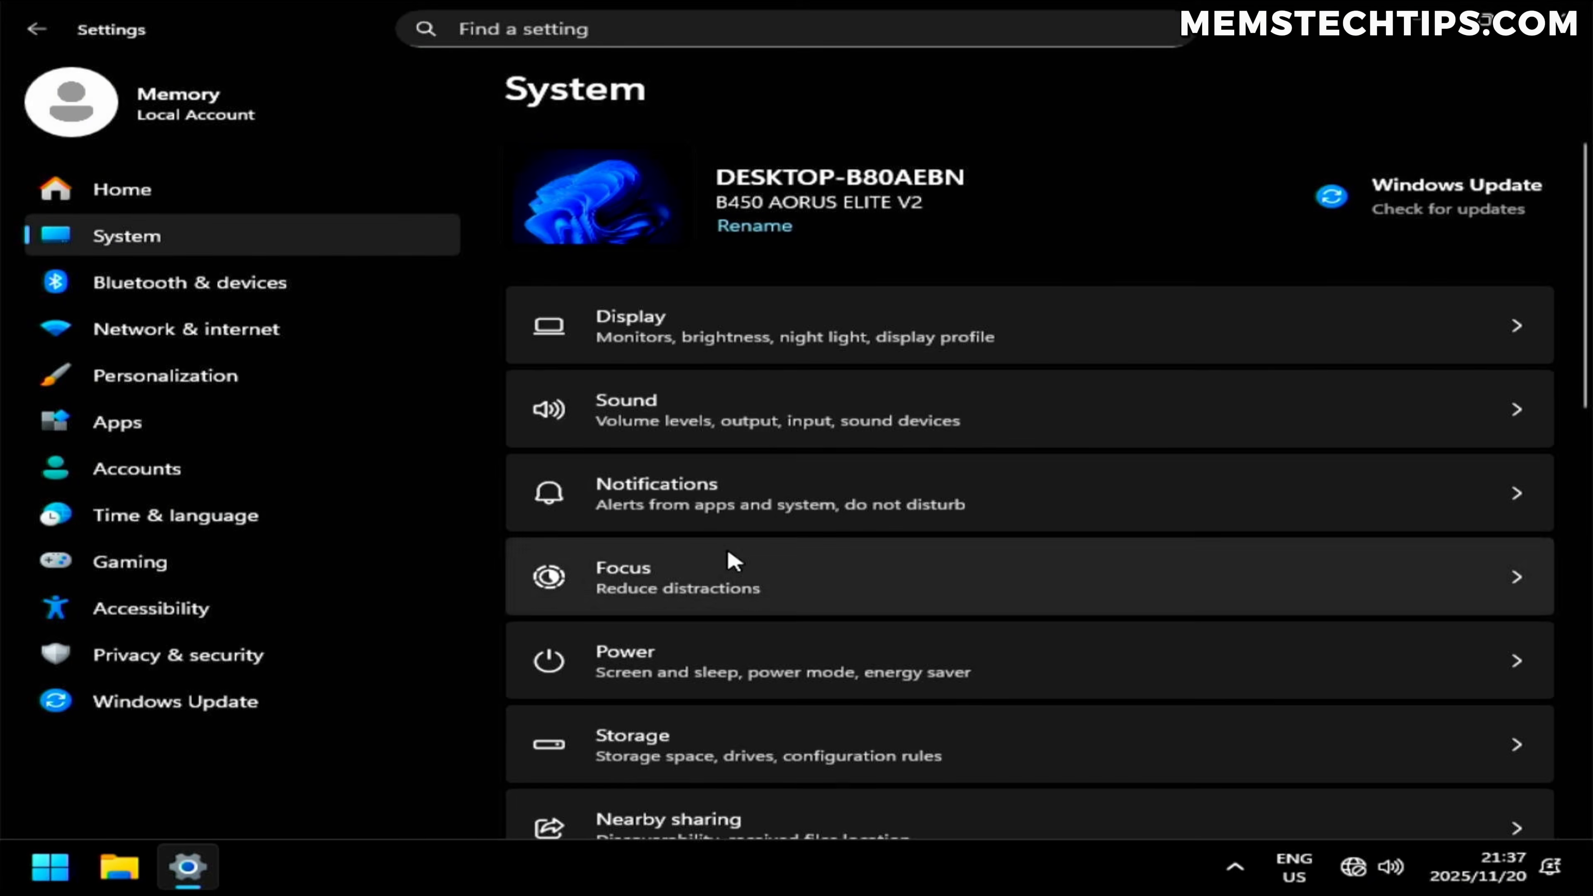
click(878, 487)
click(1052, 238)
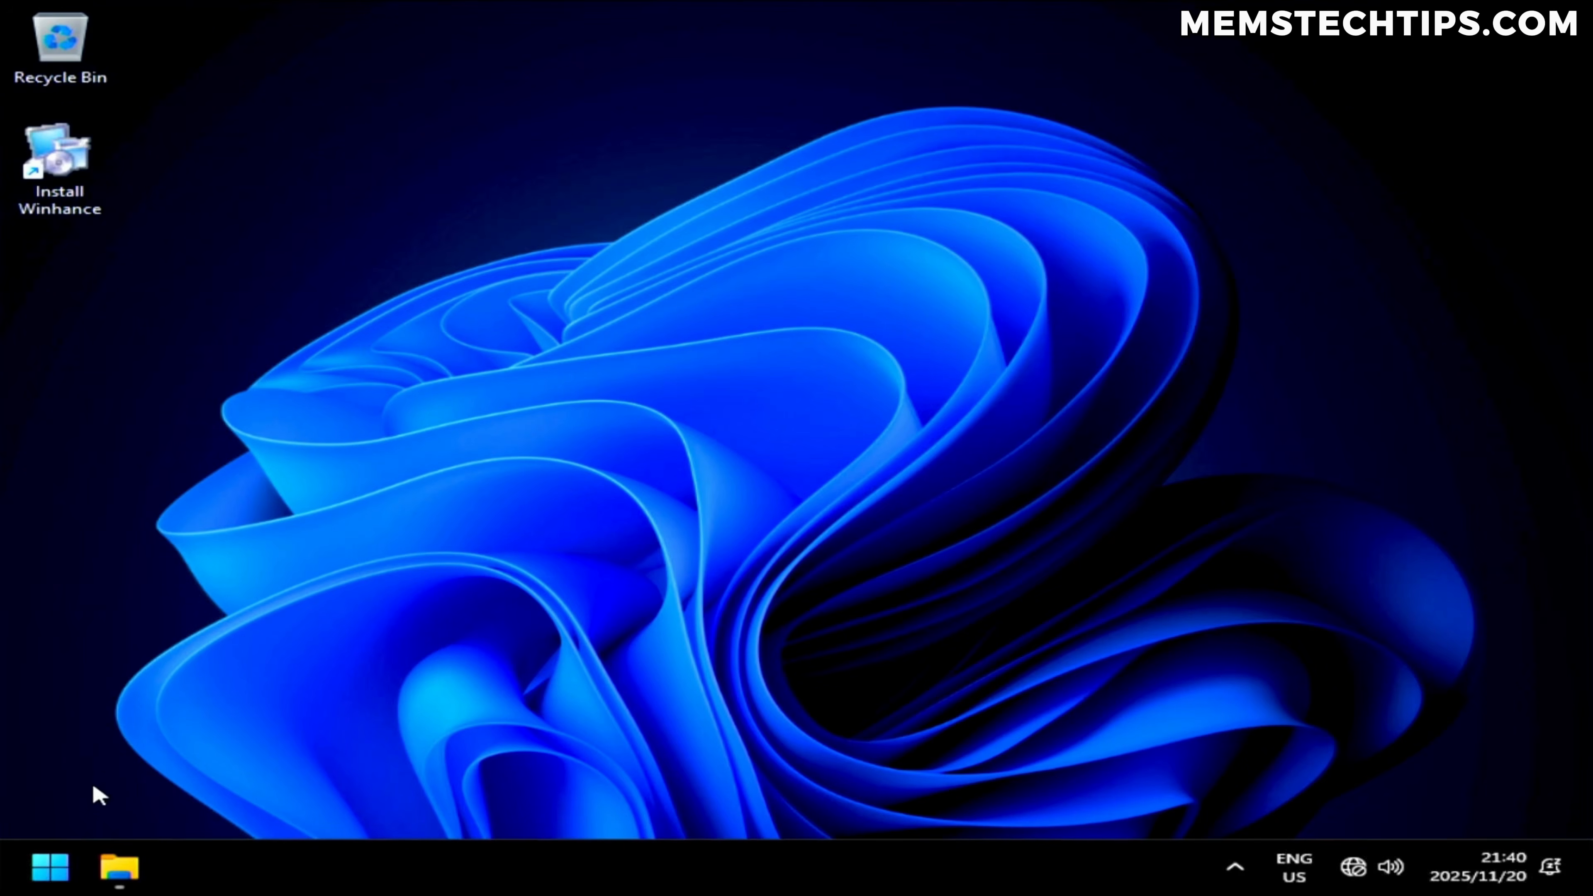
Search Windows for "visual effects" and open the settings for adjusting the appearance and performance of Windows
click(76, 870)
text(visual effects)
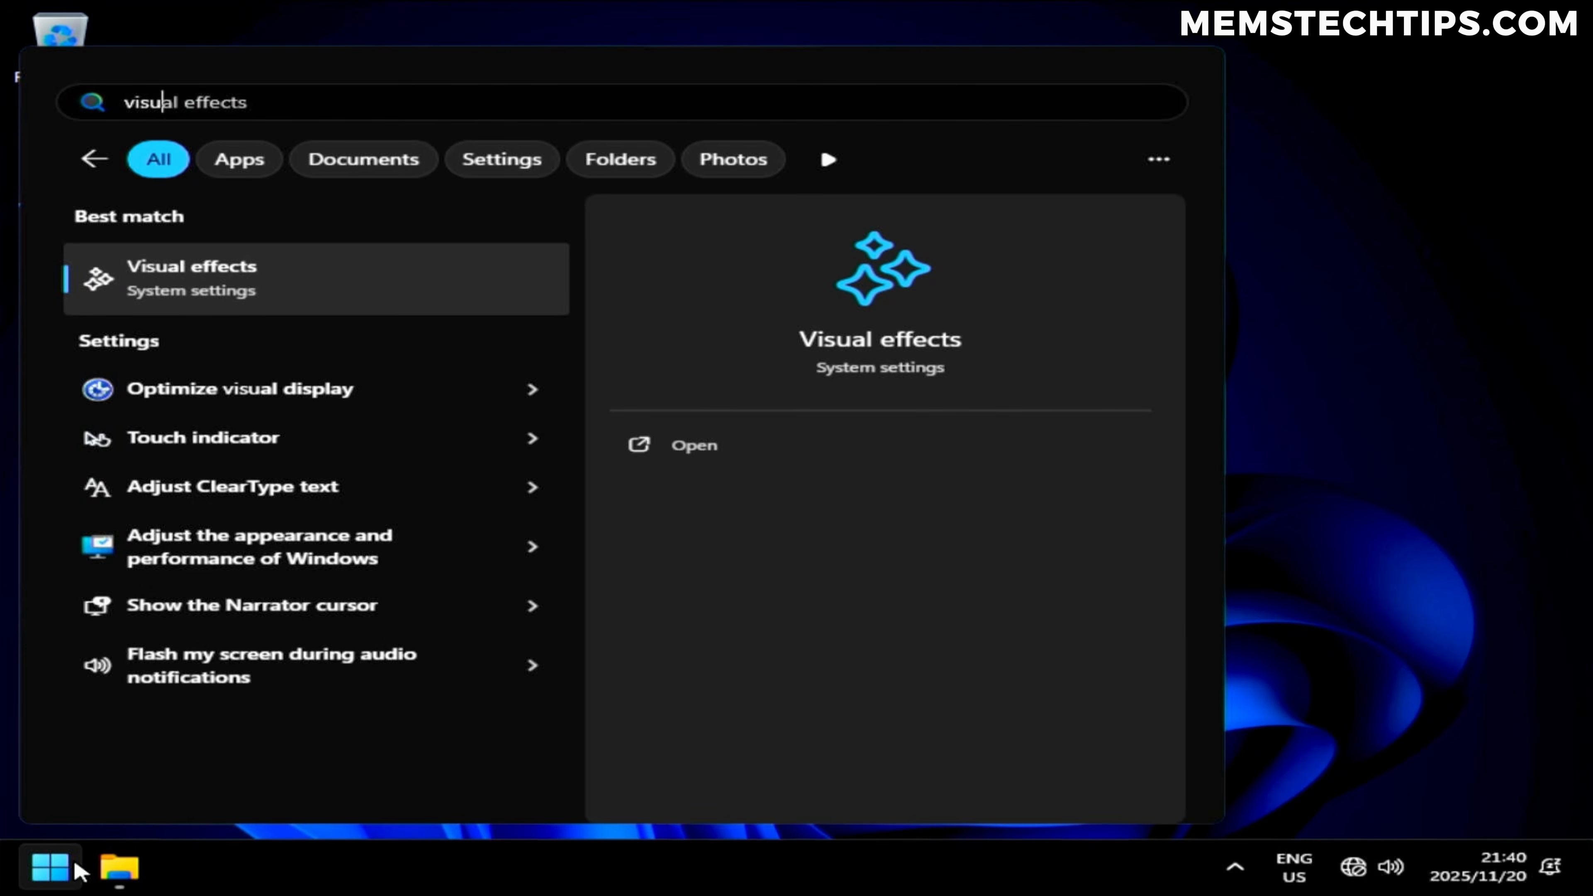
click(267, 546)
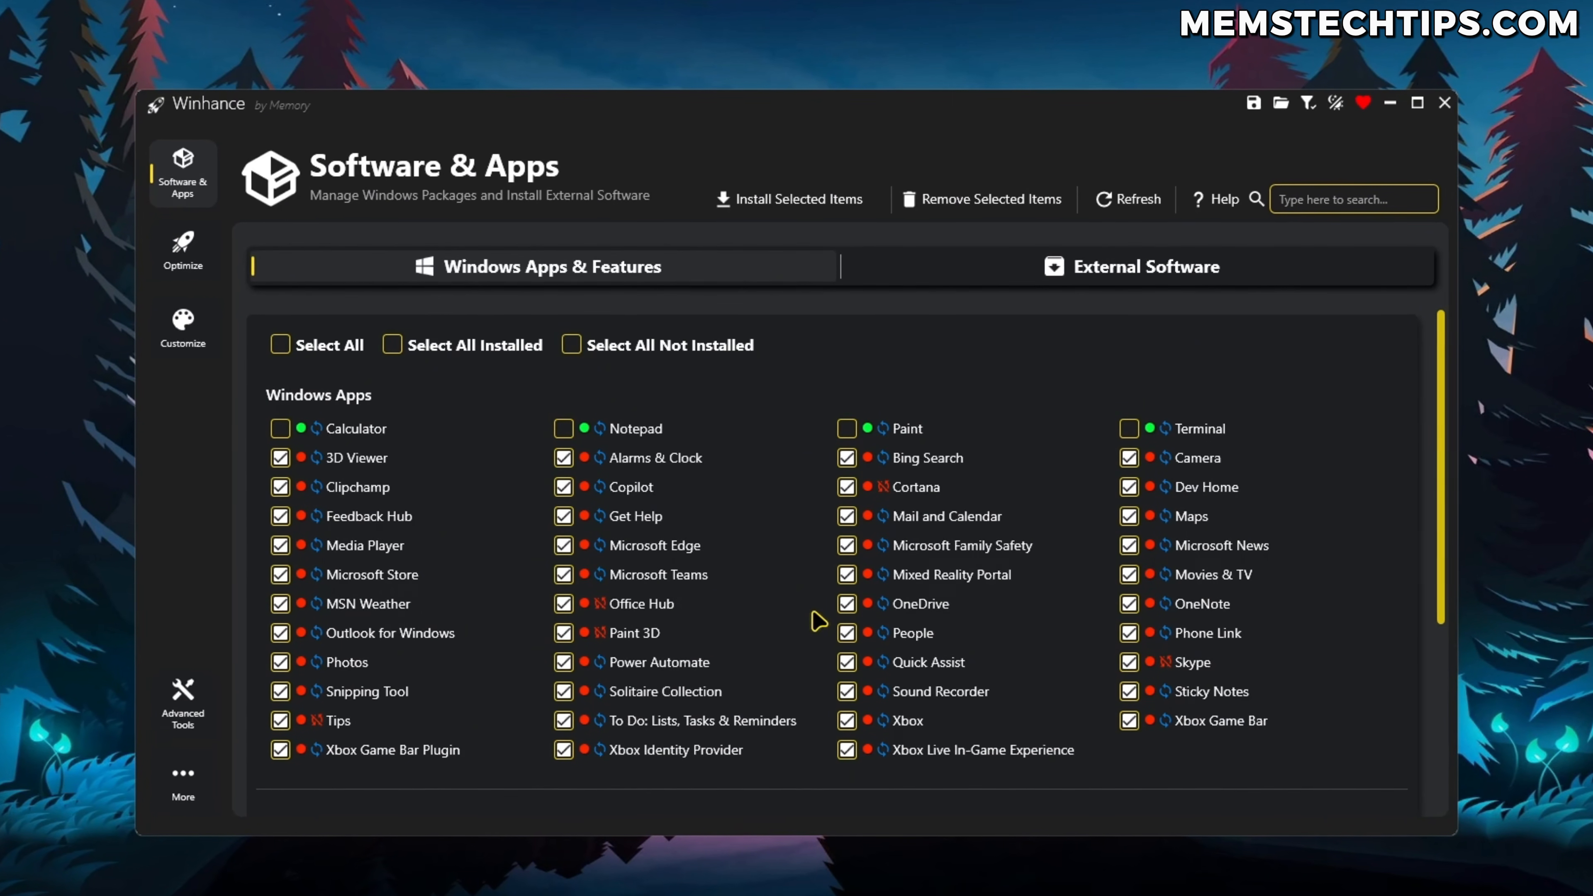
Switch to Winhance and look over the Windows apps list and the Privacy & Security optimizations
scroll(784, 640, down, 1)
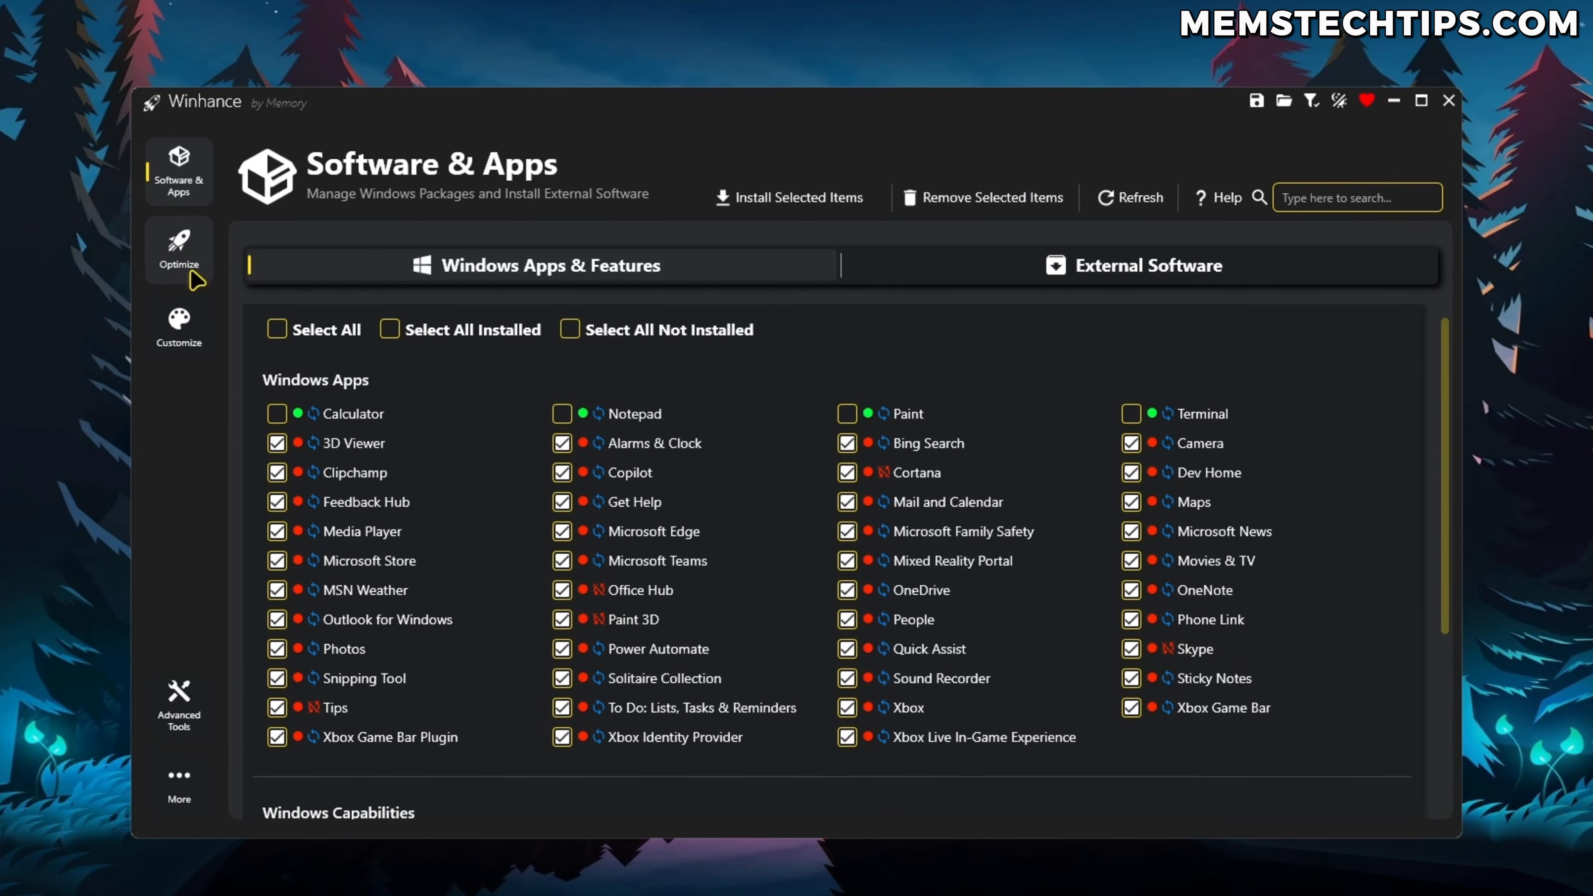
click(179, 247)
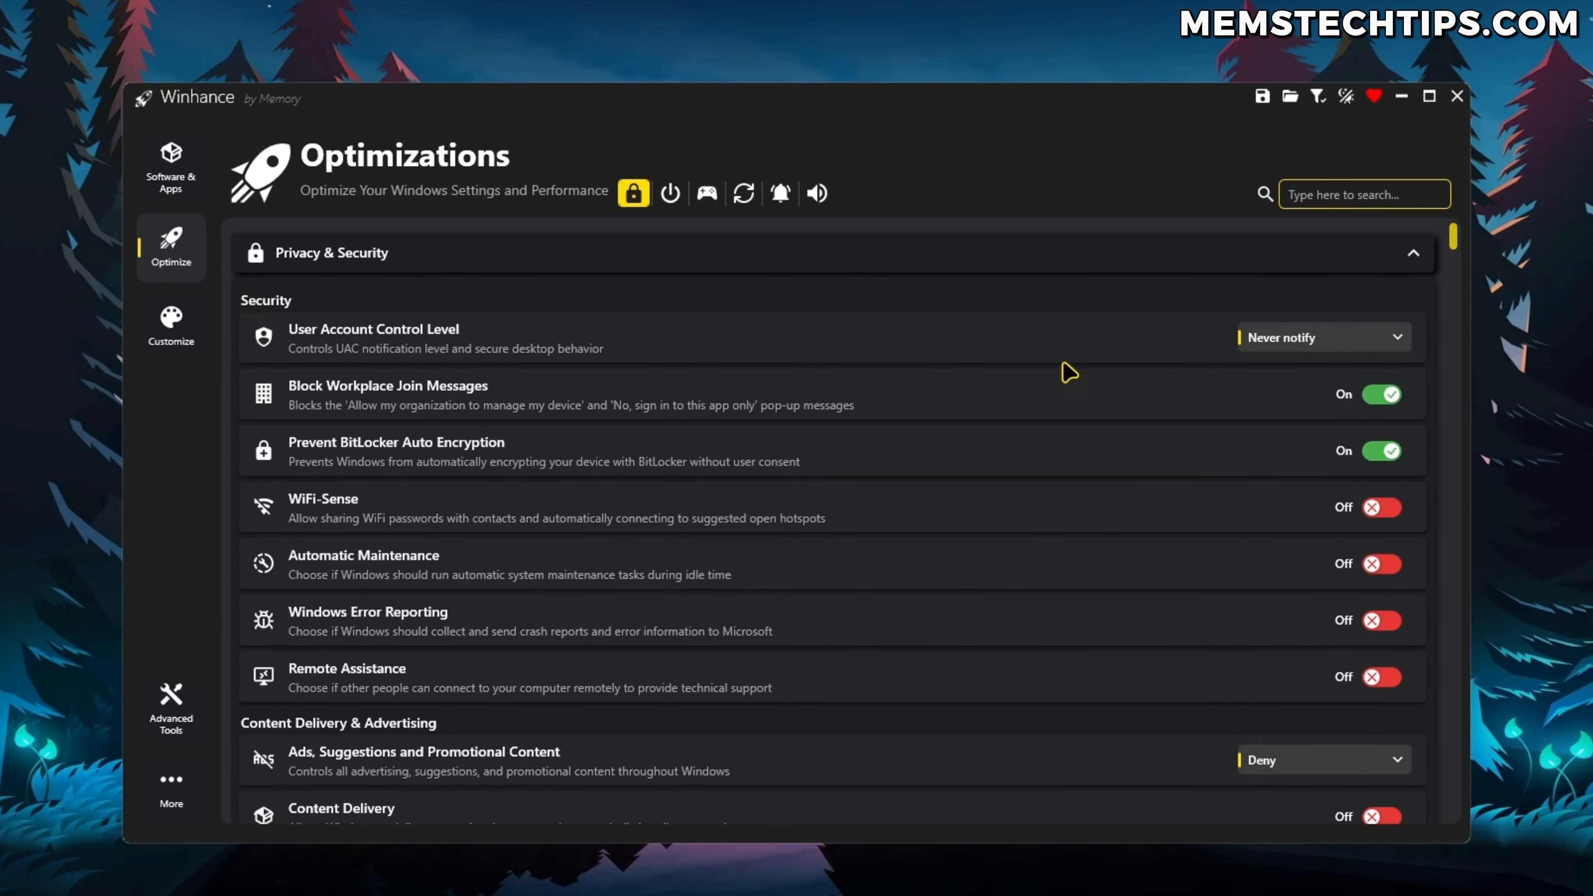
scroll(1060, 366, down, 5)
scroll(1129, 427, down, 4)
scroll(917, 489, down, 15)
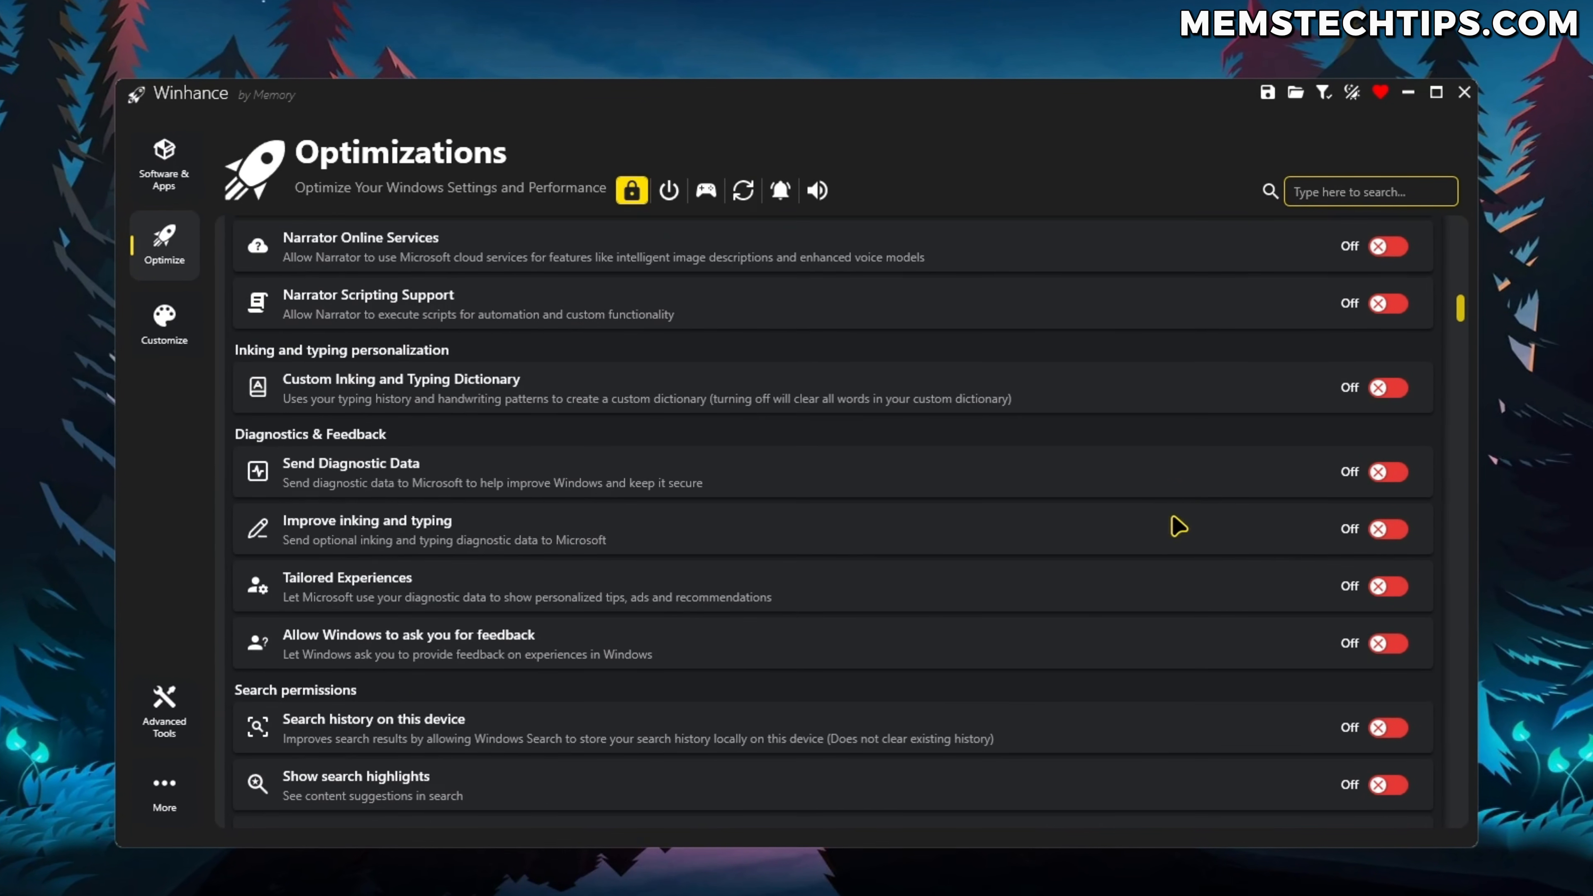
scroll(1177, 526, down, 15)
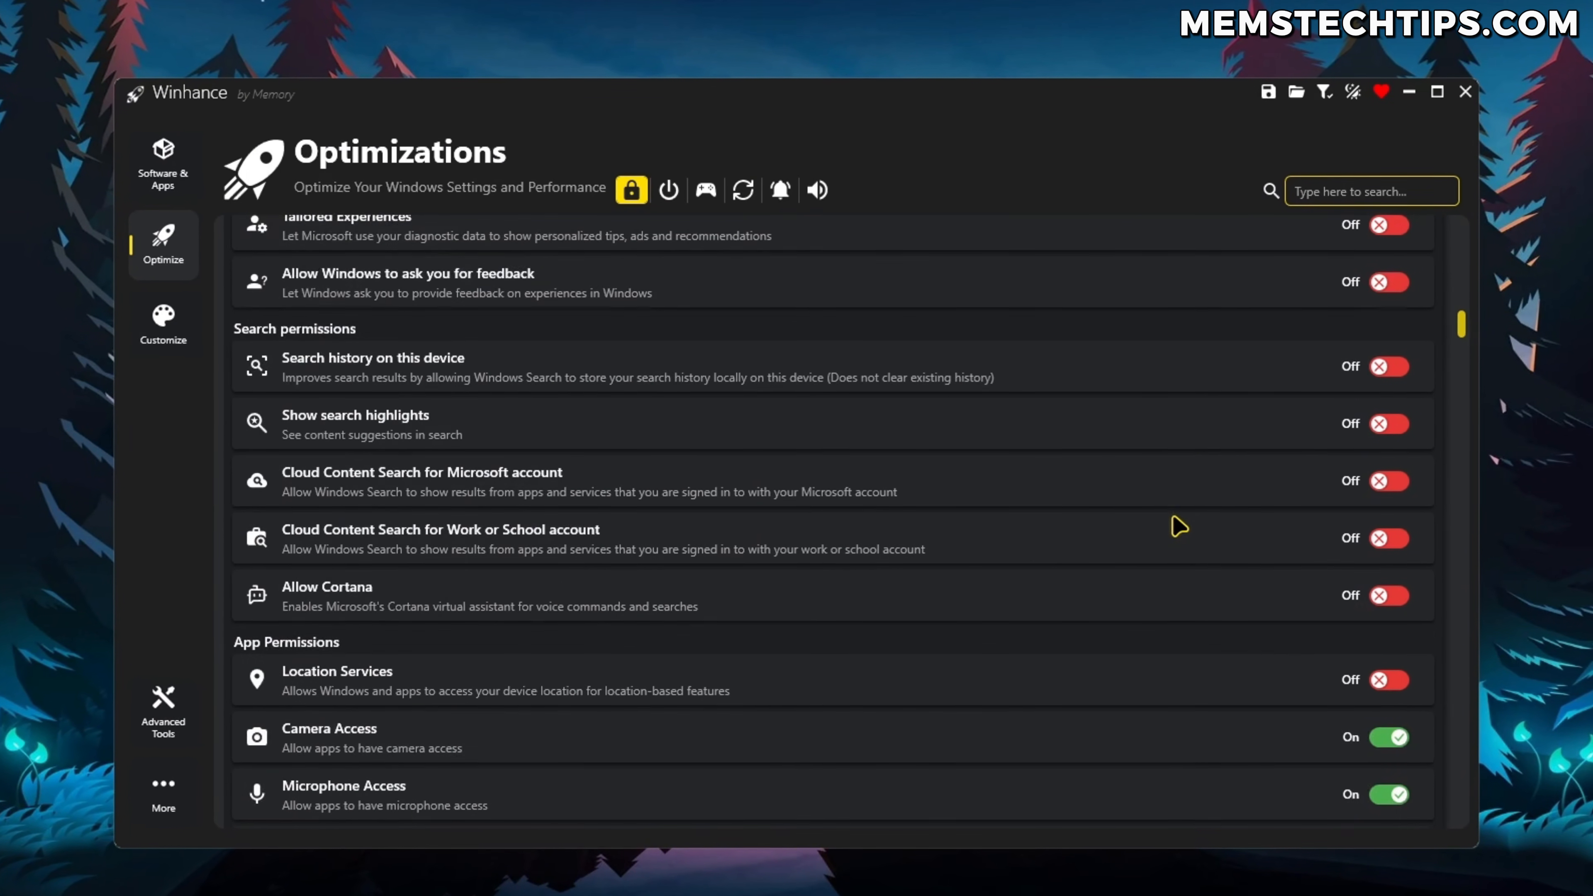
Select Winhance Power Plan as the system's active power plan
click(1368, 367)
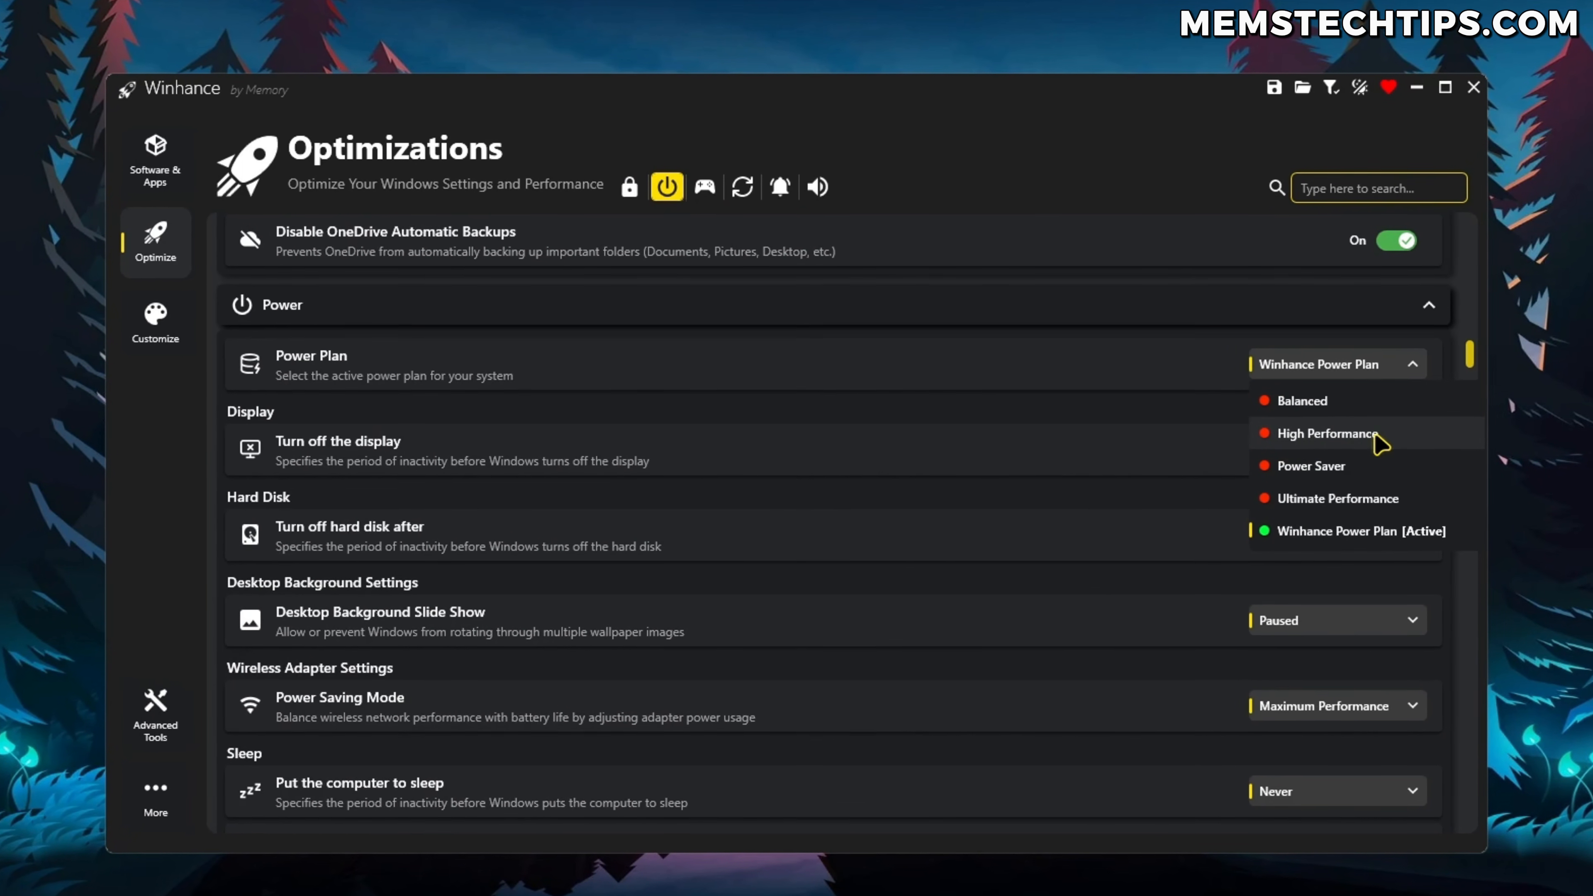
click(1323, 533)
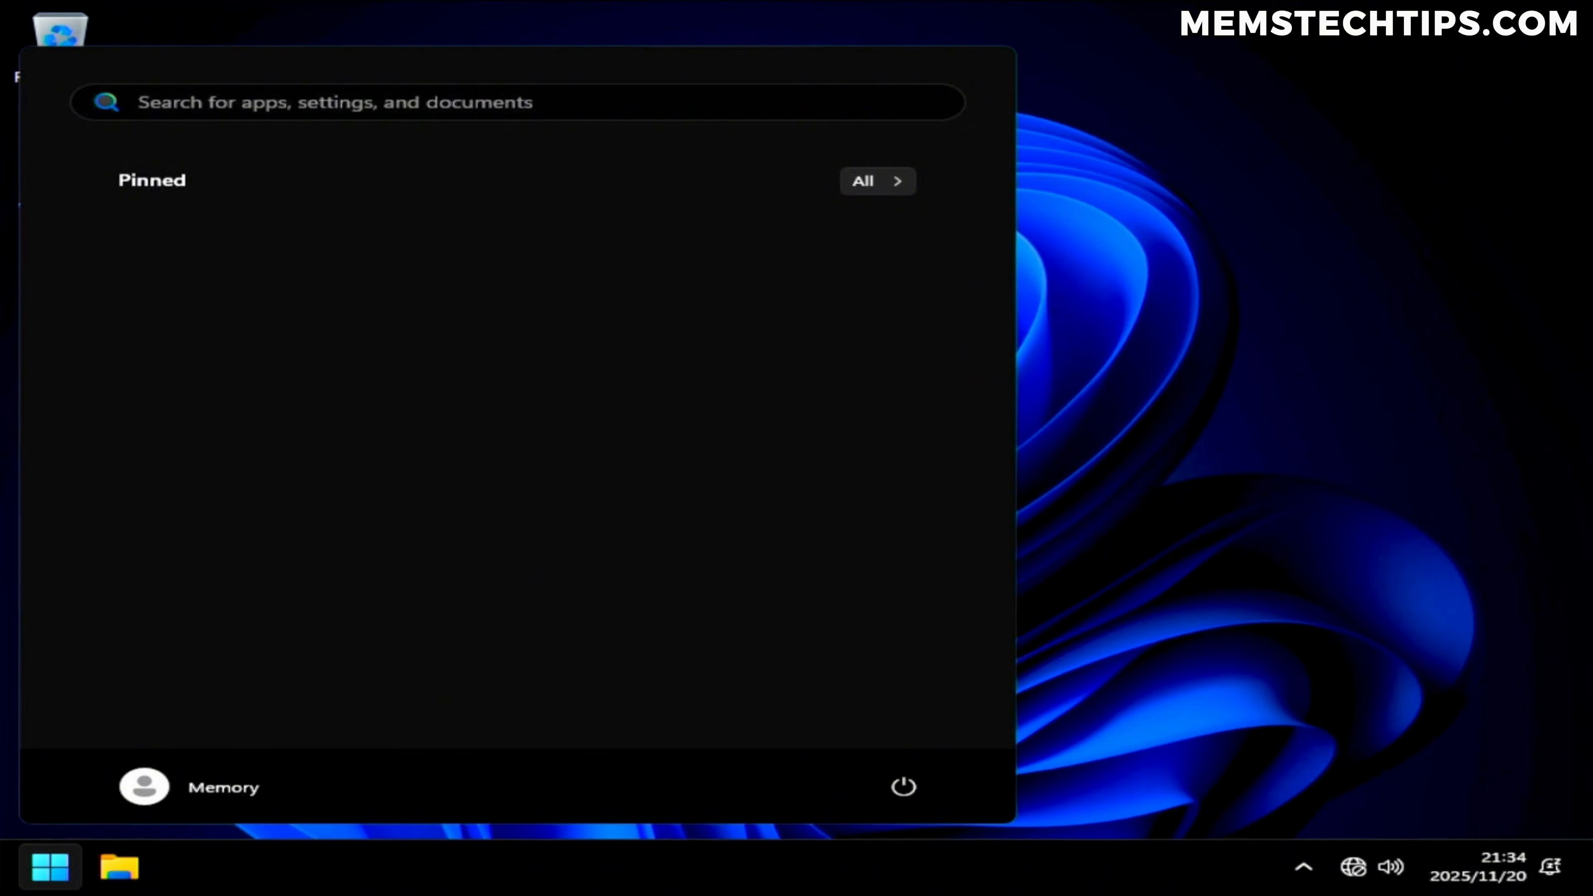
Show the full list of apps in the Windows Start menu
click(882, 185)
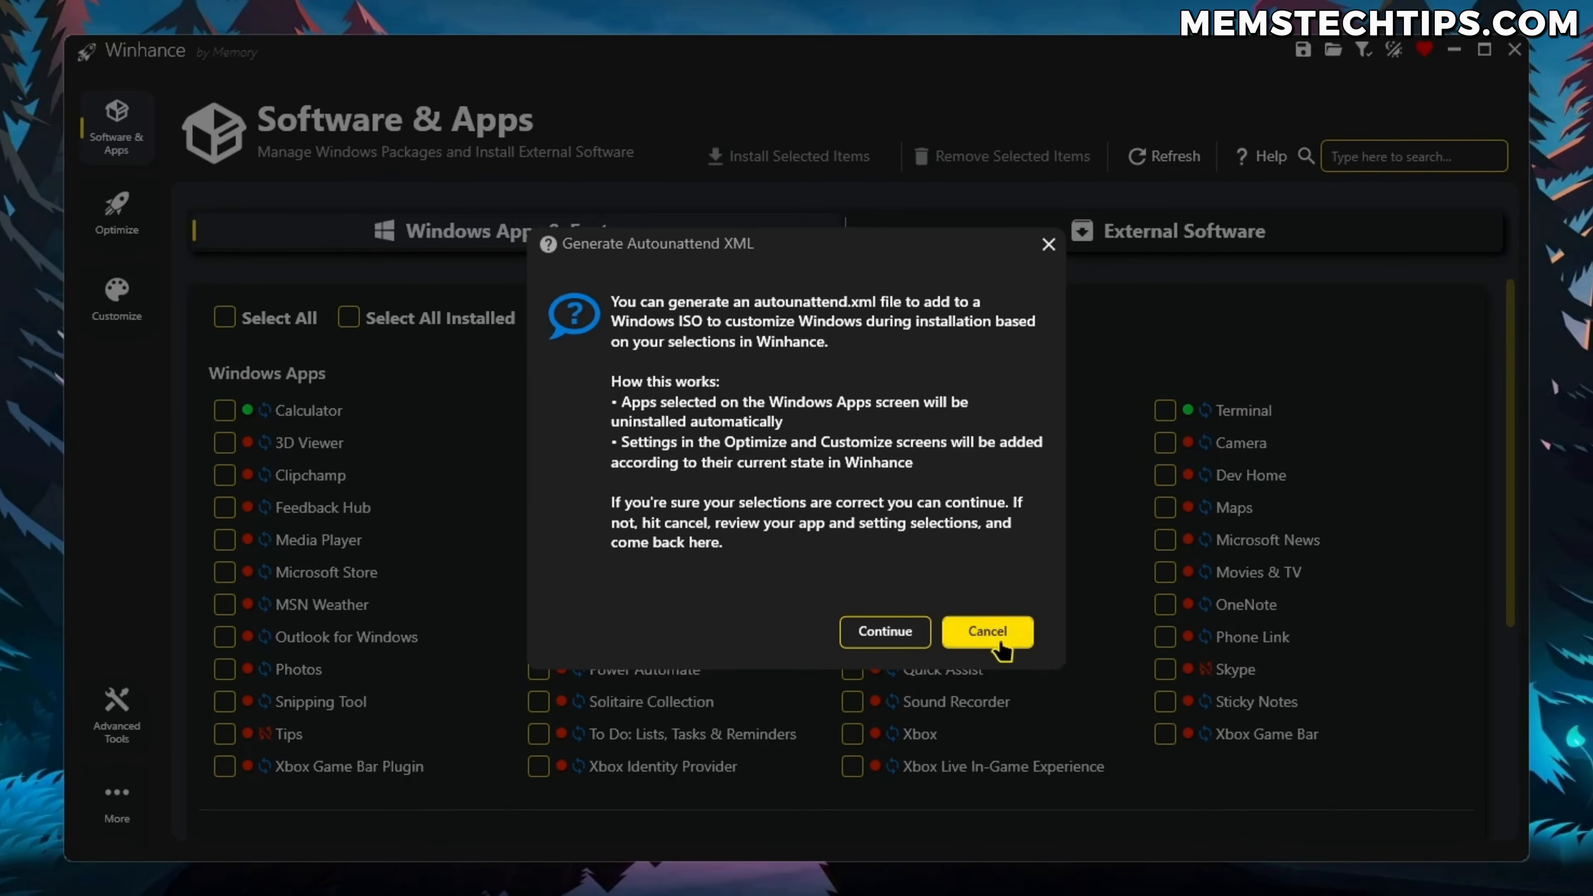
Cancel the autounattend XML generation in Winhance and select all Windows apps and features that are not installed
click(994, 635)
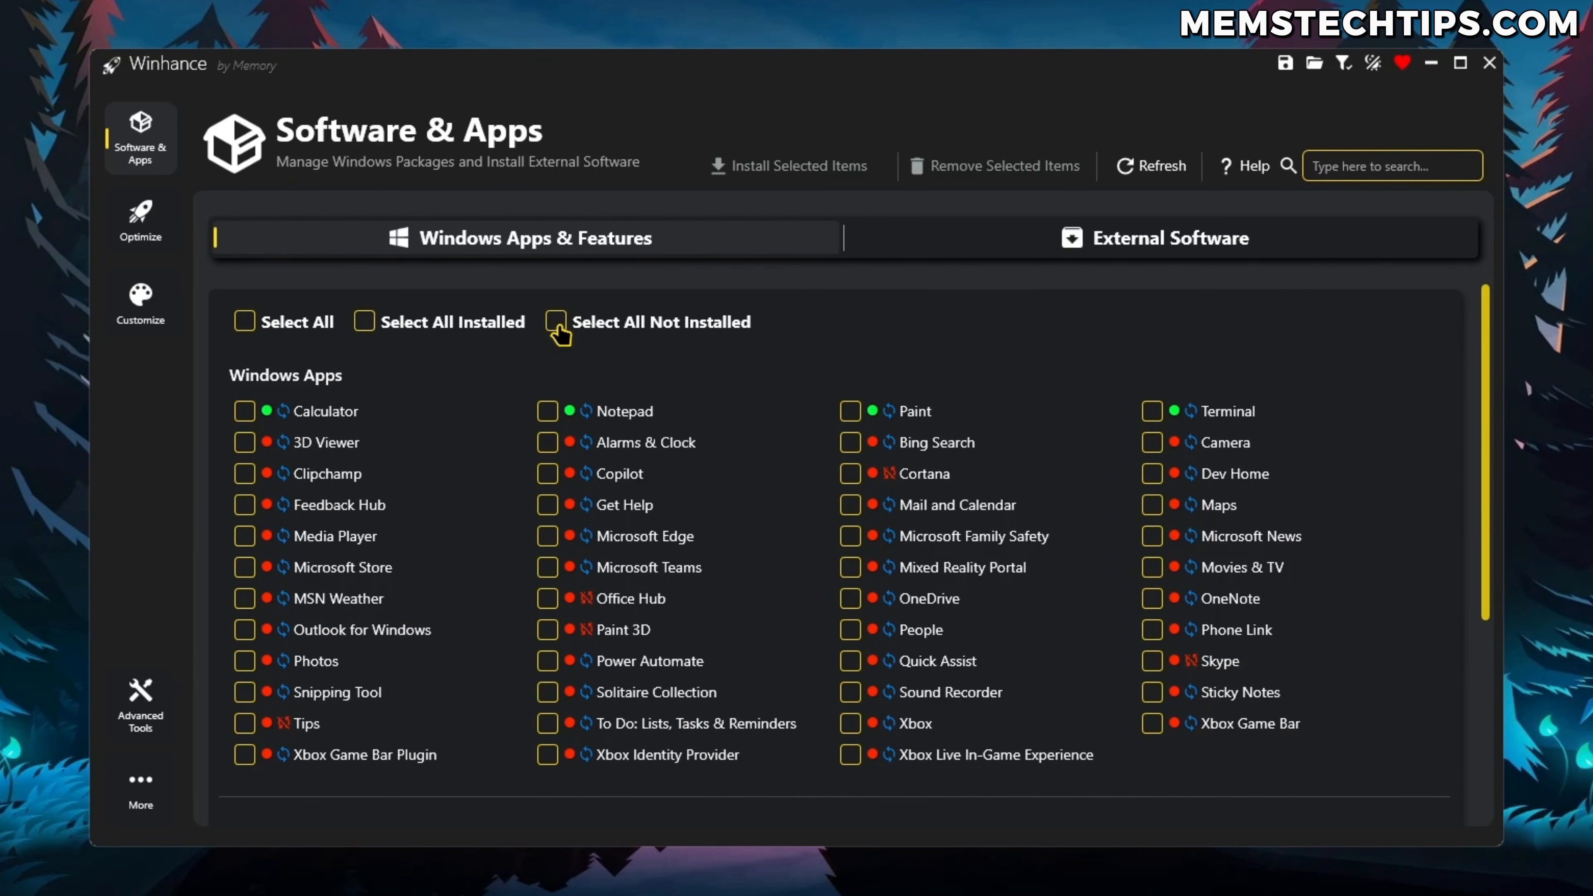
click(555, 321)
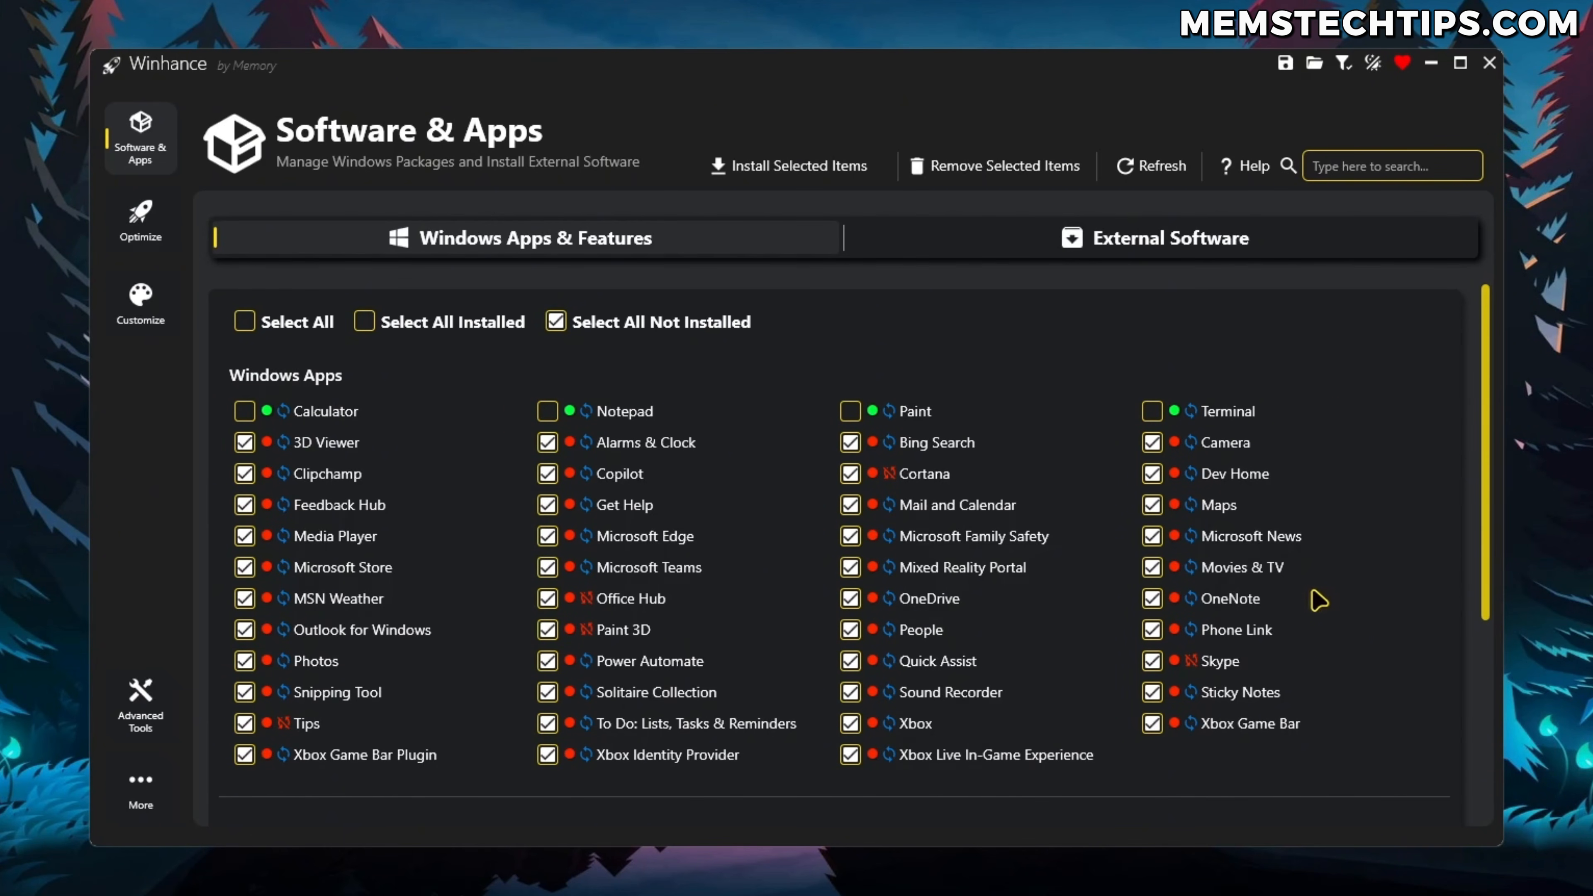
Deselect .NET Framework 3.5, Windows Hypervisor Platform, Hyper-V, Windows Sandbox and Hyper-V Management Tools, then review the whole selection
scroll(1324, 599, down, 2)
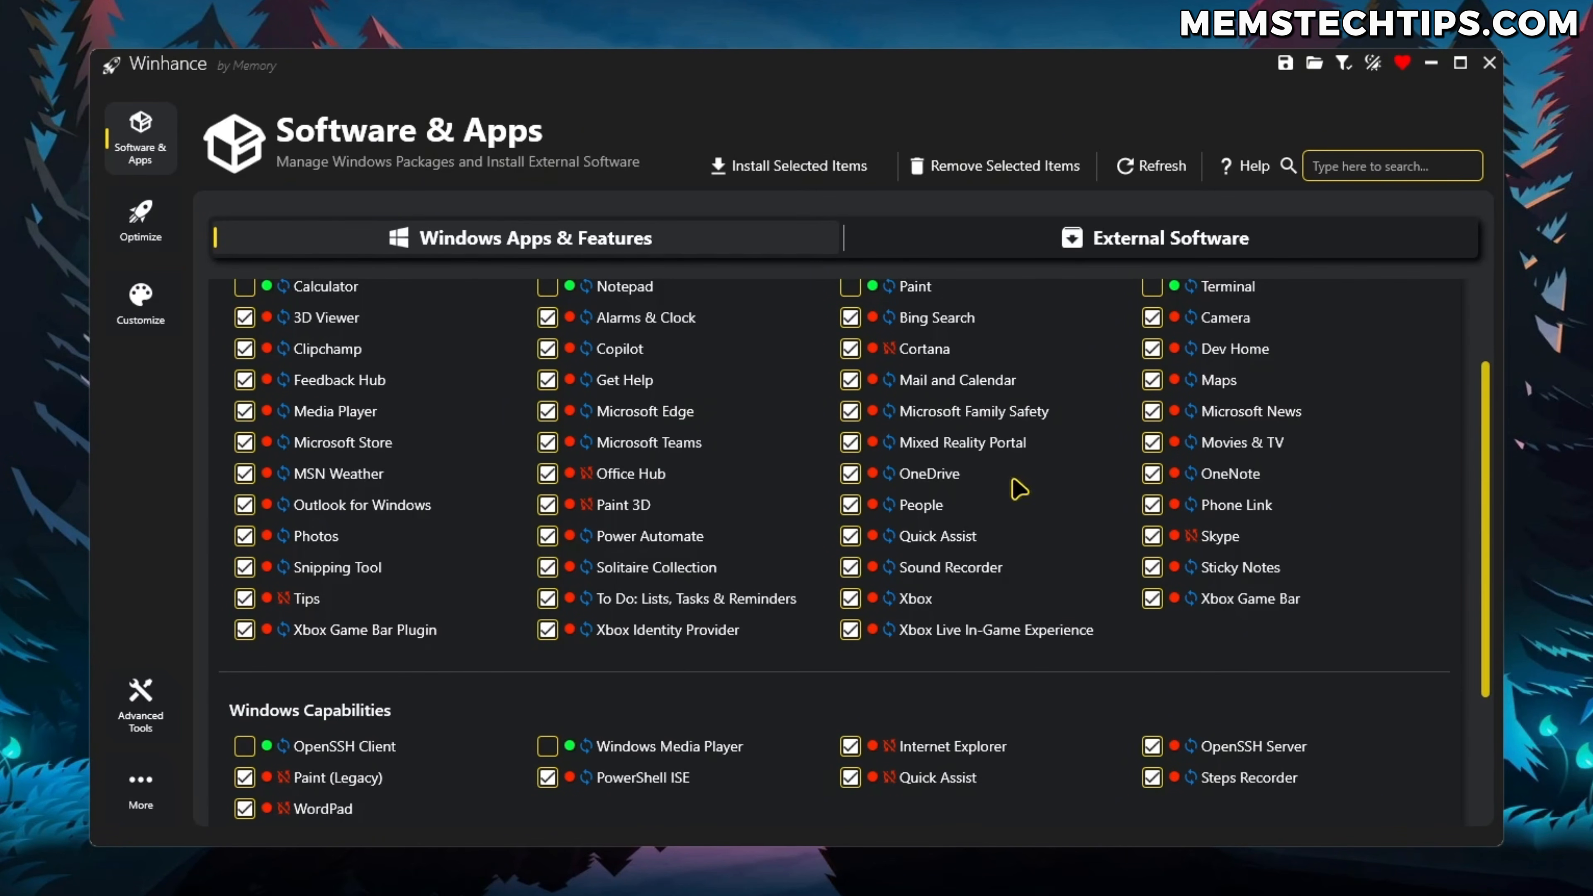
scroll(1365, 519, down, 3)
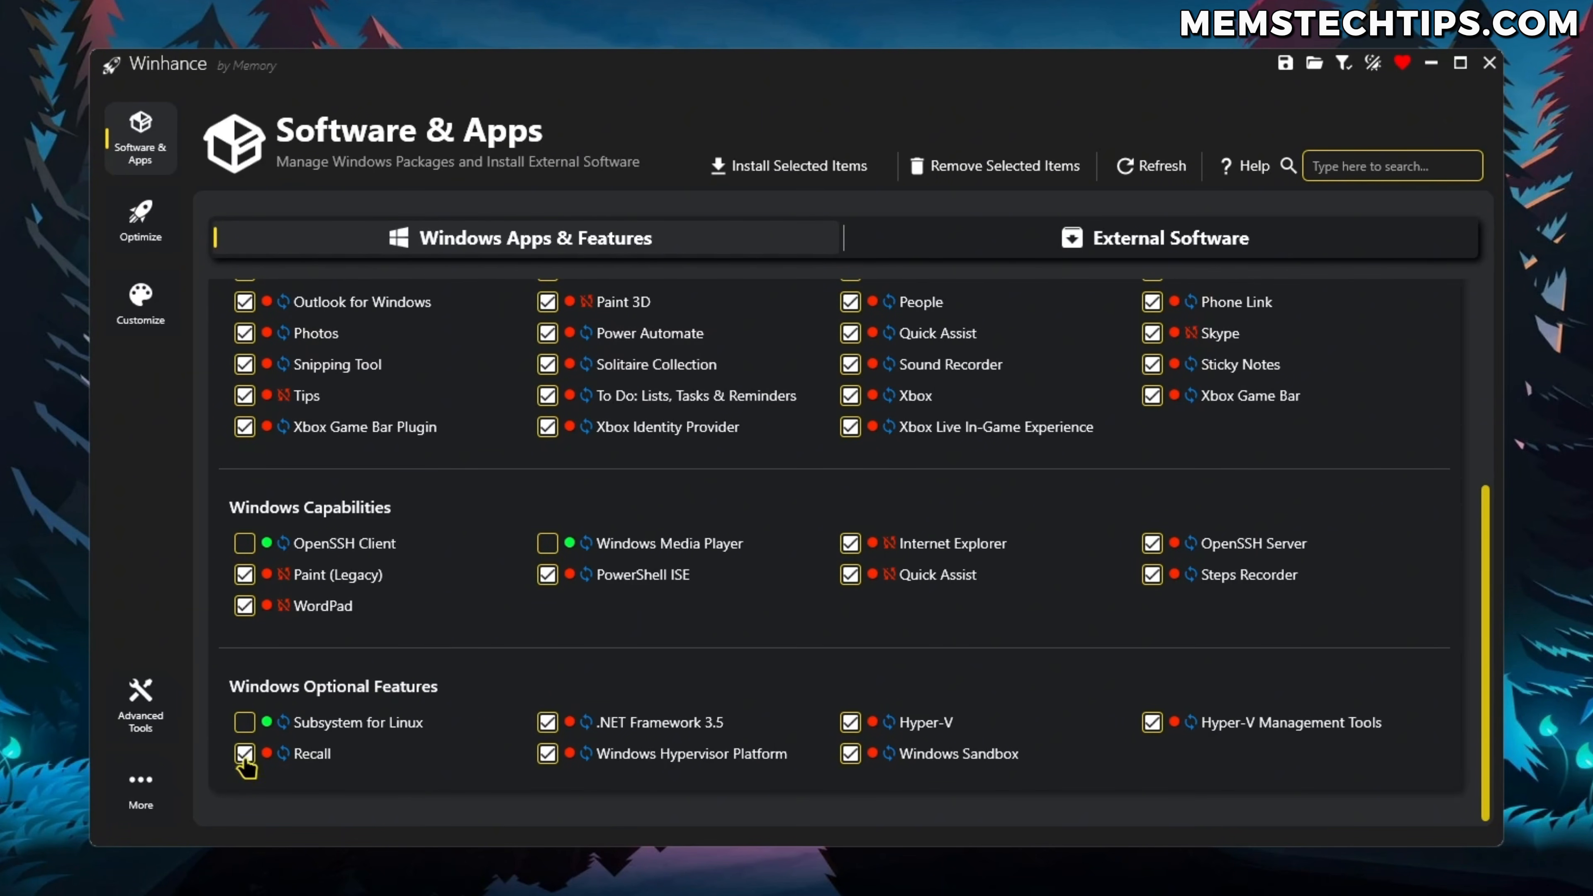
click(547, 723)
click(547, 754)
click(850, 723)
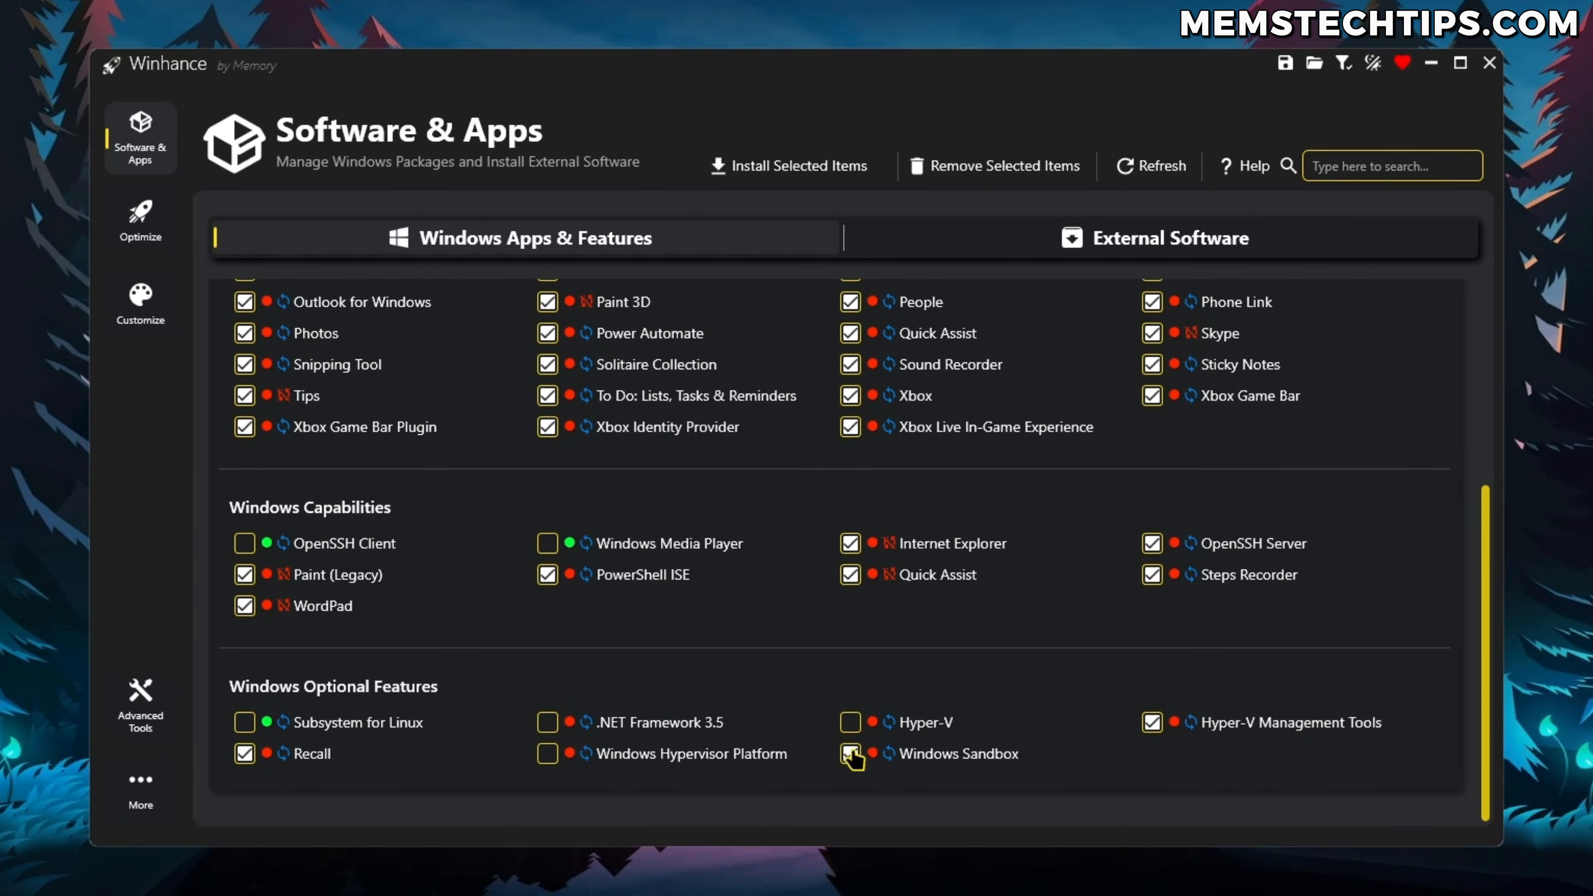
click(852, 752)
scroll(483, 725, up, 5)
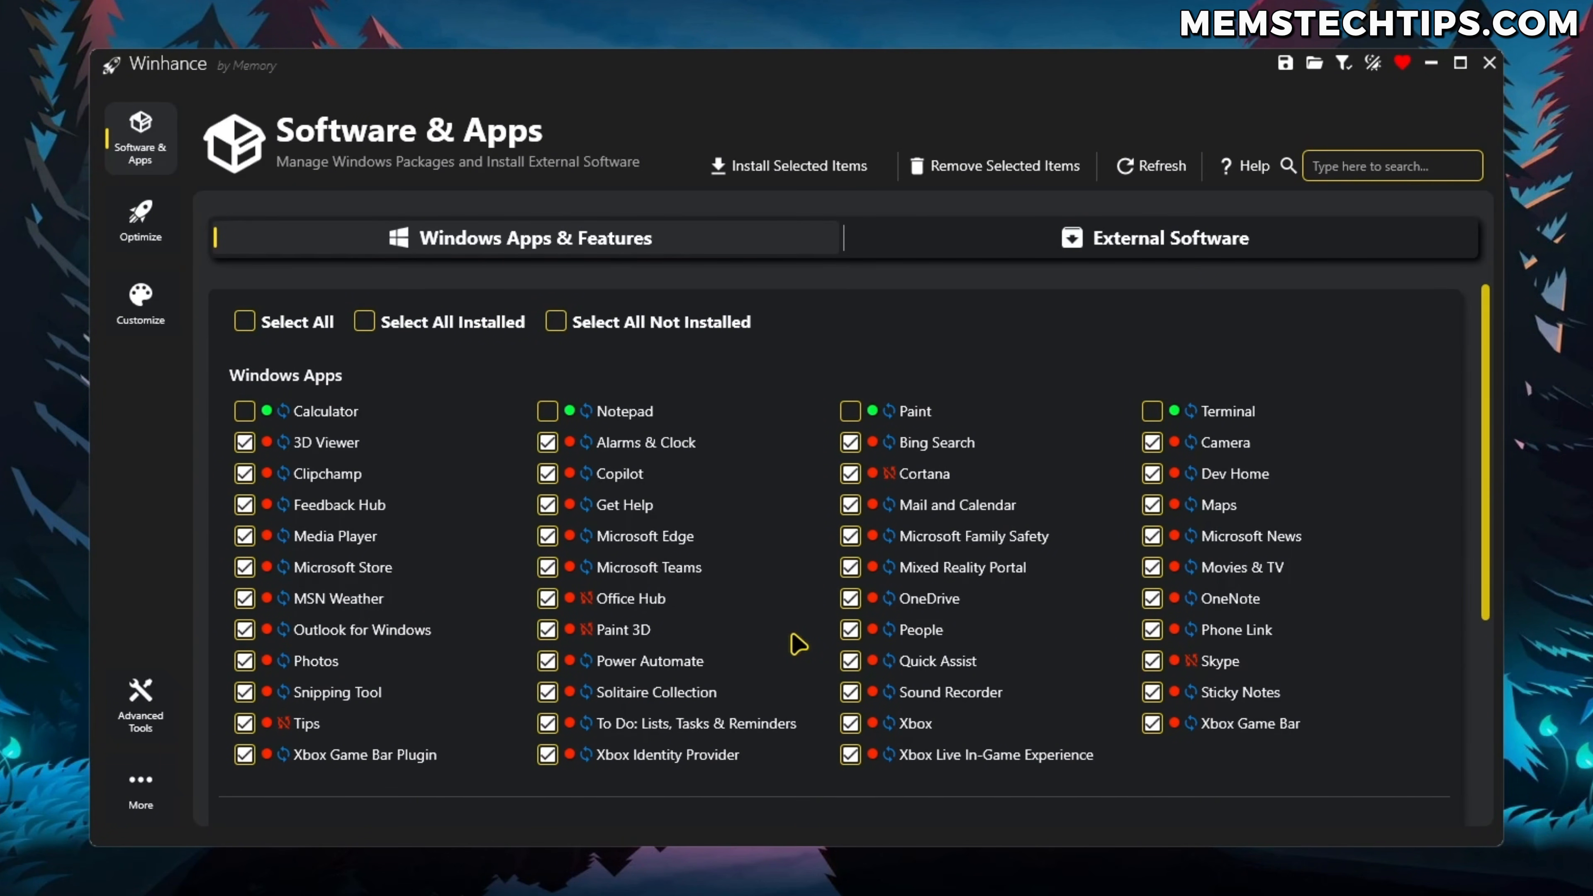
scroll(815, 618, down, 5)
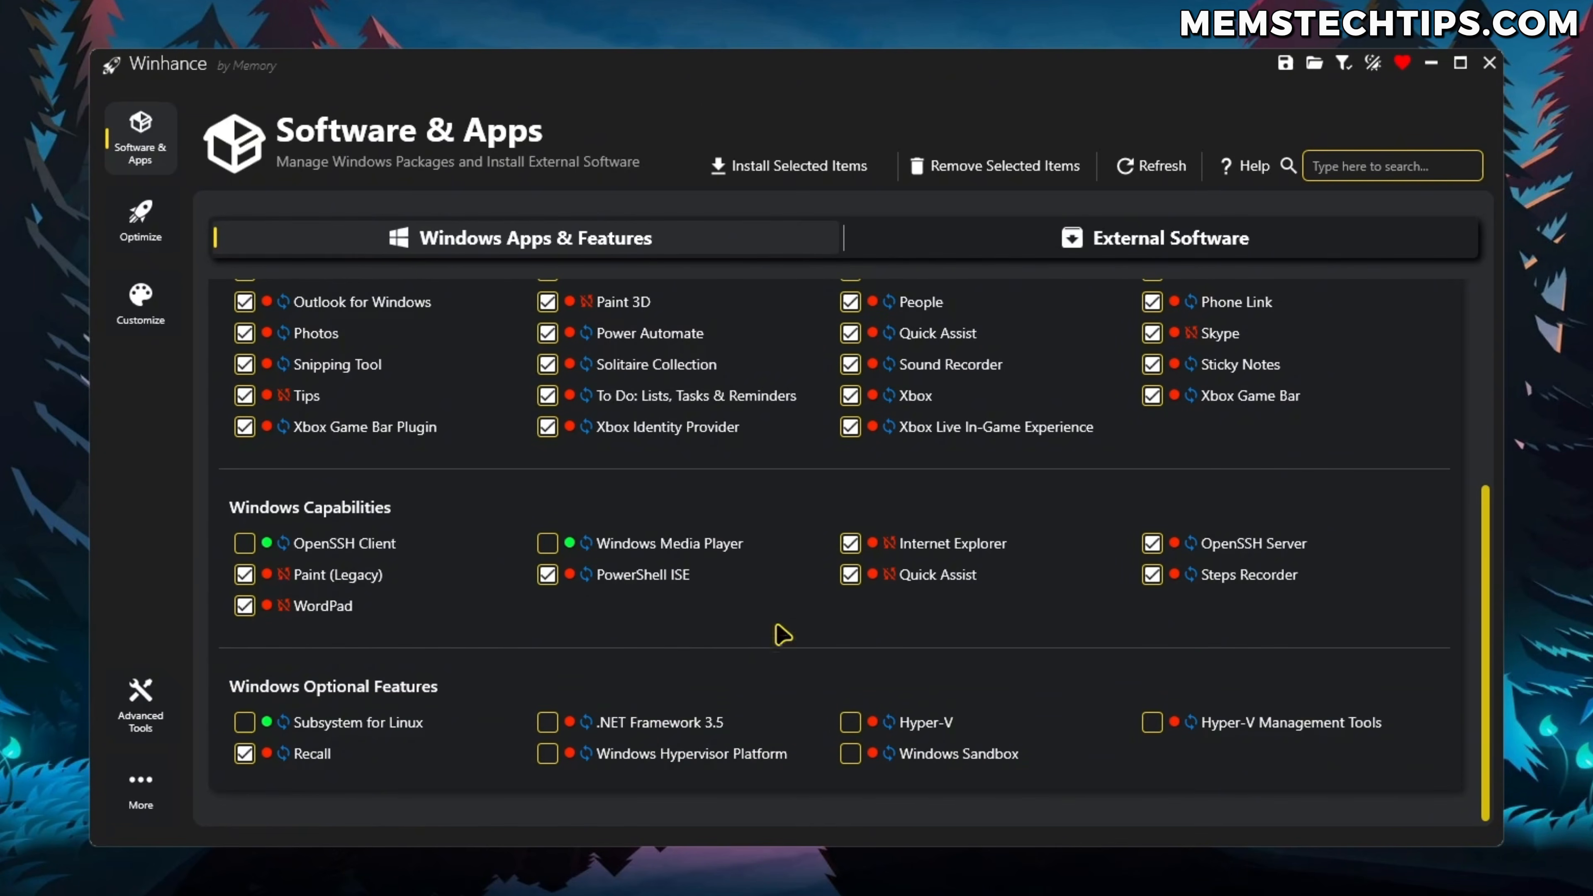
scroll(775, 644, up, 5)
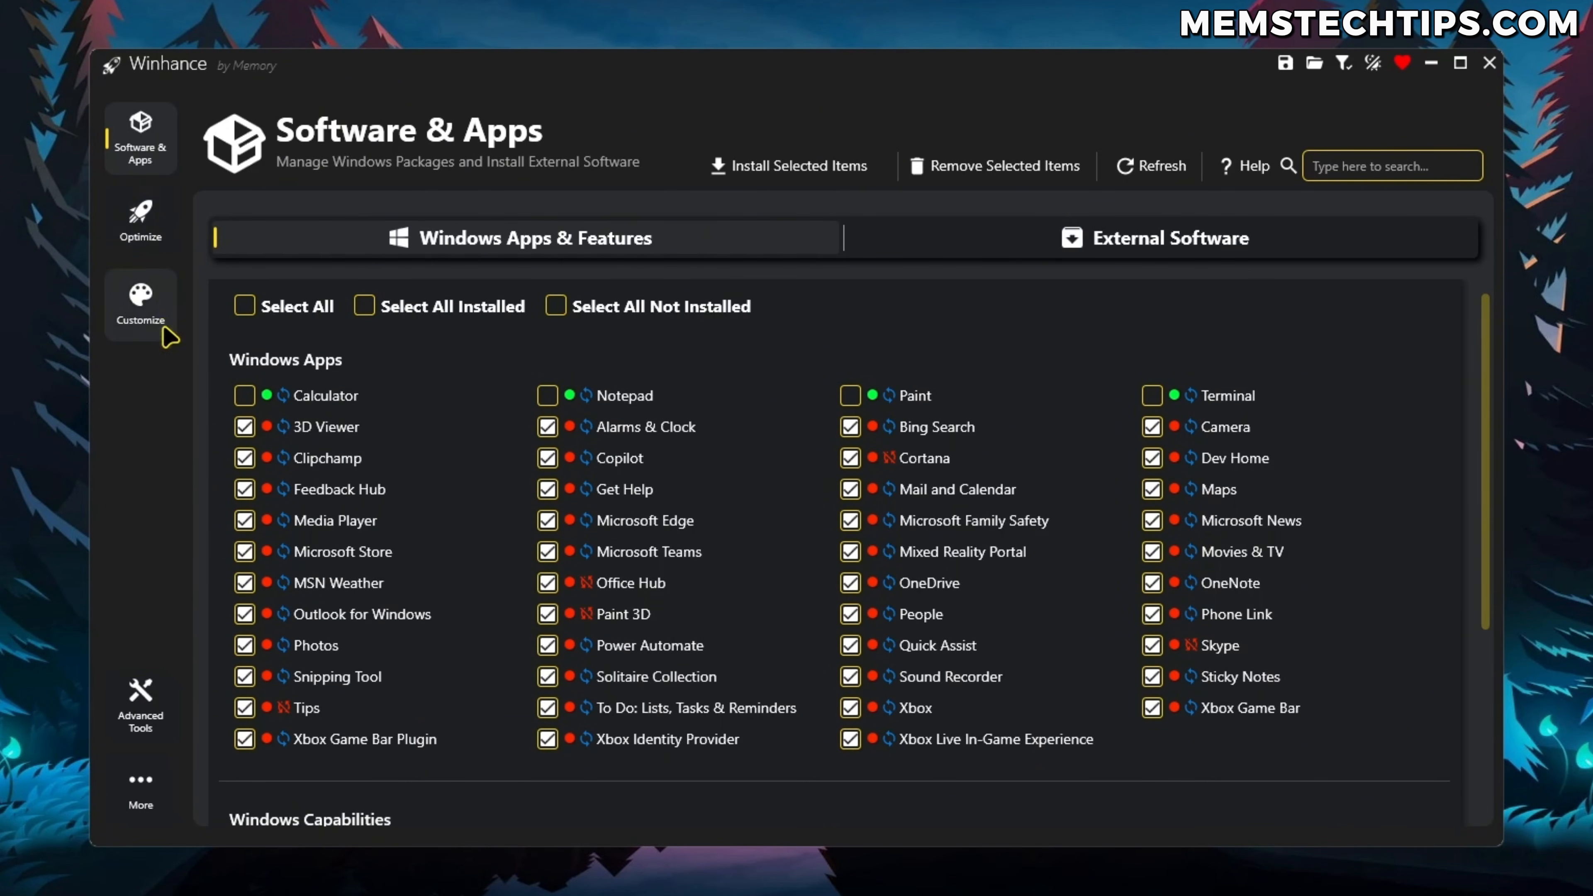
Examine the Privacy & Security optimizations, from User Account Control through advertising, lock screen, diagnostics and search to app permissions
click(164, 227)
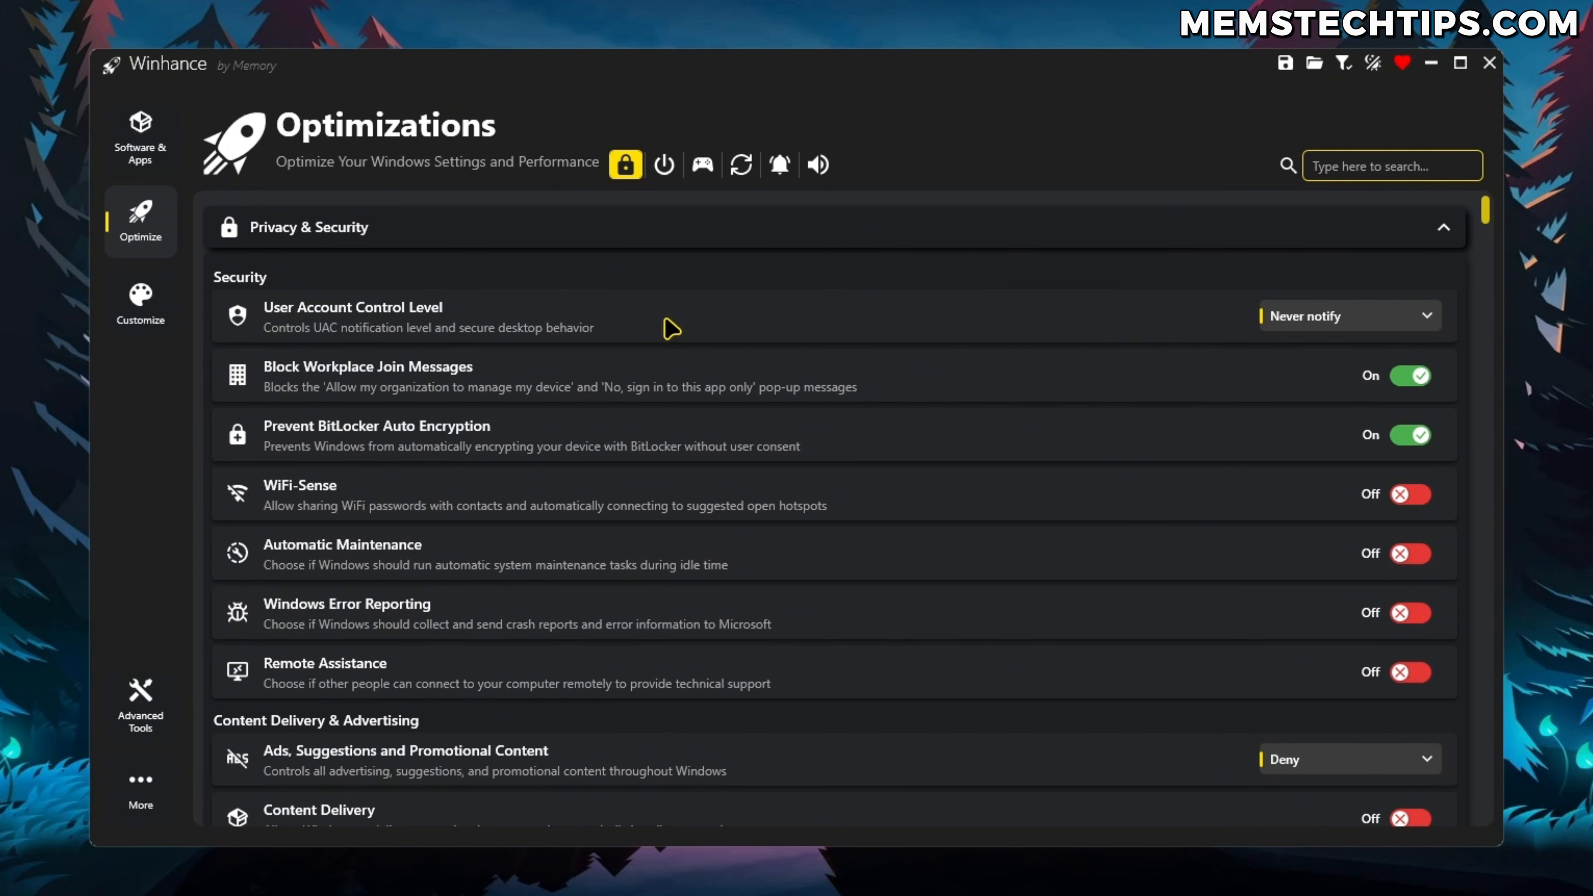
scroll(1069, 370, down, 5)
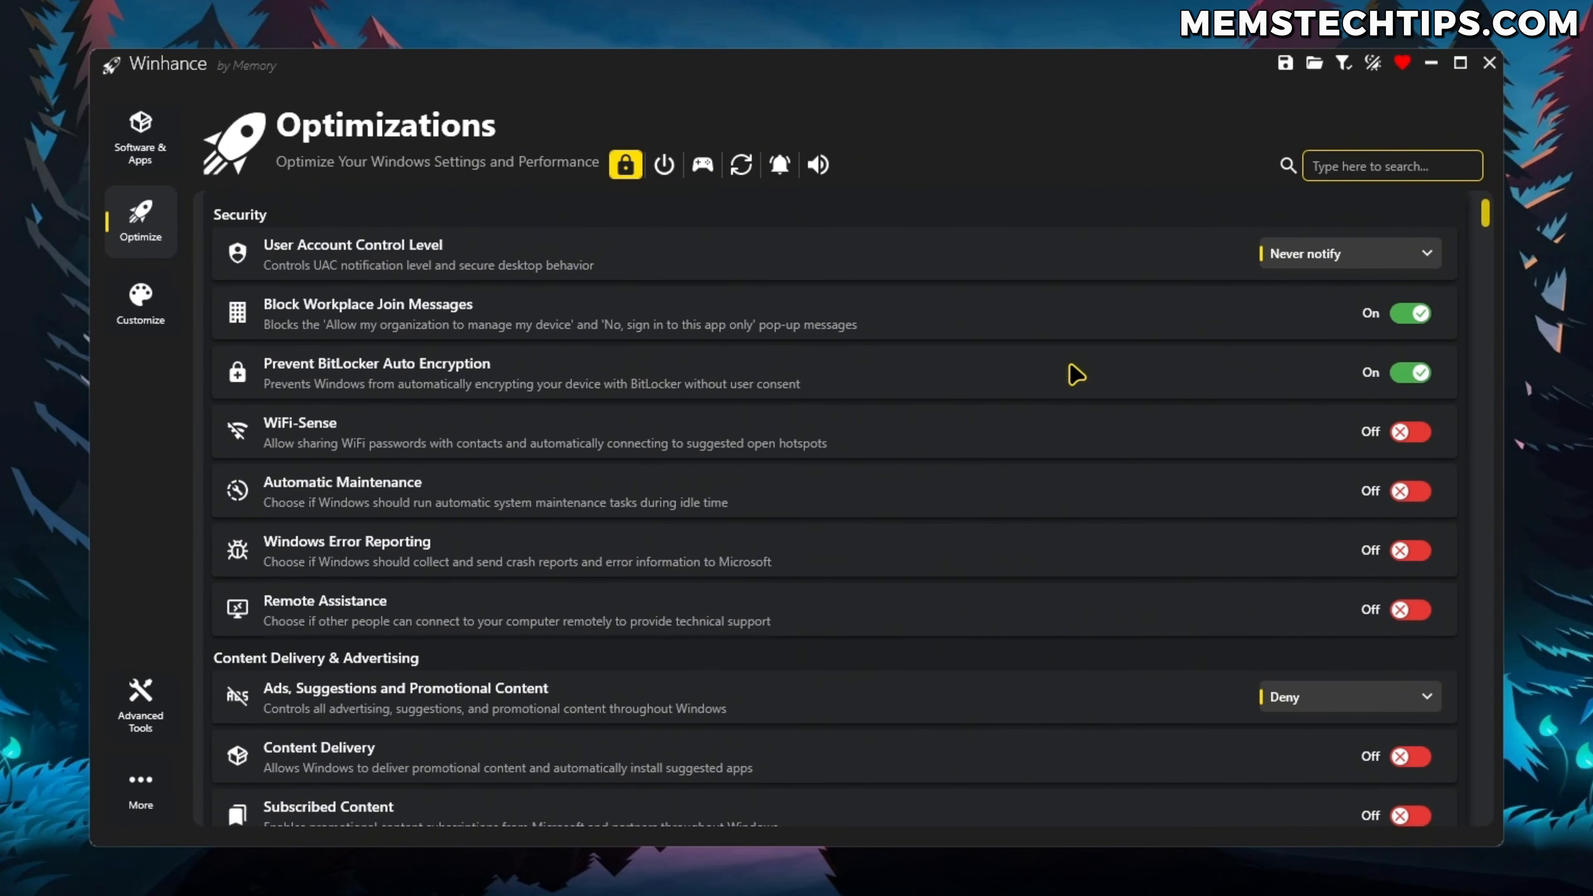
scroll(508, 447, down, 1)
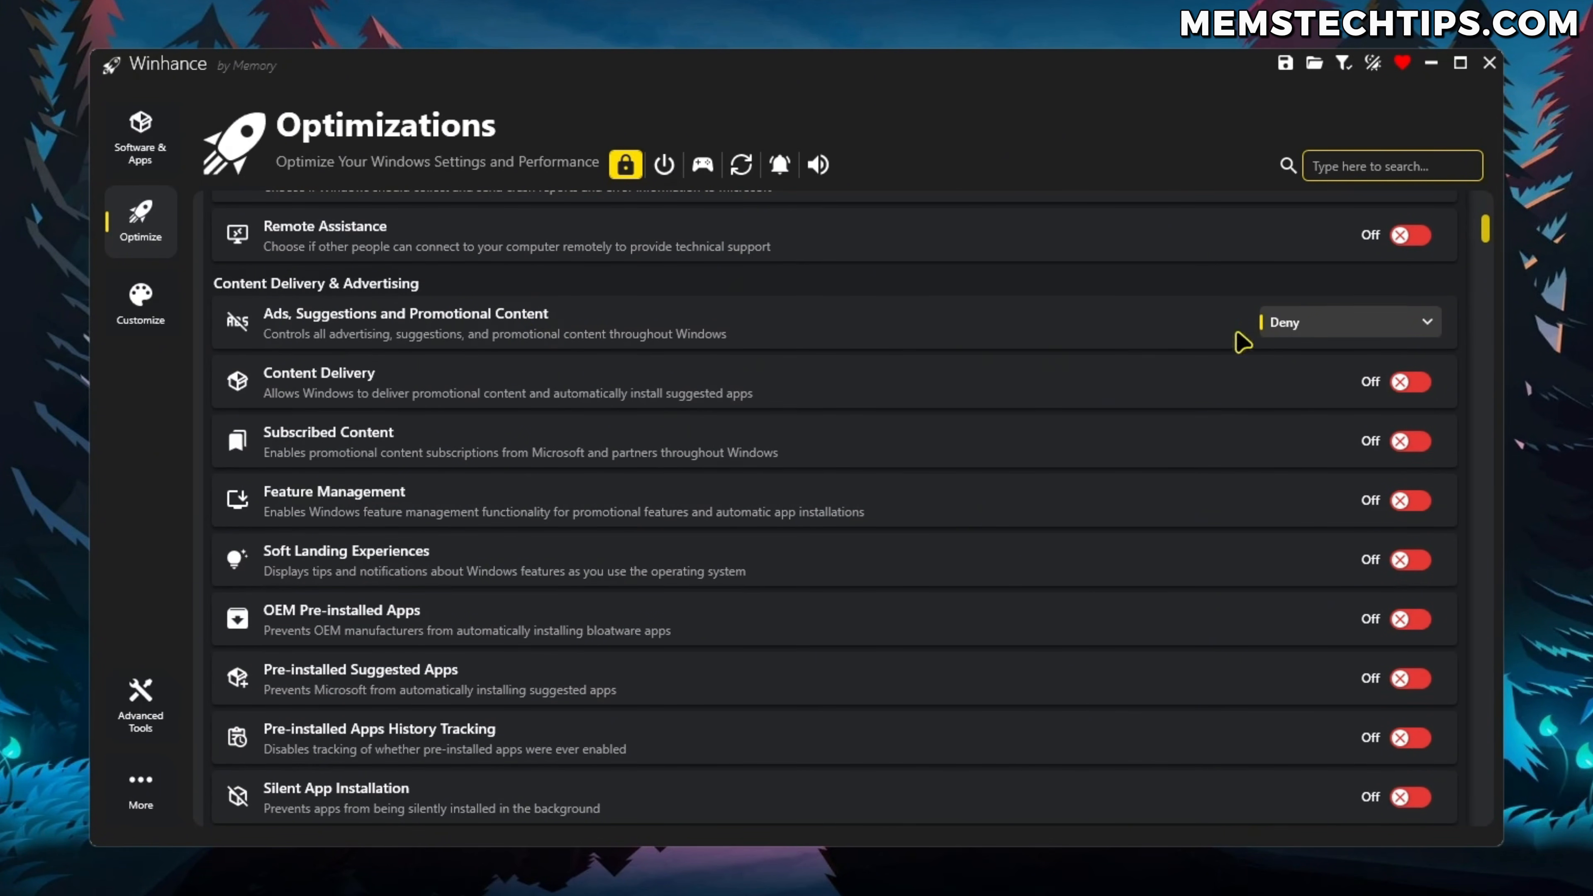
scroll(949, 455, down, 3)
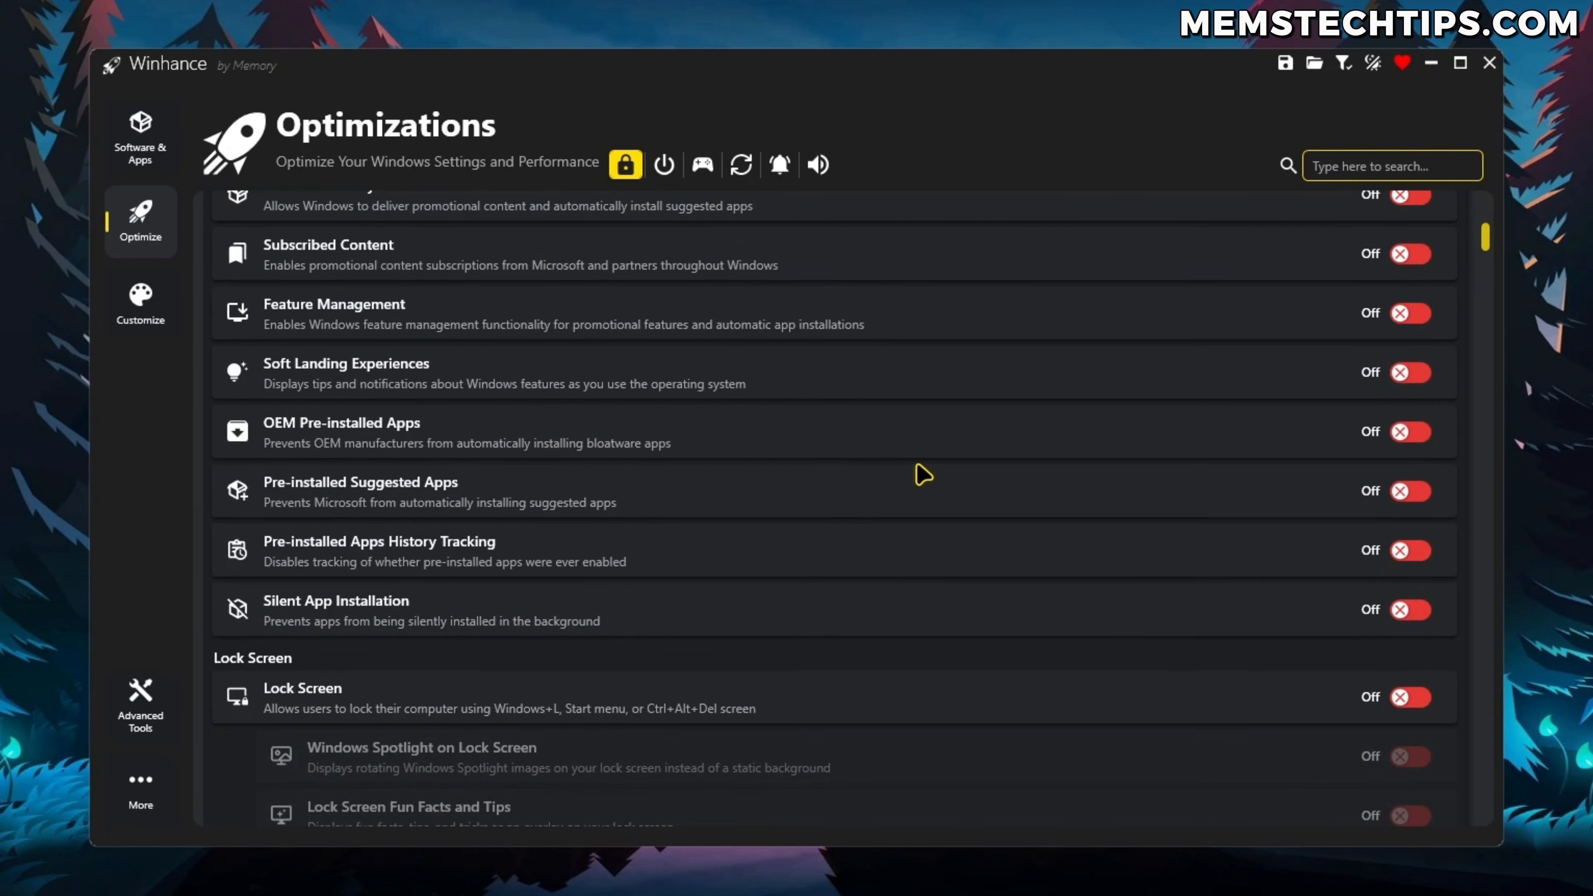
scroll(922, 474, down, 6)
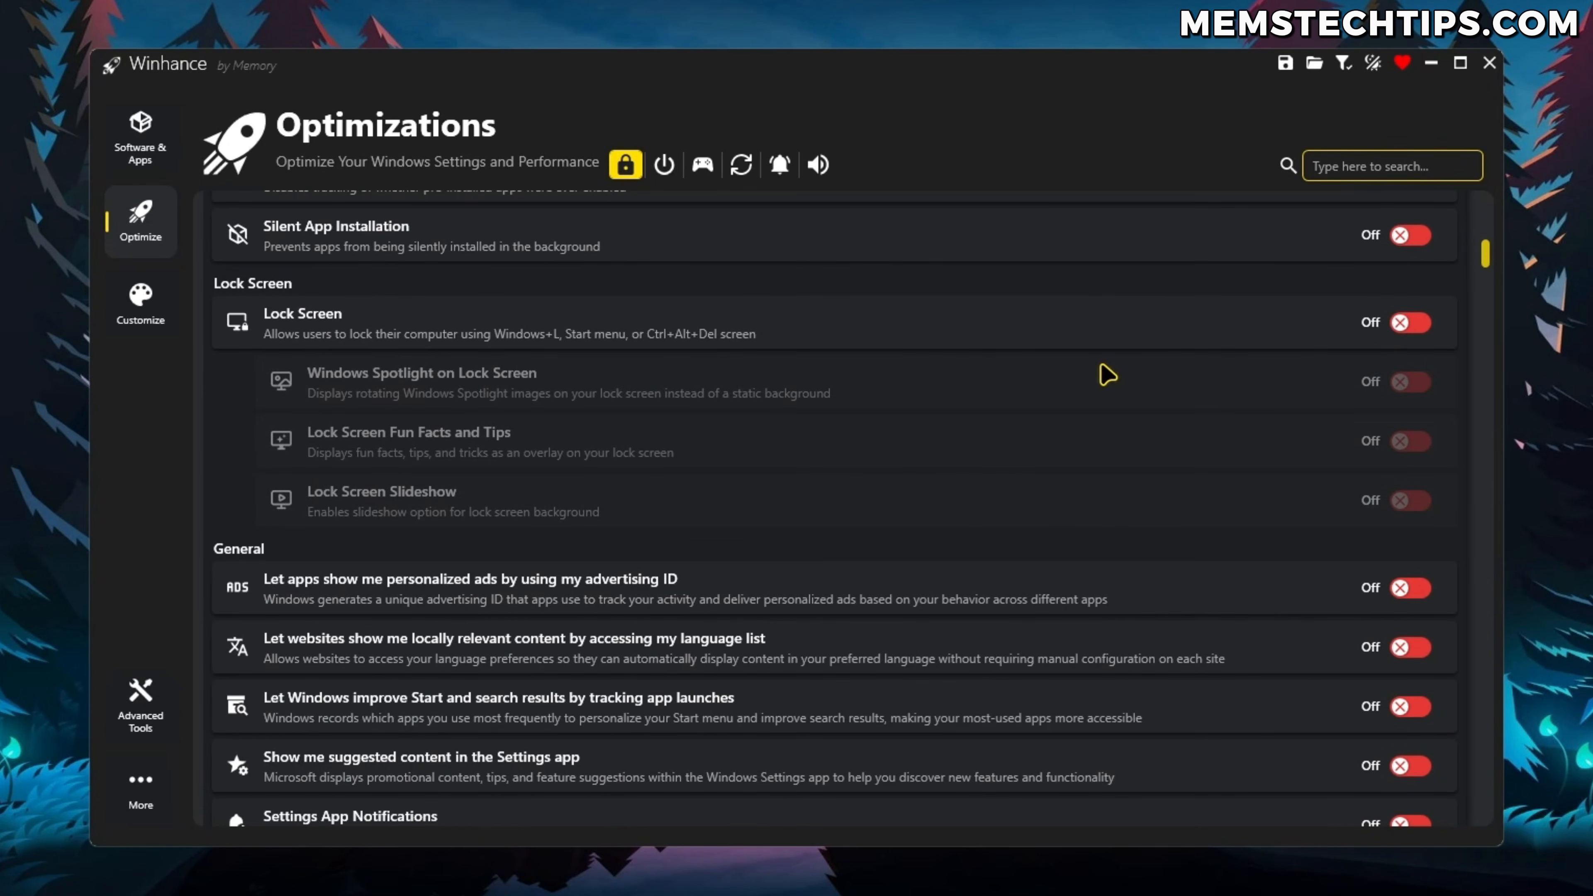
scroll(1103, 377, down, 1)
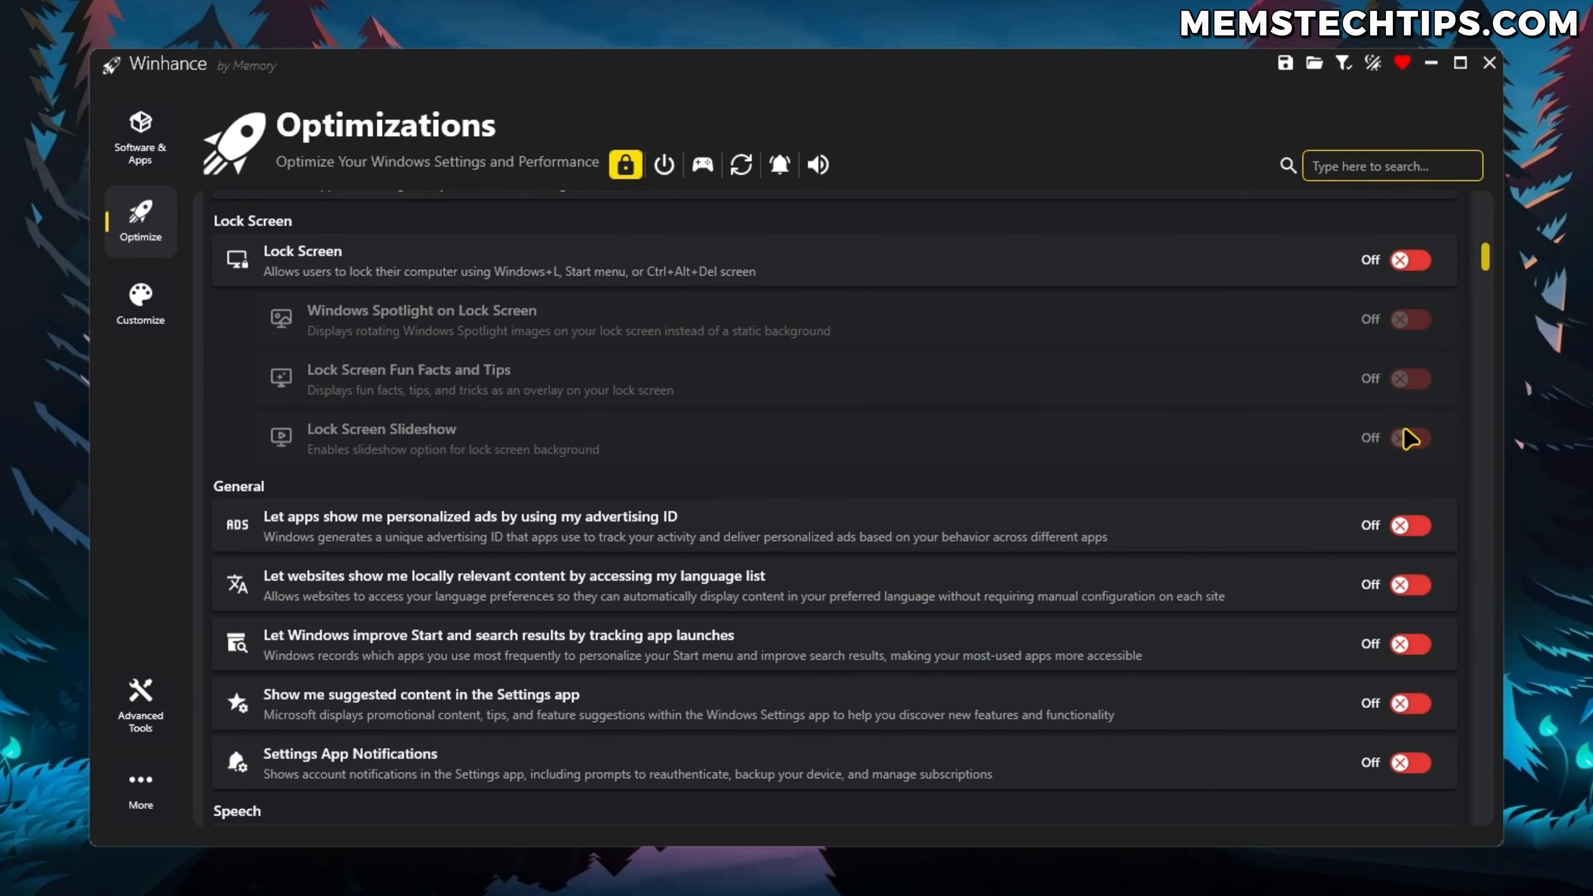
scroll(1185, 511, down, 6)
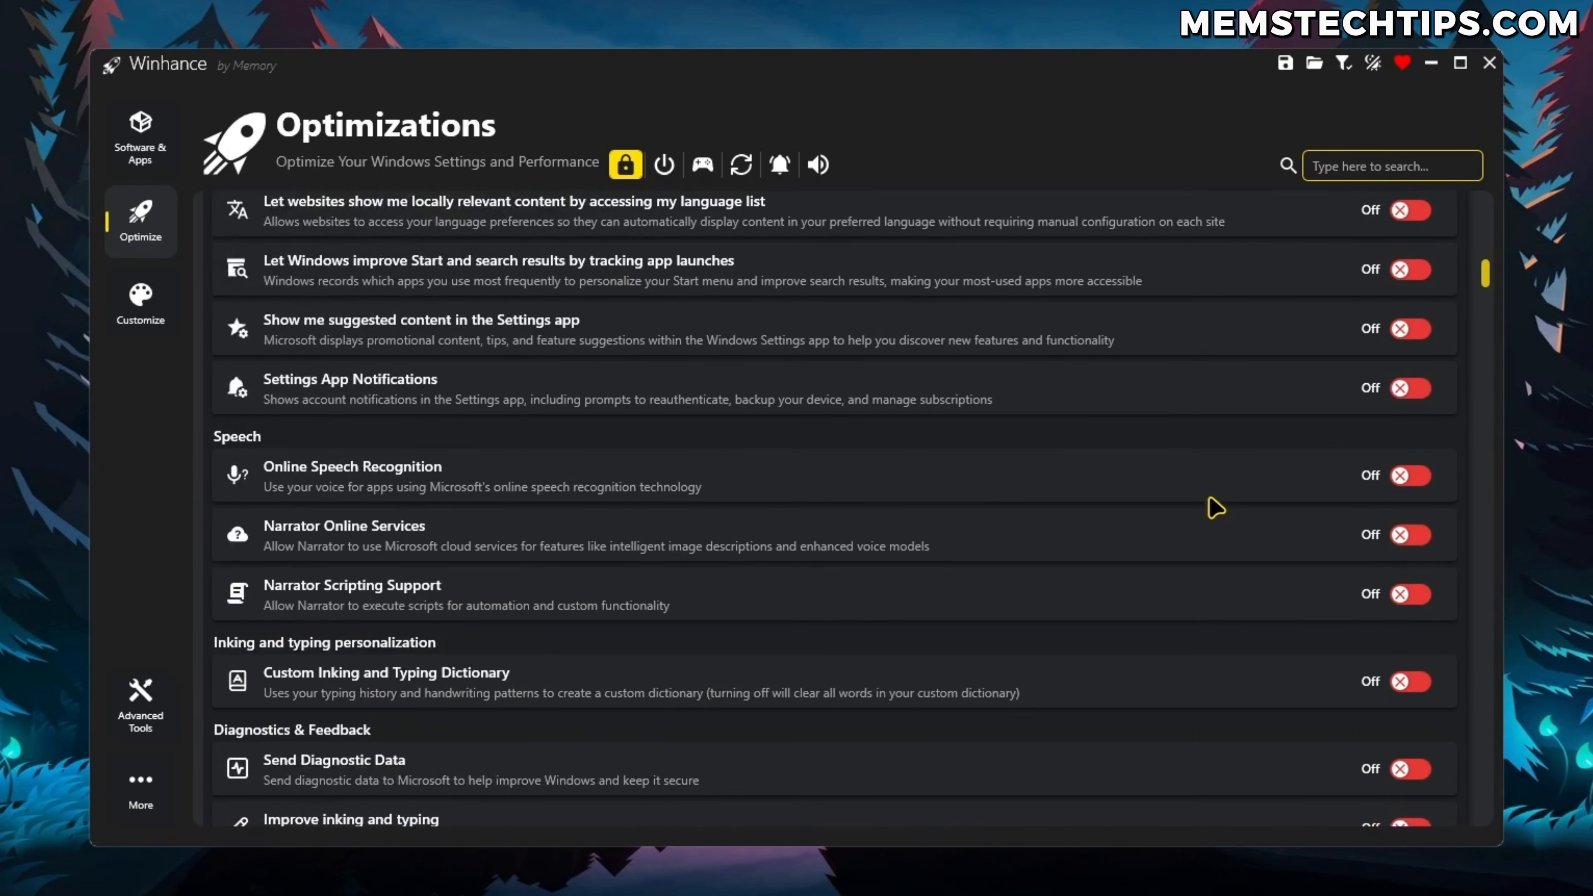
scroll(1204, 509, down, 4)
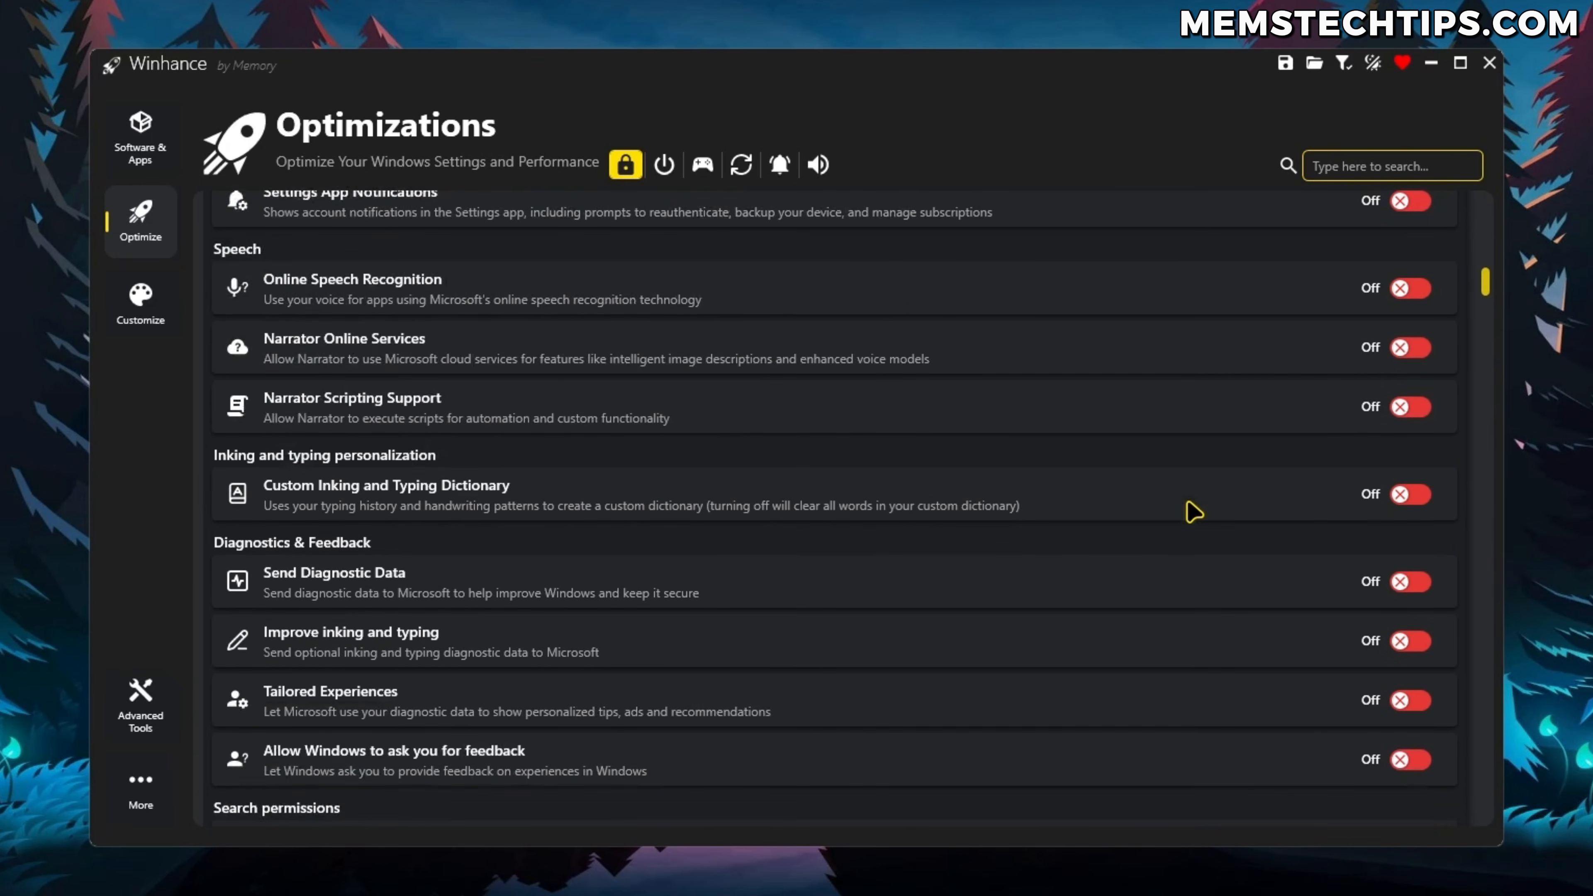
scroll(1193, 512, down, 1)
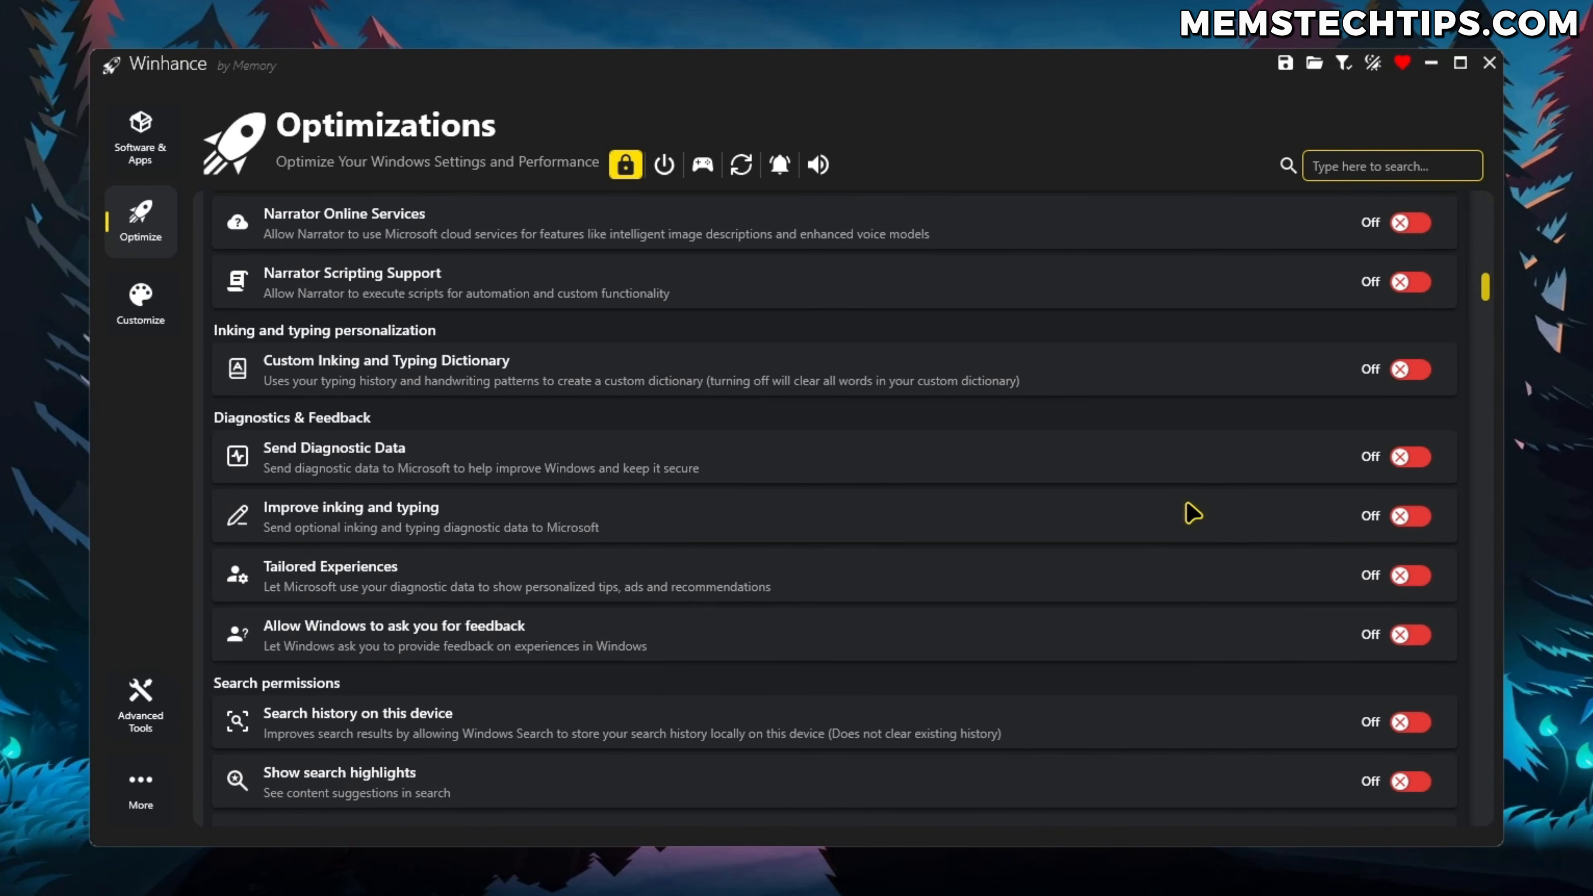
scroll(1193, 513, down, 4)
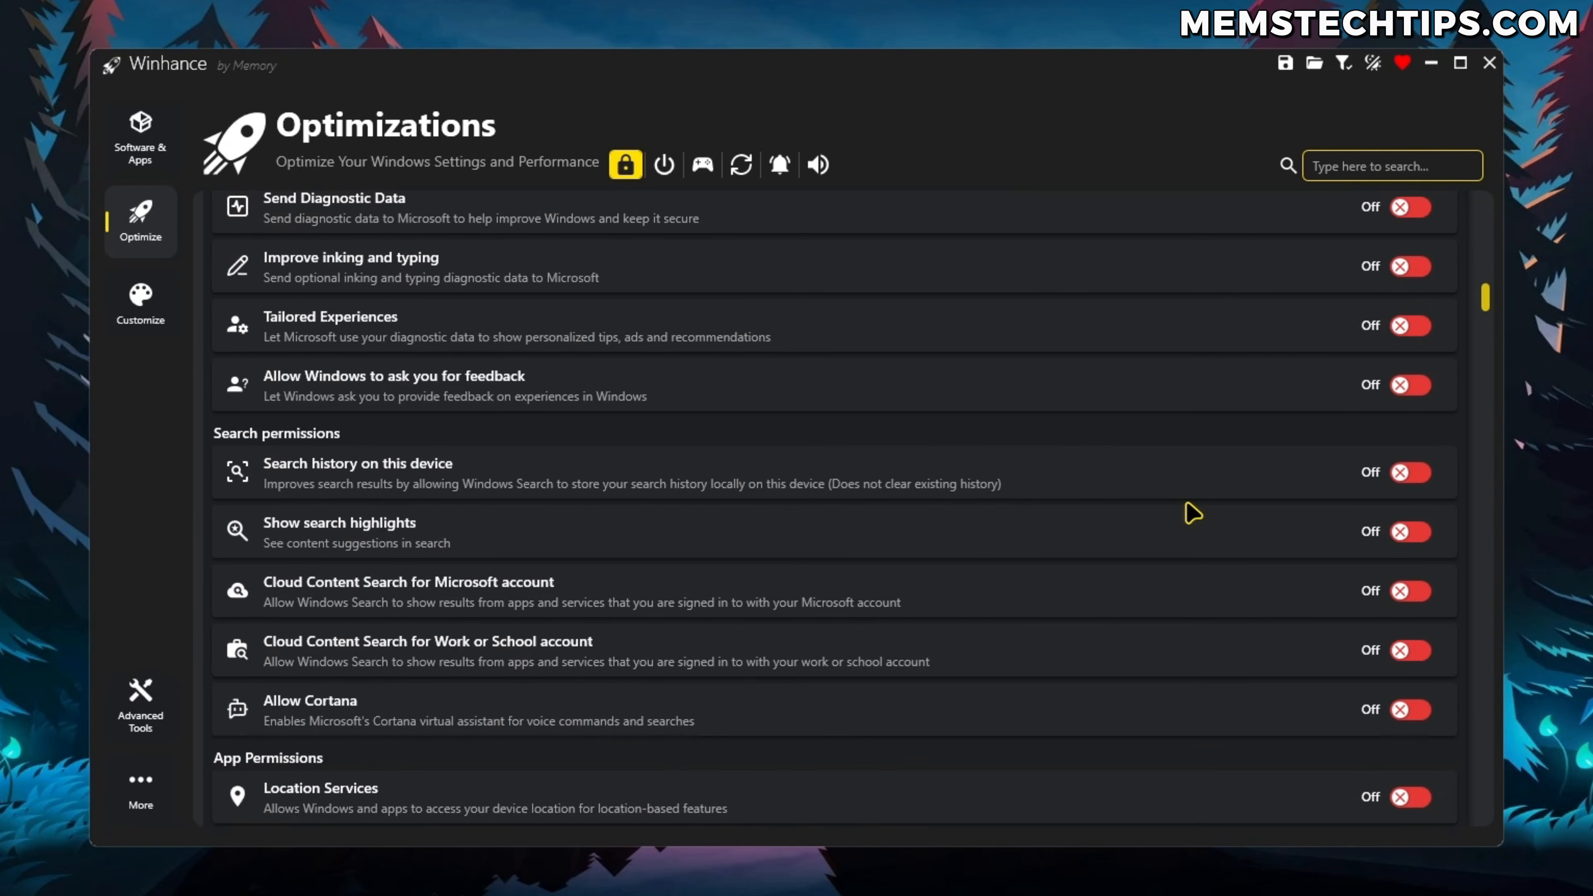
scroll(1193, 513, down, 2)
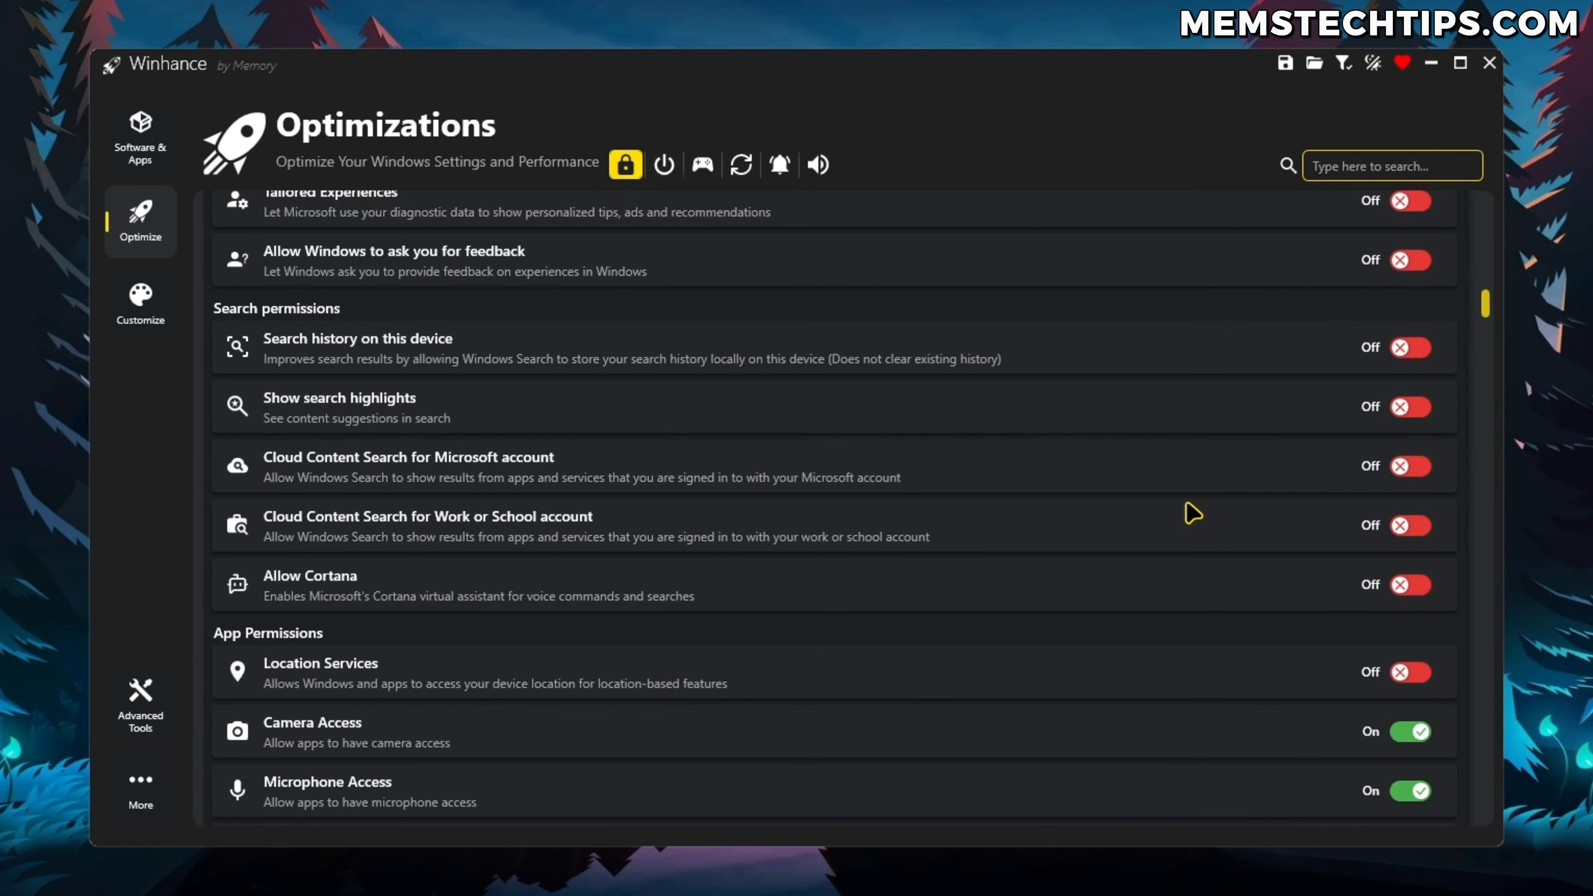
scroll(1193, 513, down, 5)
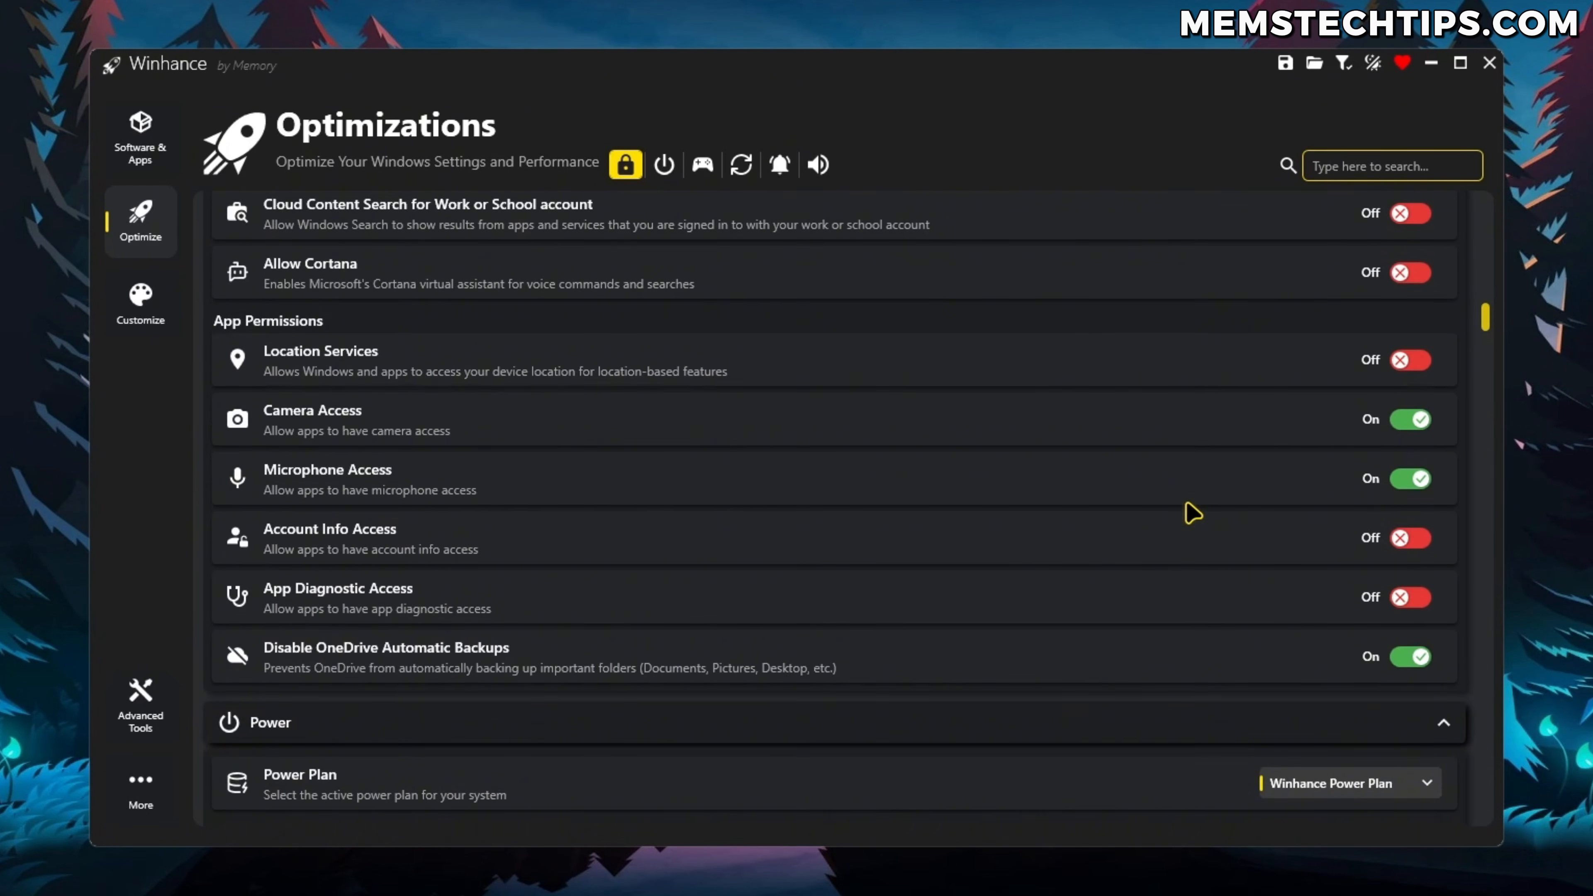
Examine the Power optimizations, including the available power plans and the display, sleep, USB, power button, processor and multimedia settings
scroll(1219, 512, down, 7)
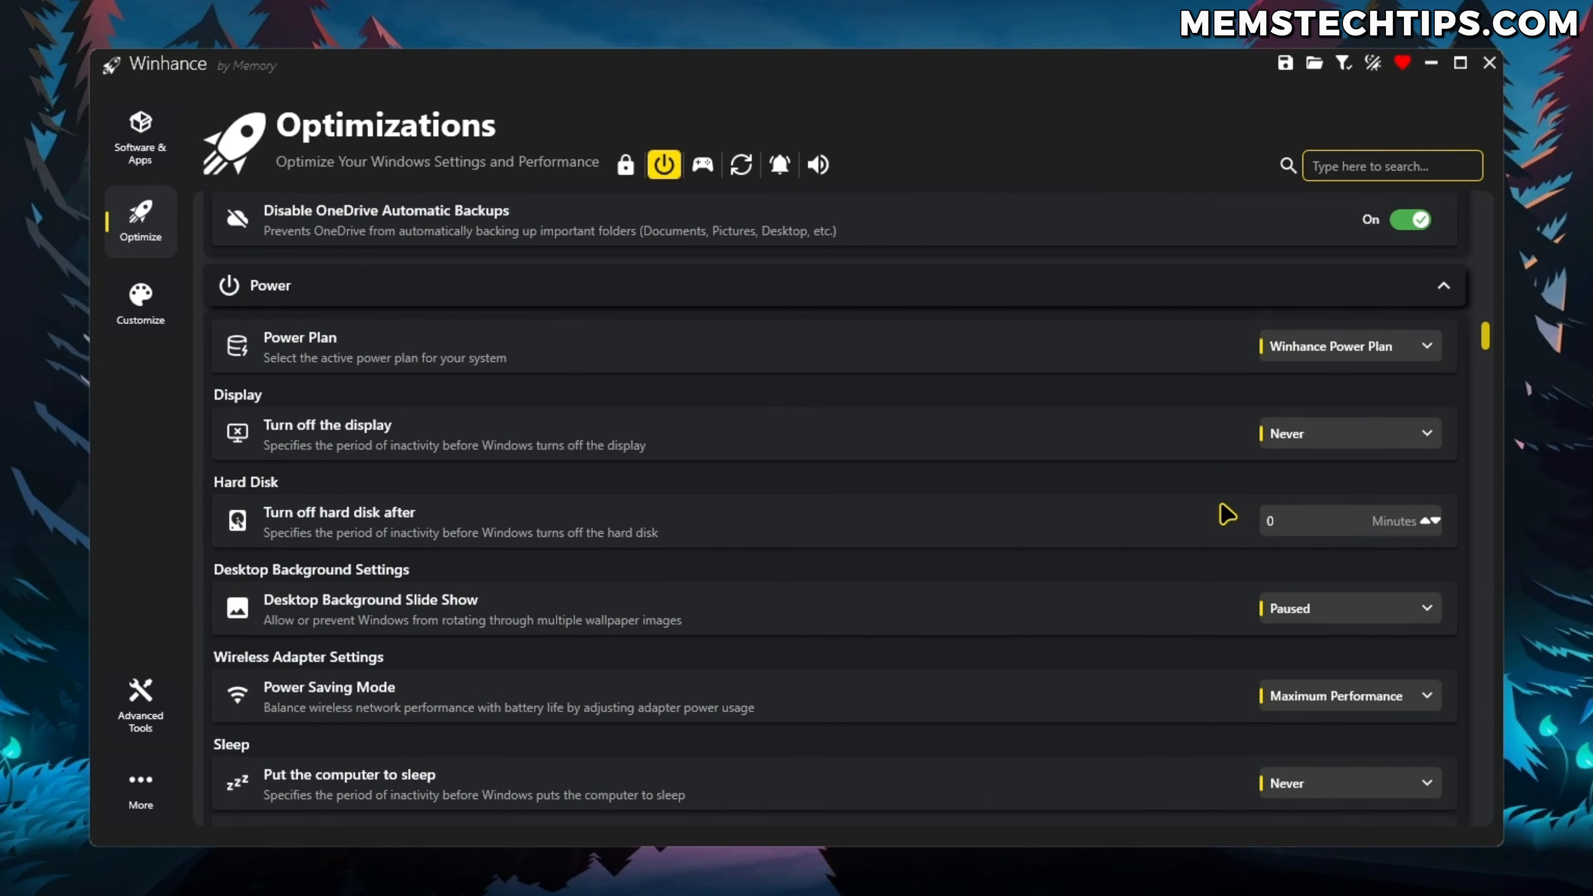
click(1389, 348)
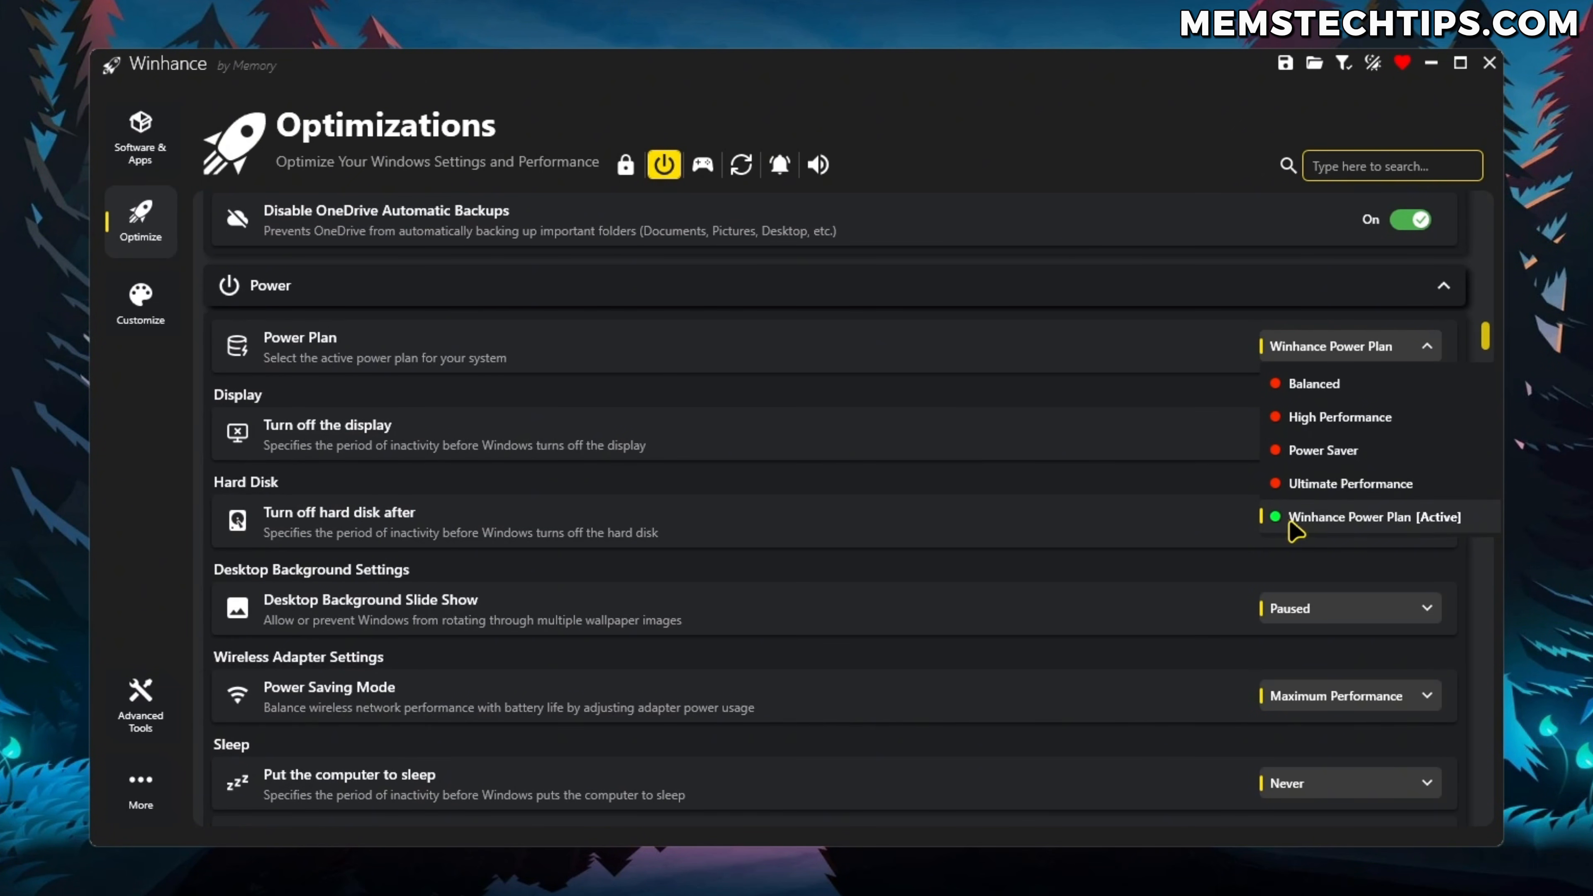
click(1203, 409)
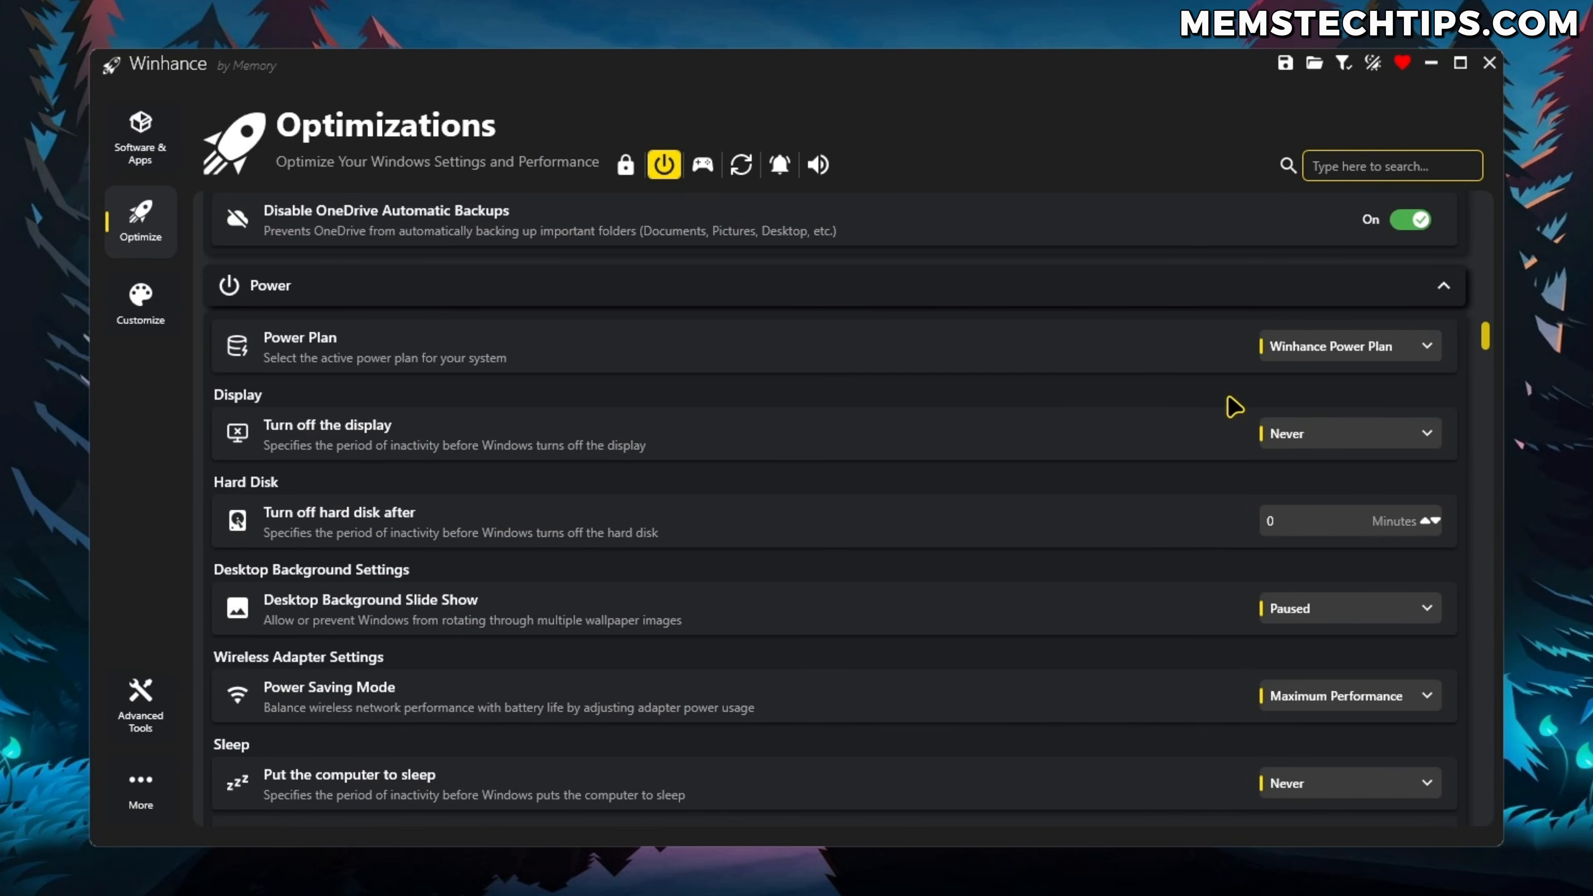
scroll(1183, 447, down, 1)
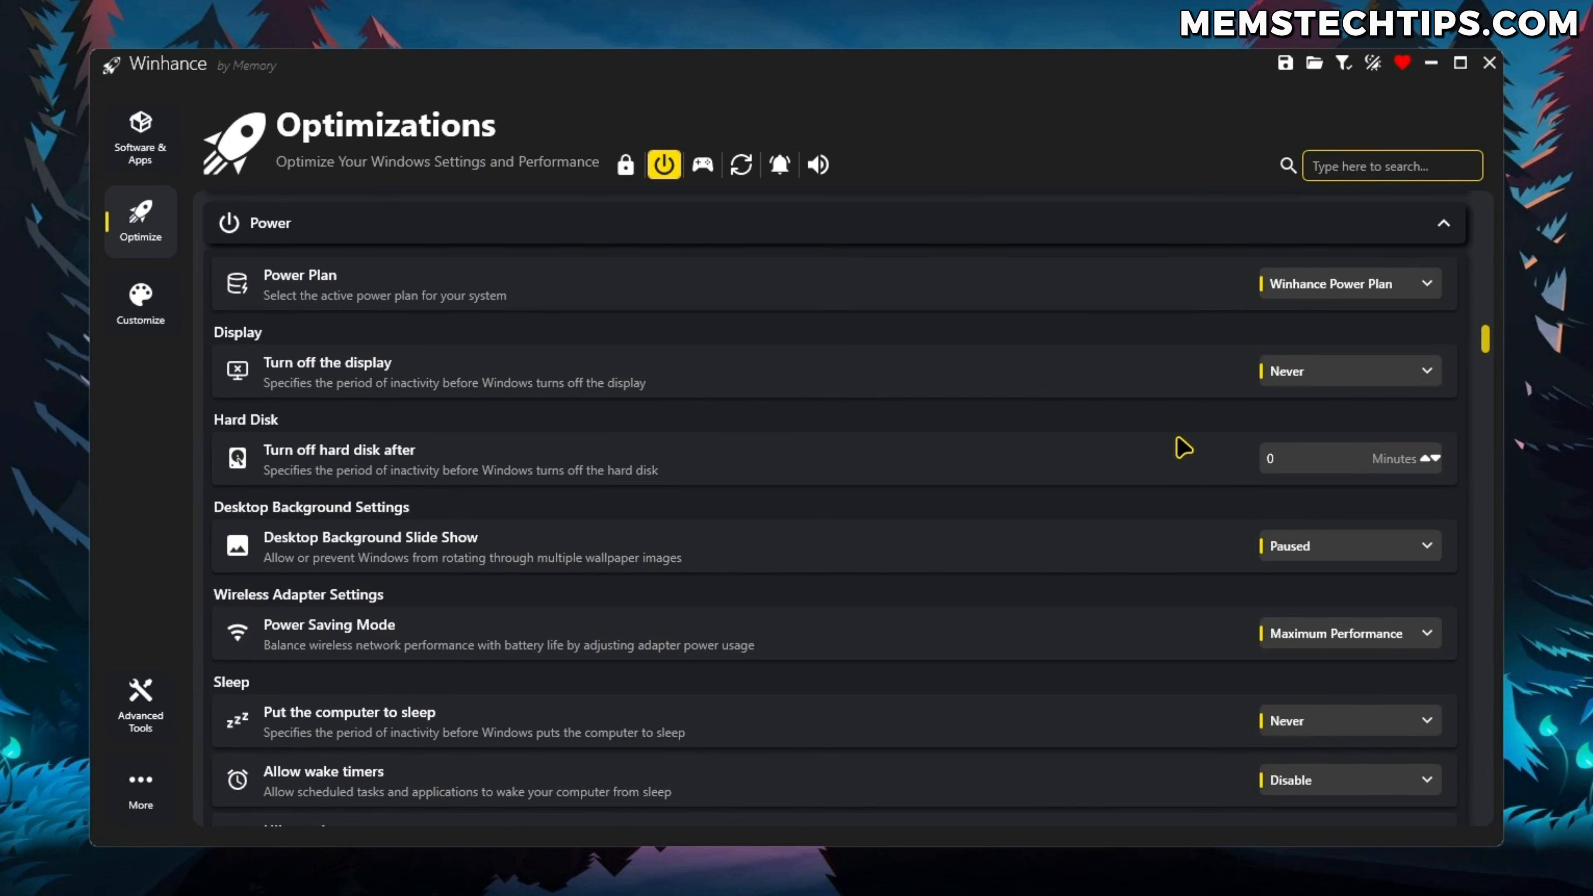
scroll(1233, 444, down, 1)
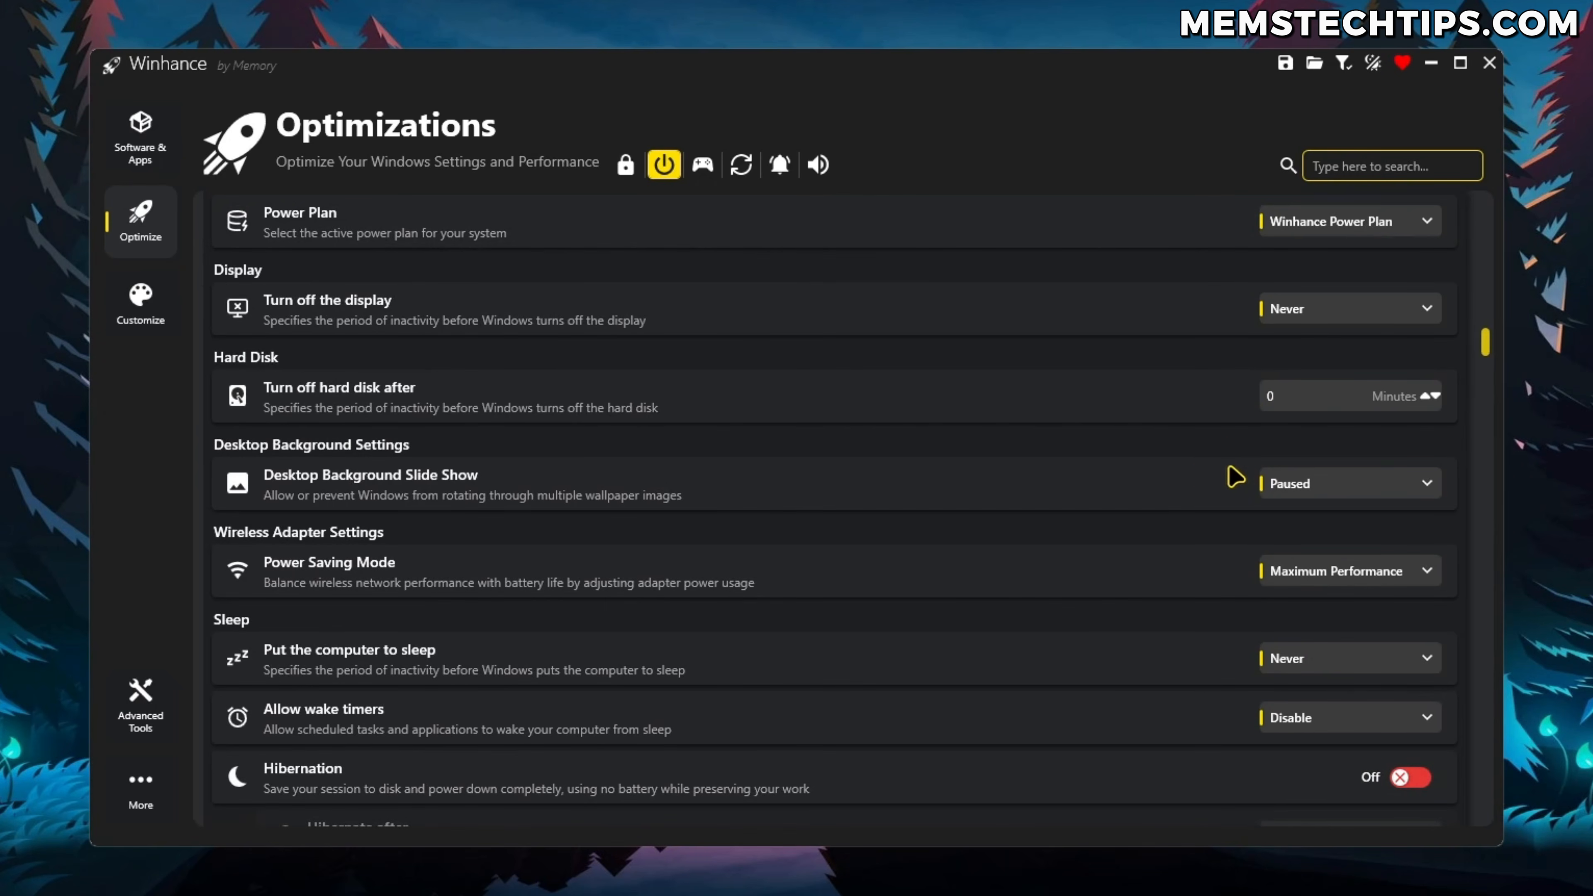
scroll(1235, 502, down, 5)
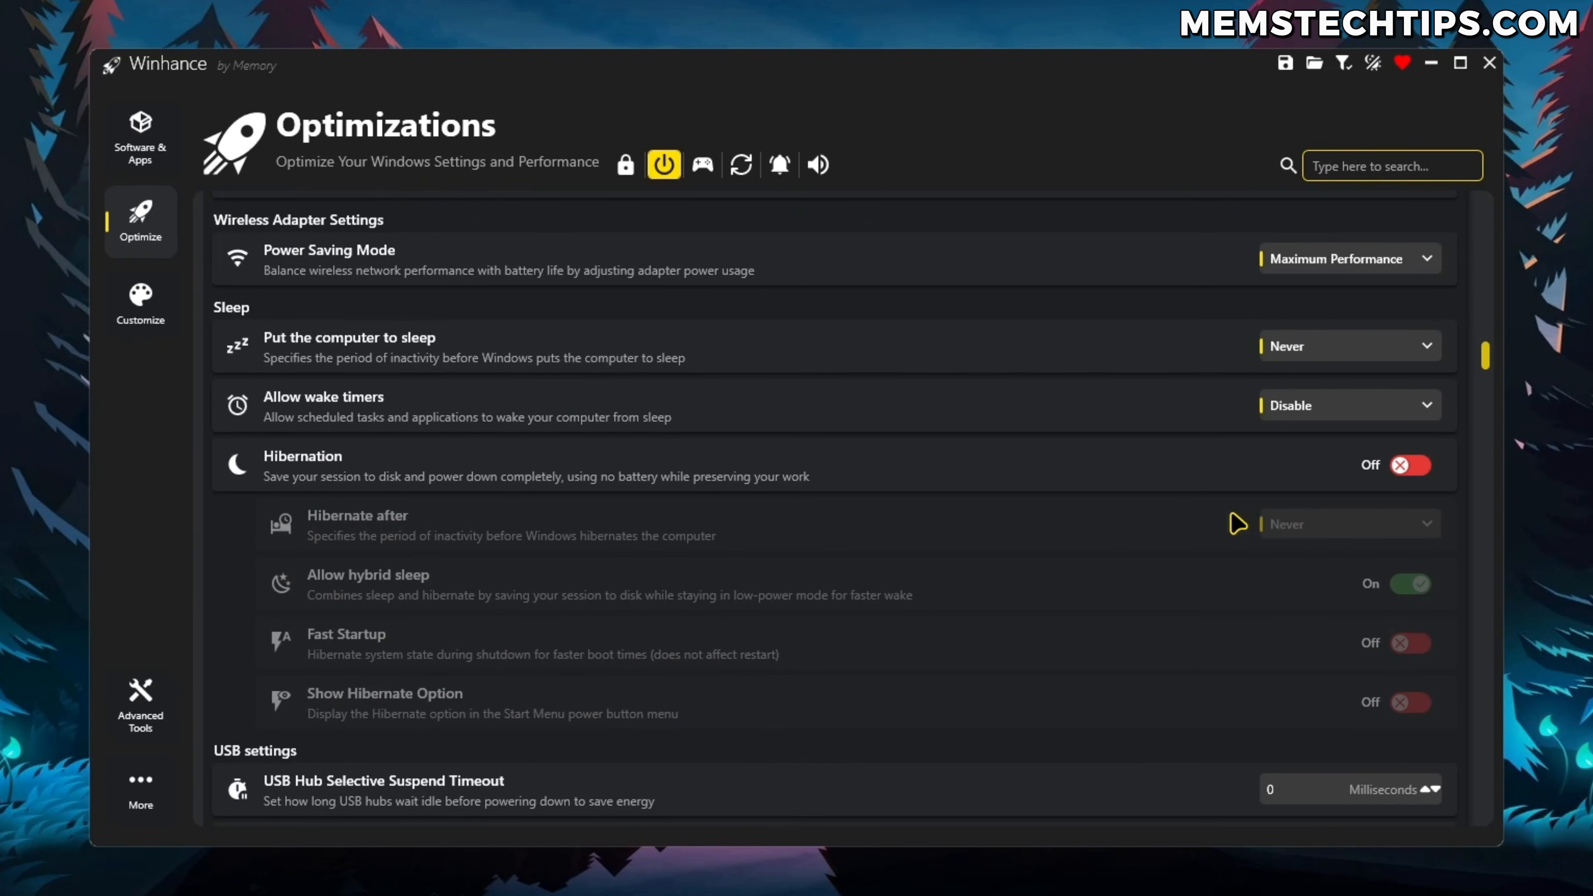
scroll(1236, 523, down, 2)
scroll(1232, 524, down, 9)
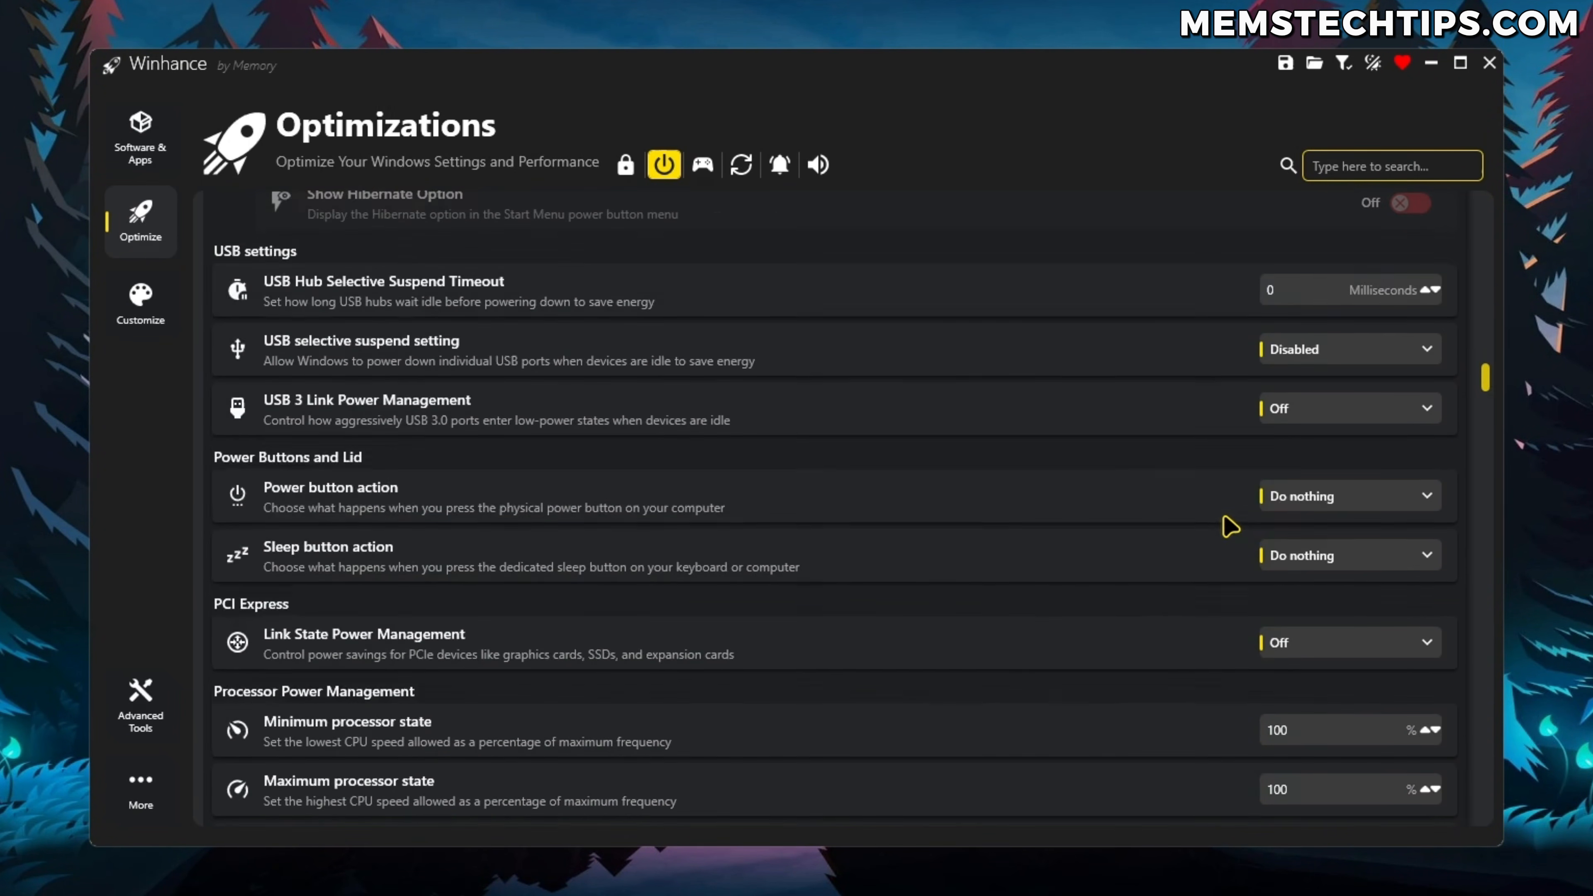
scroll(1227, 529, down, 9)
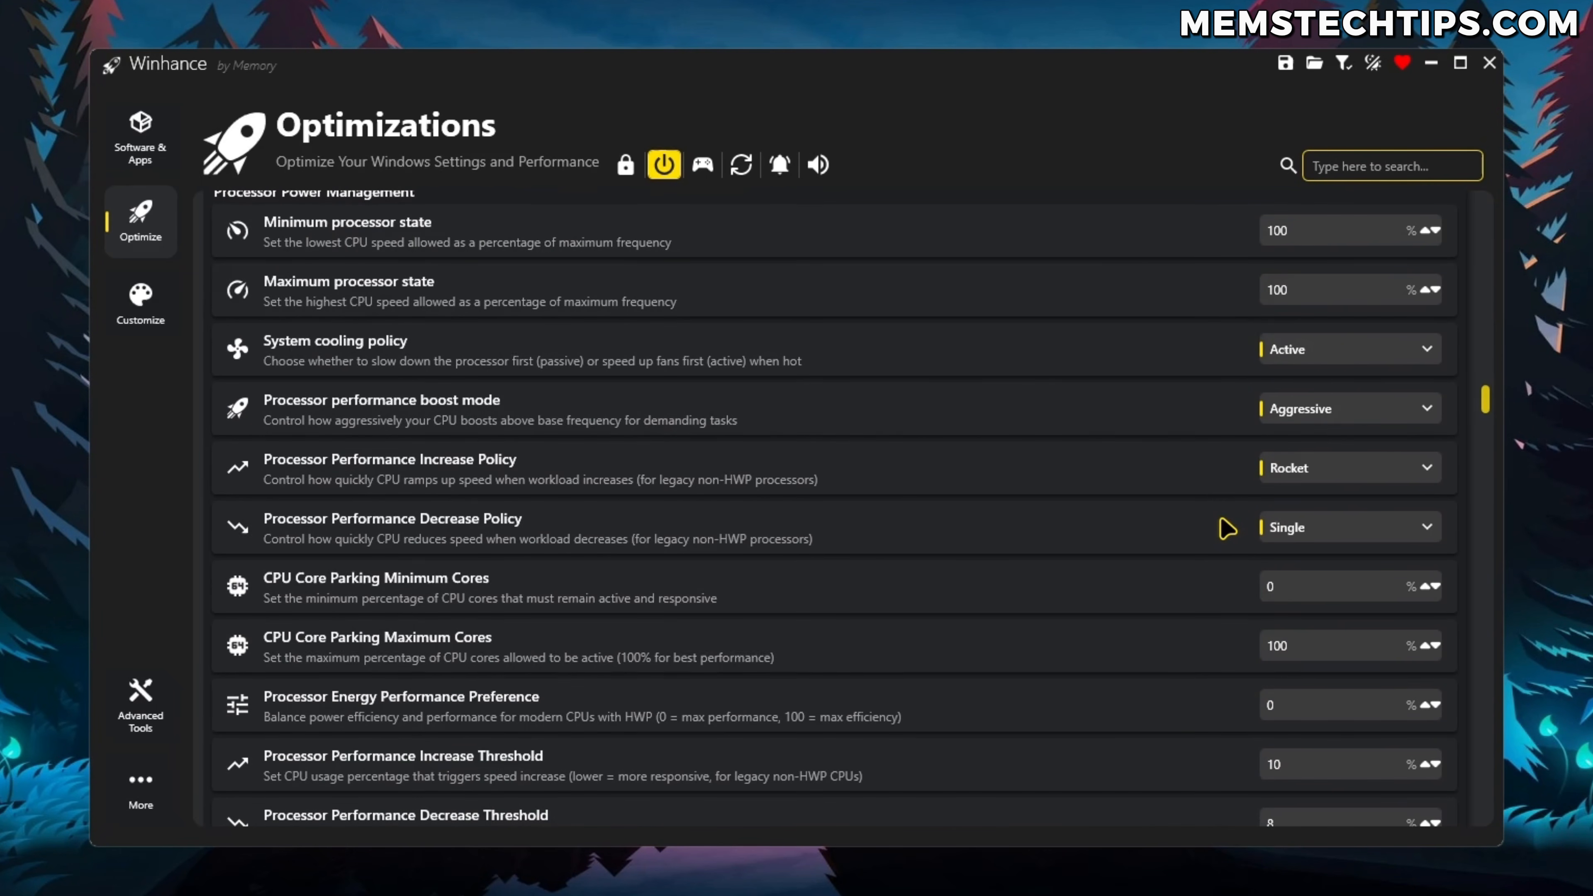
scroll(1227, 529, down, 2)
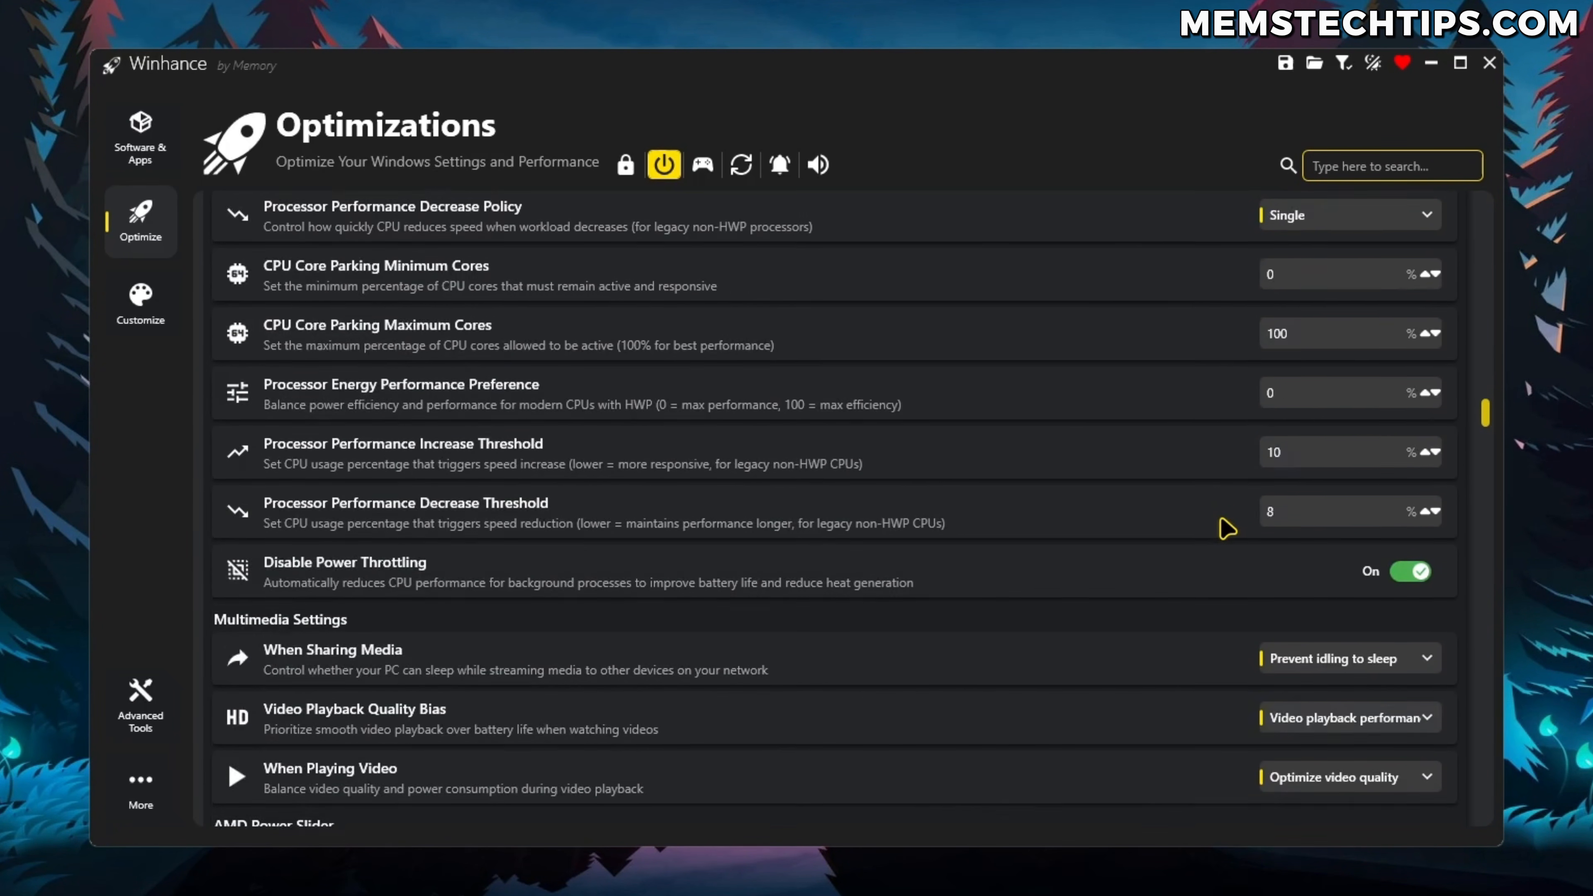
Examine the Gaming & Performance optimizations, from Game Mode through processor, graphics, network and Xbox settings to the system services
scroll(1227, 529, down, 13)
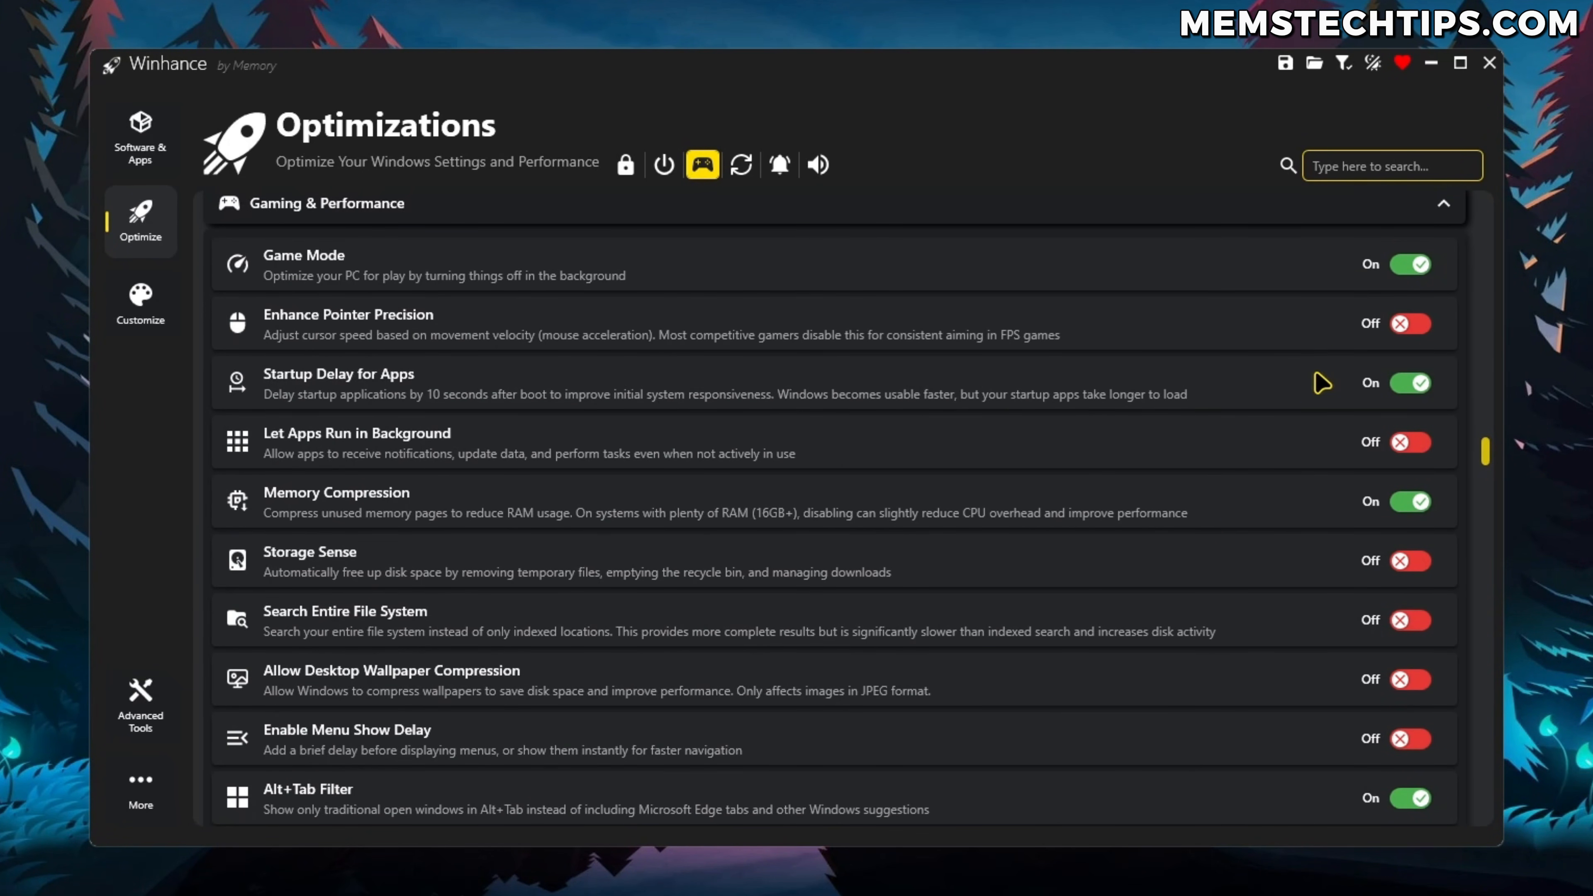
scroll(1331, 536, down, 1)
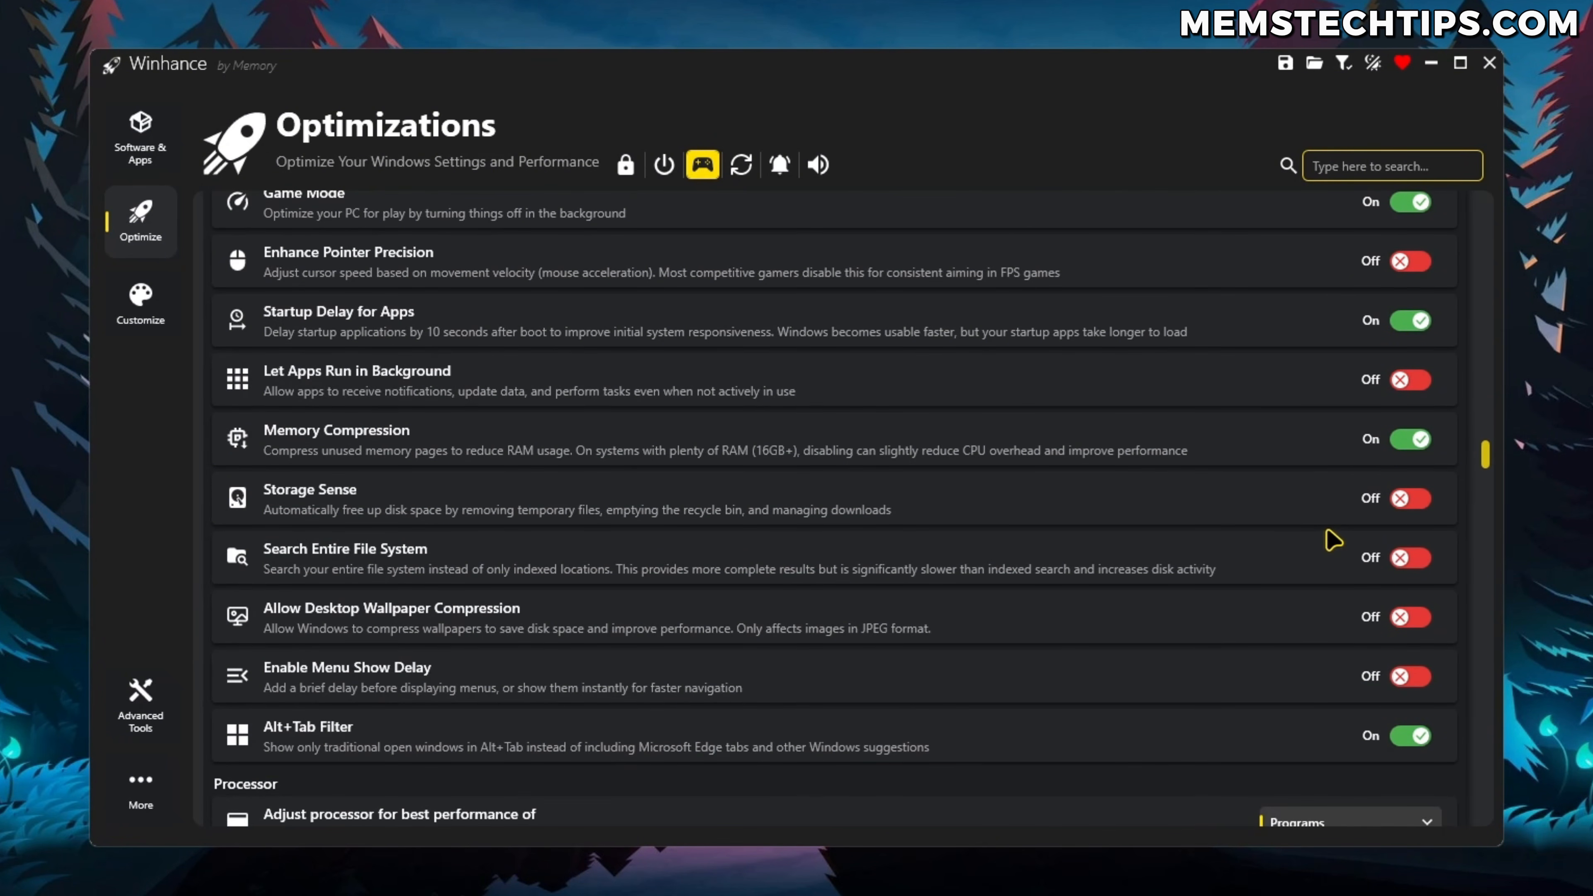
scroll(1331, 538, down, 7)
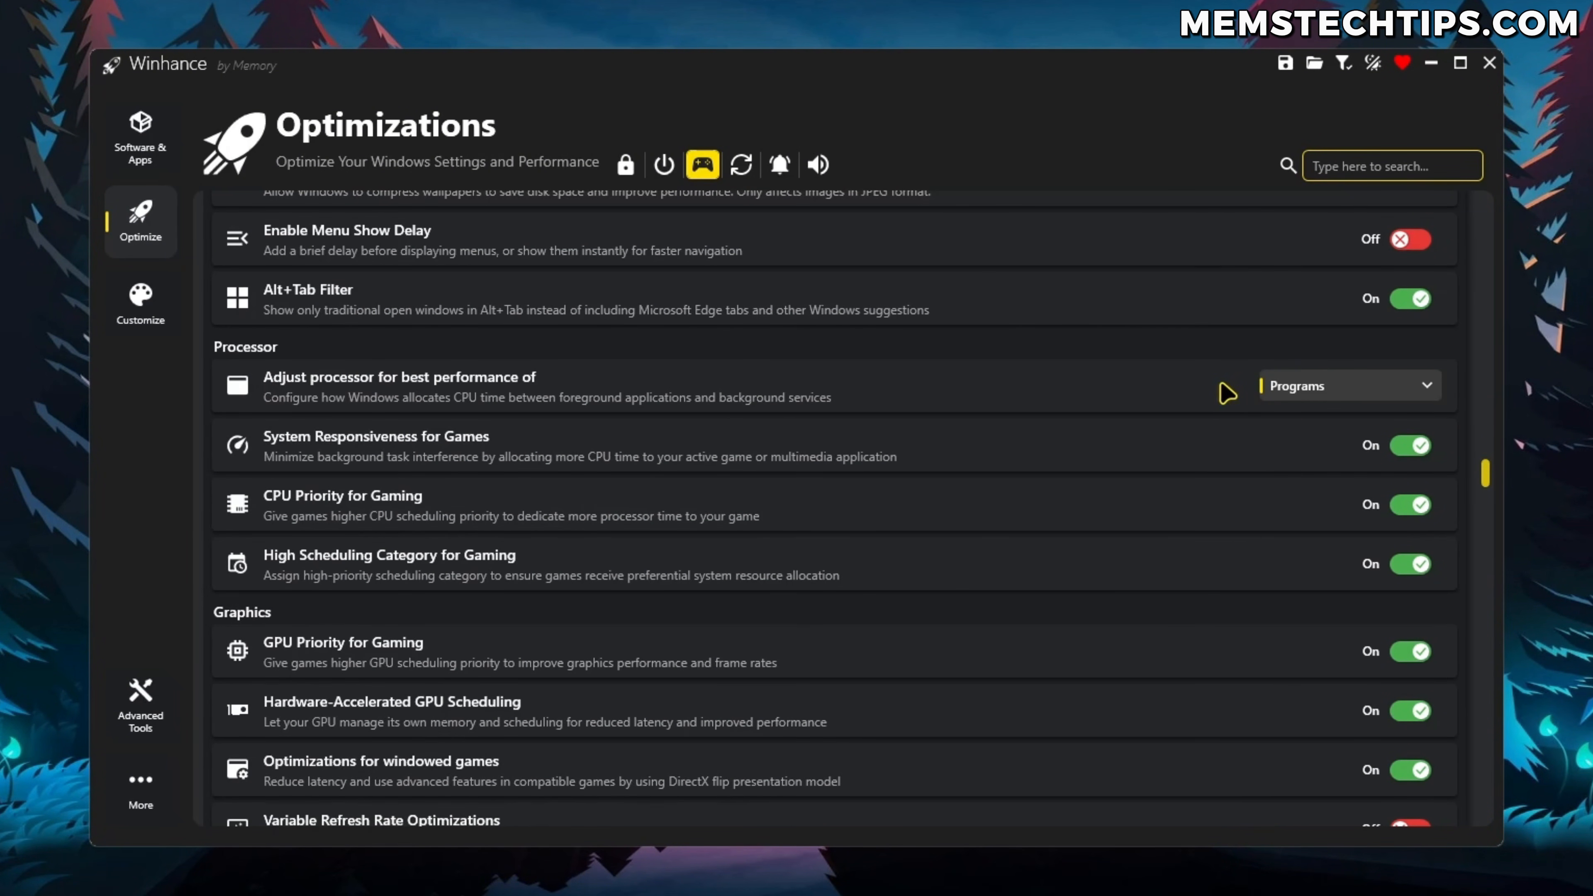
scroll(1297, 451, down, 4)
scroll(749, 471, down, 10)
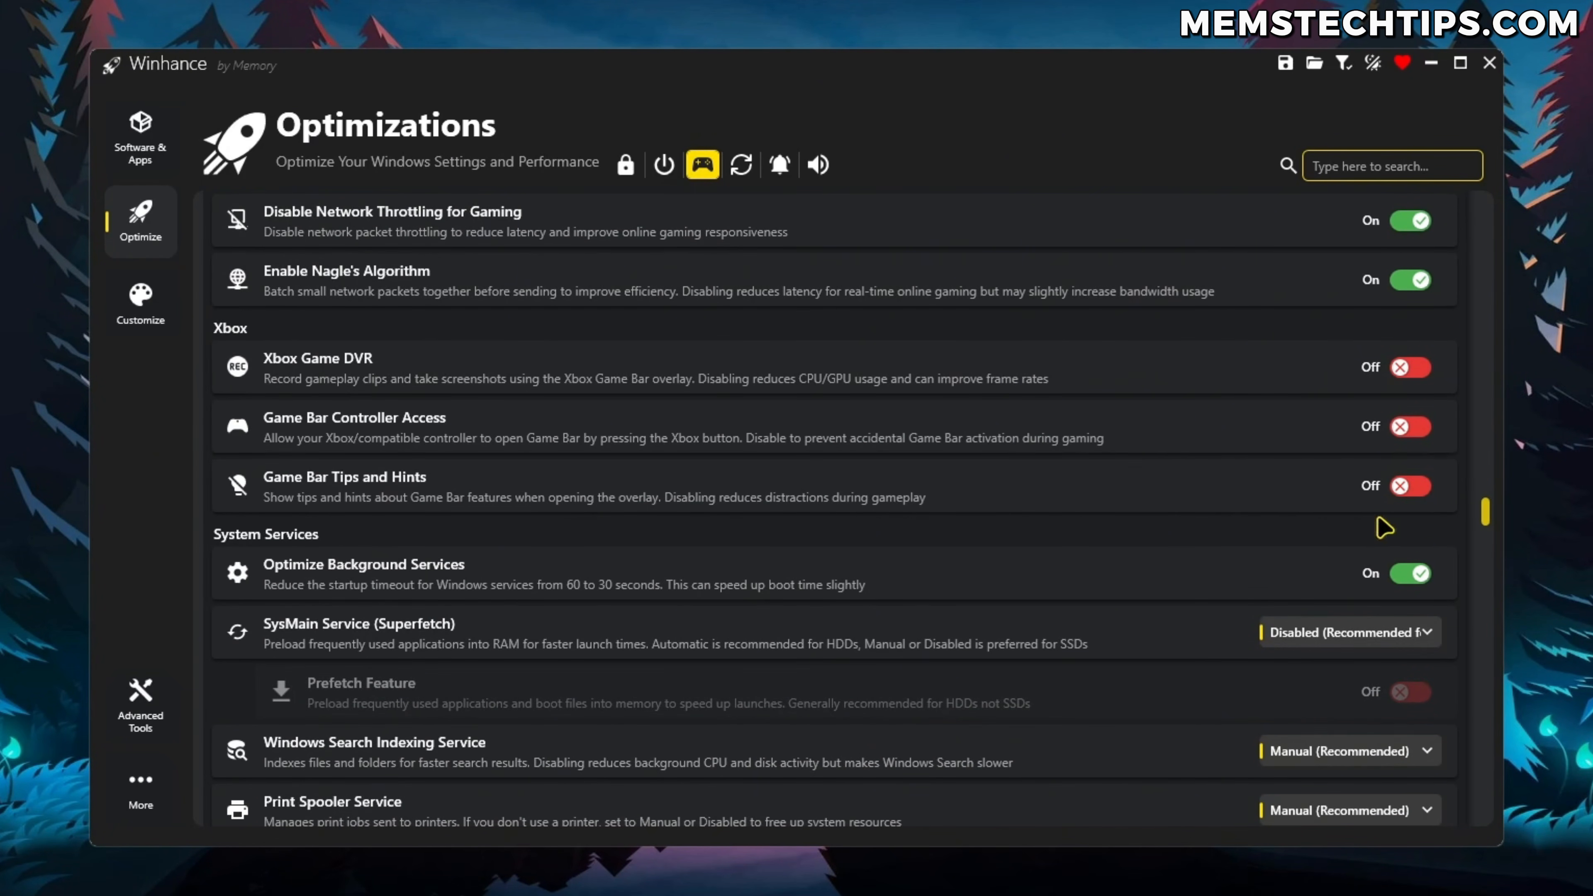
scroll(1226, 540, down, 1)
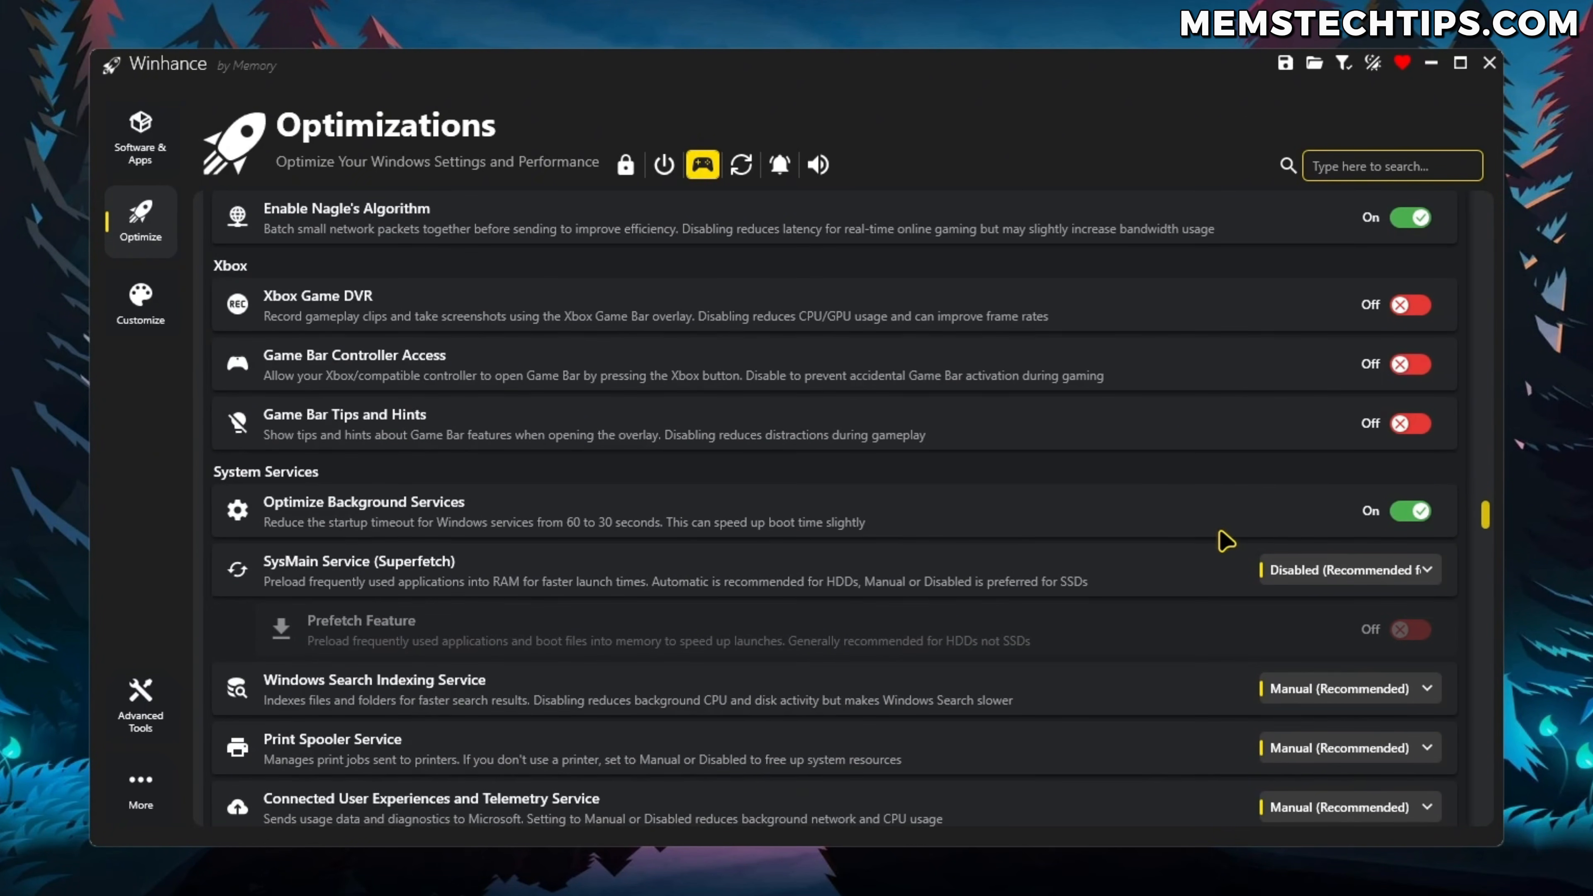
scroll(1226, 540, down, 3)
scroll(1225, 542, down, 16)
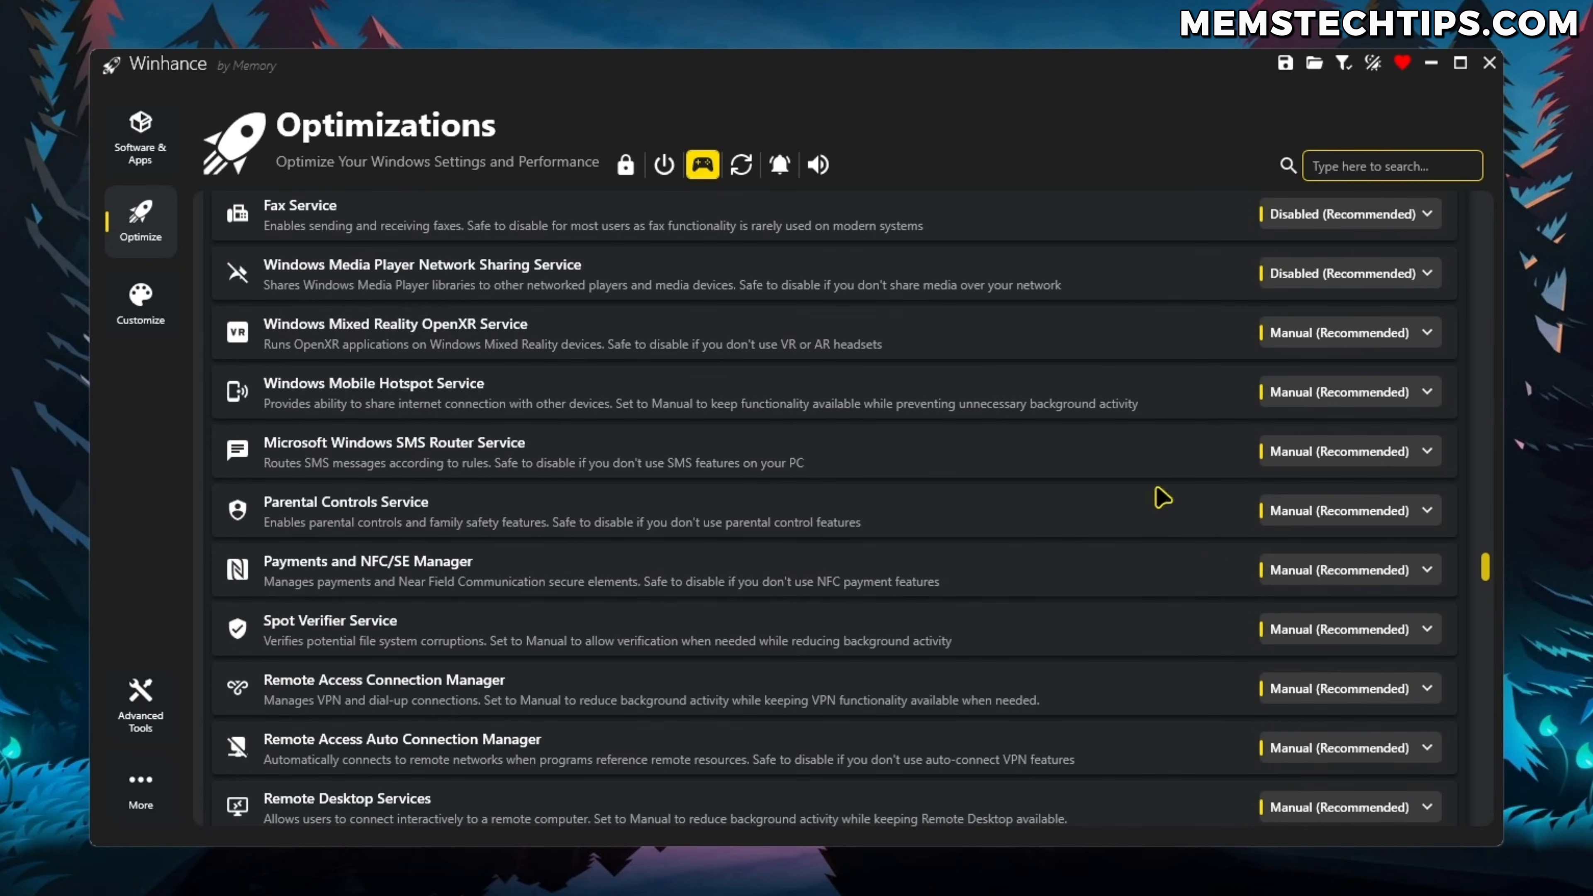
scroll(1160, 592, down, 4)
scroll(1162, 600, down, 9)
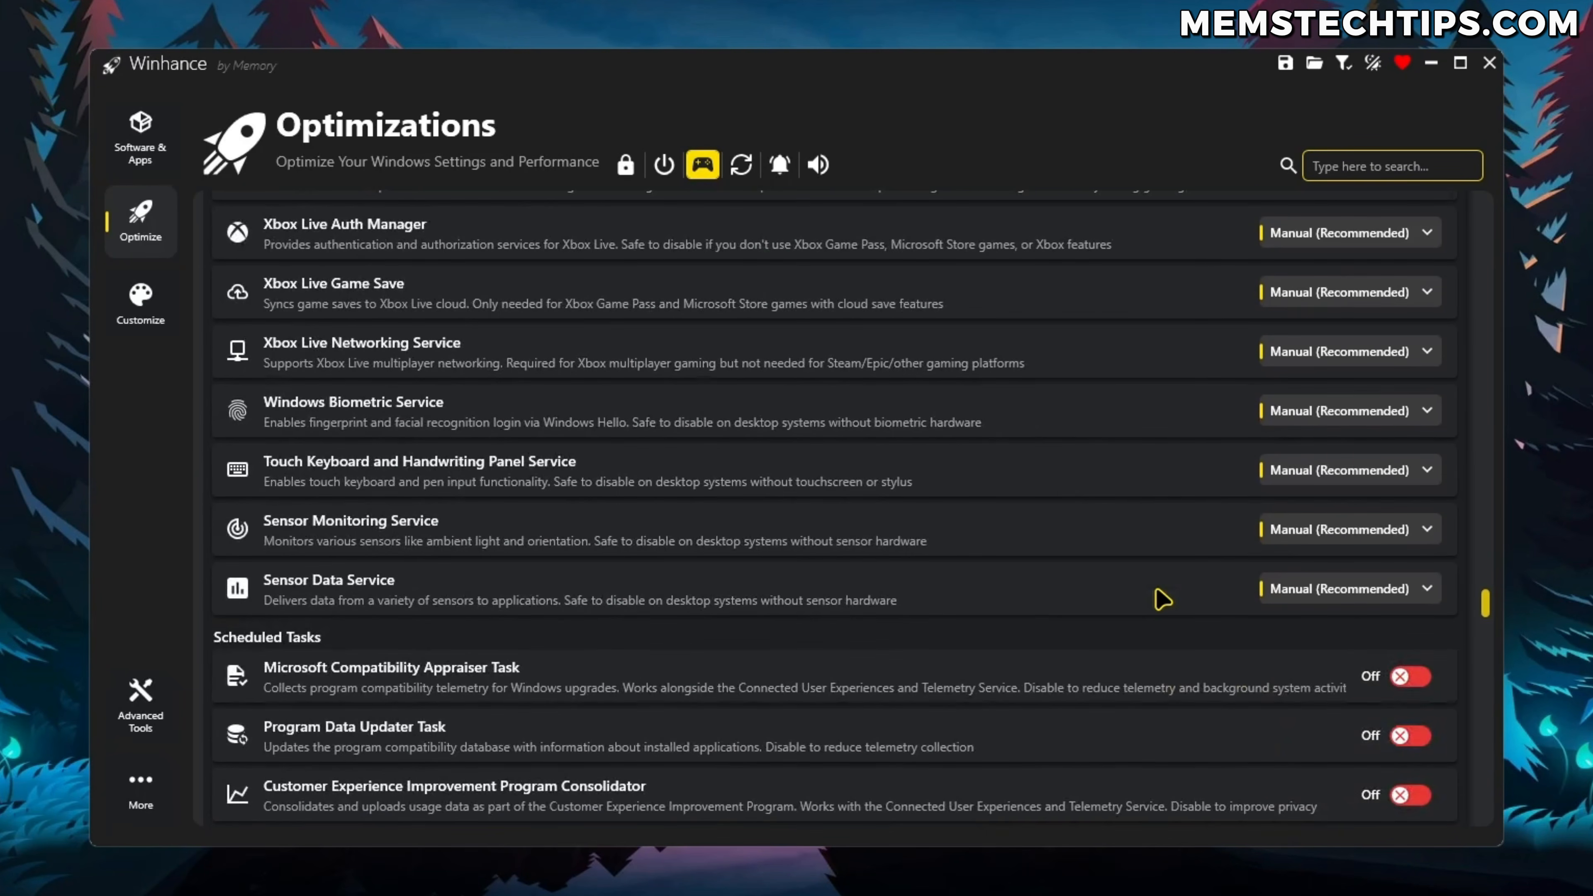
Turn off the Program Compatibility Assistant Patch Task among the scheduled tasks
scroll(1162, 599, down, 5)
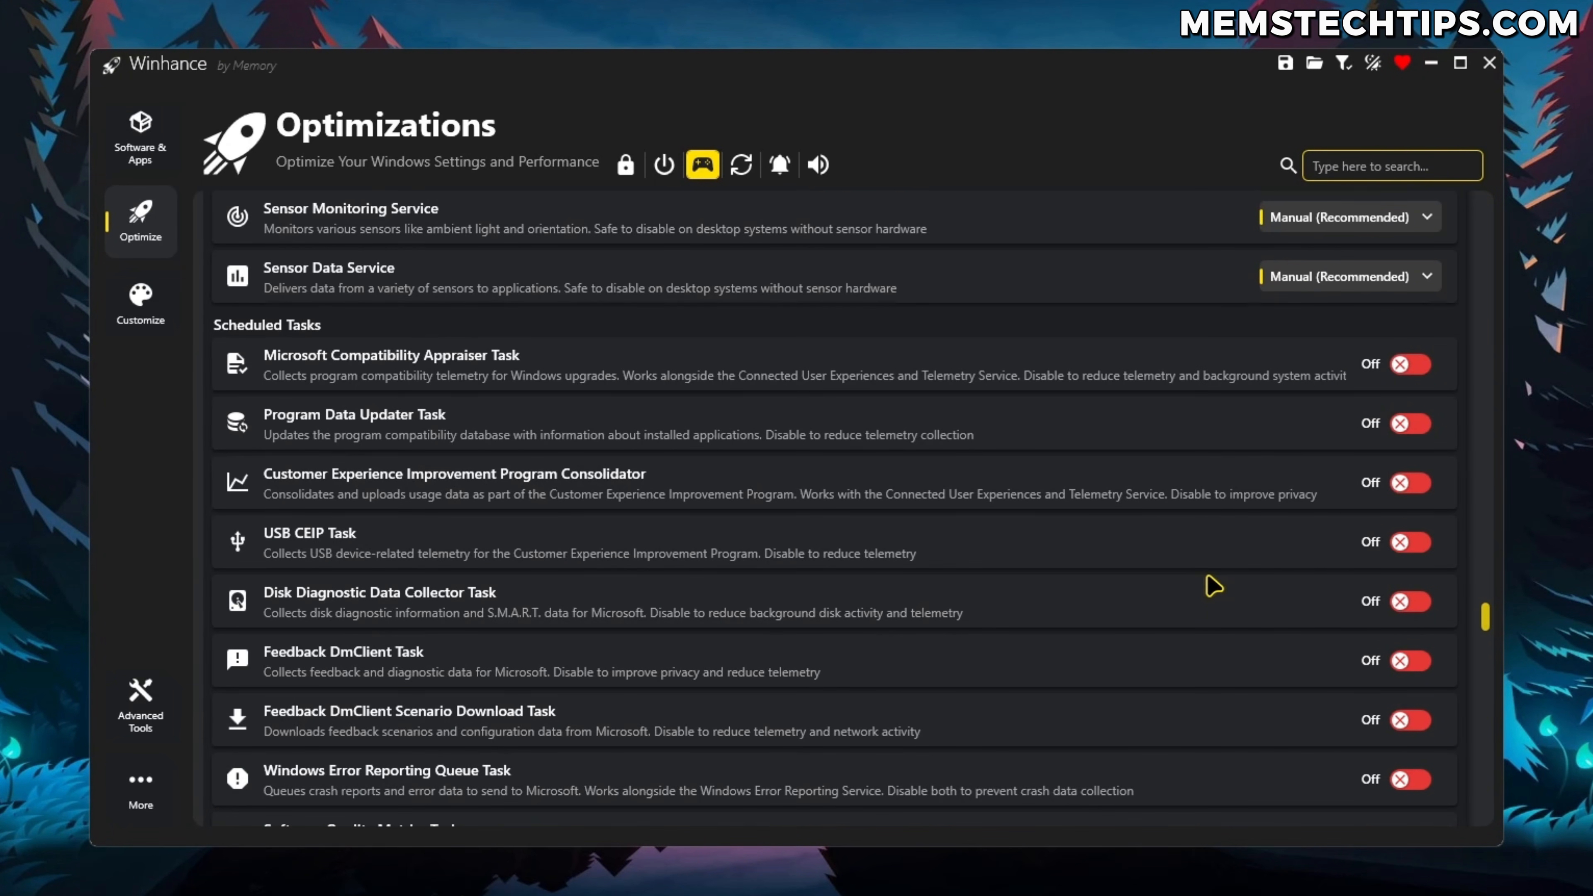
scroll(1210, 587, down, 6)
scroll(1214, 586, down, 3)
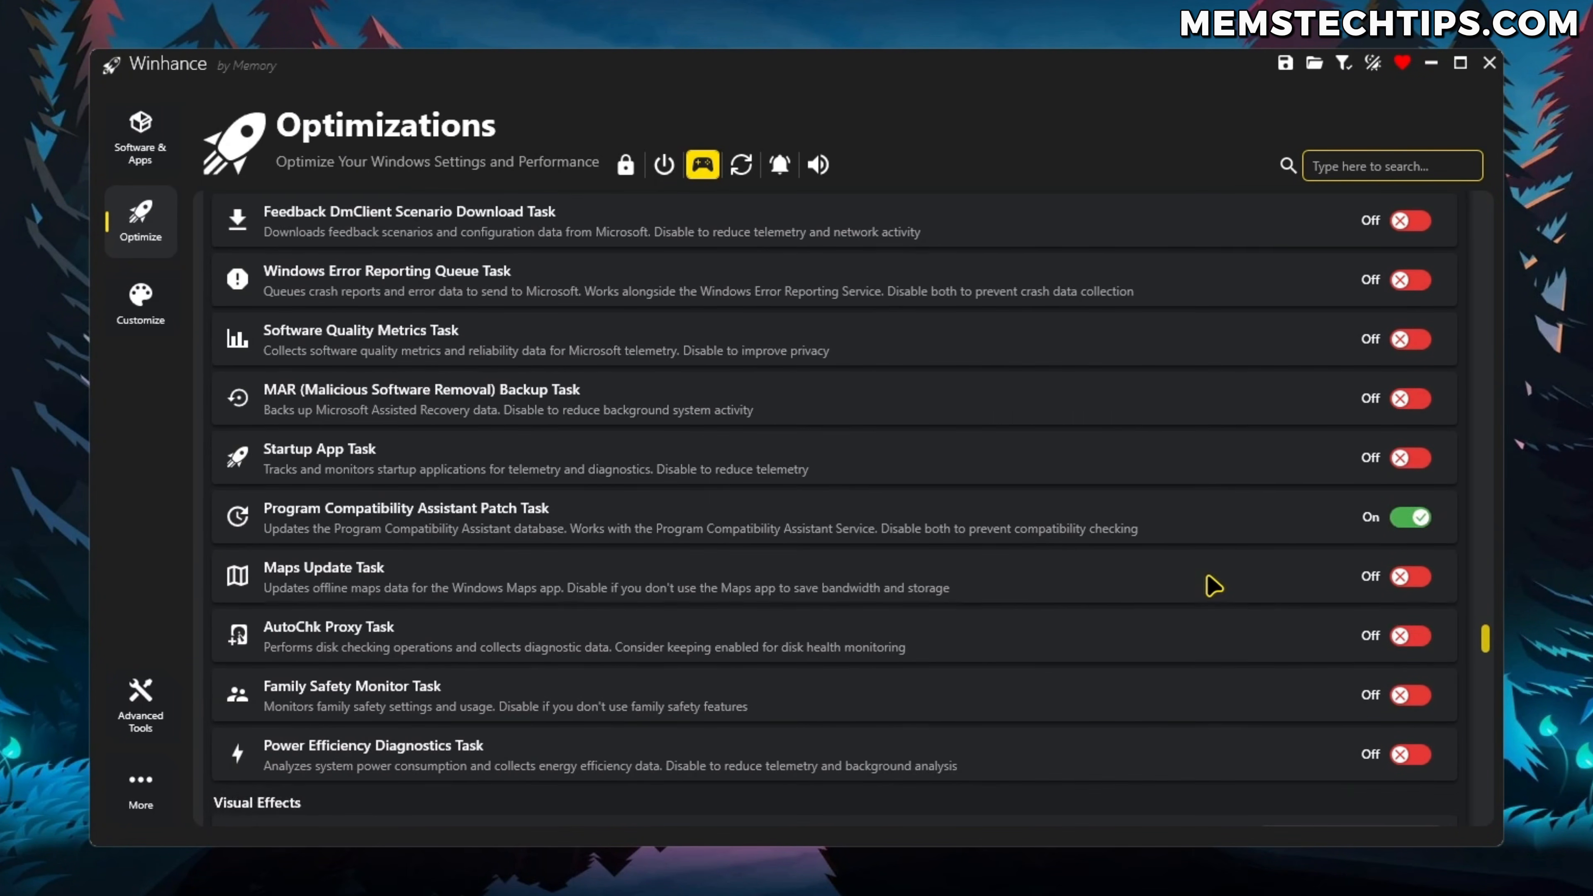
click(1409, 453)
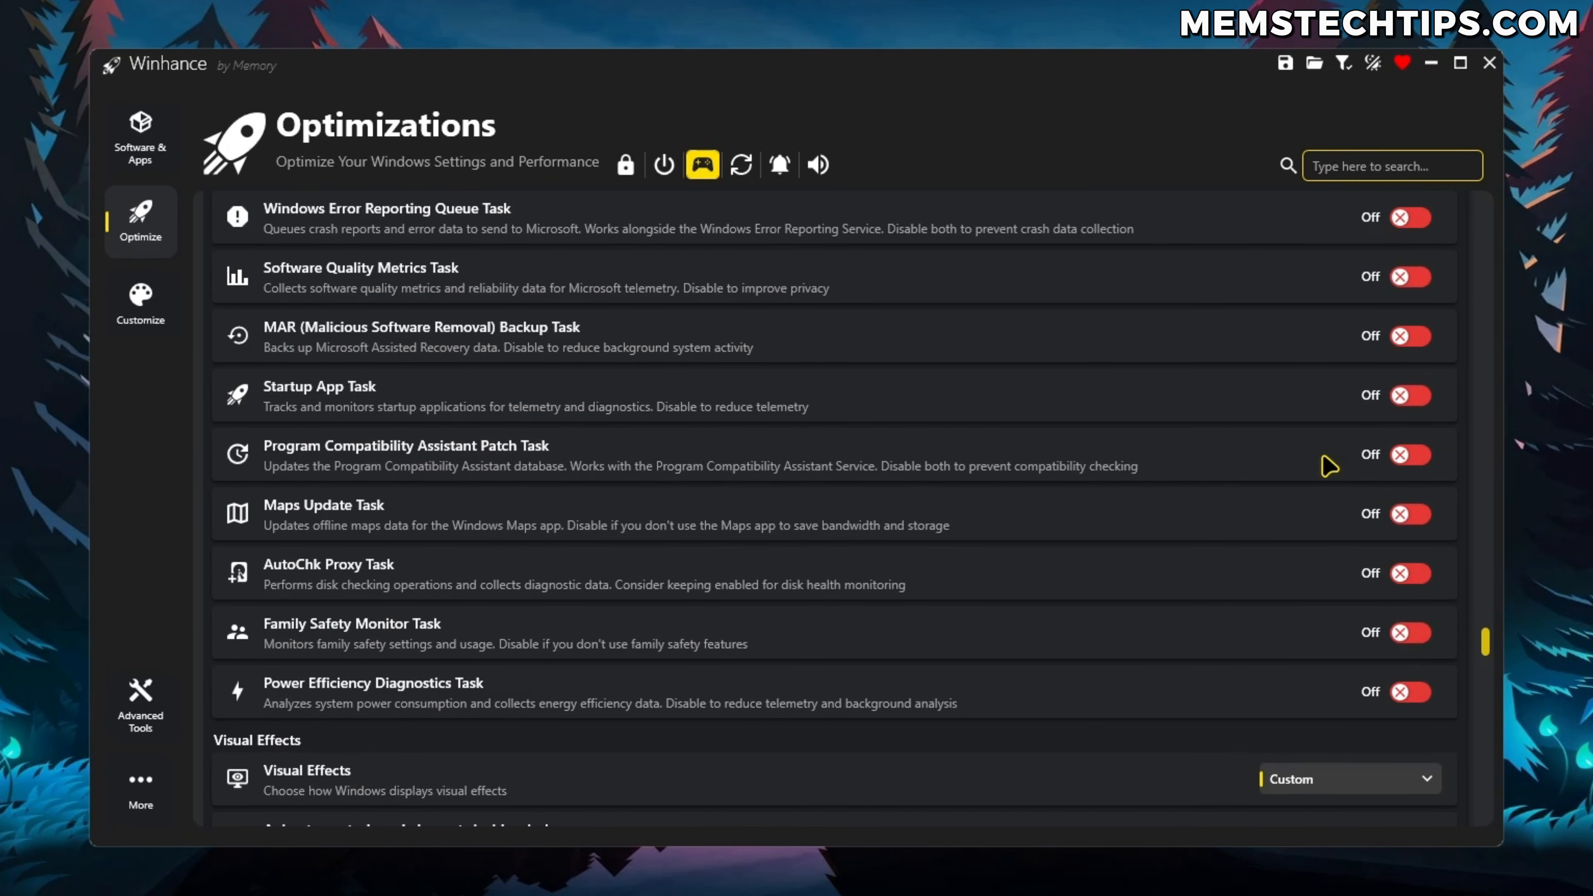
Examine the Visual Effects settings and the Accessibility hotkey settings of the Gaming & Performance optimizations
scroll(1328, 465, down, 7)
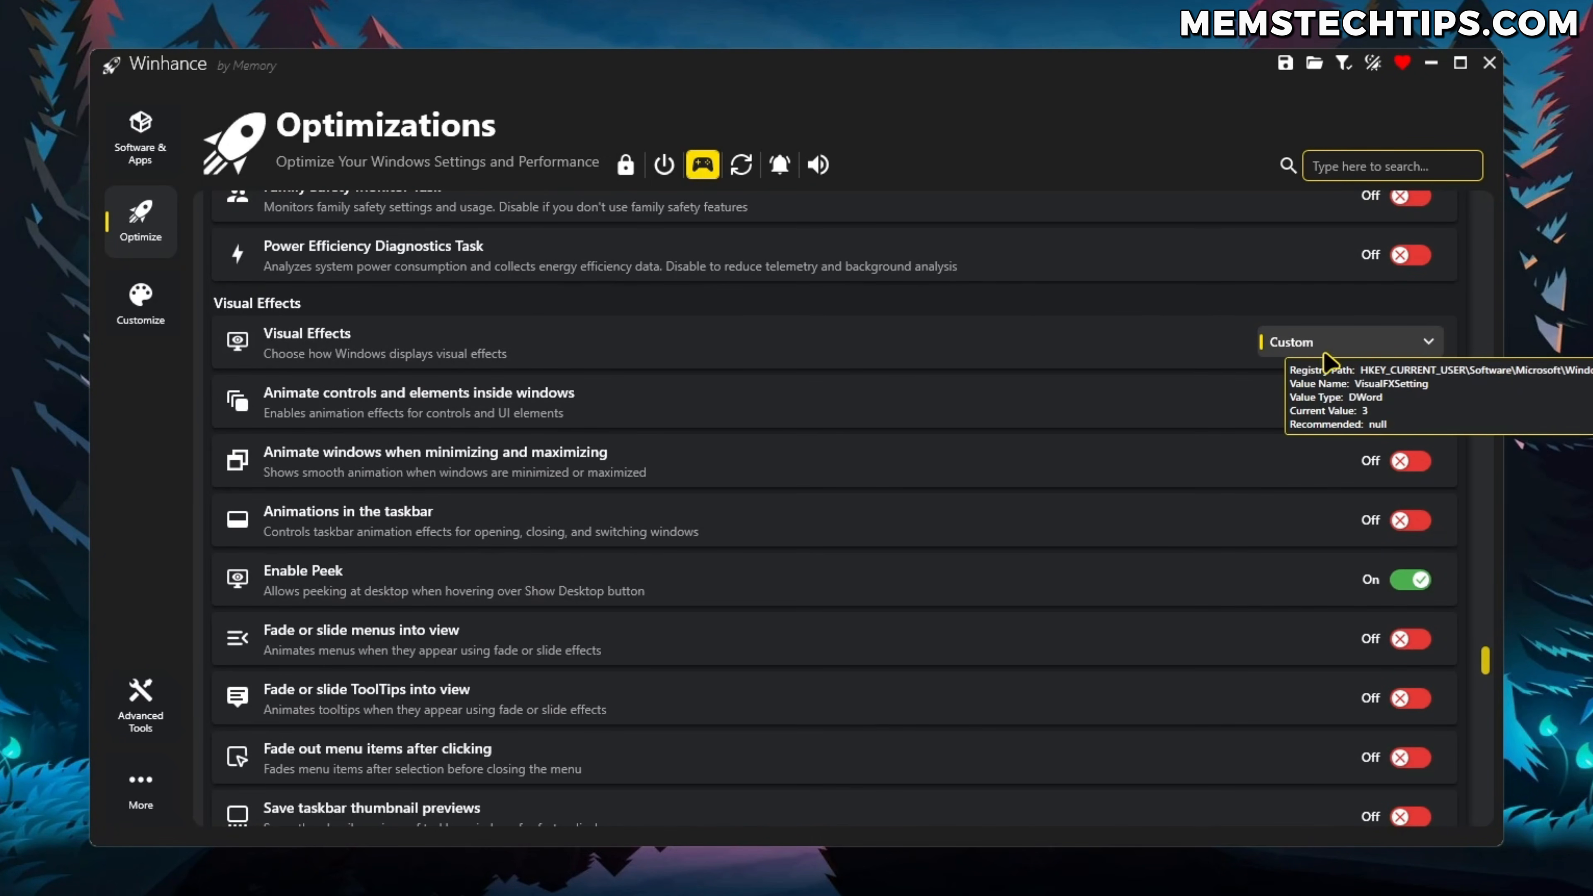
scroll(1254, 426, down, 1)
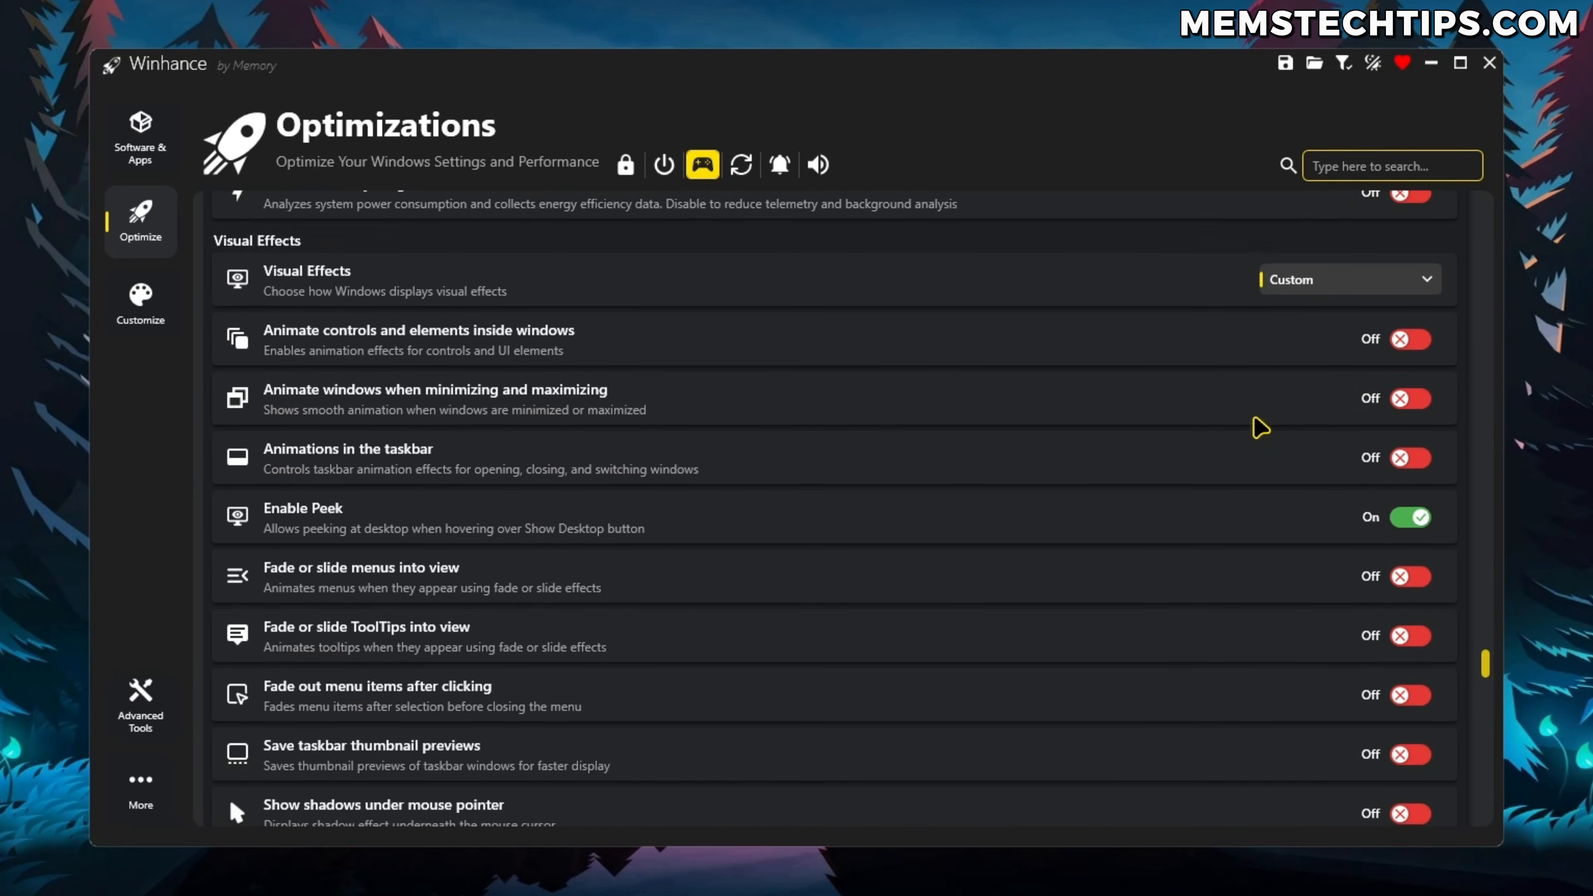
scroll(1259, 428, down, 1)
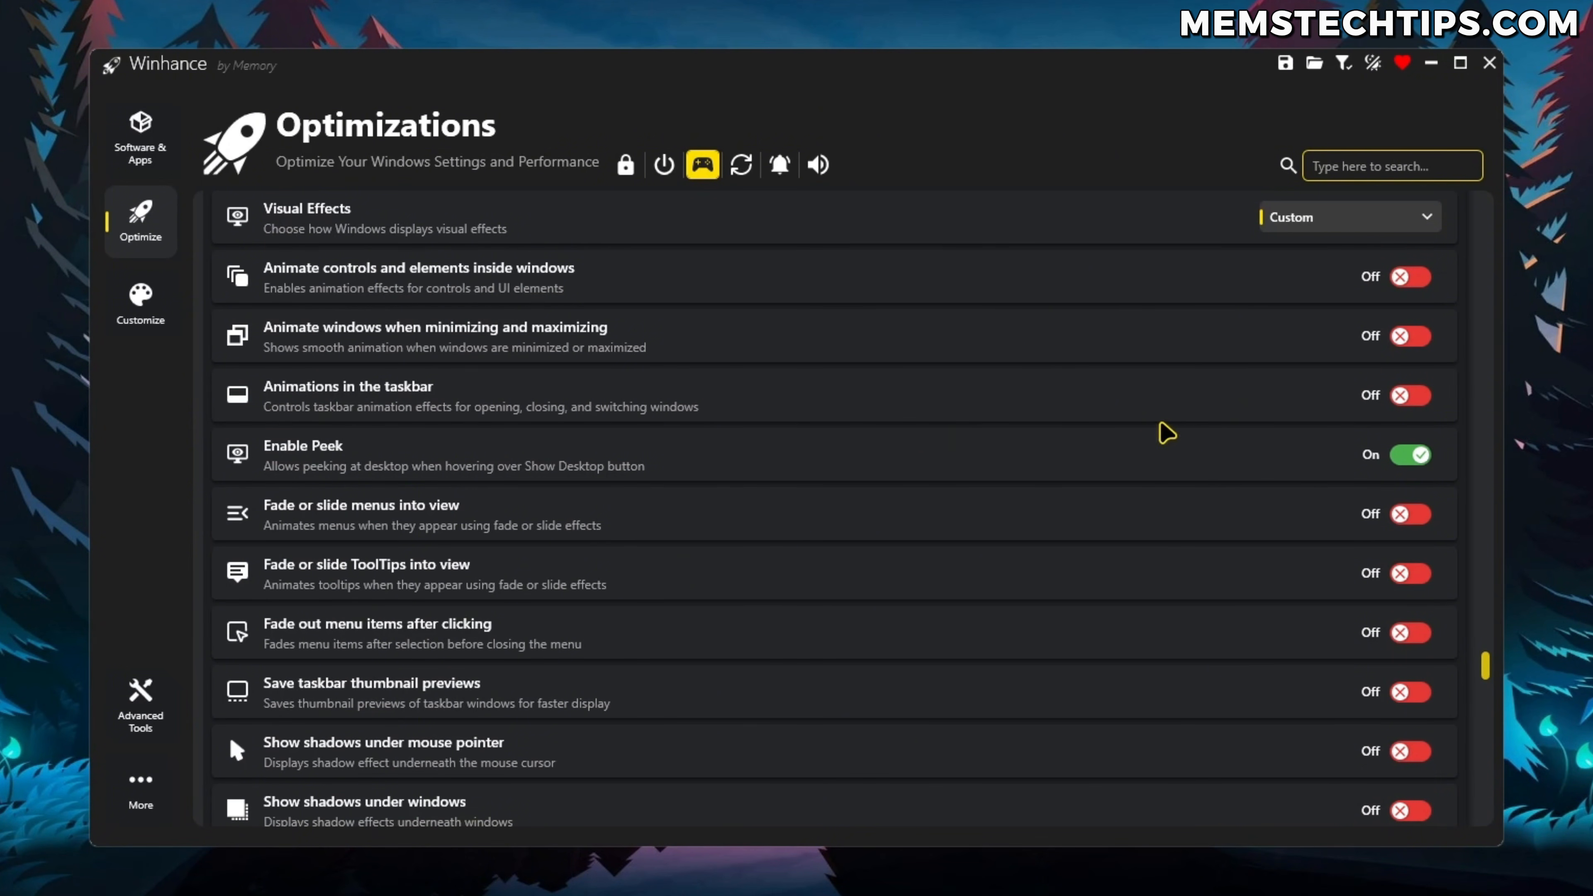
scroll(1198, 451, down, 1)
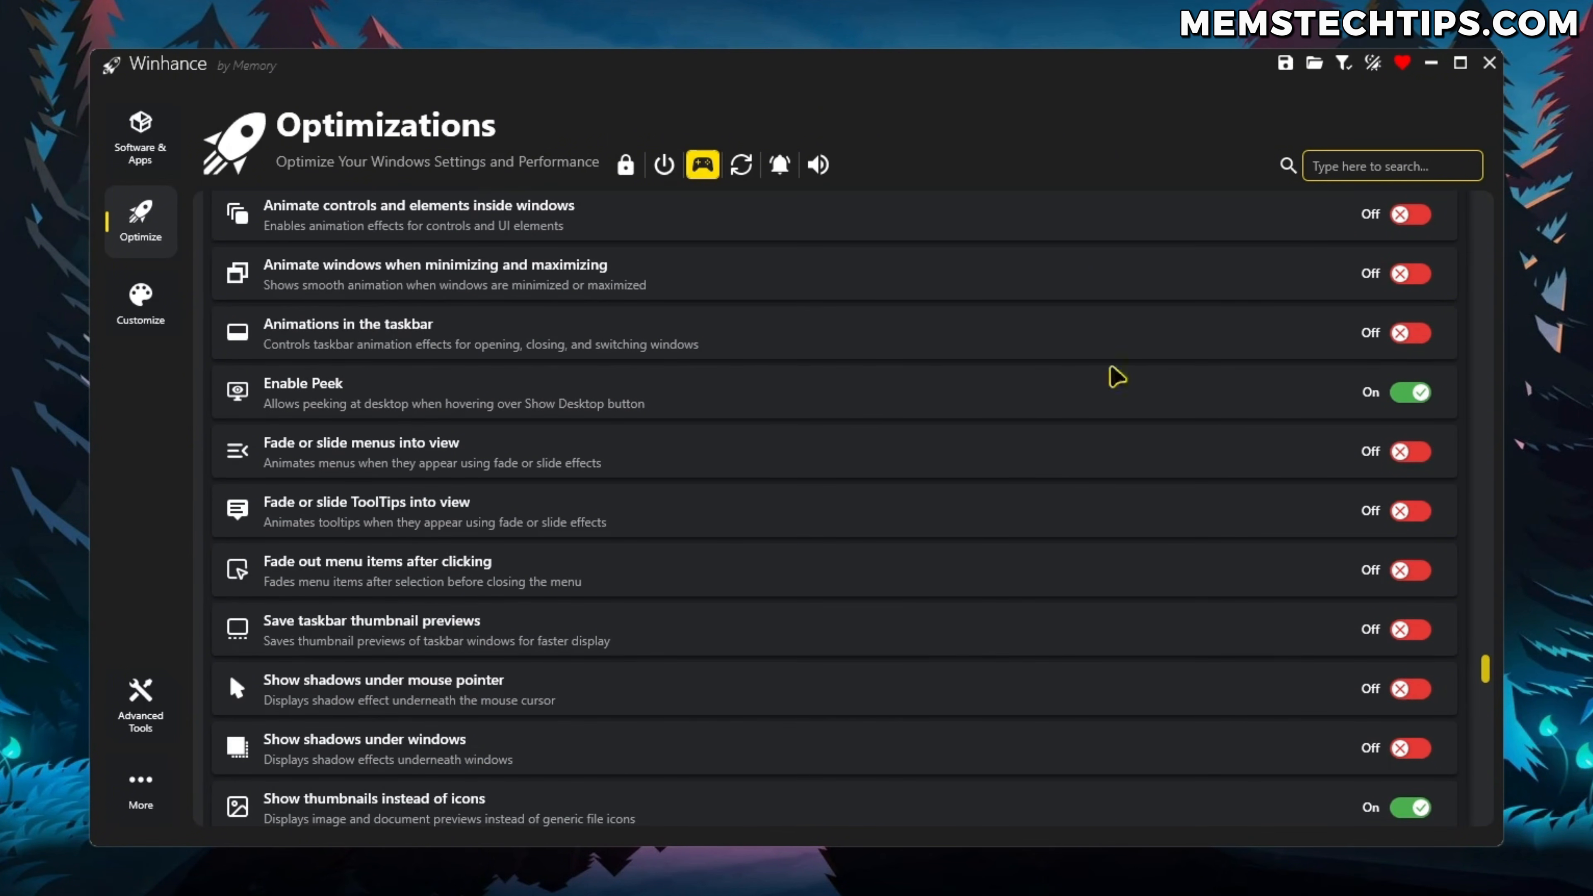
scroll(1162, 374, down, 6)
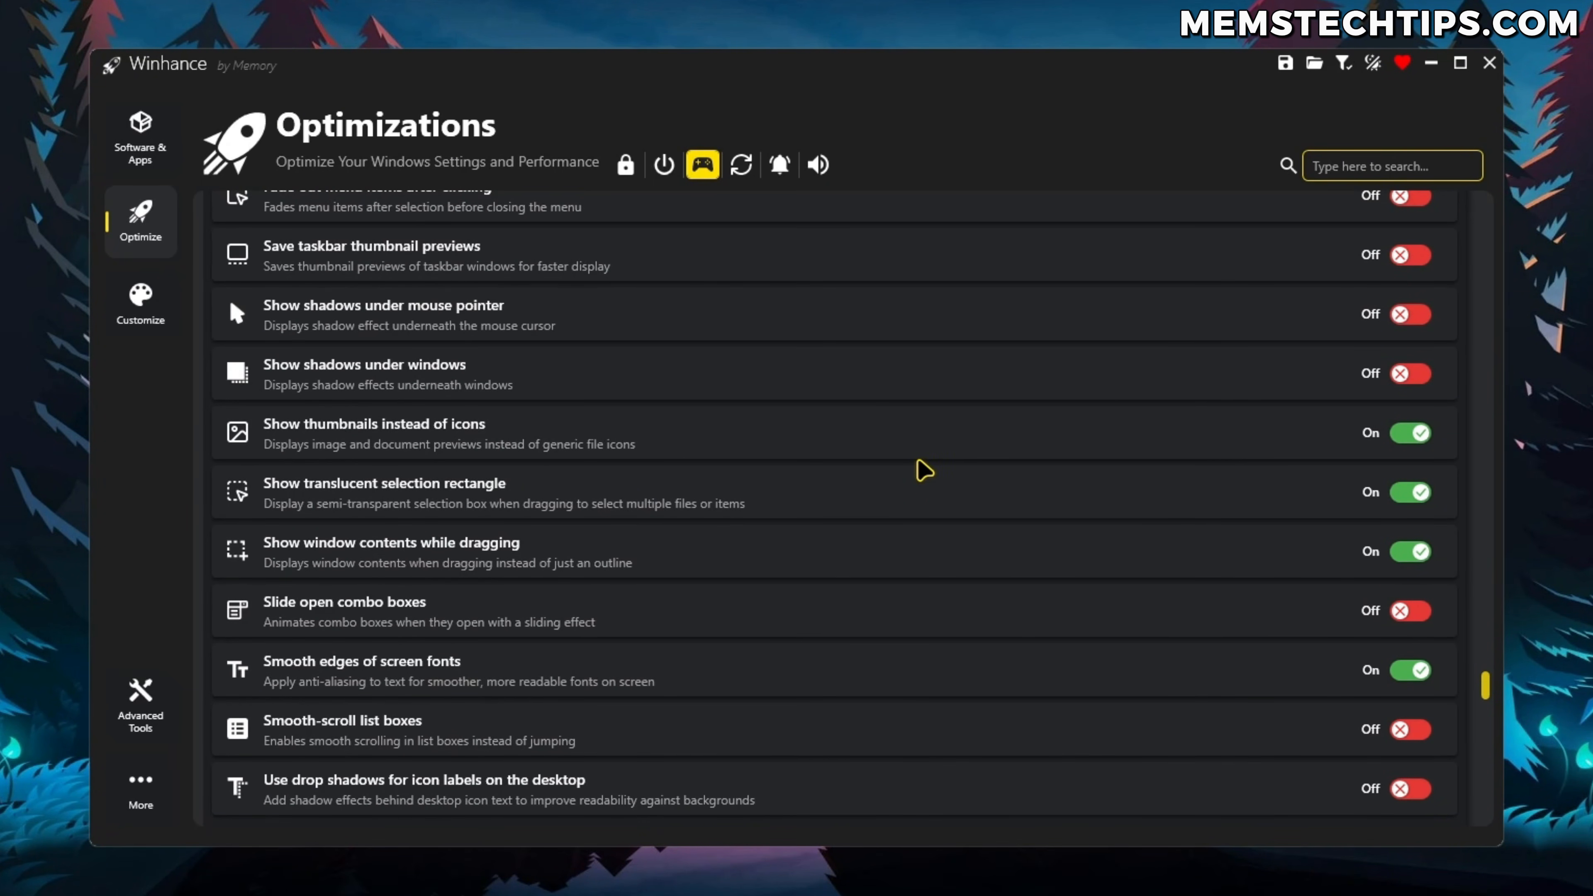
scroll(889, 516, down, 1)
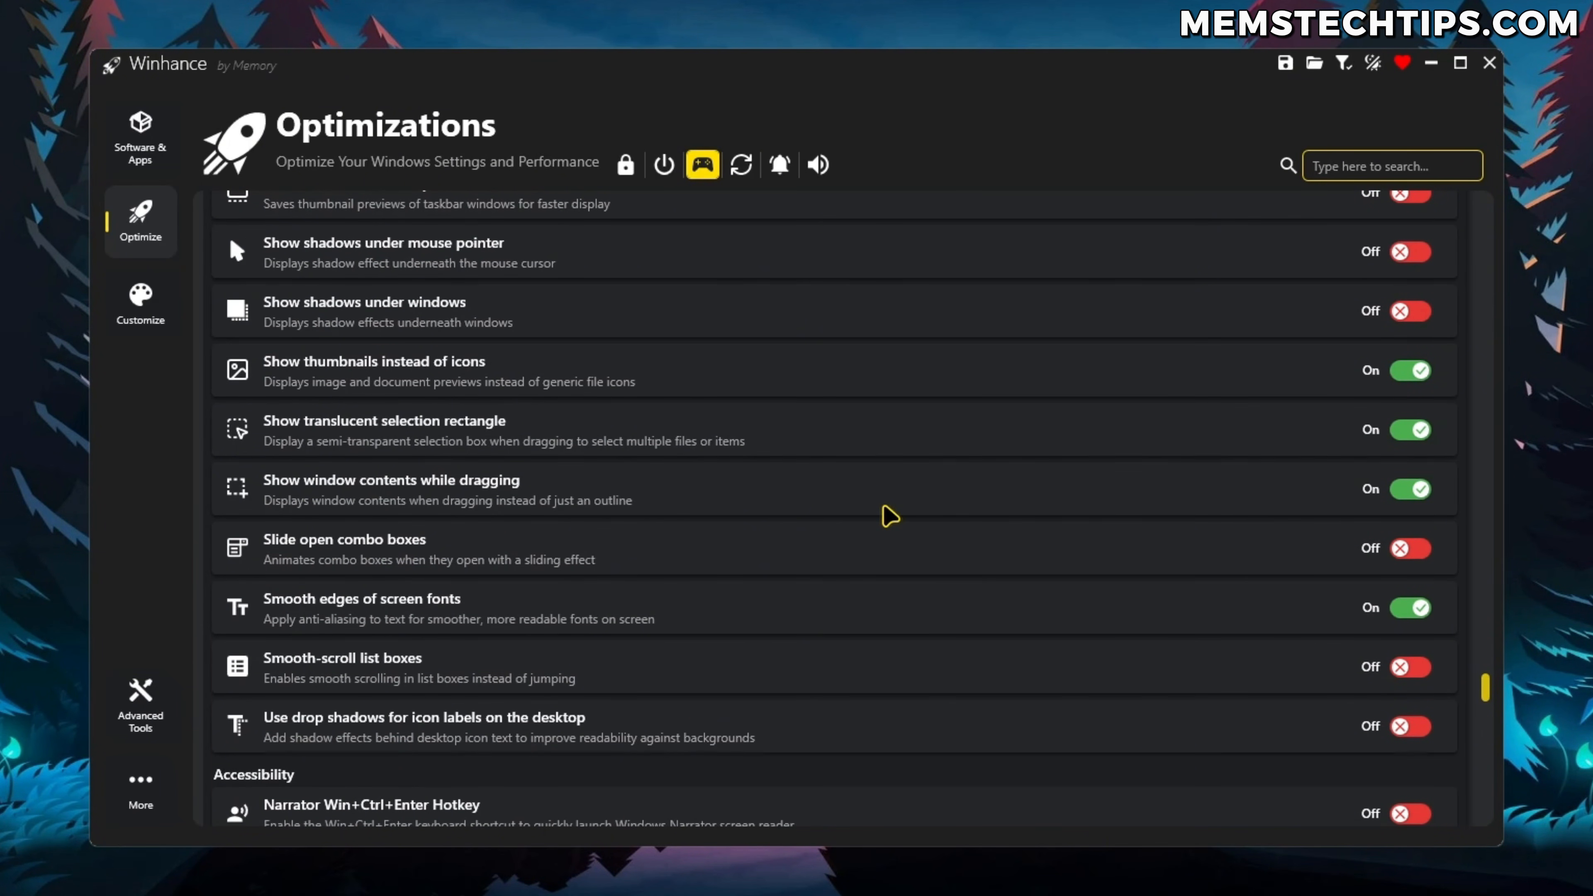
scroll(1004, 499, down, 3)
scroll(1003, 499, down, 5)
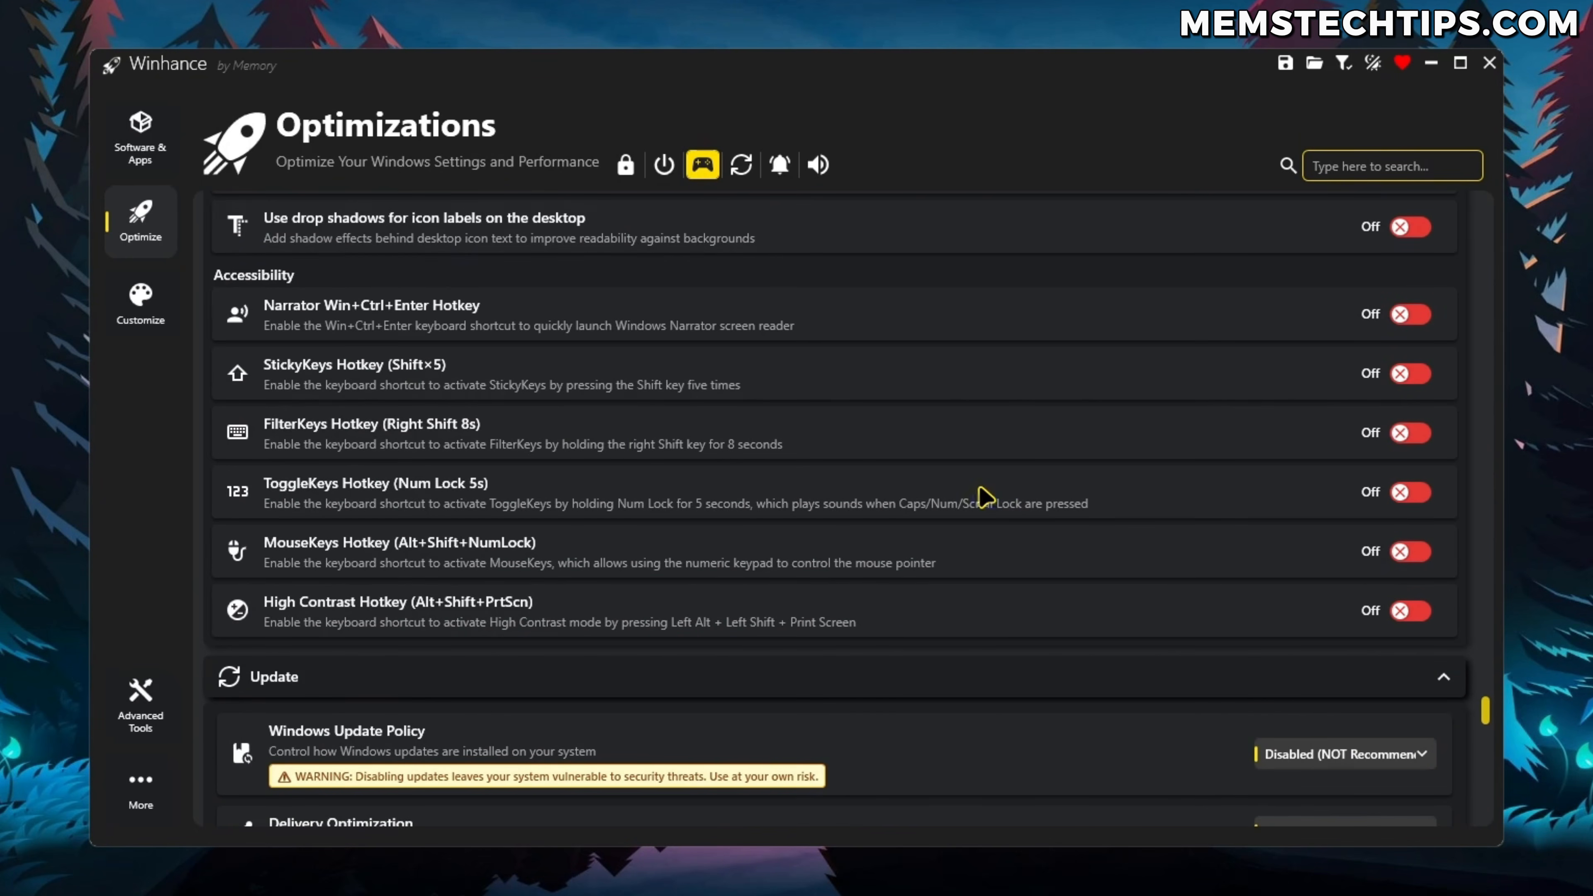
Review the available Windows Update Policy options in the Update optimizations without changing the policy
scroll(1038, 411, down, 1)
scroll(1038, 411, down, 6)
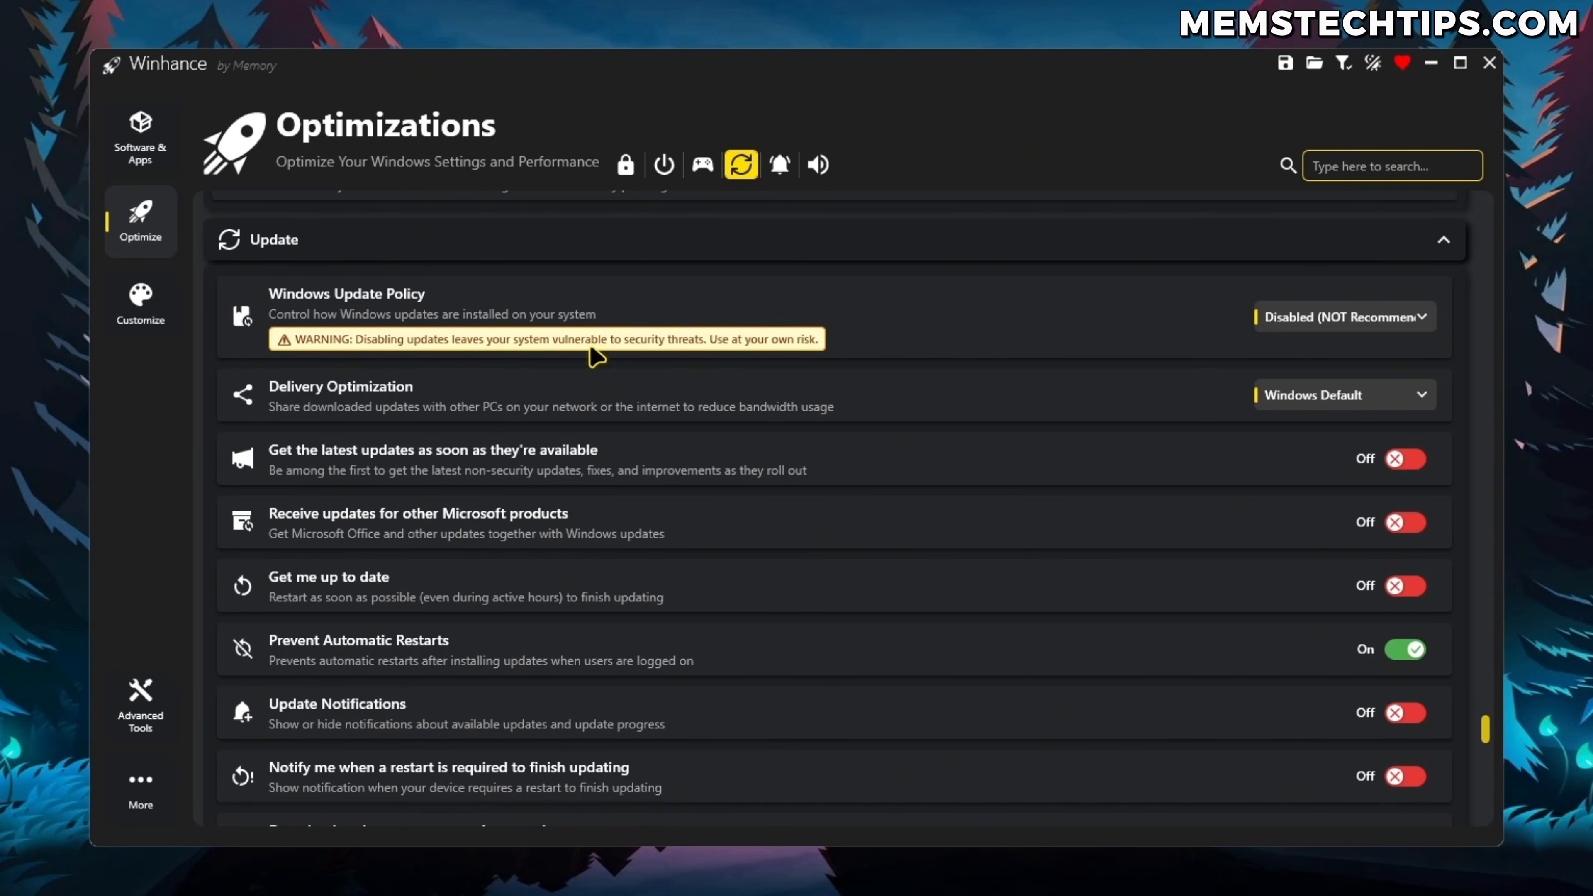
click(1393, 316)
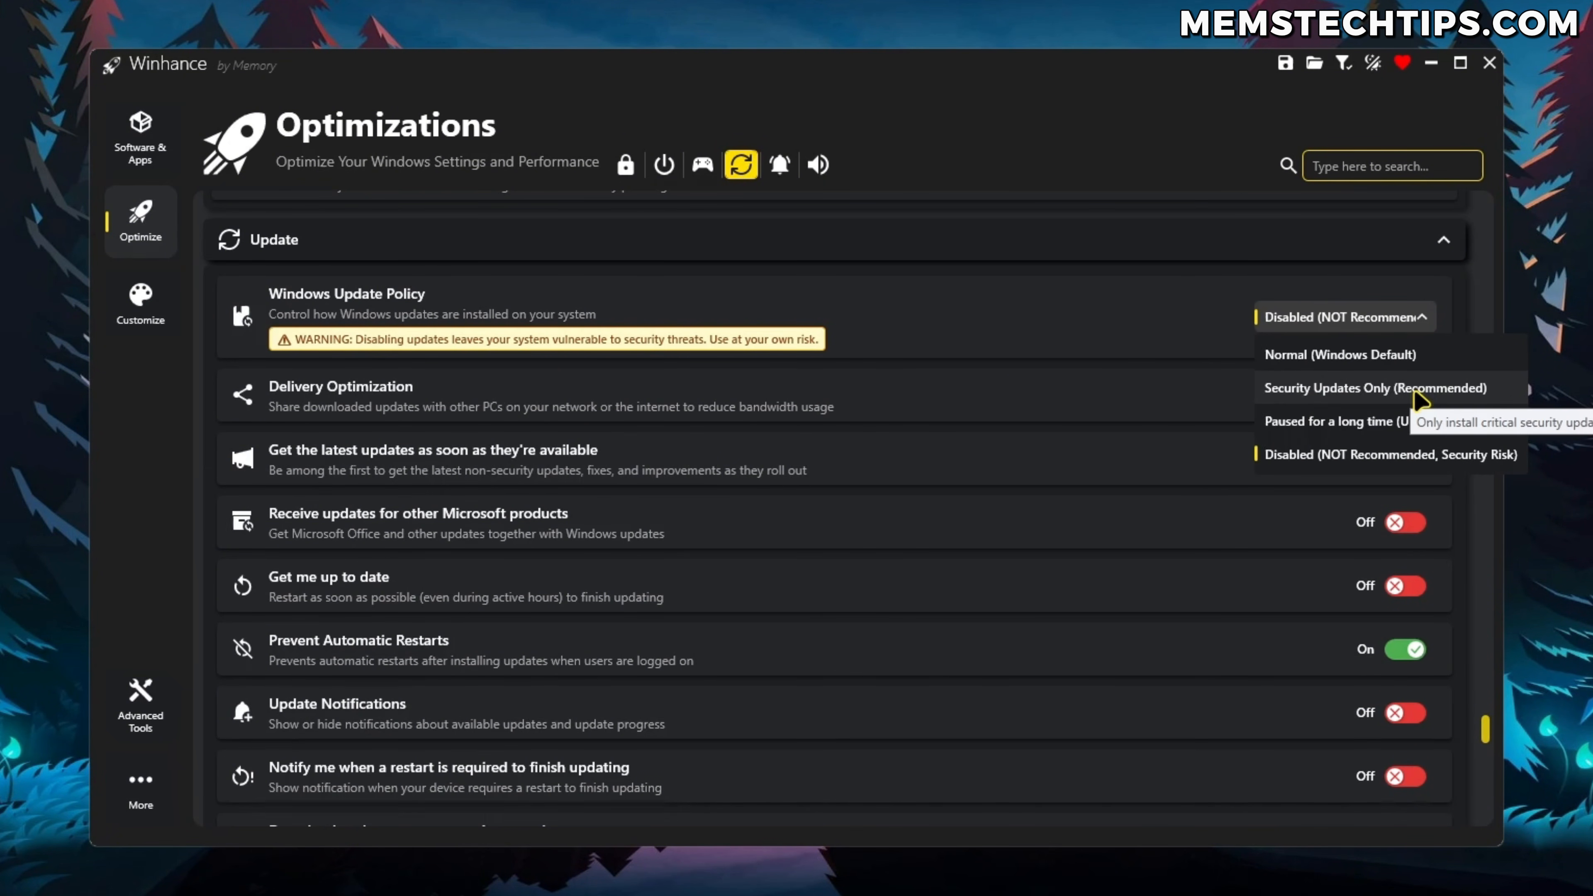
click(1212, 333)
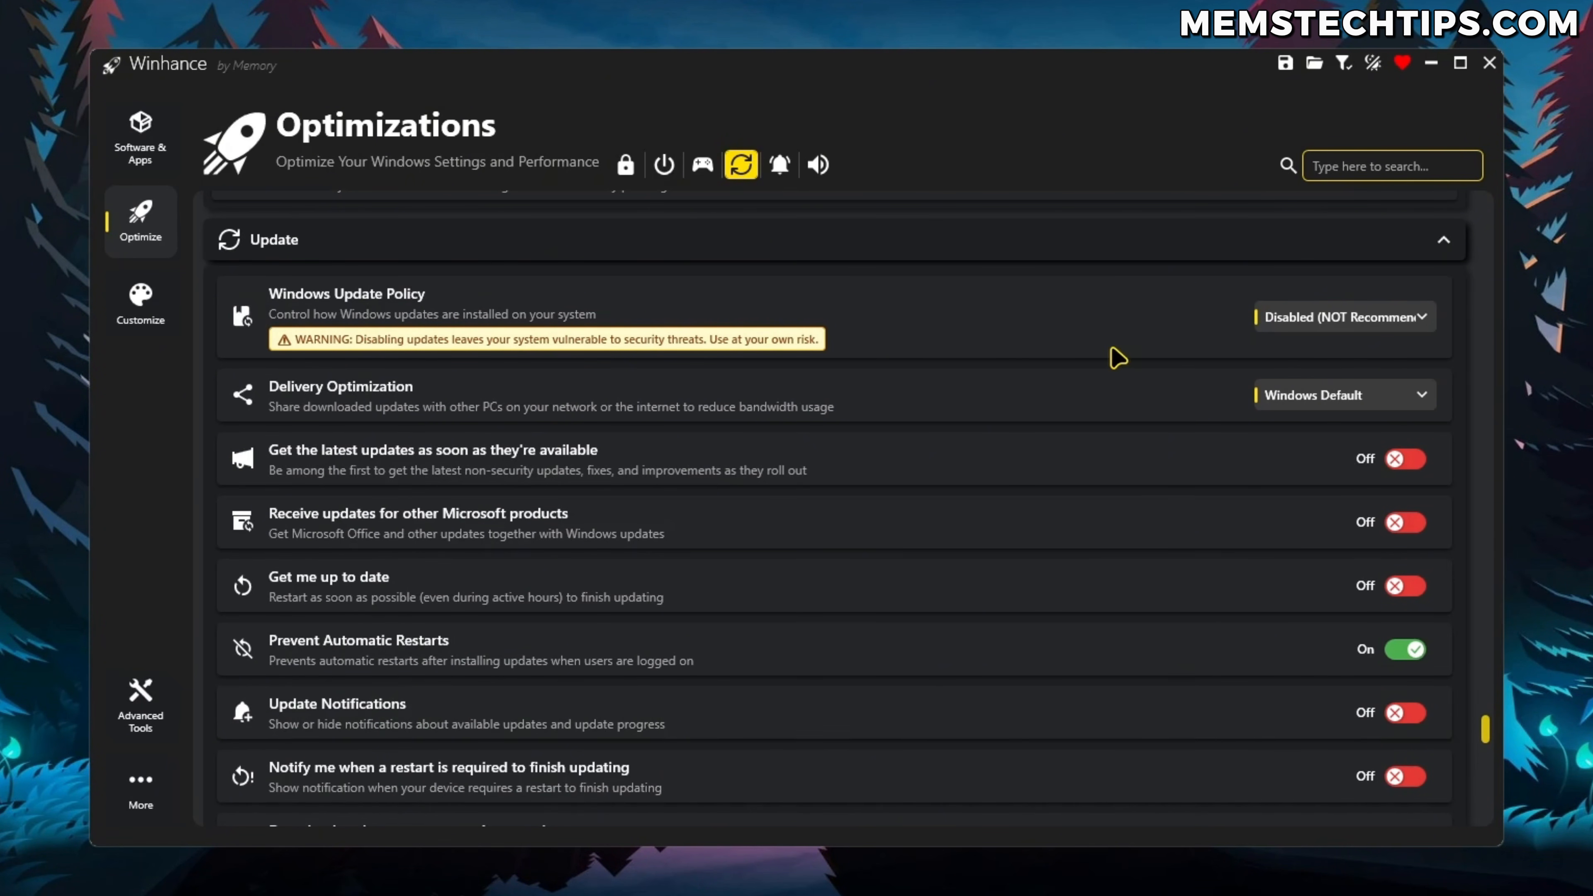
Set Delivery Optimization to Disabled in the Update optimizations
scroll(1137, 392, down, 1)
scroll(714, 344, down, 1)
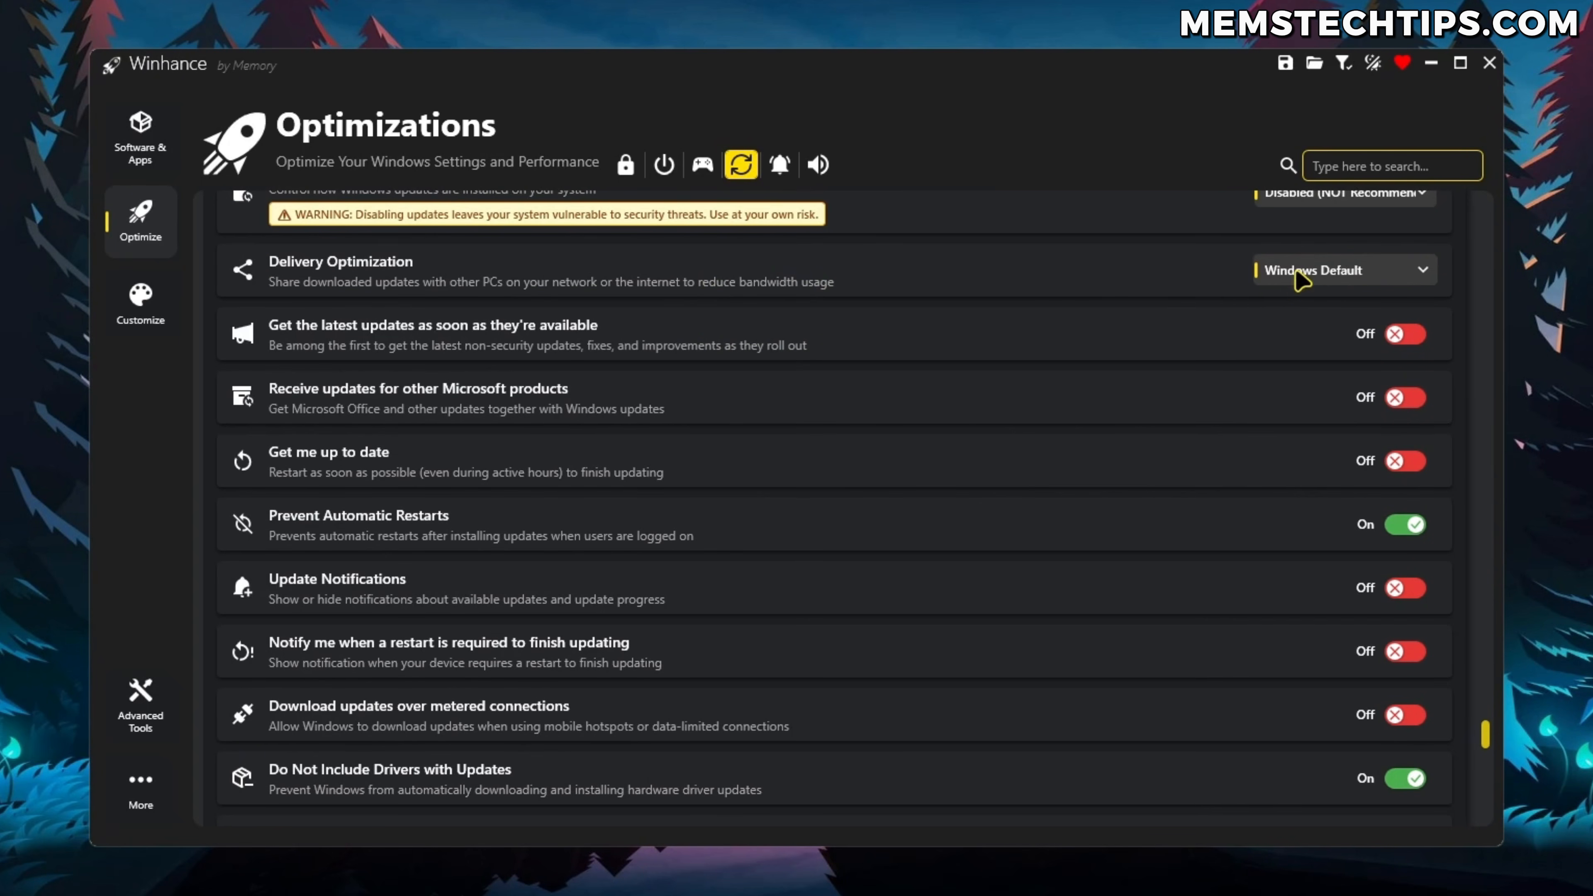
click(1418, 271)
click(1309, 413)
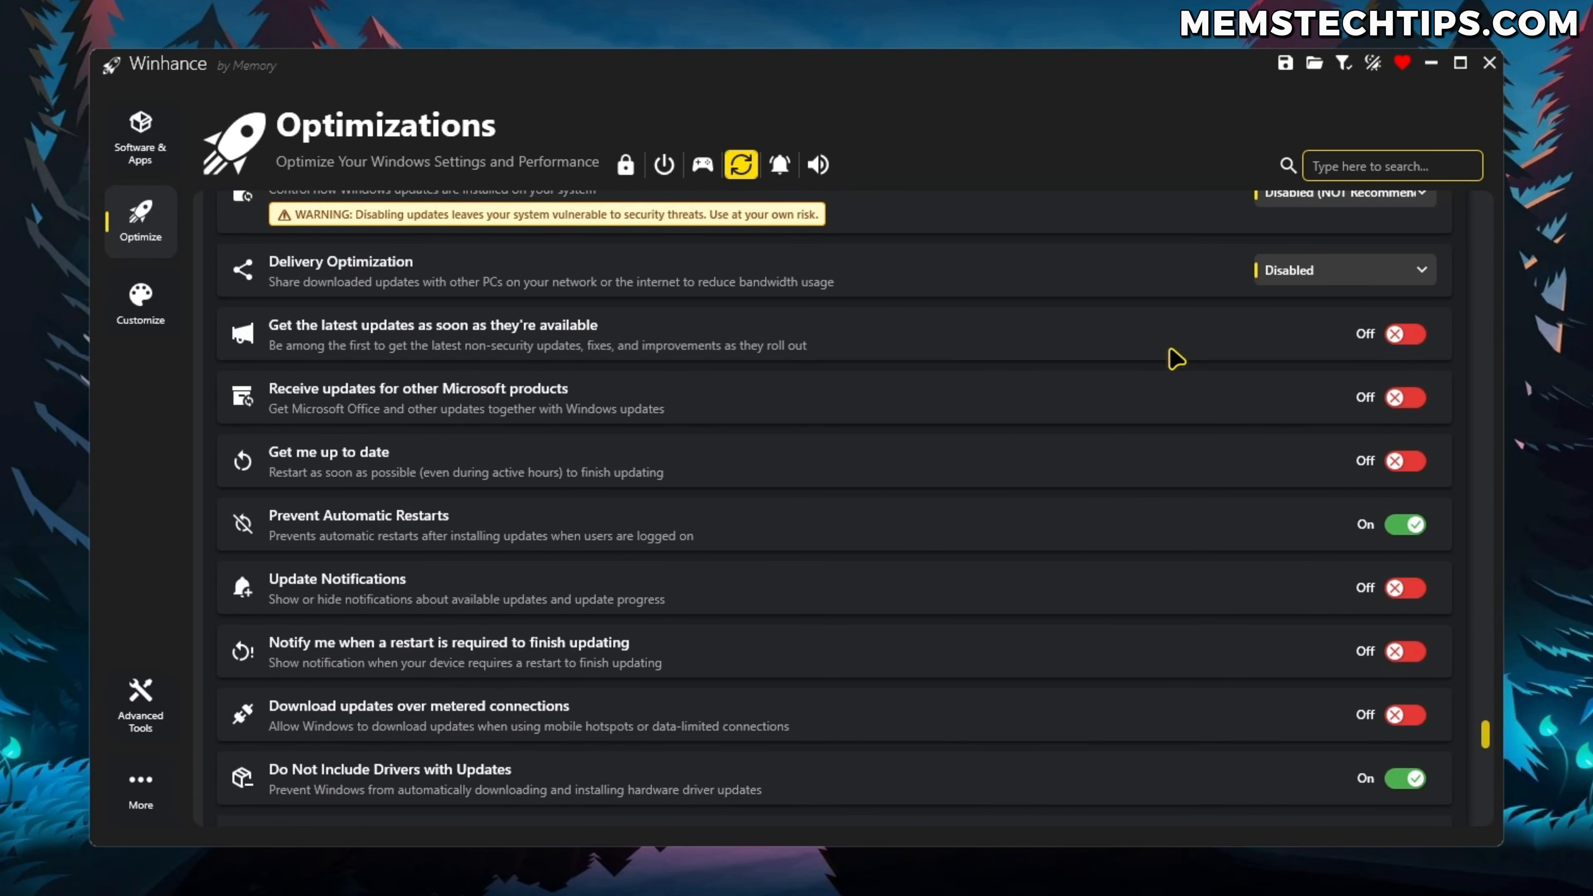
Review the remaining Update settings, including restarts, metered connections, drivers and Store app updates, and continue to the Notifications section
scroll(1176, 358, up, 1)
scroll(1313, 581, down, 1)
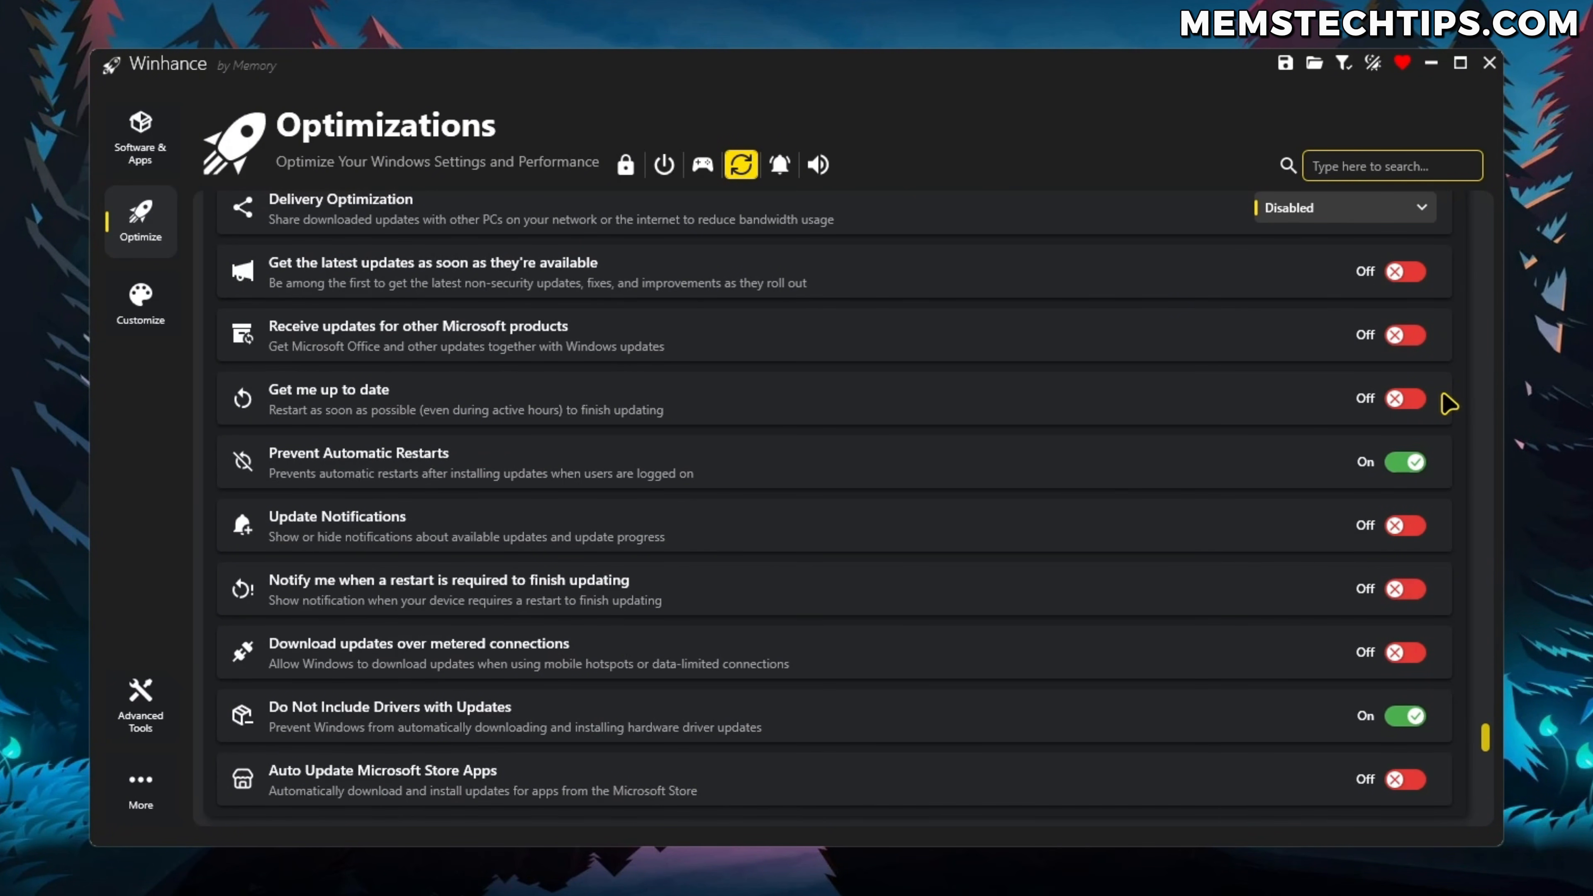
scroll(1448, 405, down, 1)
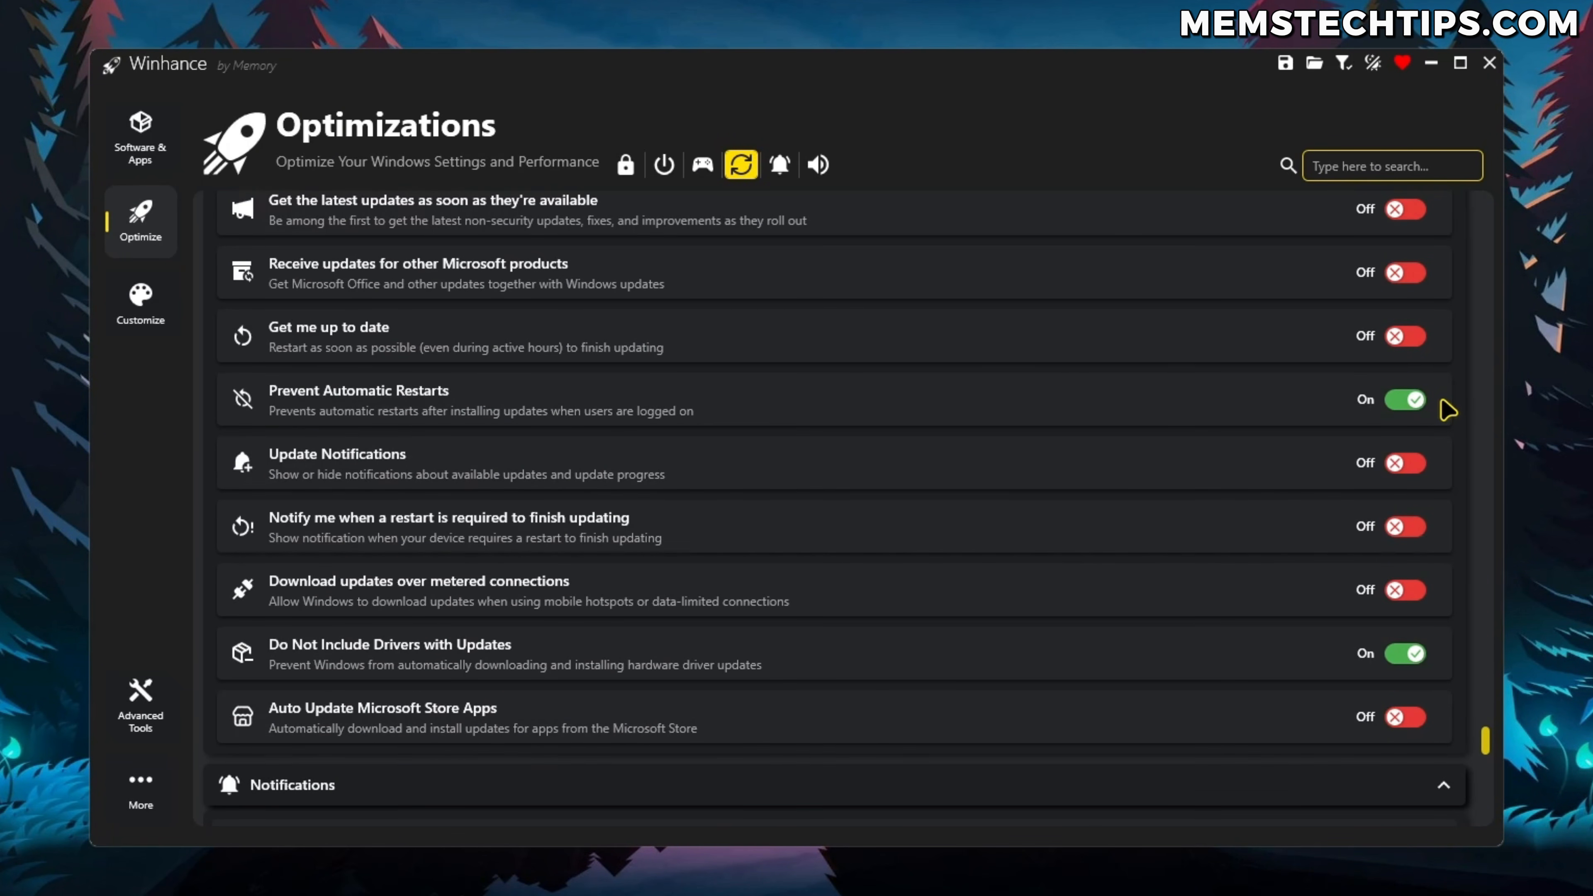
scroll(1448, 409, down, 1)
scroll(1445, 500, down, 5)
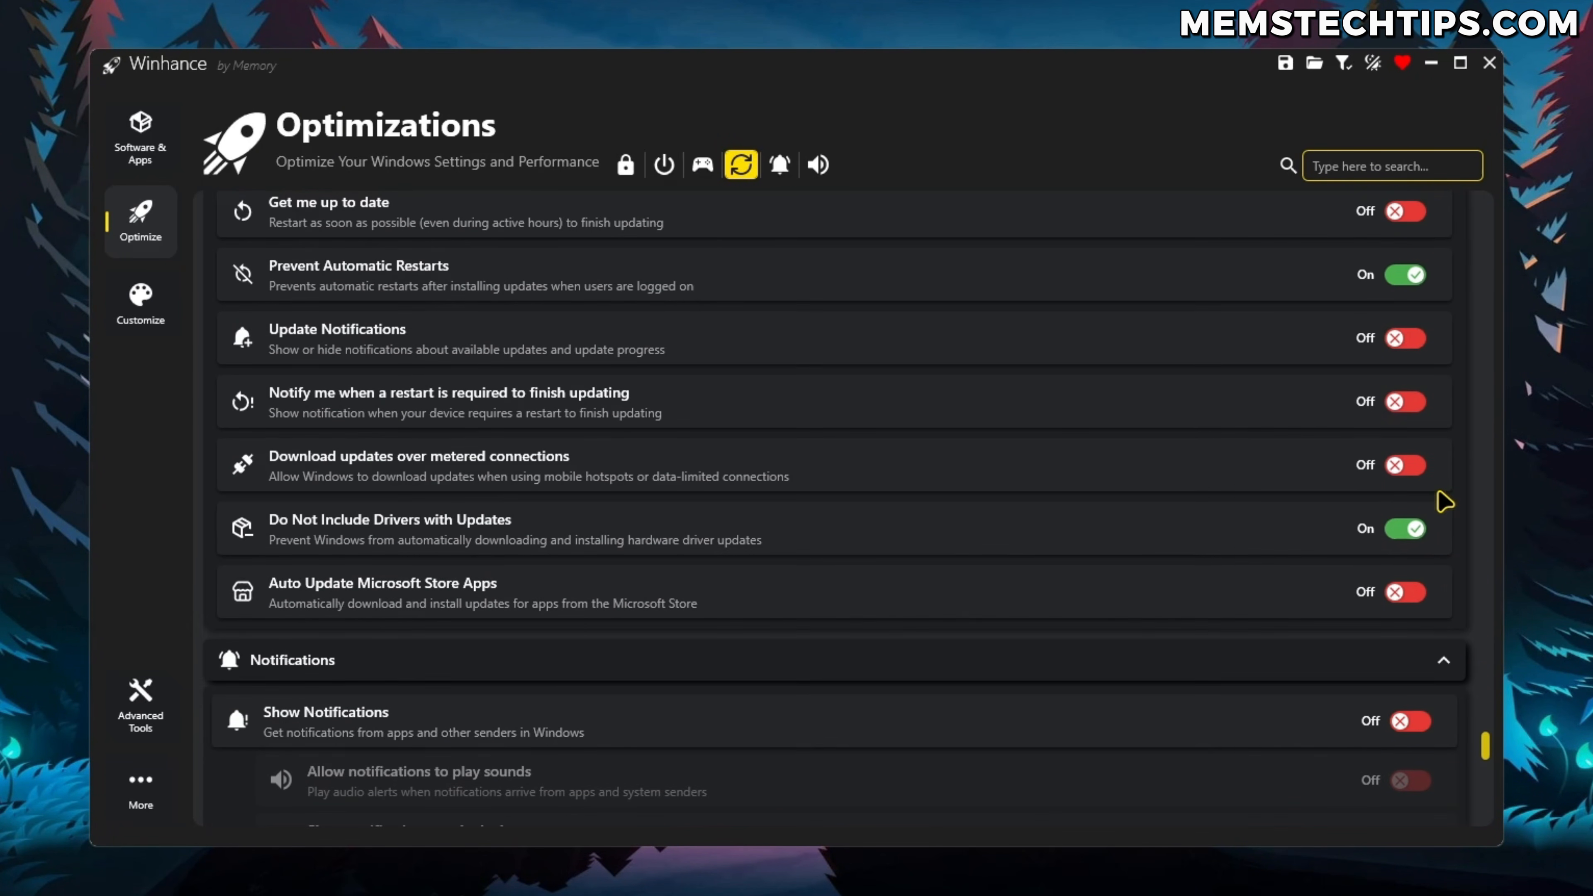
scroll(1420, 527, down, 2)
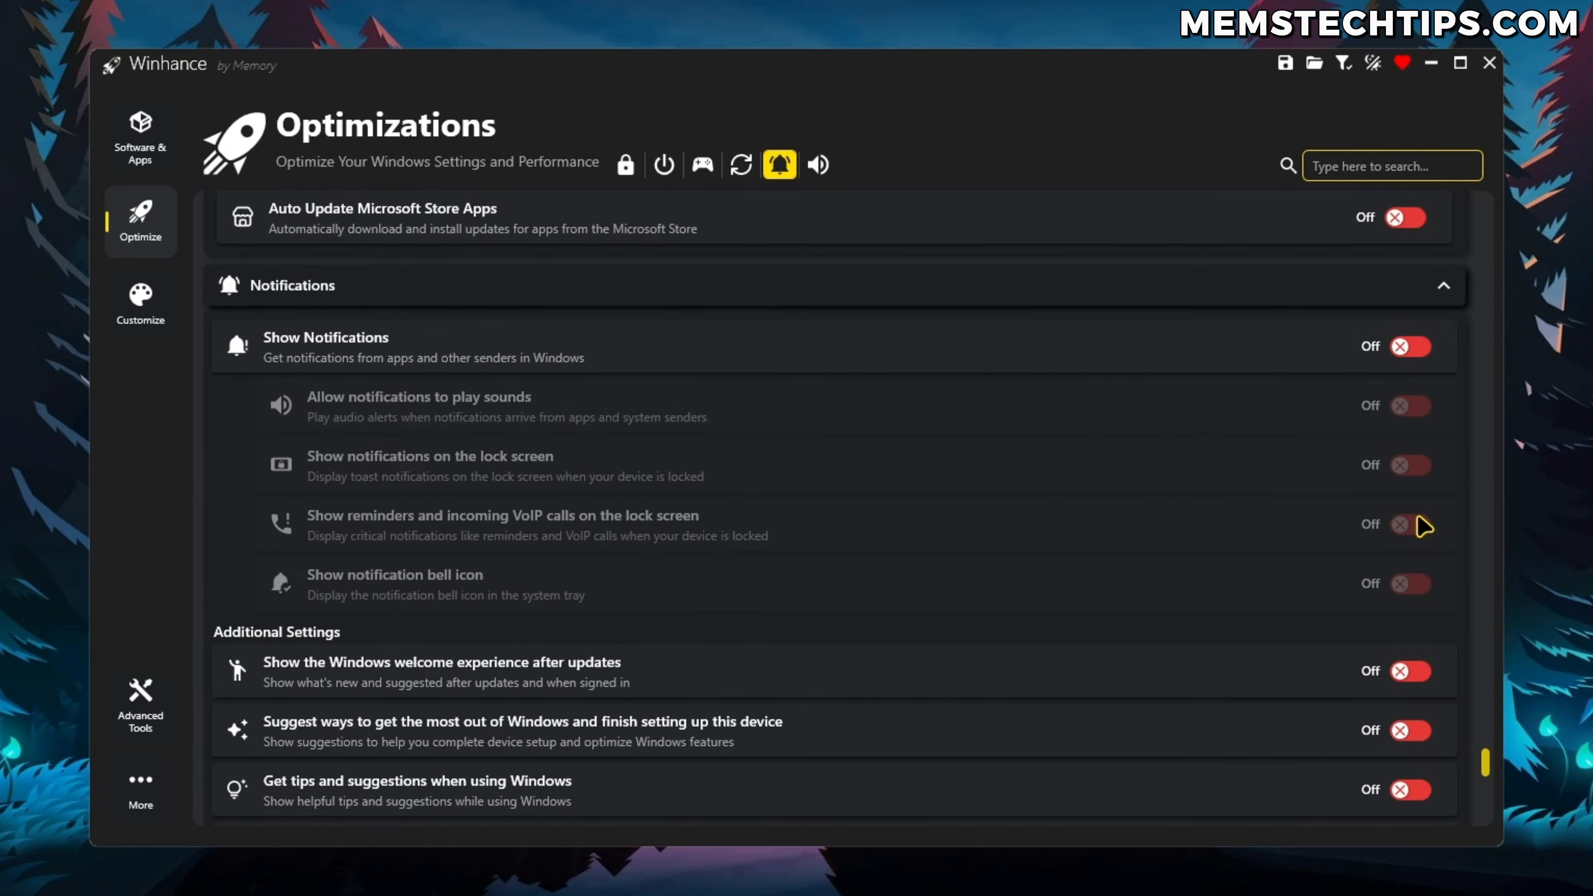
Review the Notifications settings and the Sound settings of the optimizations through Accessibility Warning Sounds
scroll(1400, 394, down, 6)
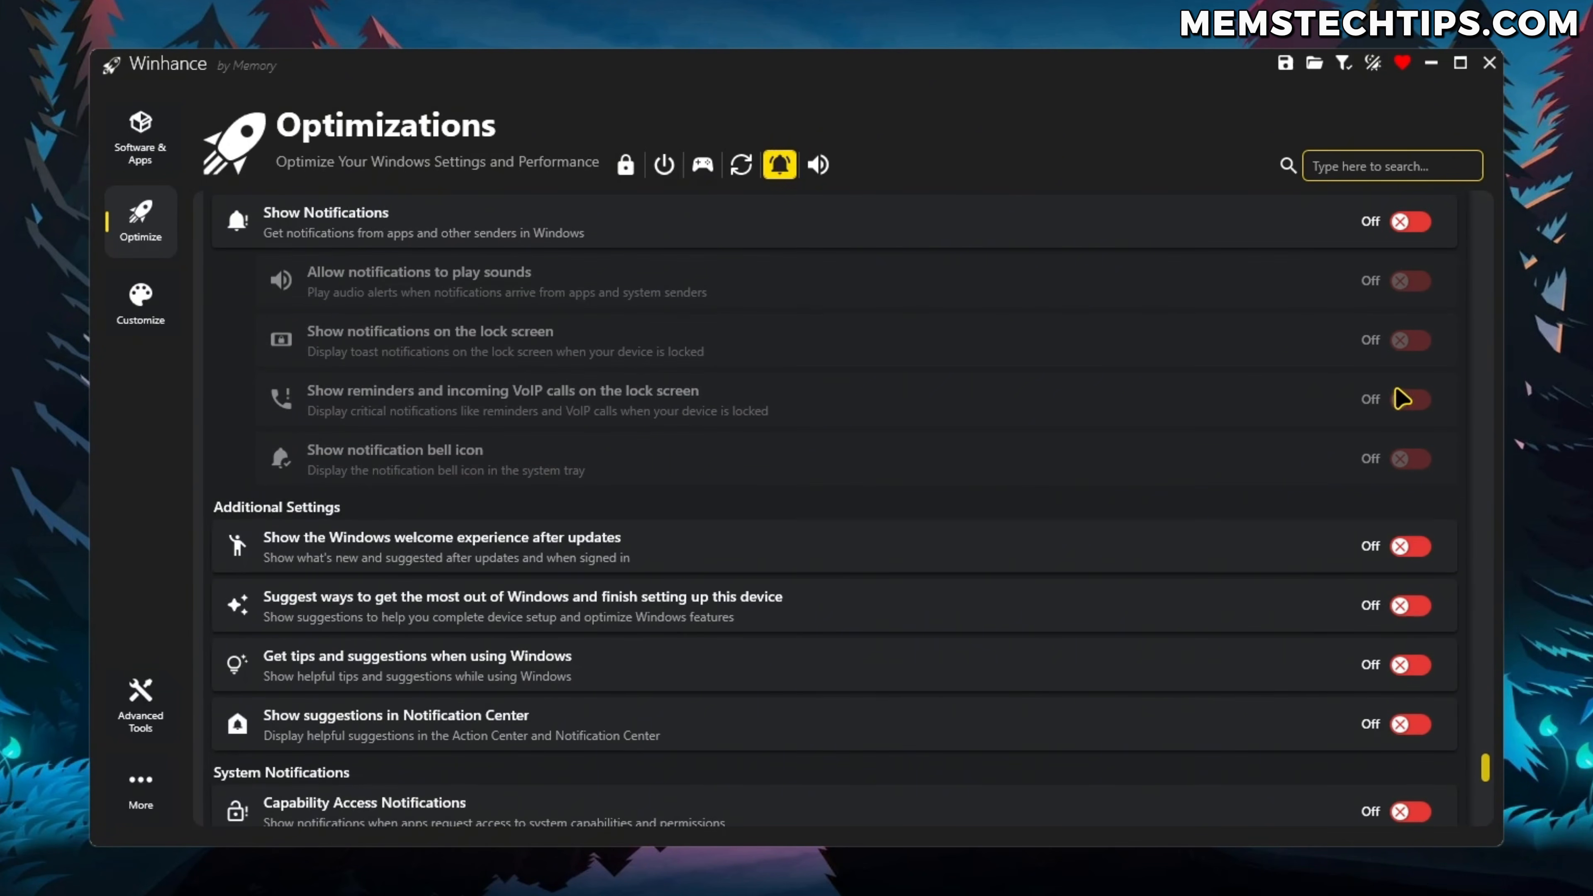
scroll(1239, 492, down, 4)
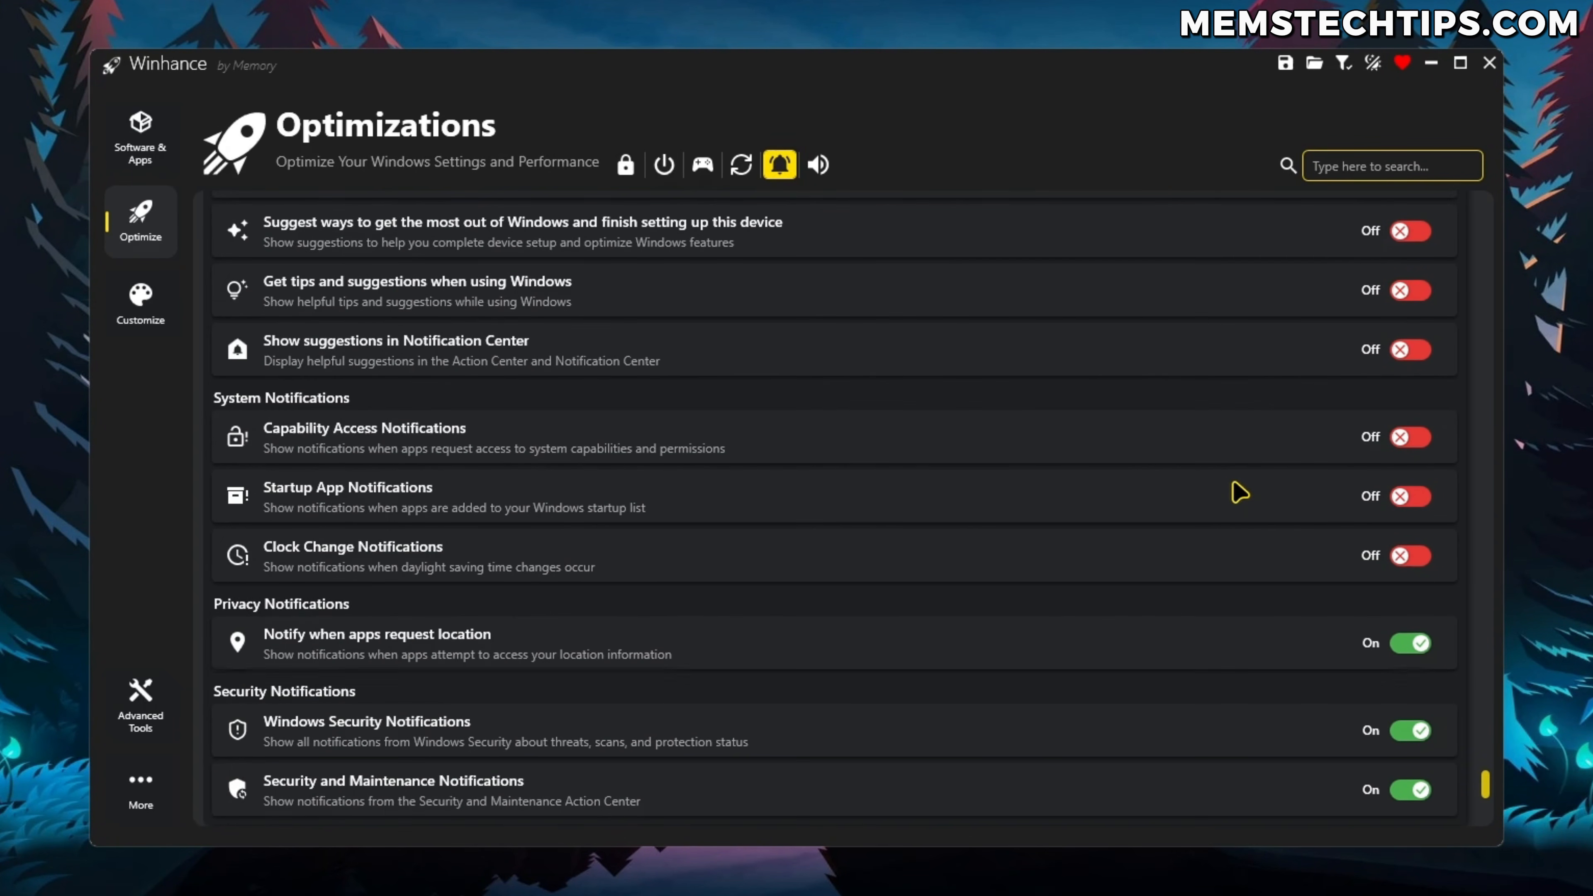
scroll(1238, 492, down, 2)
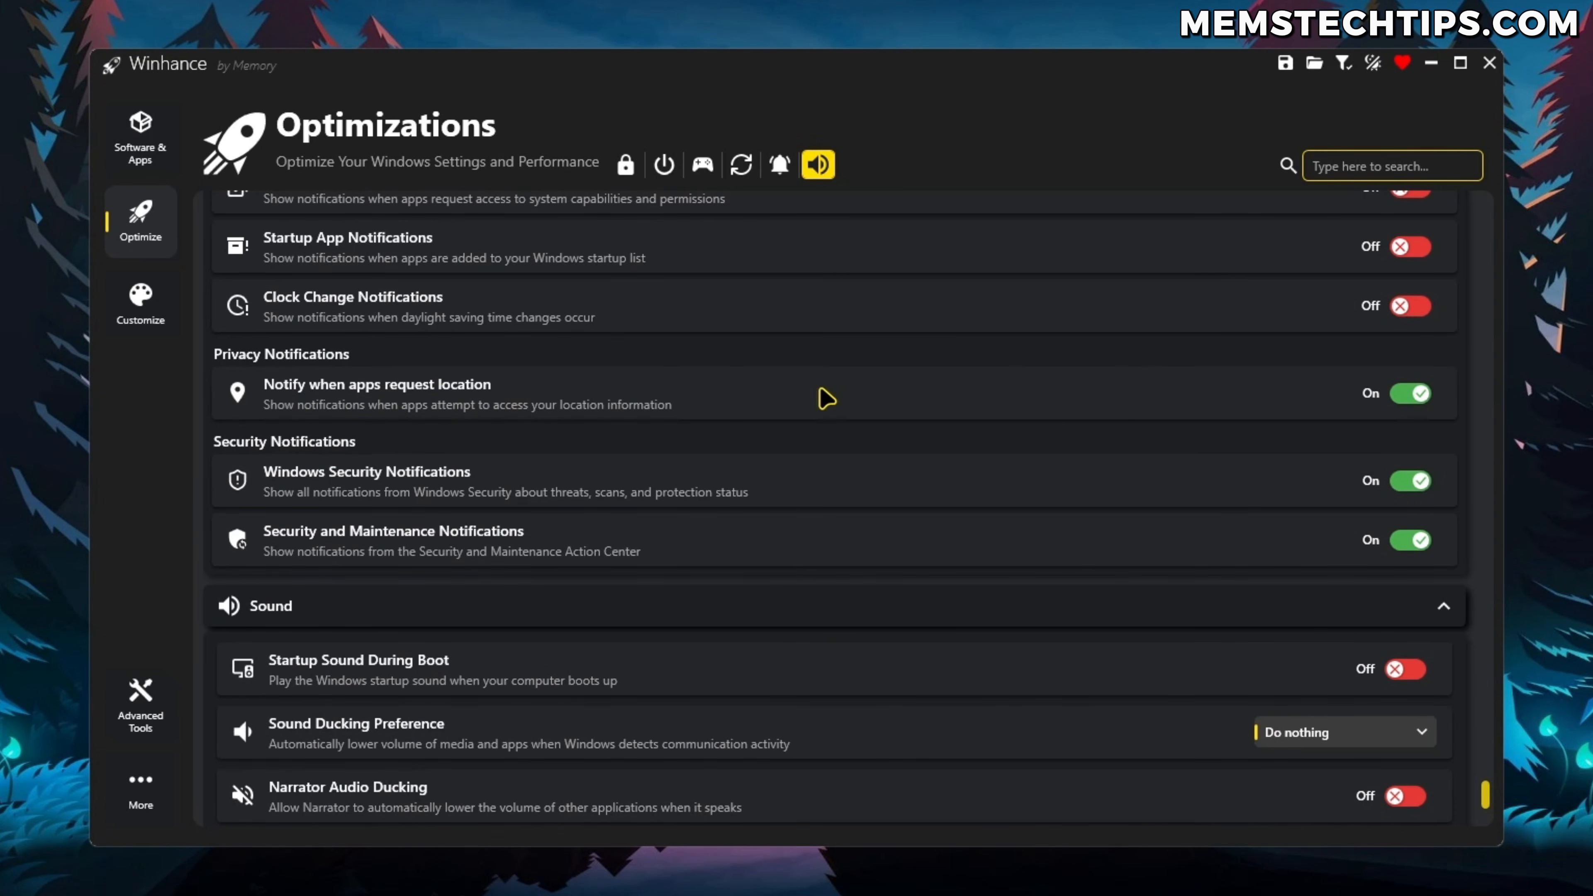
scroll(885, 397, down, 2)
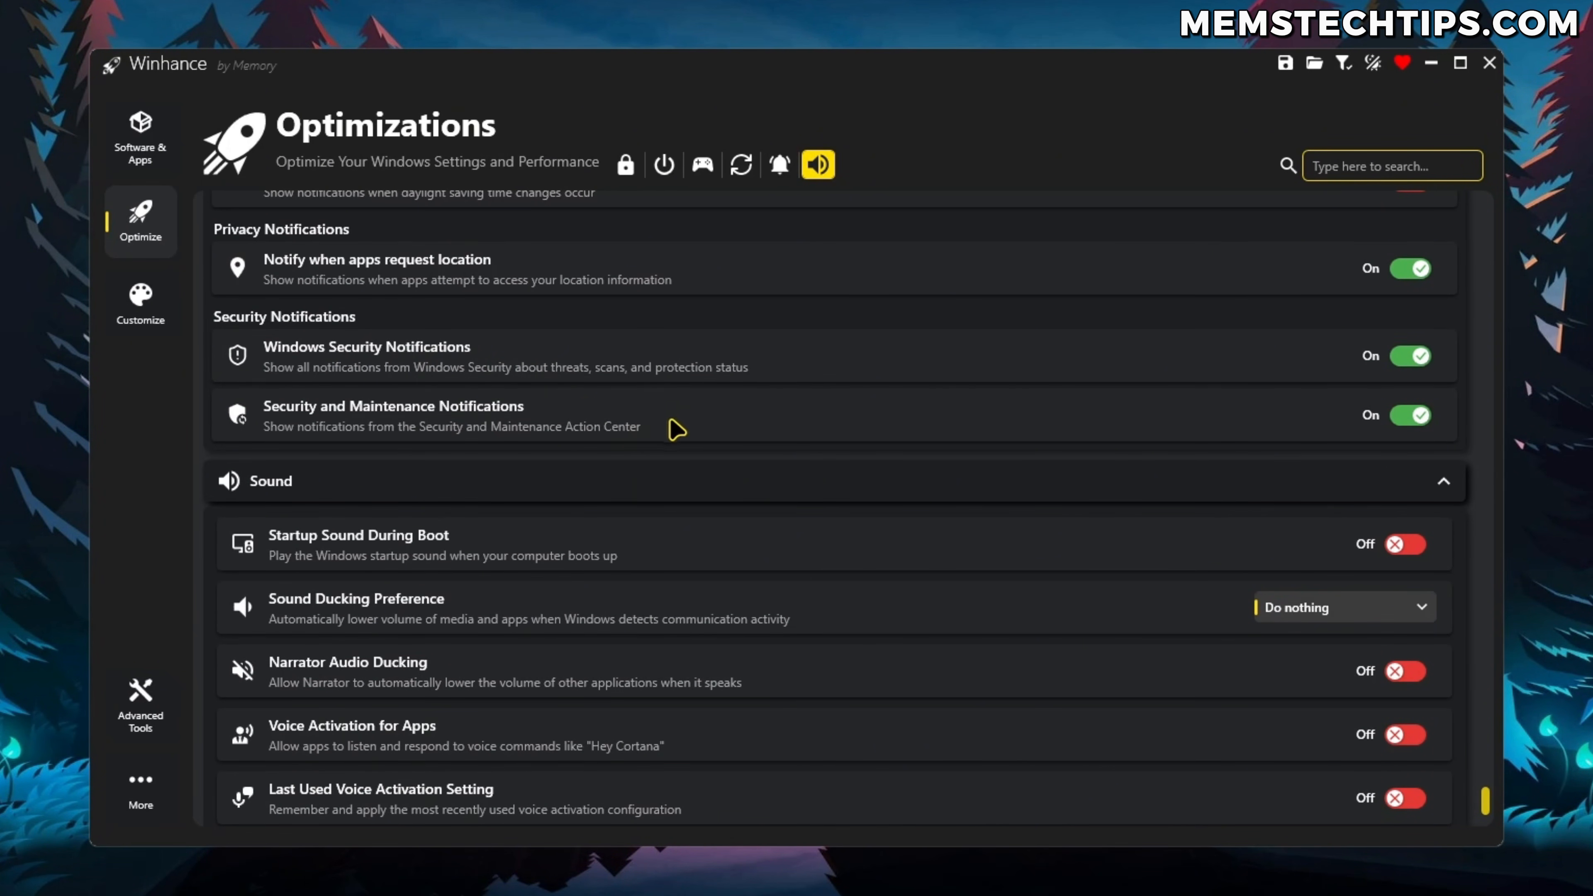
scroll(671, 428, down, 2)
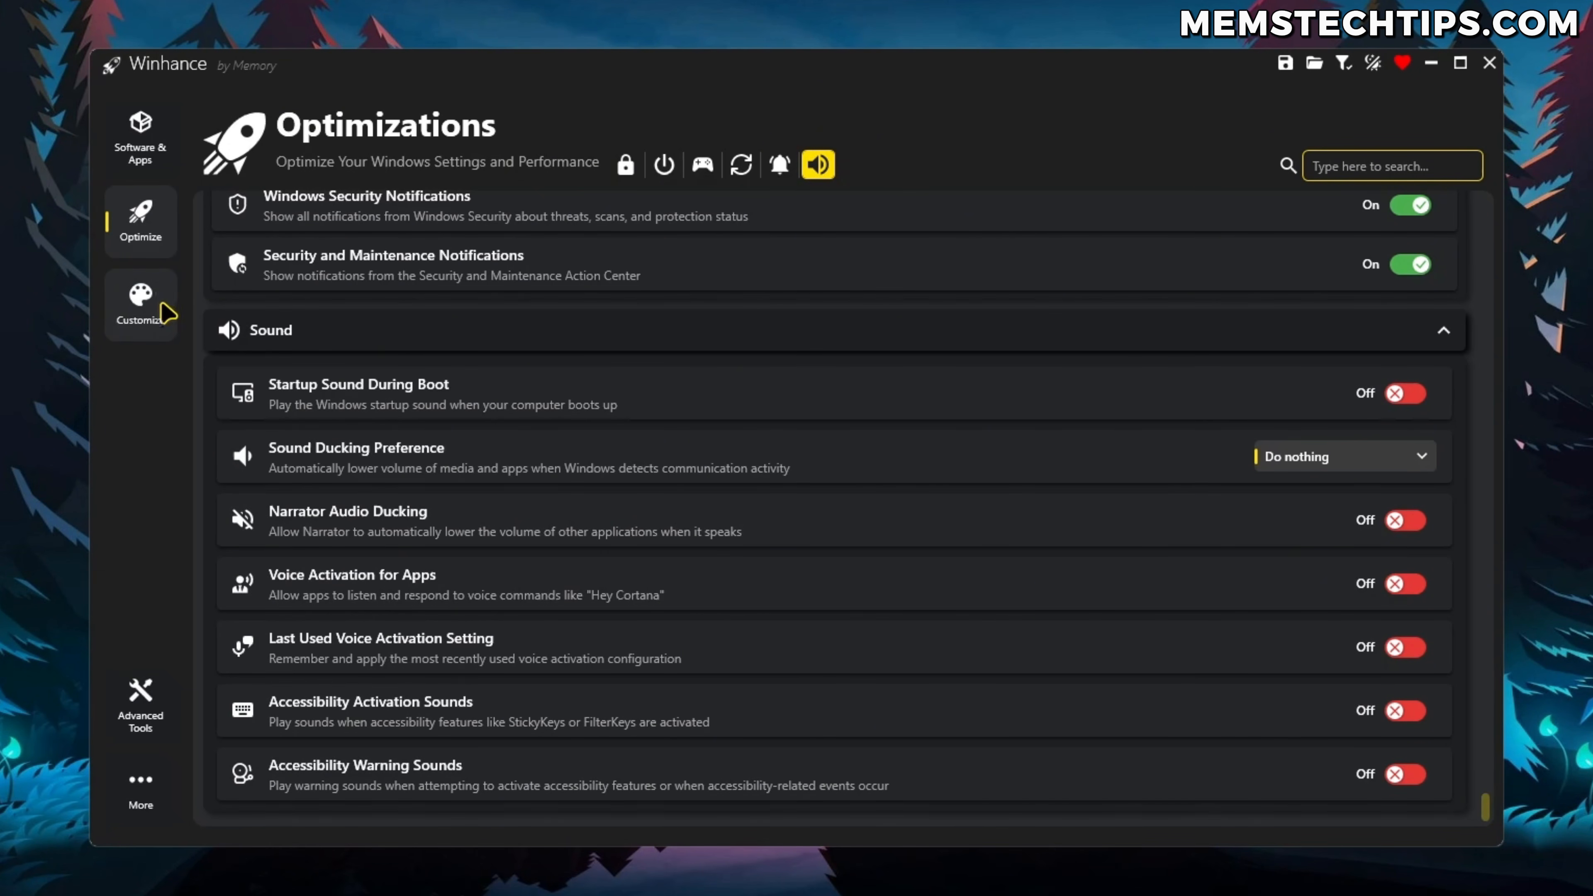
Review the Windows Theme, Taskbar and Start Menu settings in the Customizations
click(164, 326)
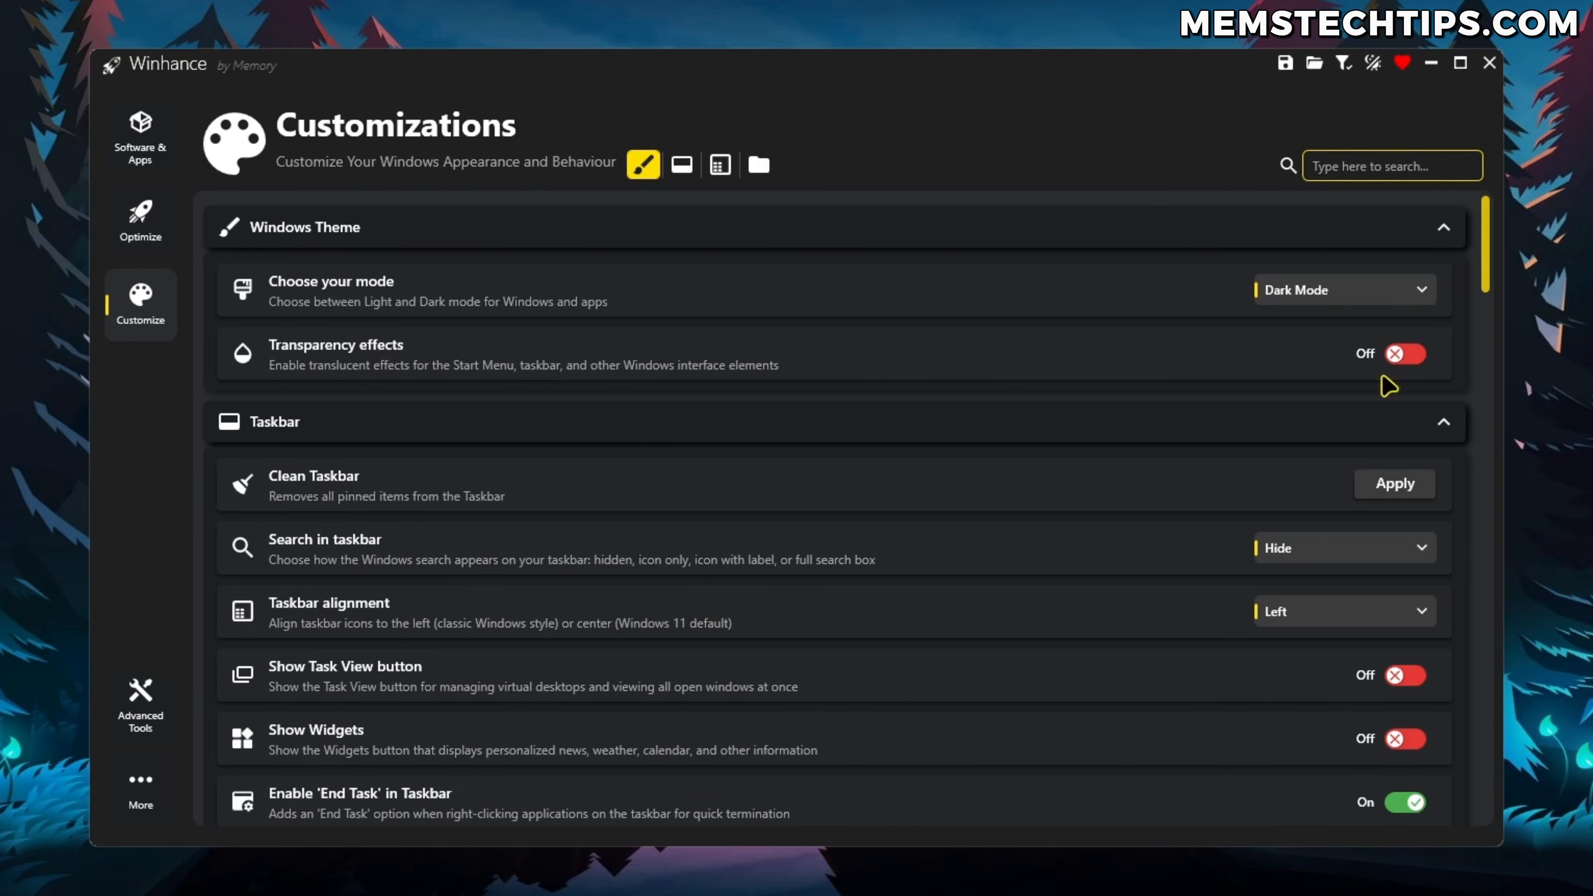
scroll(753, 376, down, 3)
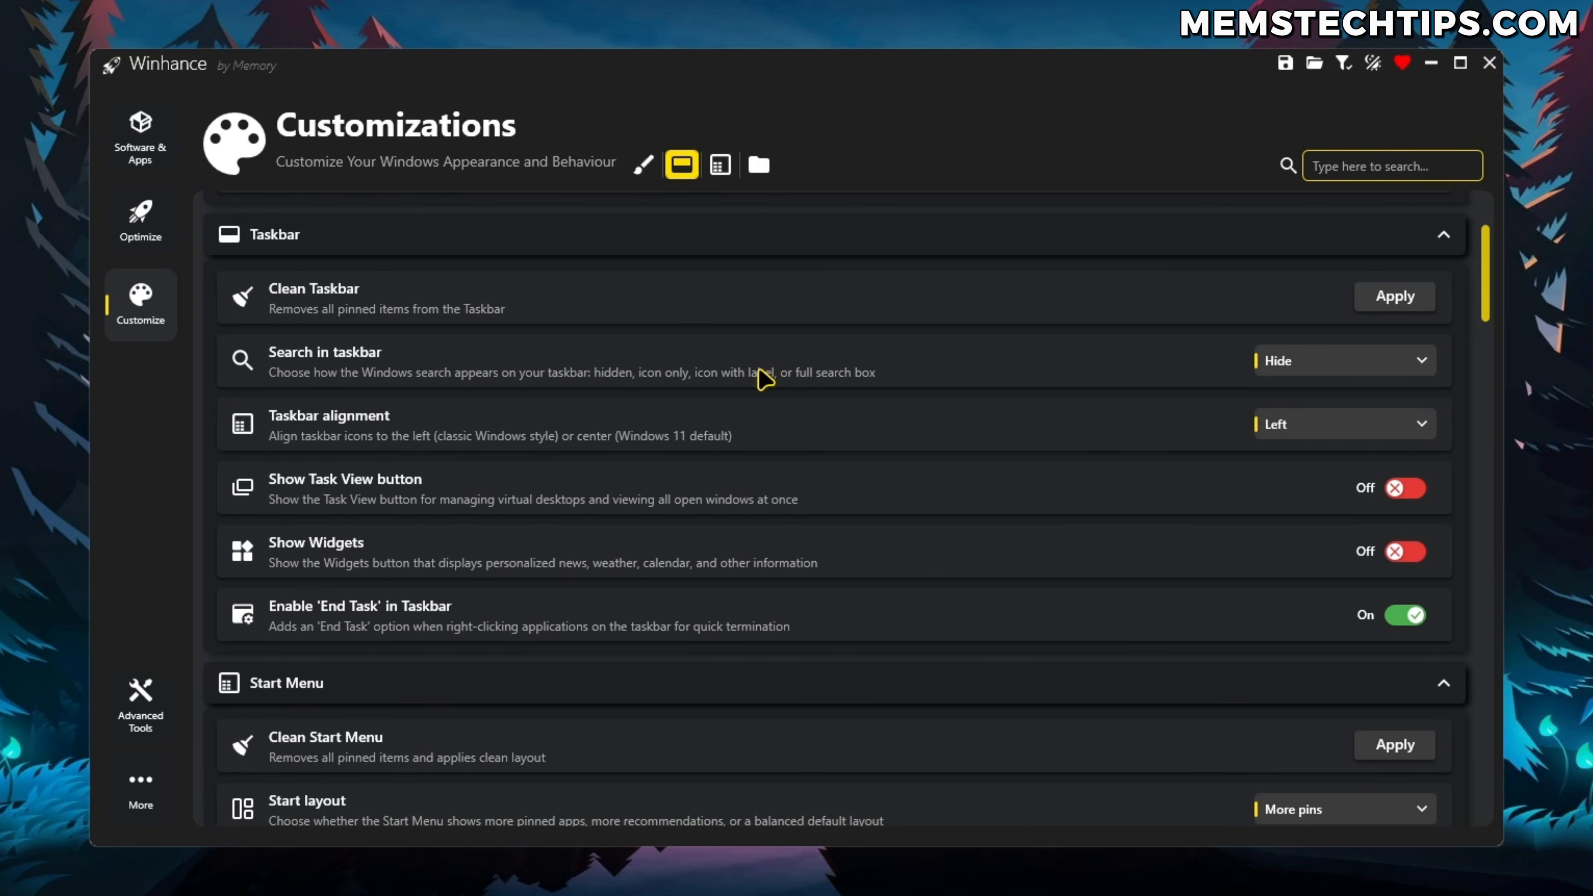
scroll(1065, 408, down, 1)
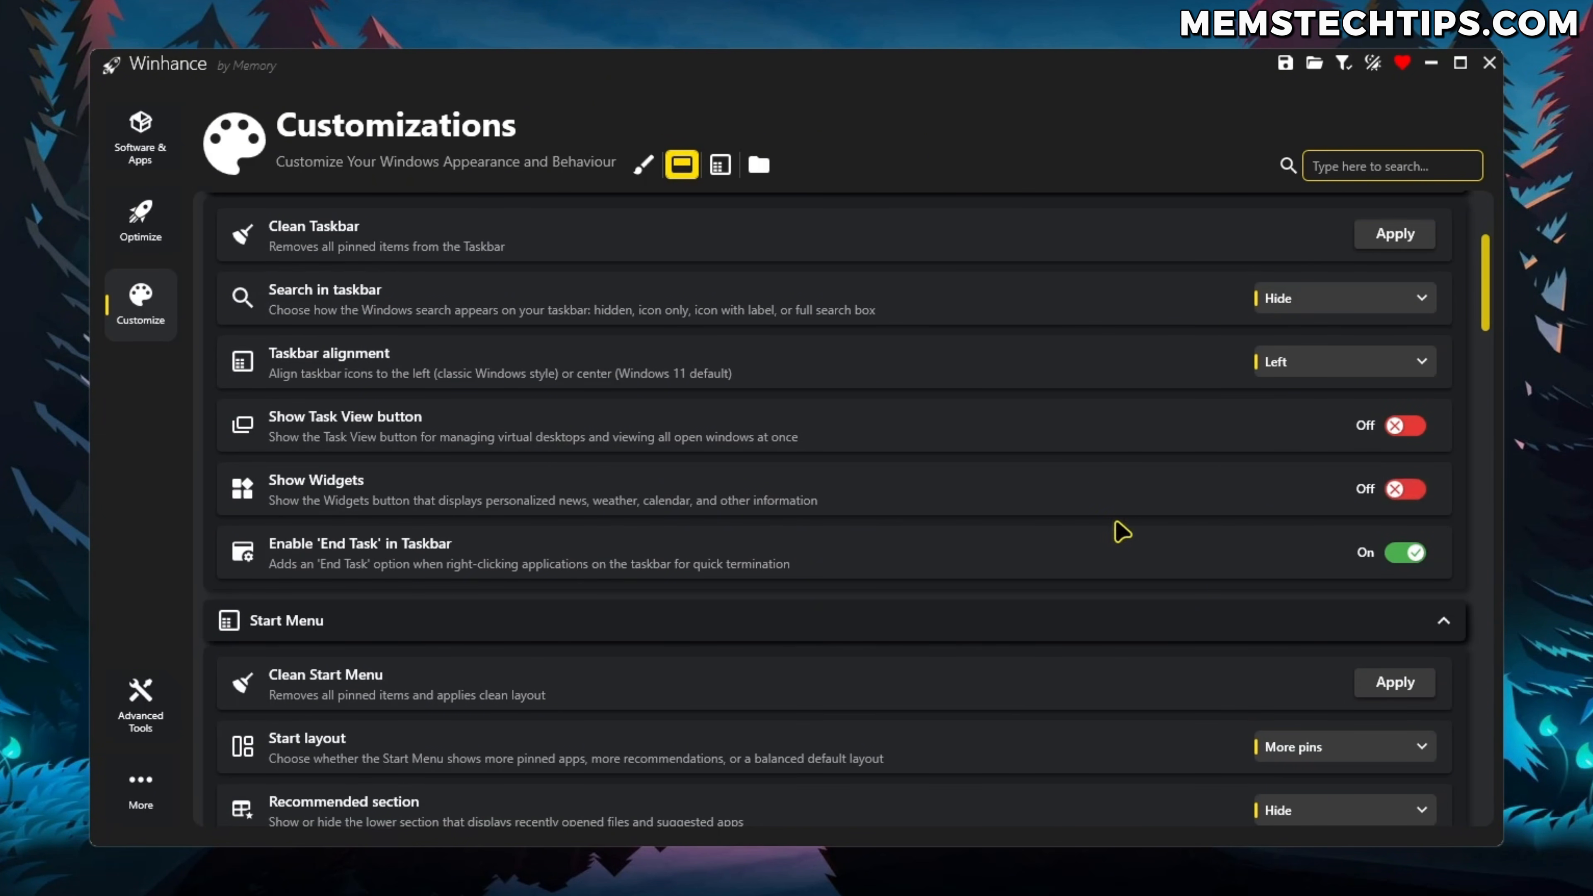
scroll(1066, 528, down, 1)
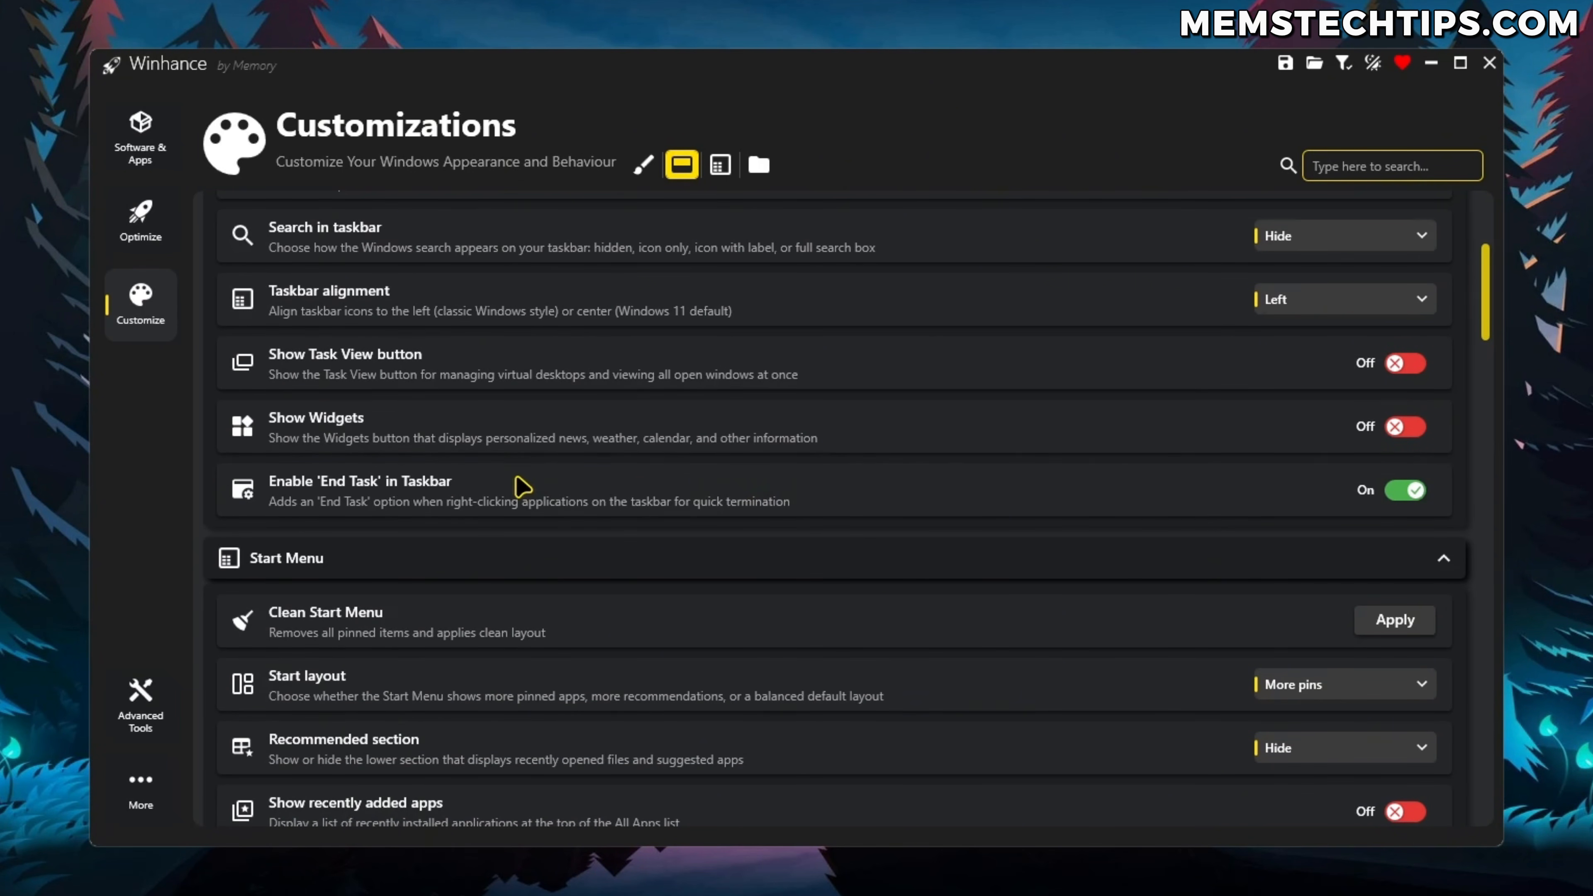
scroll(1054, 520, down, 6)
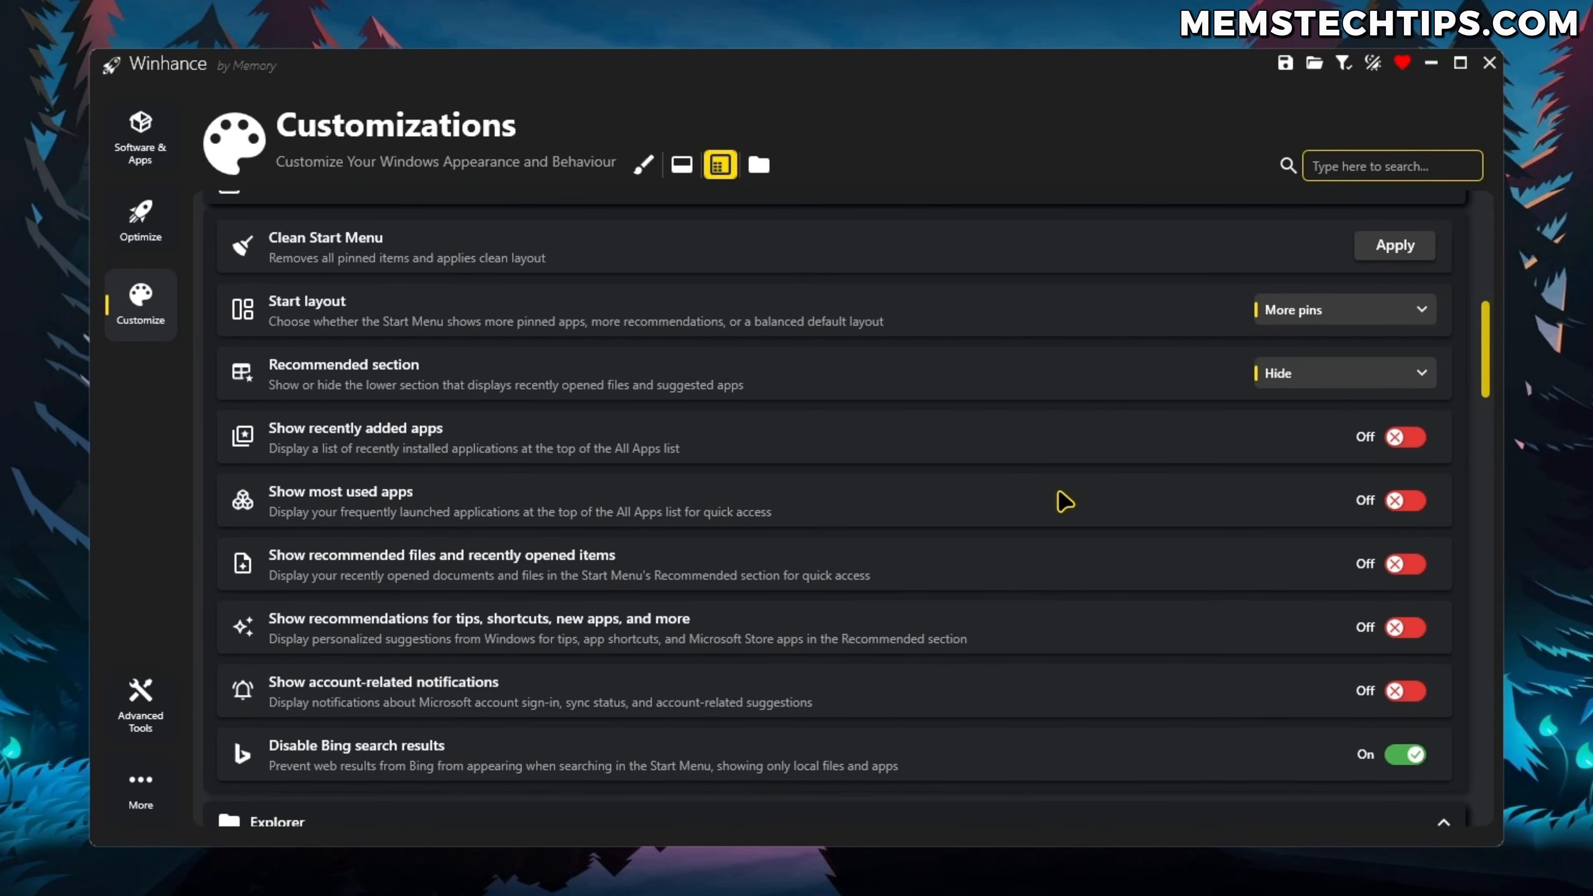
scroll(1348, 439, down, 2)
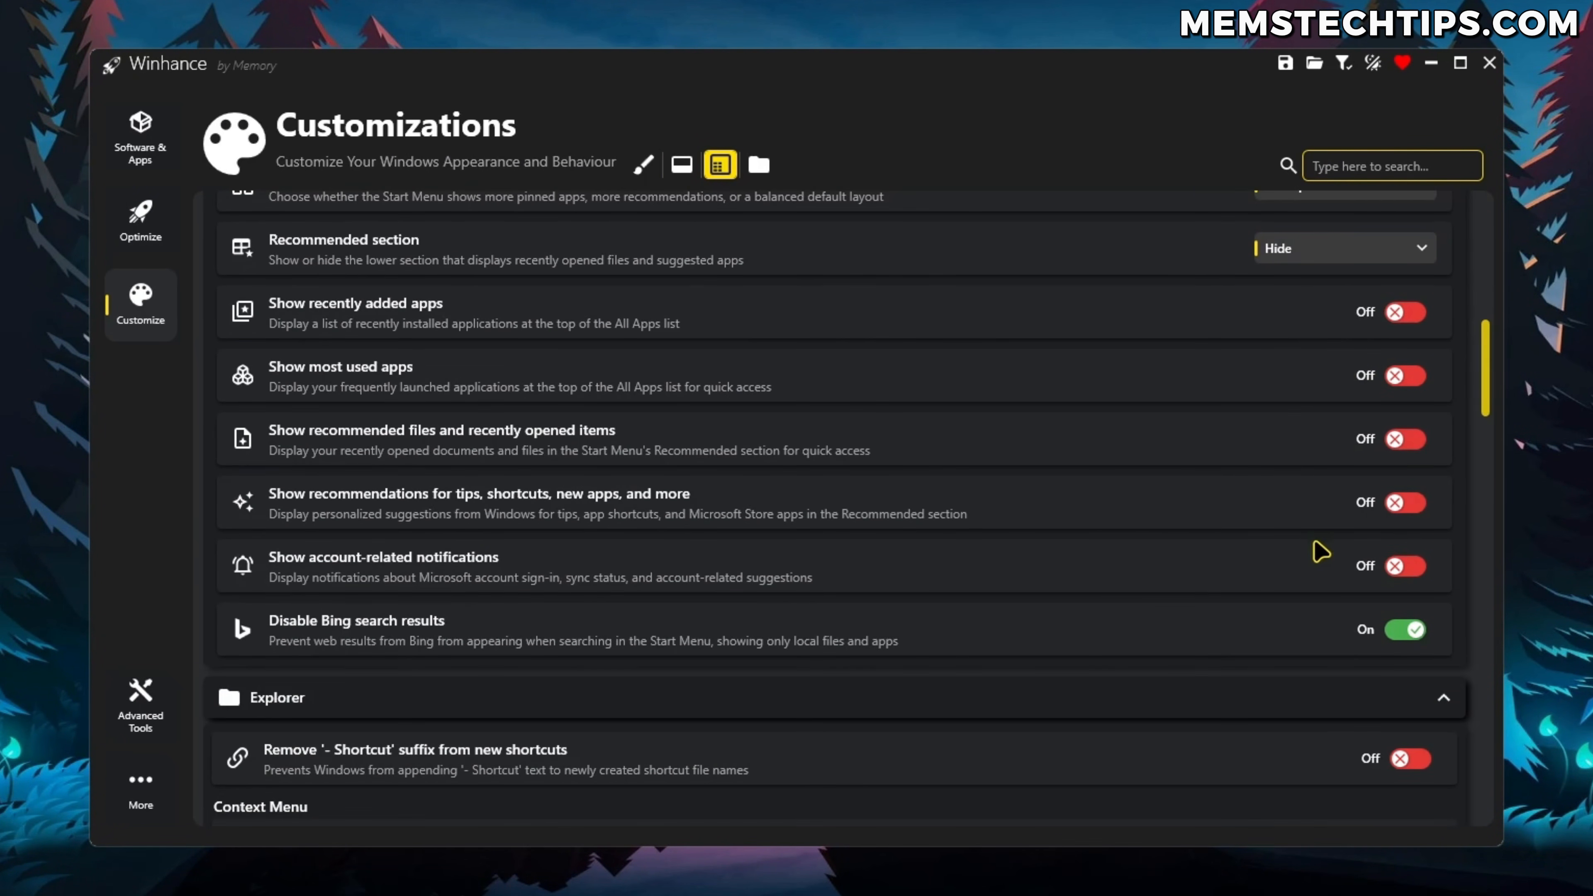
scroll(1255, 621, down, 1)
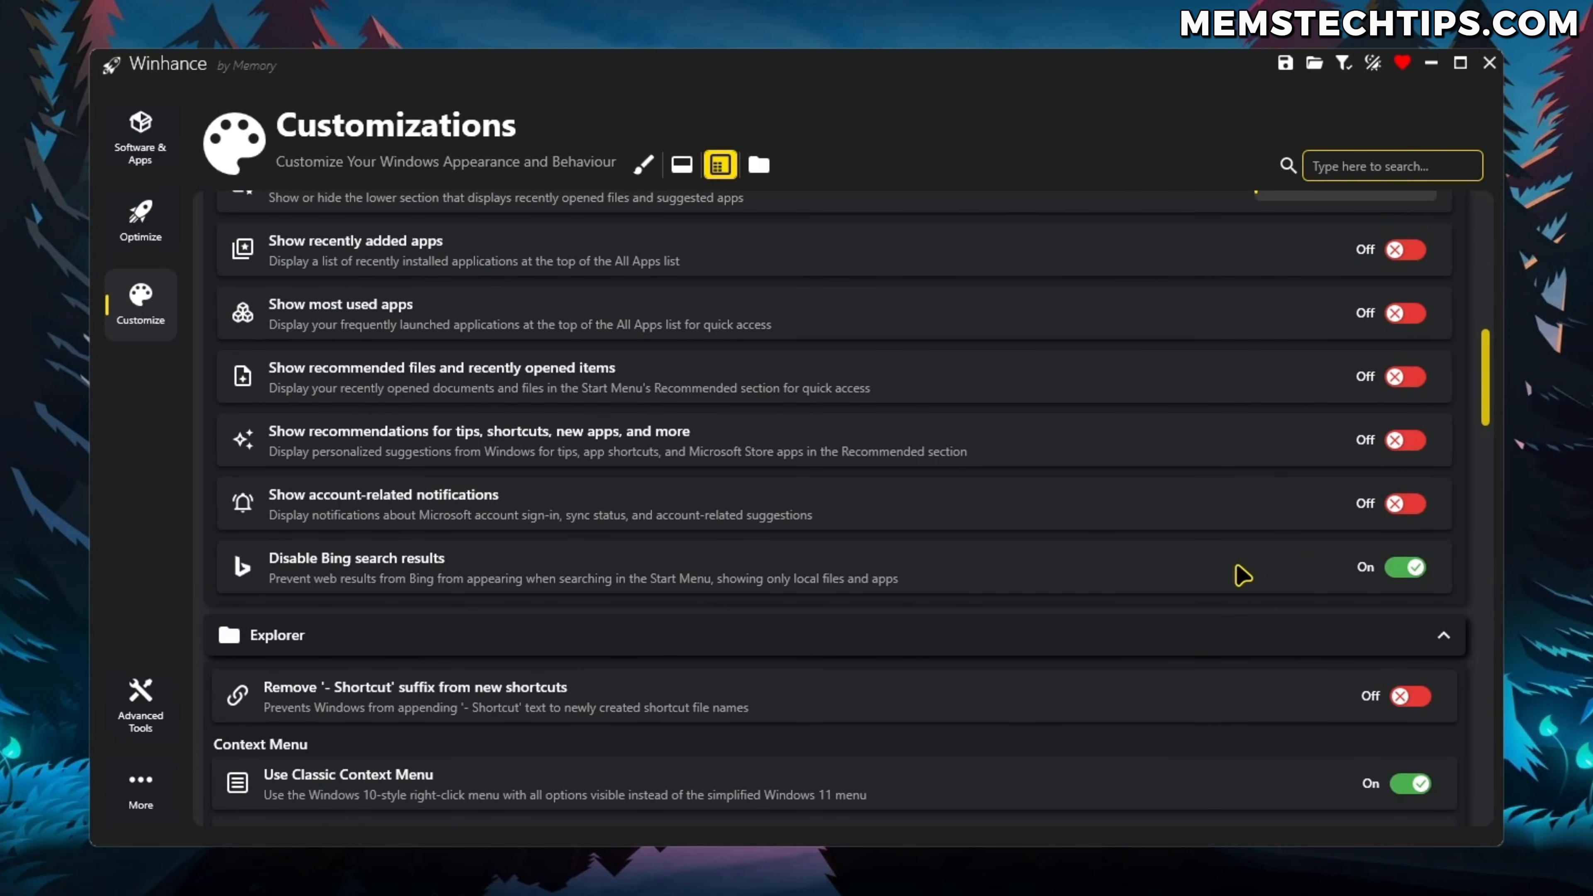
Examine the Explorer customizations for the context menu, devices and peripherals, and general File Explorer behaviour
scroll(1238, 578, down, 5)
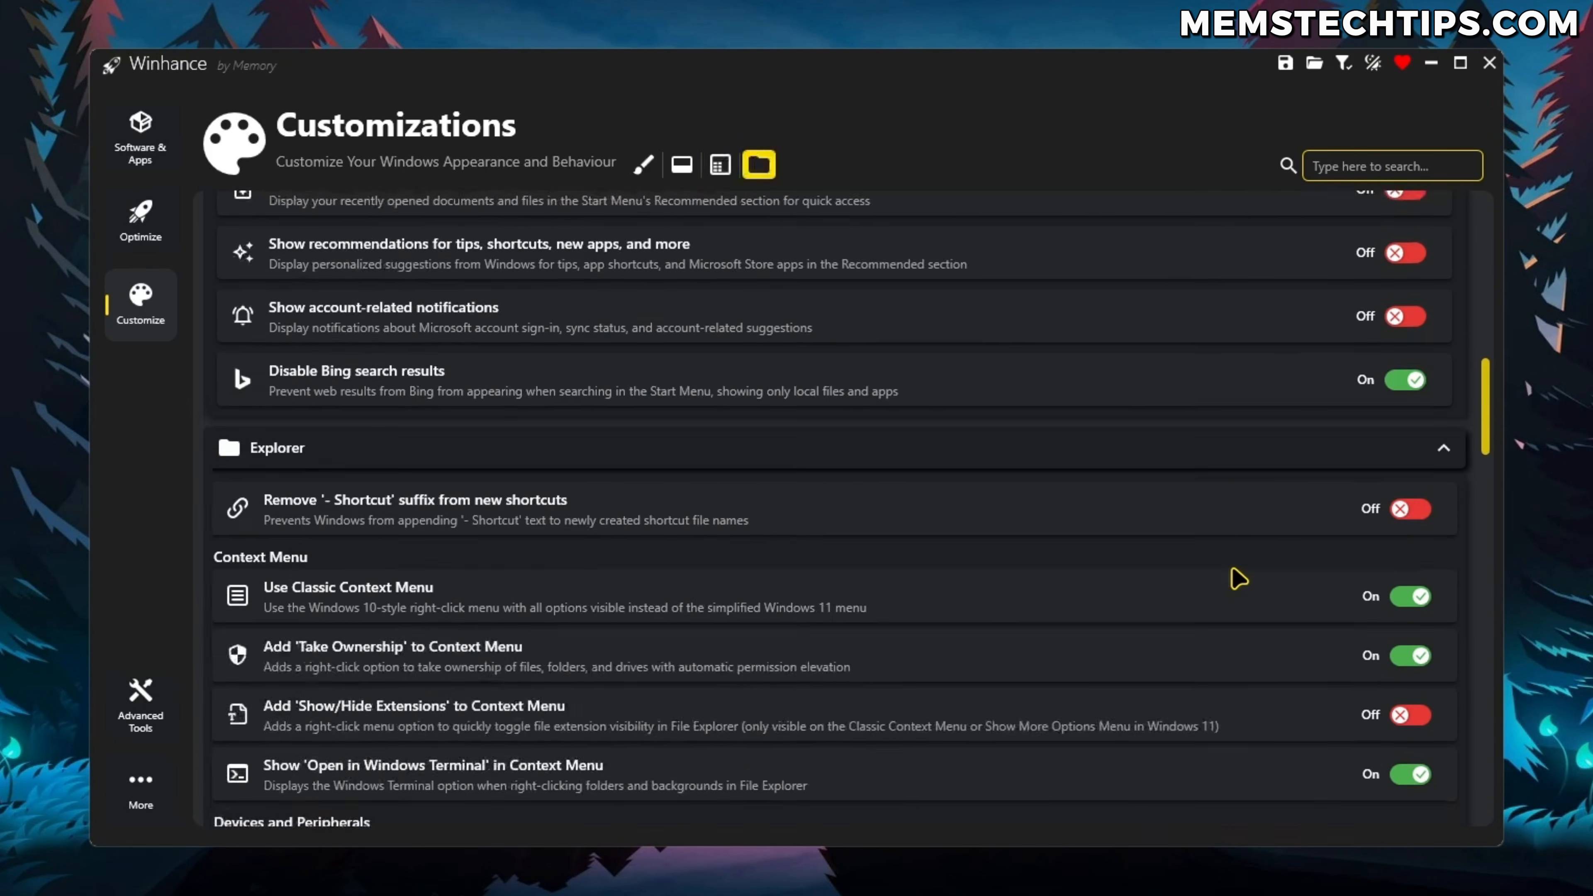
scroll(1147, 435, down, 1)
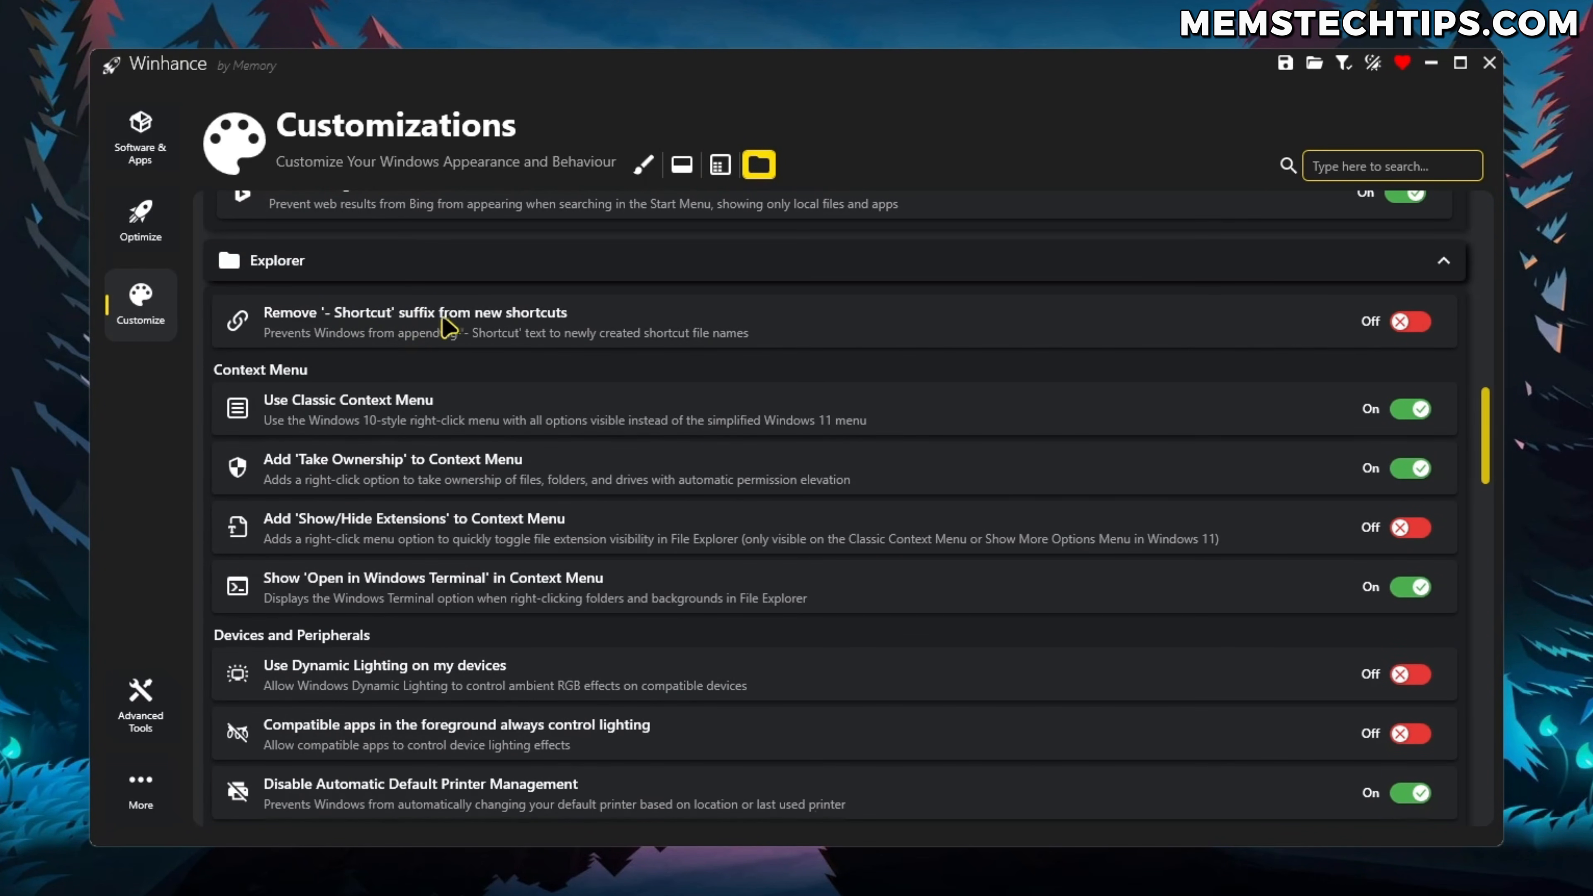
scroll(1056, 341, down, 2)
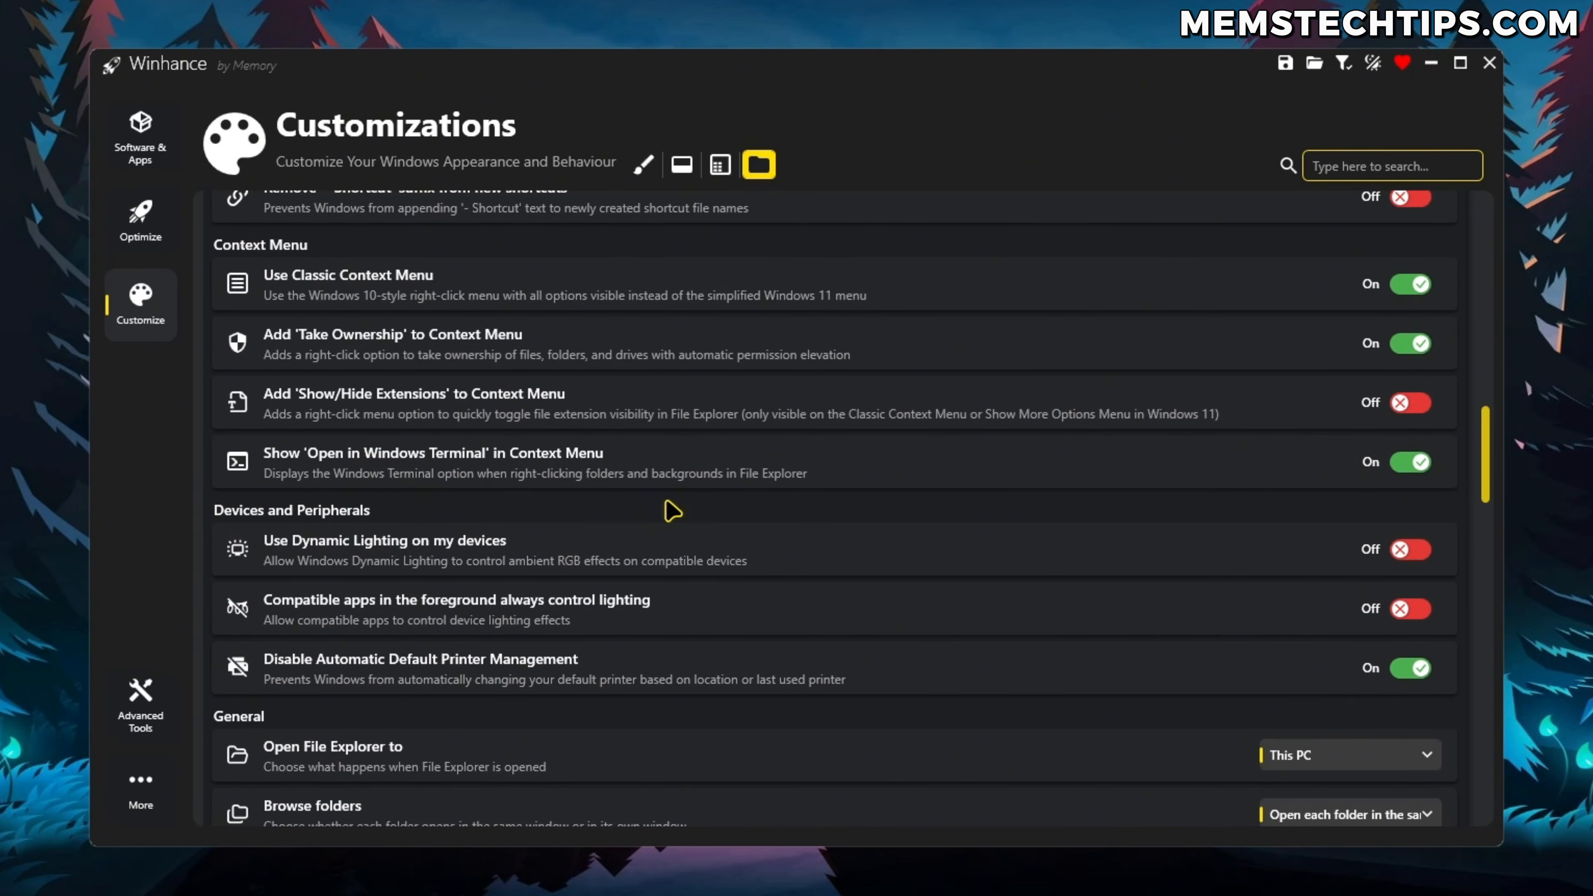
scroll(815, 467, down, 3)
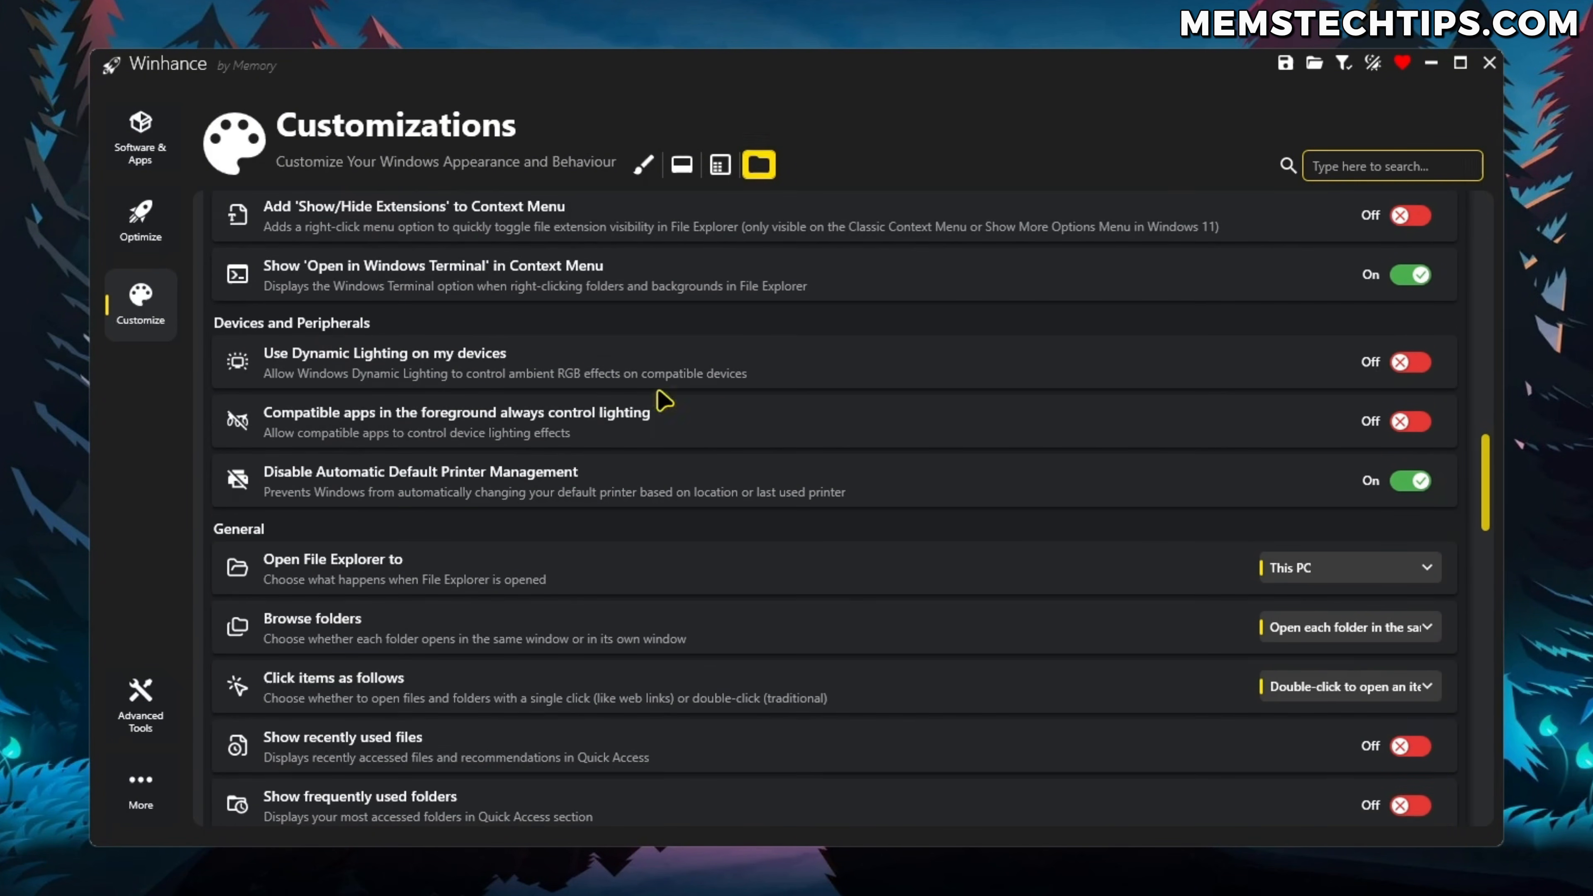
scroll(665, 395, down, 2)
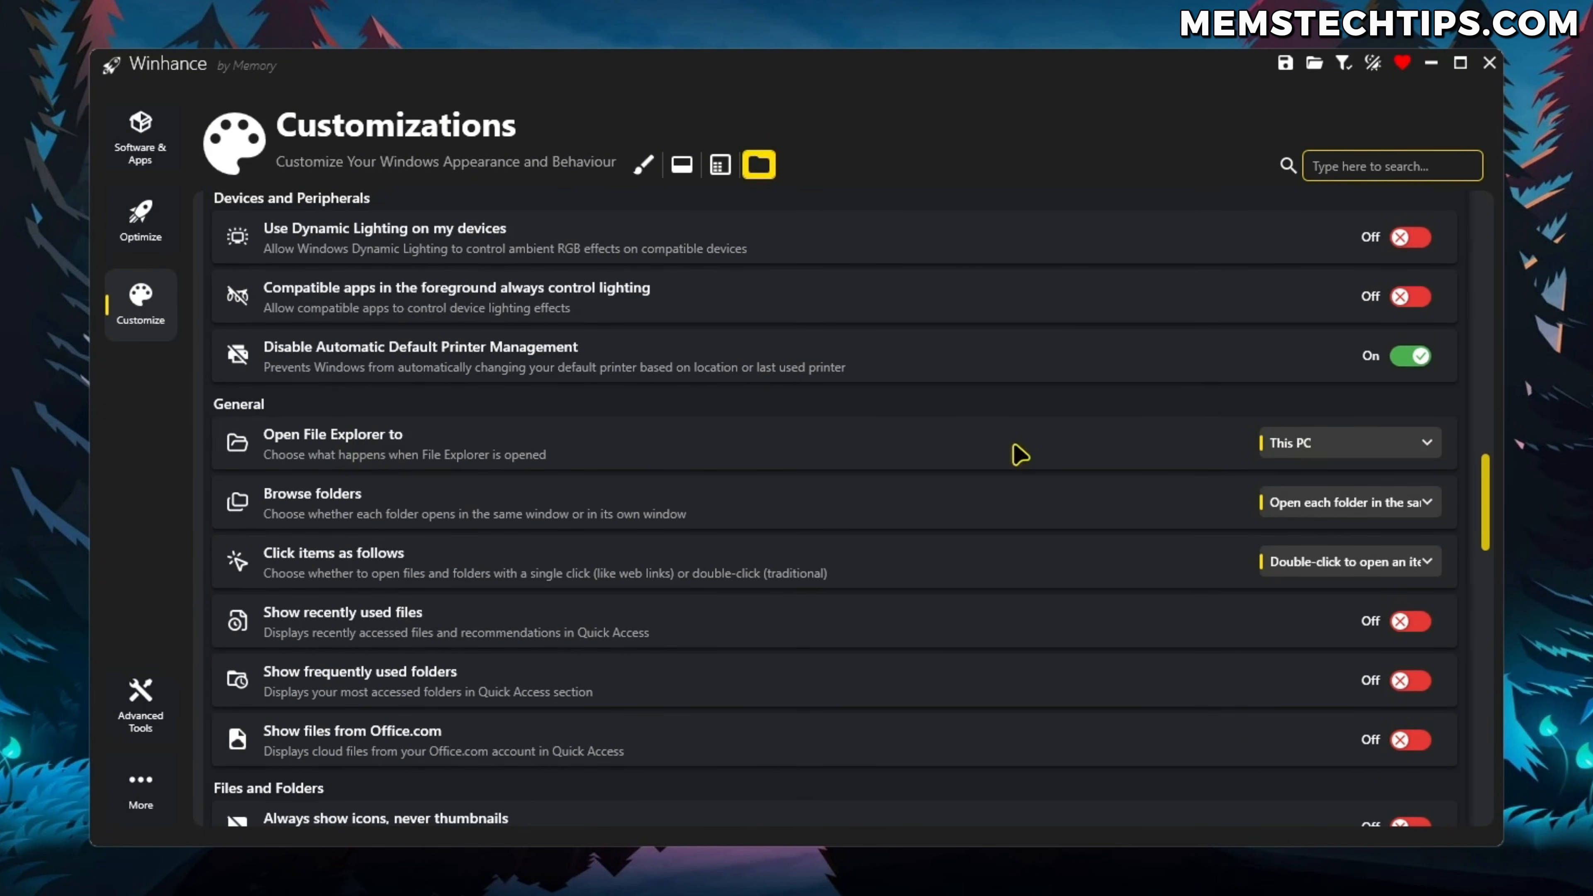
scroll(815, 496, down, 2)
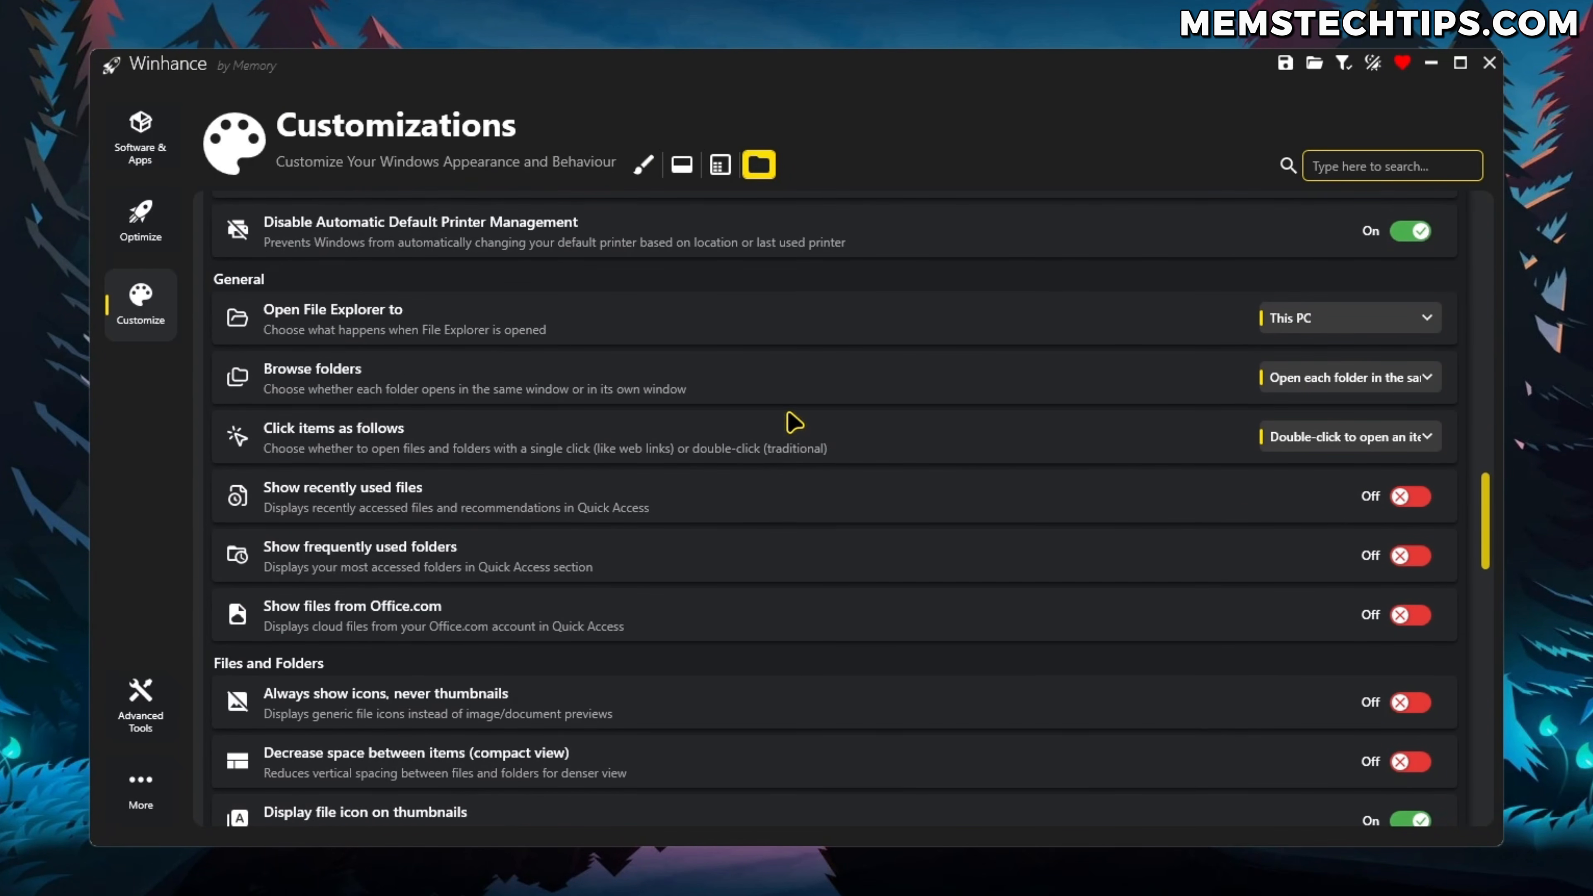
scroll(1118, 525, down, 1)
Examine the Explorer customizations for files and folders, file associations and the navigation pane
scroll(1105, 522, down, 3)
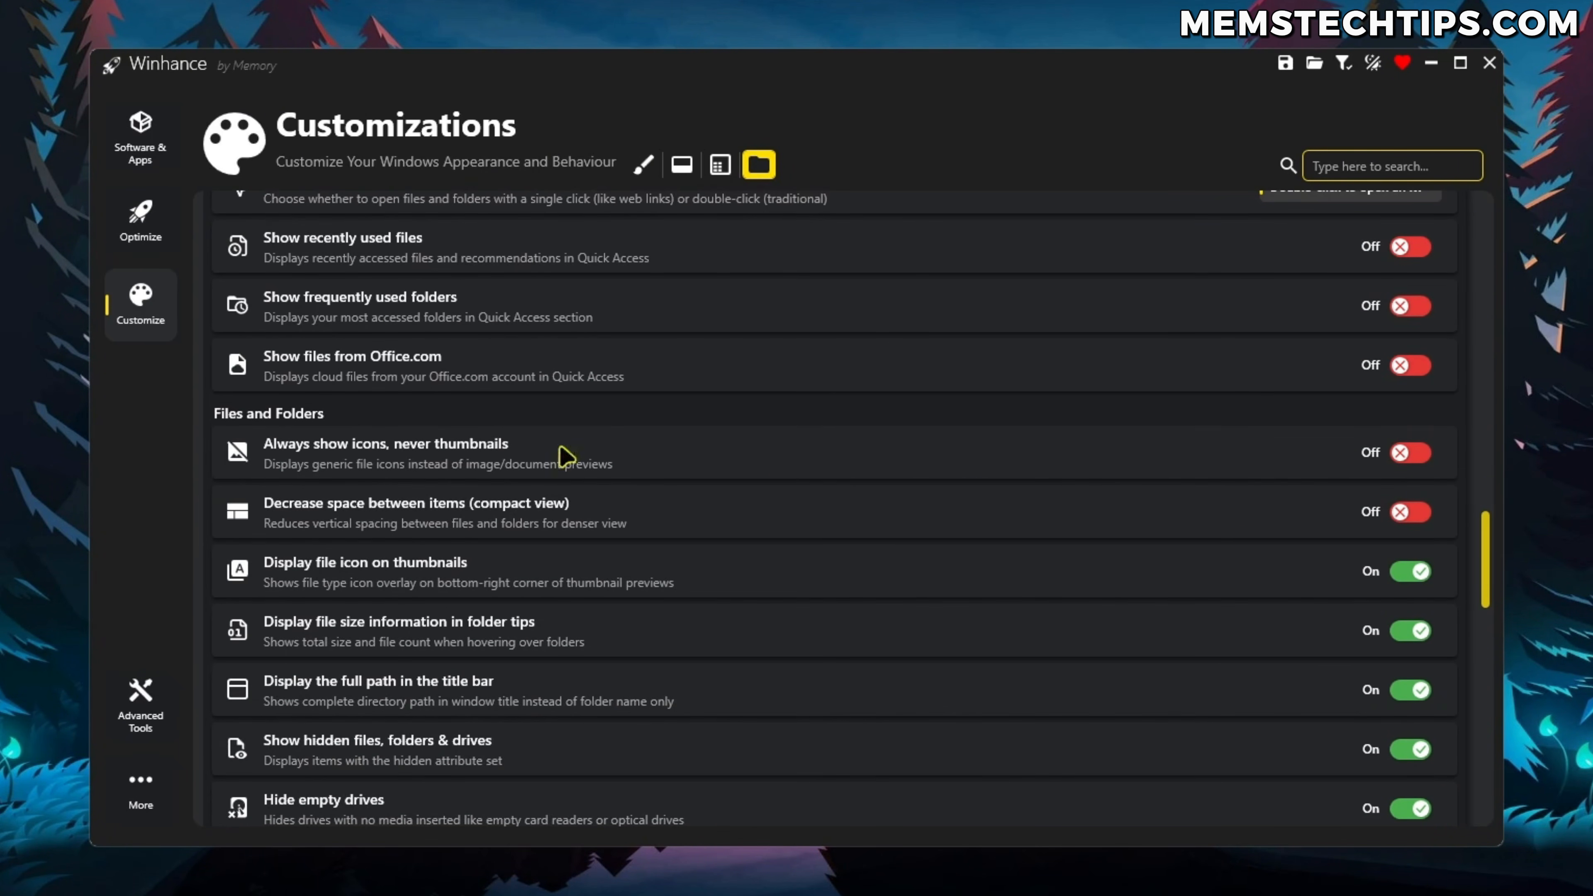
scroll(743, 466, down, 2)
scroll(748, 465, down, 1)
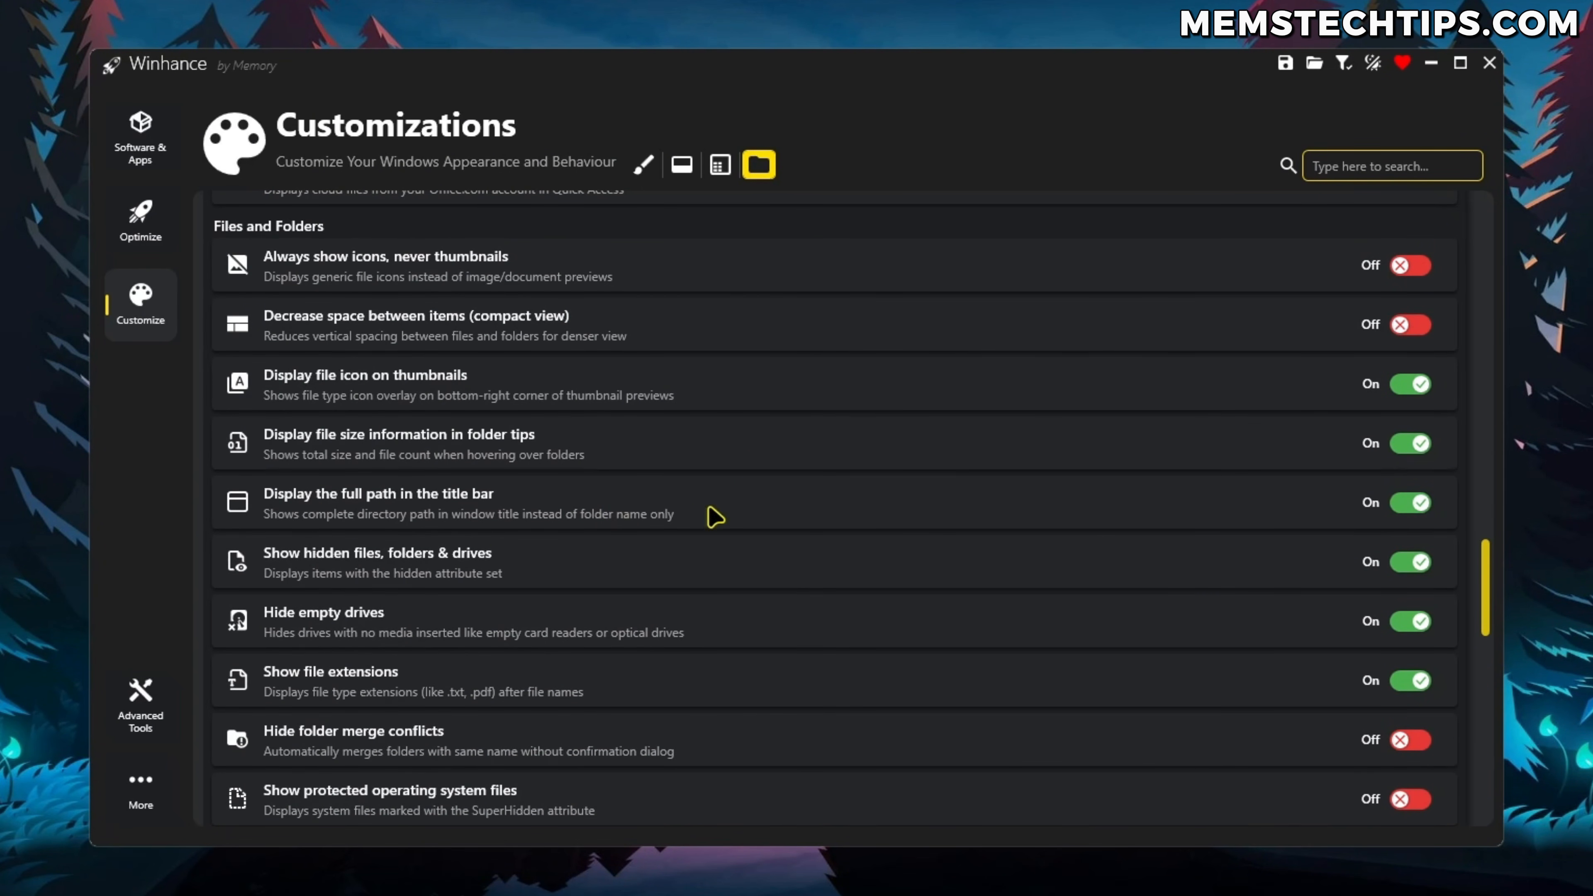
scroll(726, 516, down, 1)
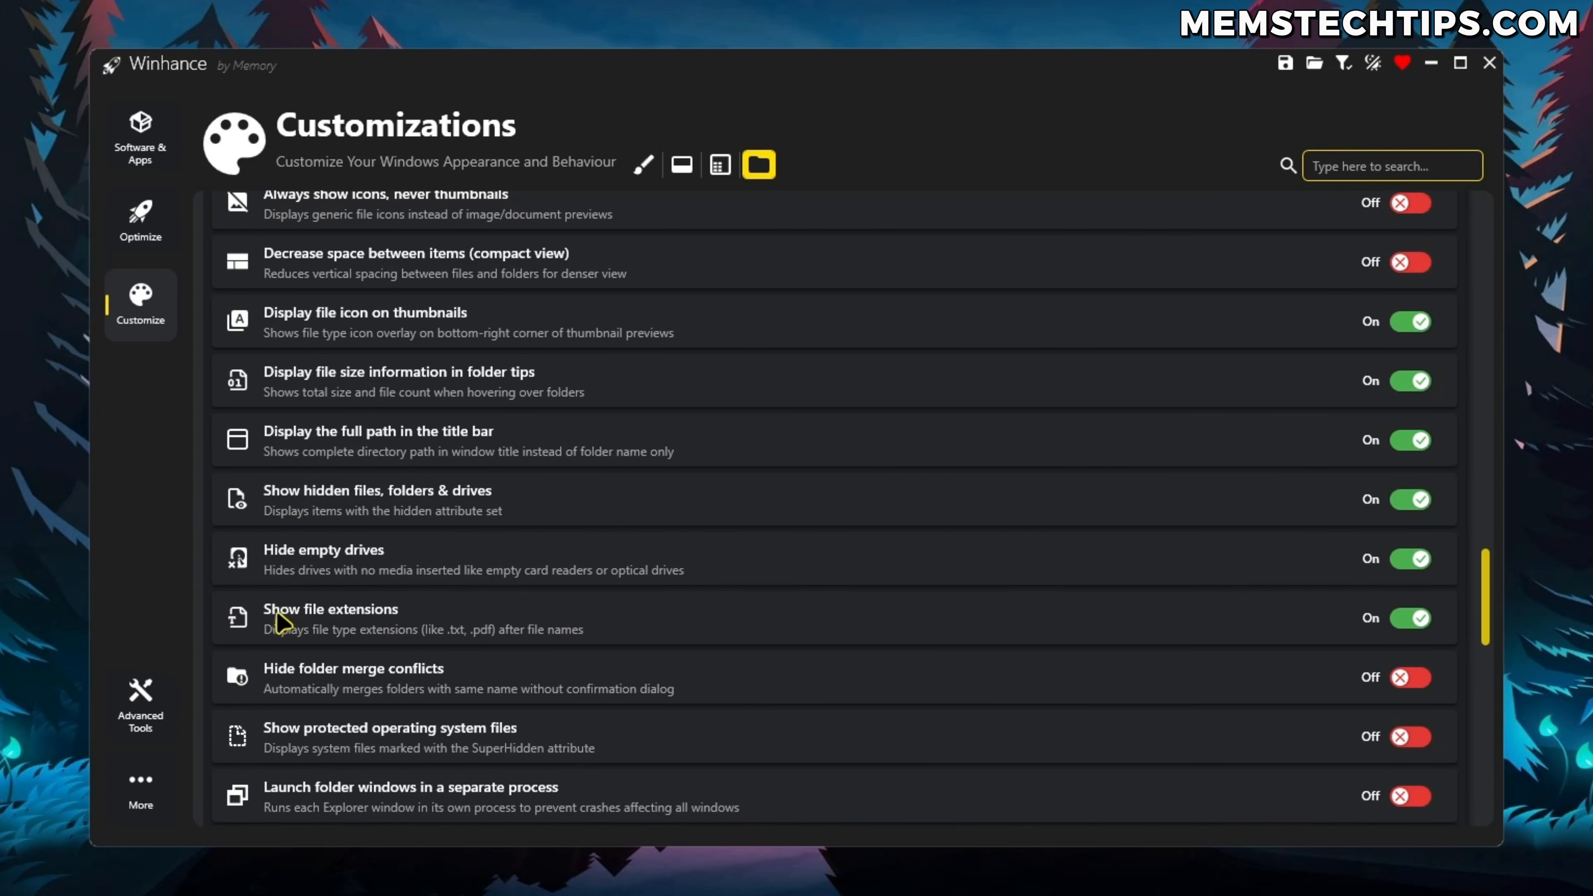
scroll(903, 597, down, 6)
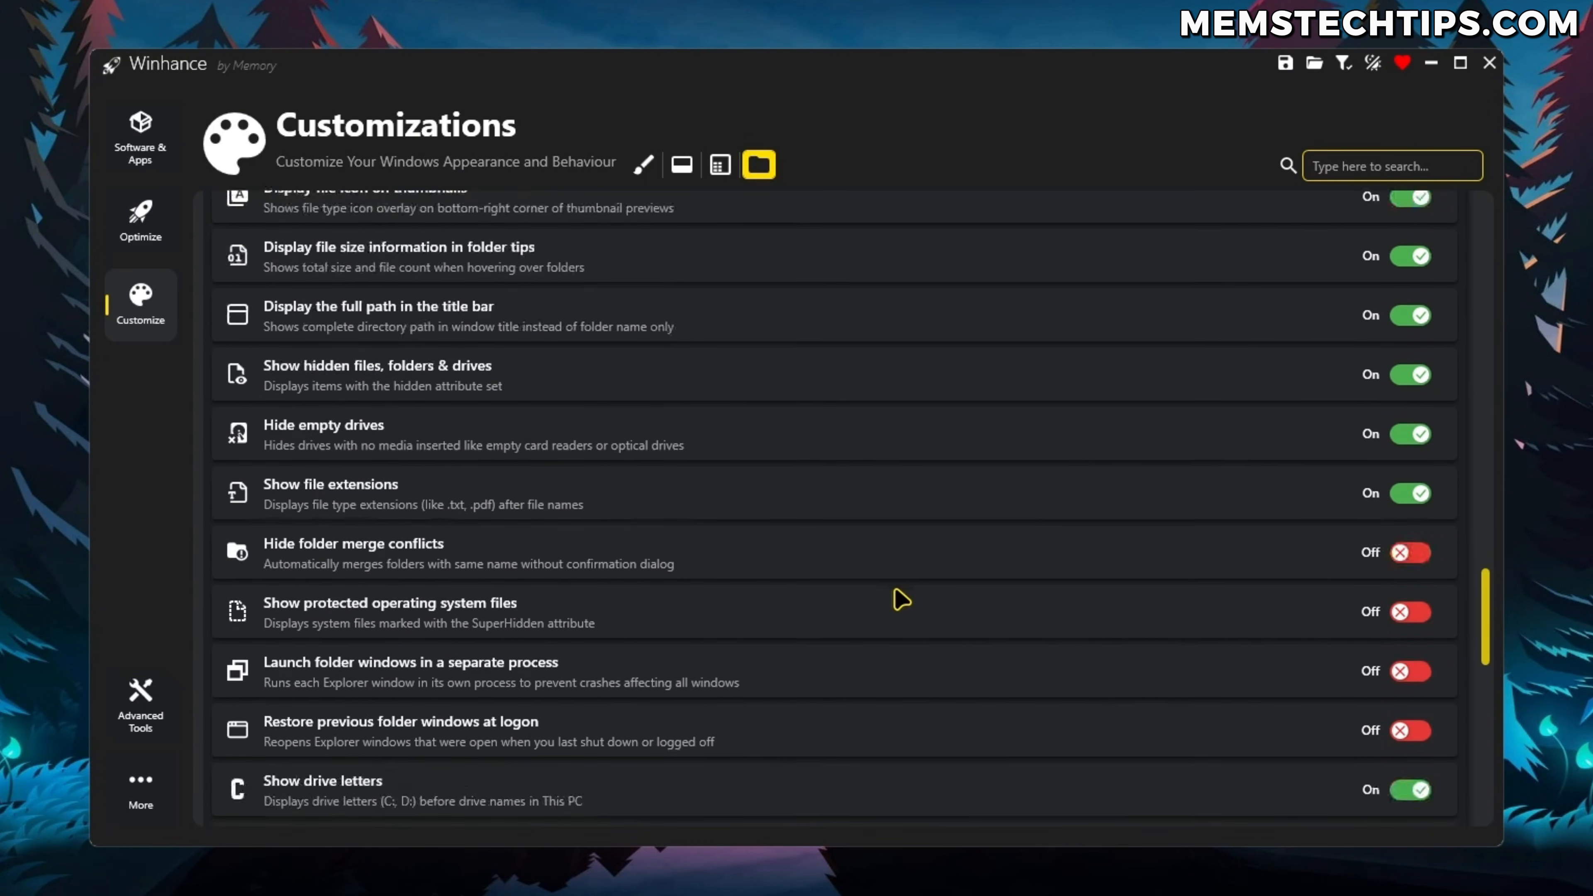
scroll(886, 587, down, 2)
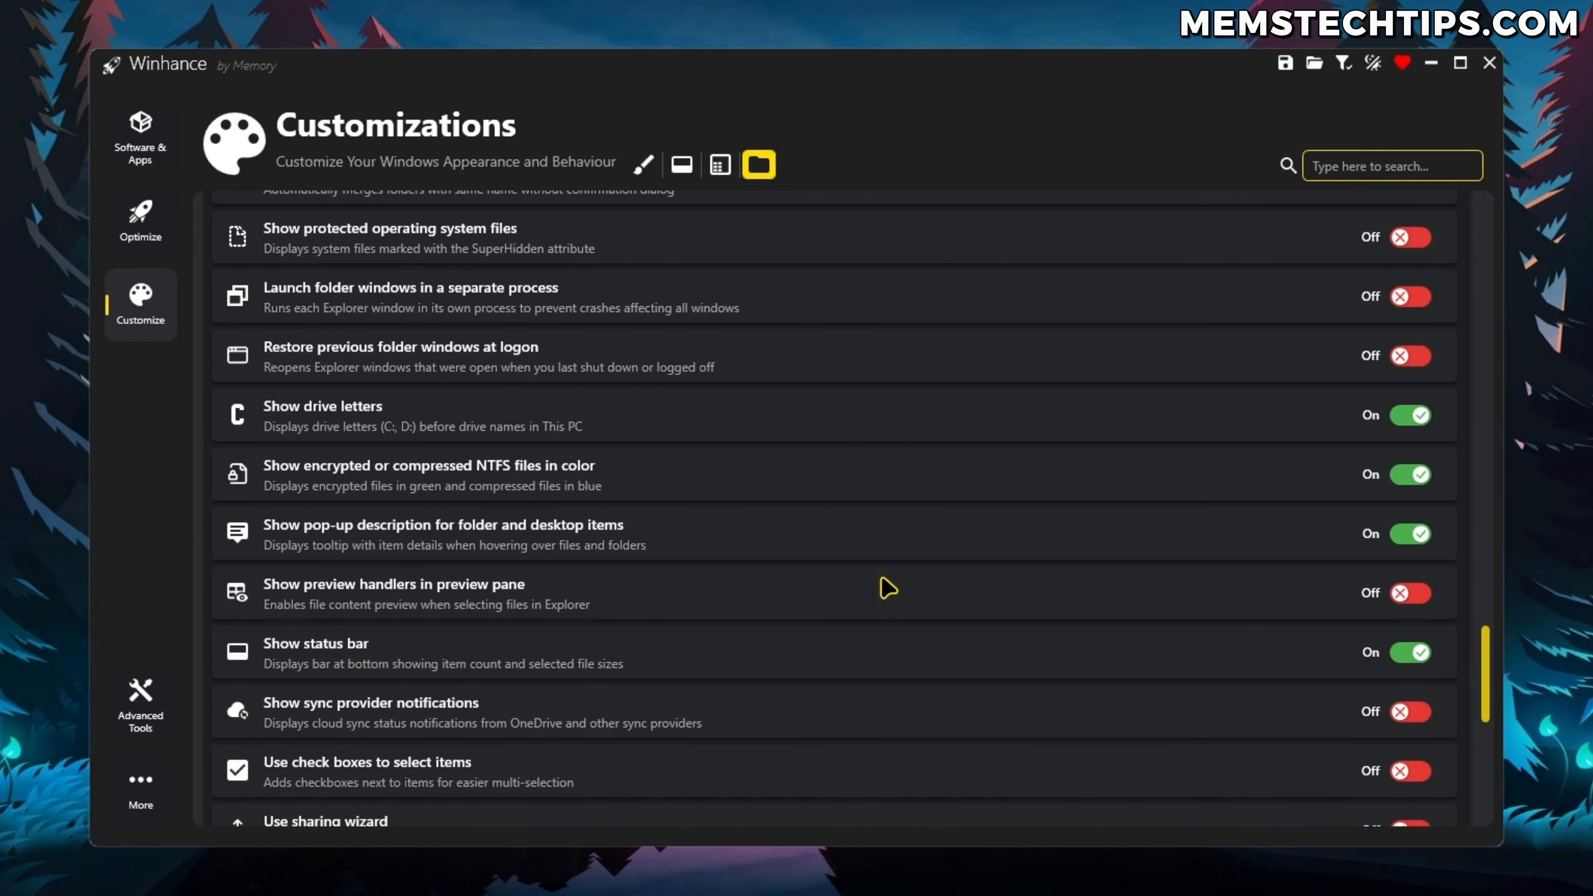
scroll(887, 587, down, 2)
scroll(887, 588, down, 8)
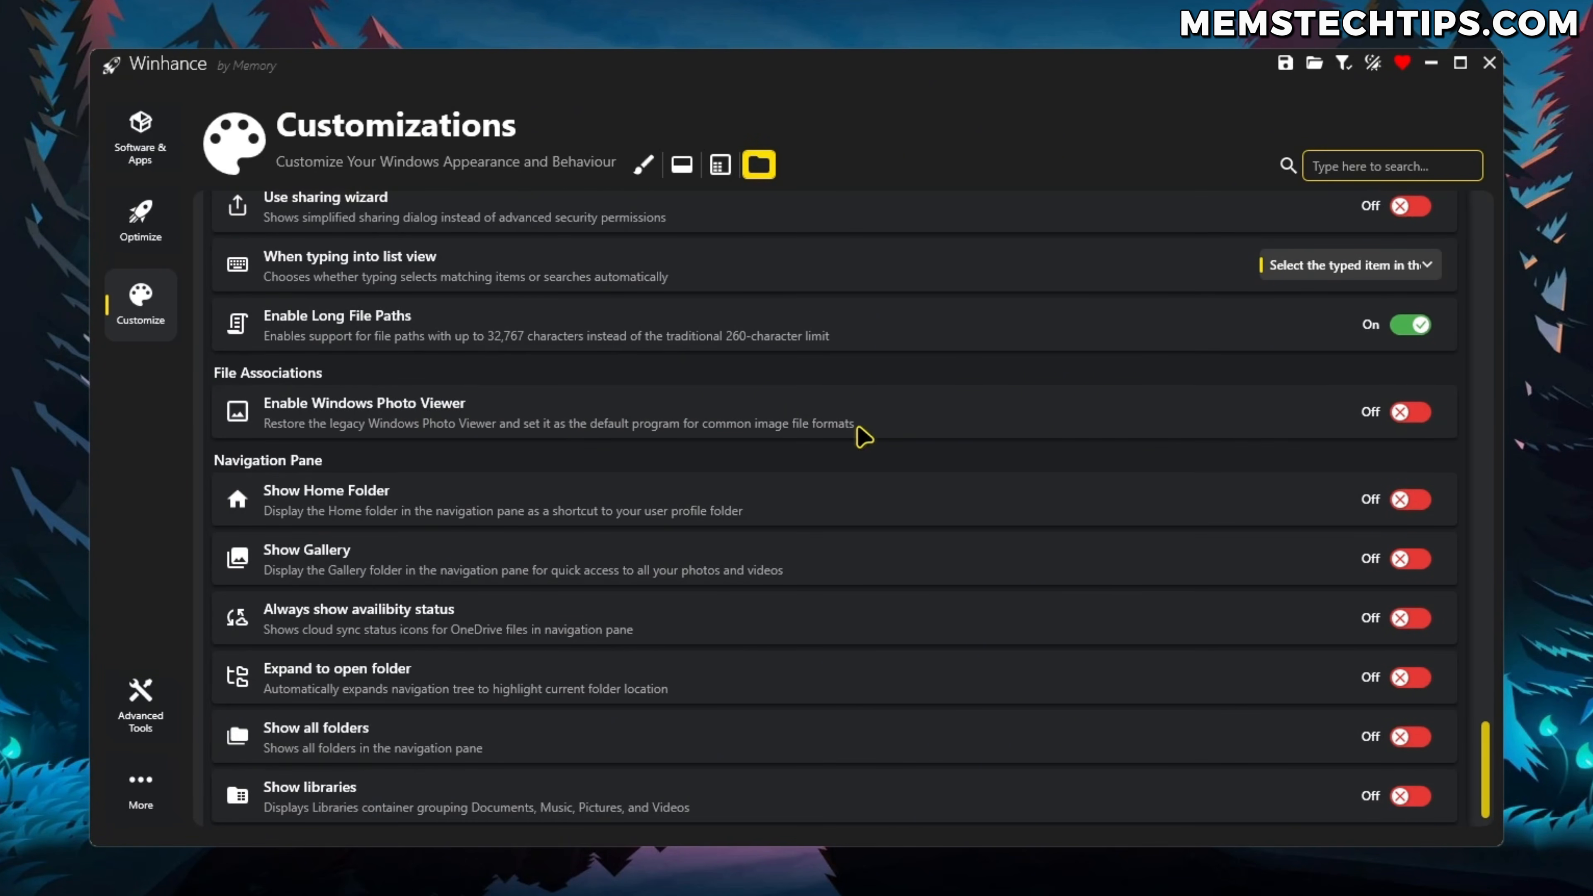
scroll(864, 437, down, 1)
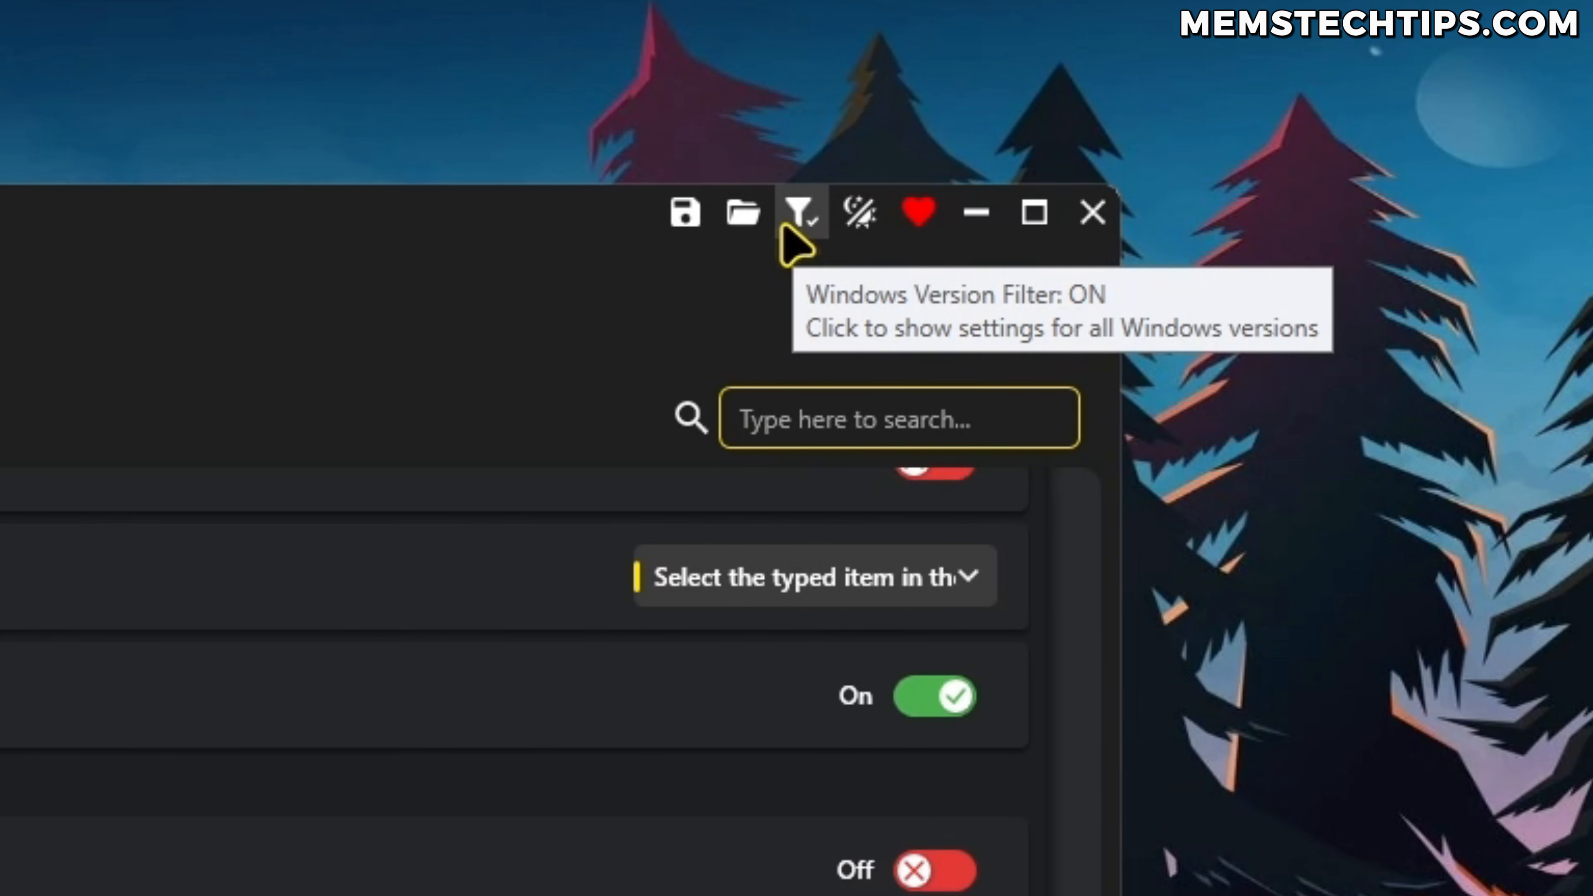
Turn off the Windows Version Filter to show settings for all Windows versions, and check the compatibility labels on the Start Menu settings
click(807, 223)
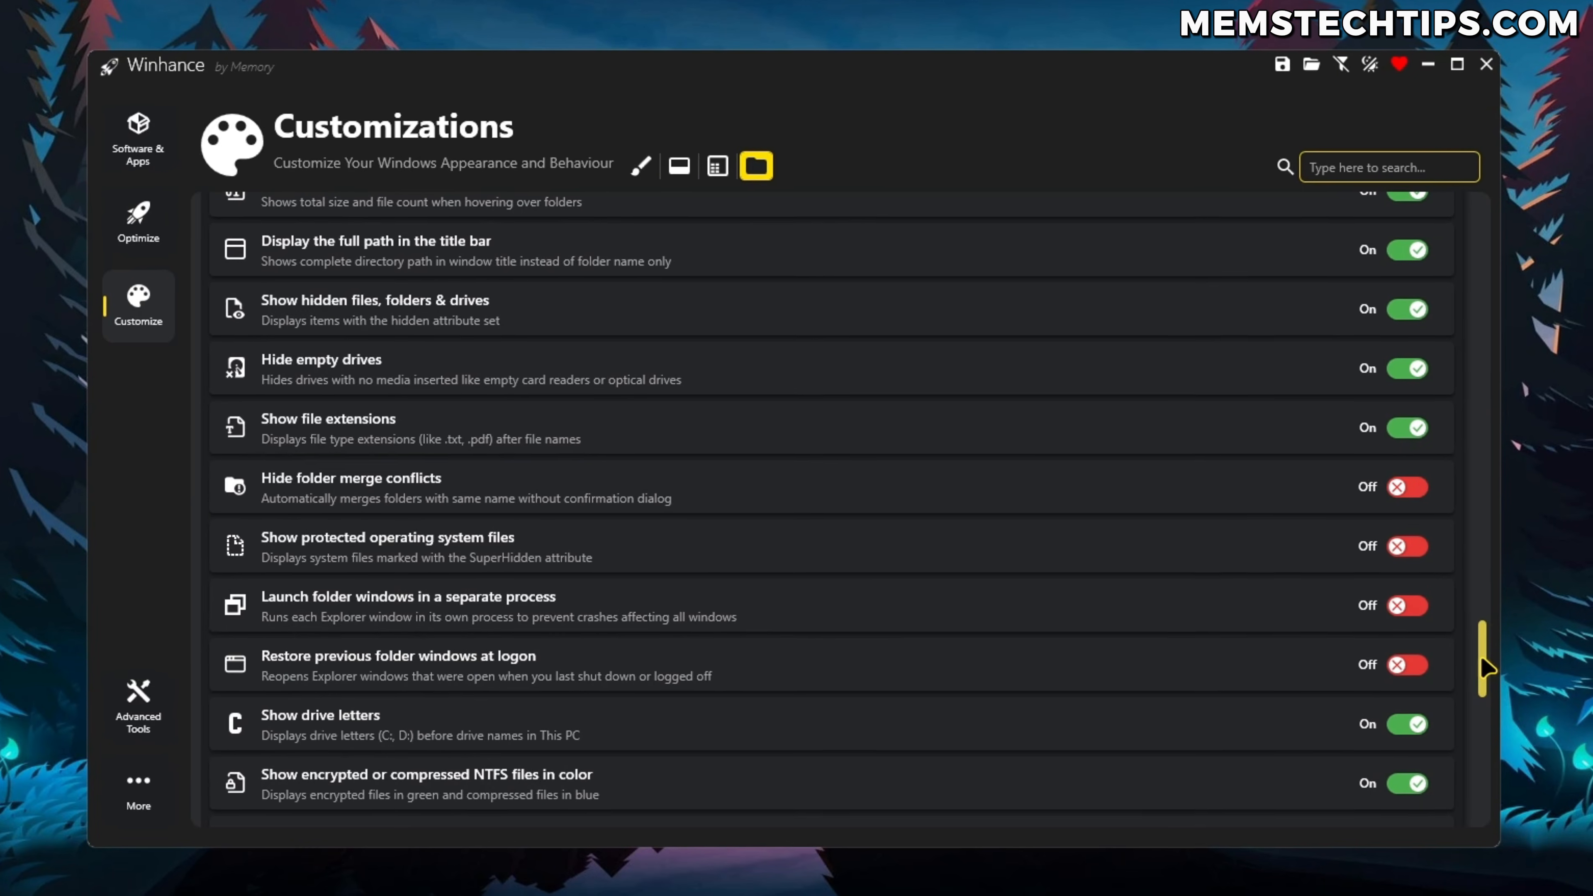
drag(1486, 668, 1478, 403)
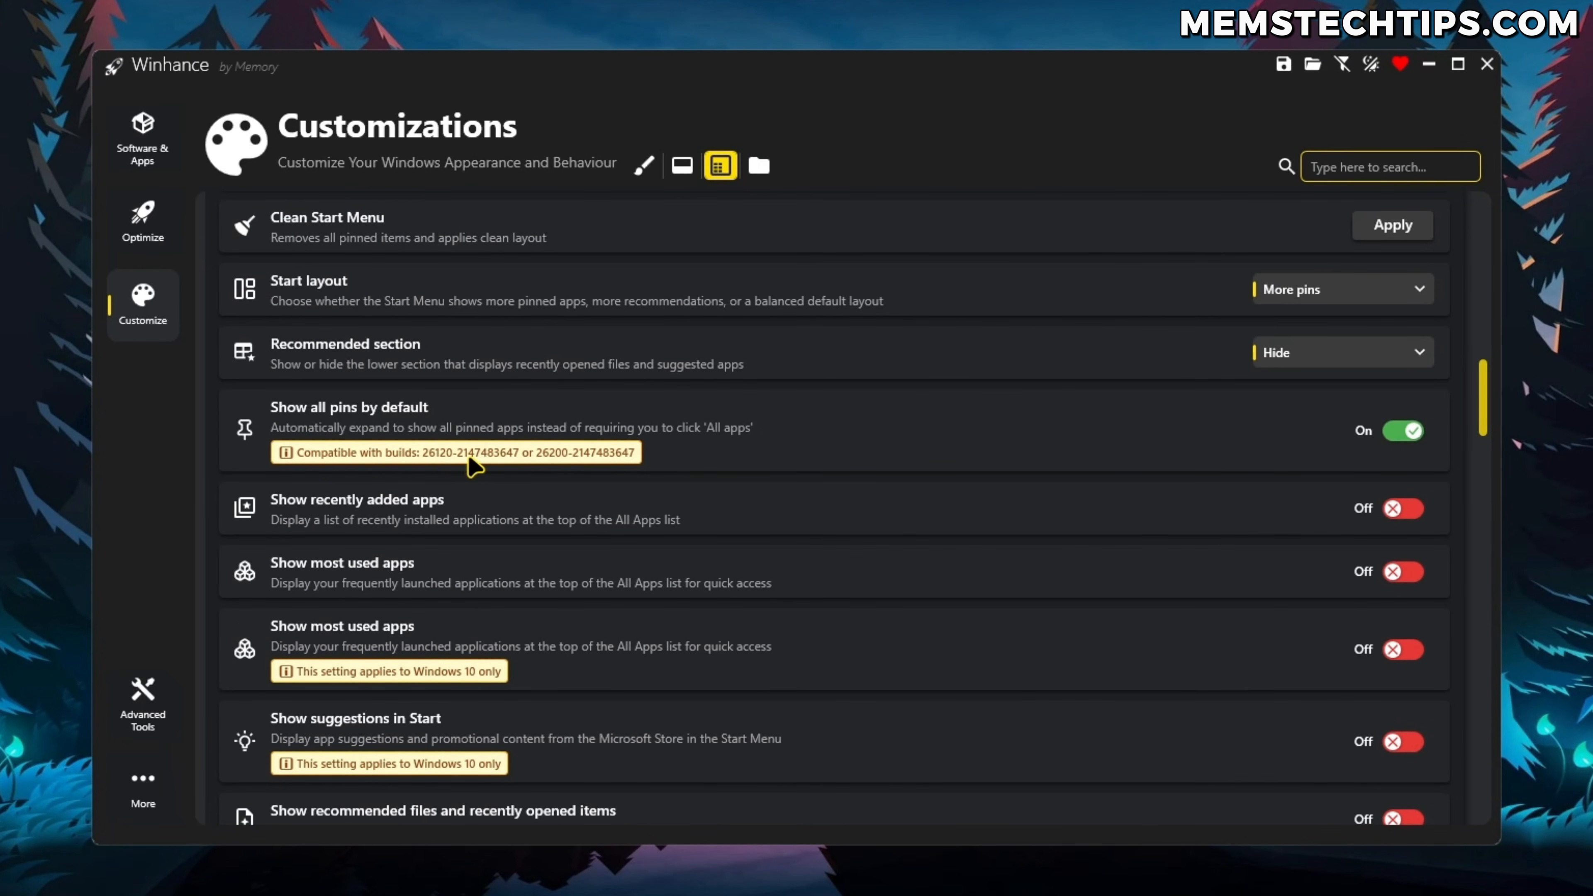
scroll(464, 613, down, 1)
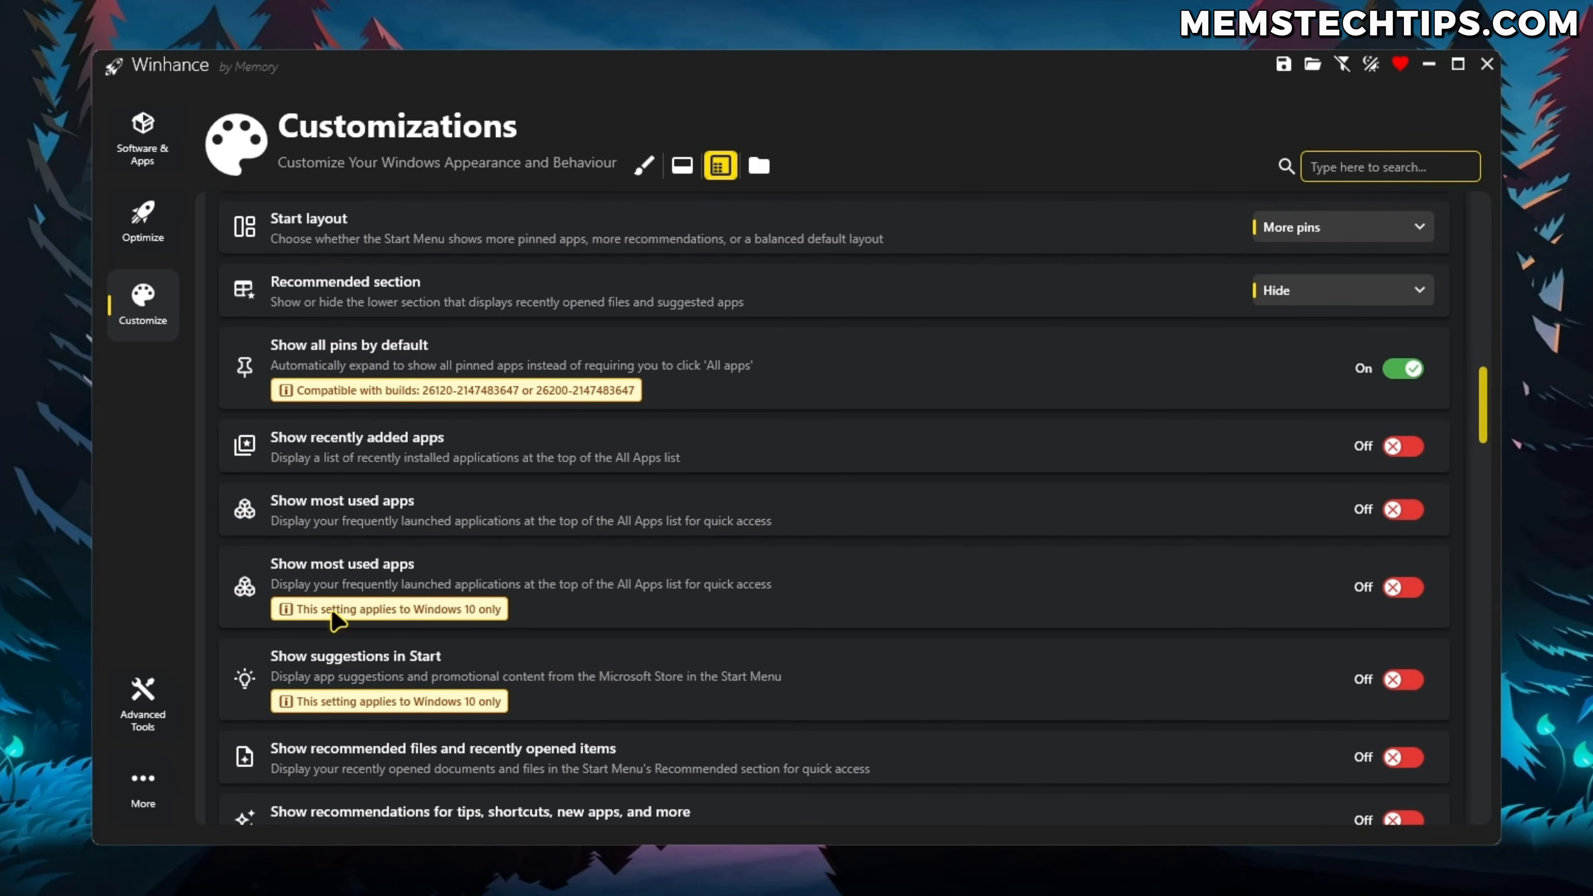
scroll(539, 621, down, 2)
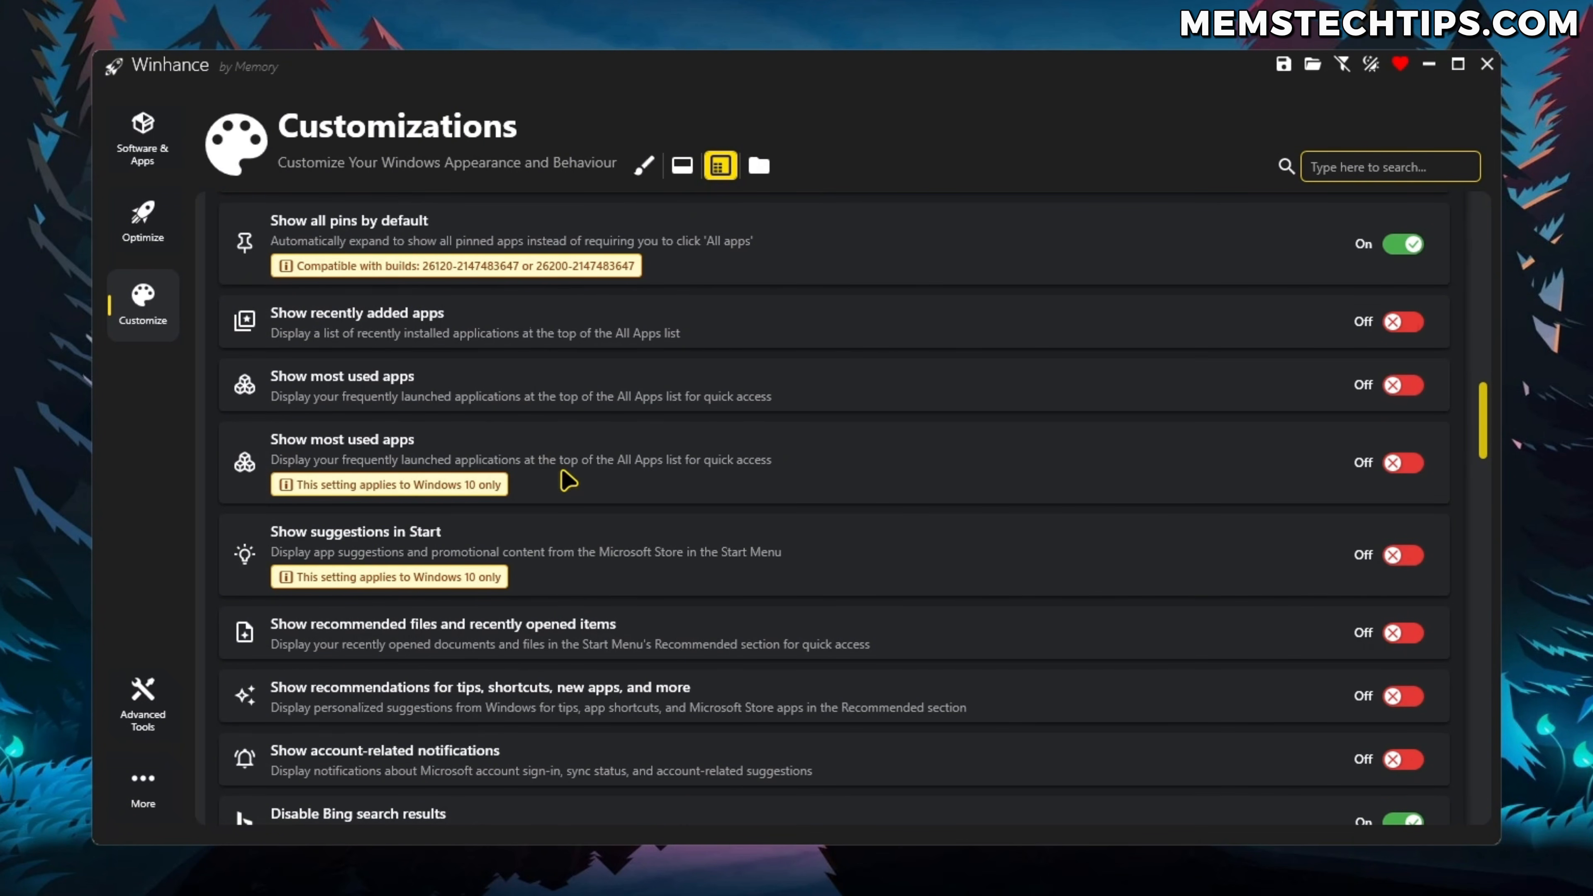
Examine which Taskbar and Start Menu customizations are labelled as applying to Windows 10 only
scroll(730, 542, up, 3)
scroll(730, 550, up, 2)
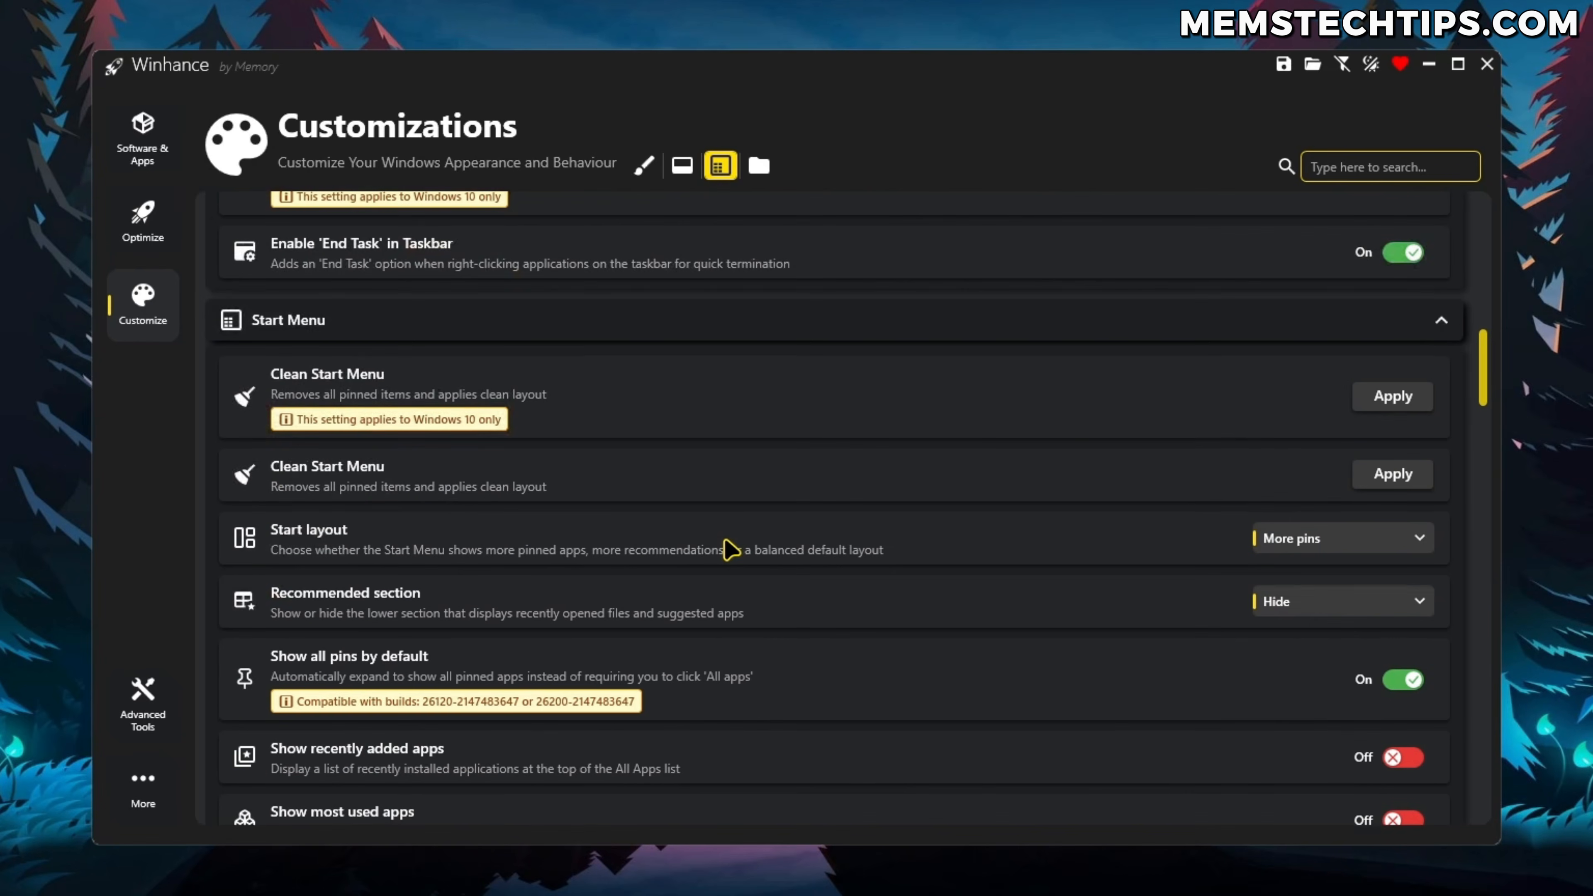
scroll(729, 552, up, 2)
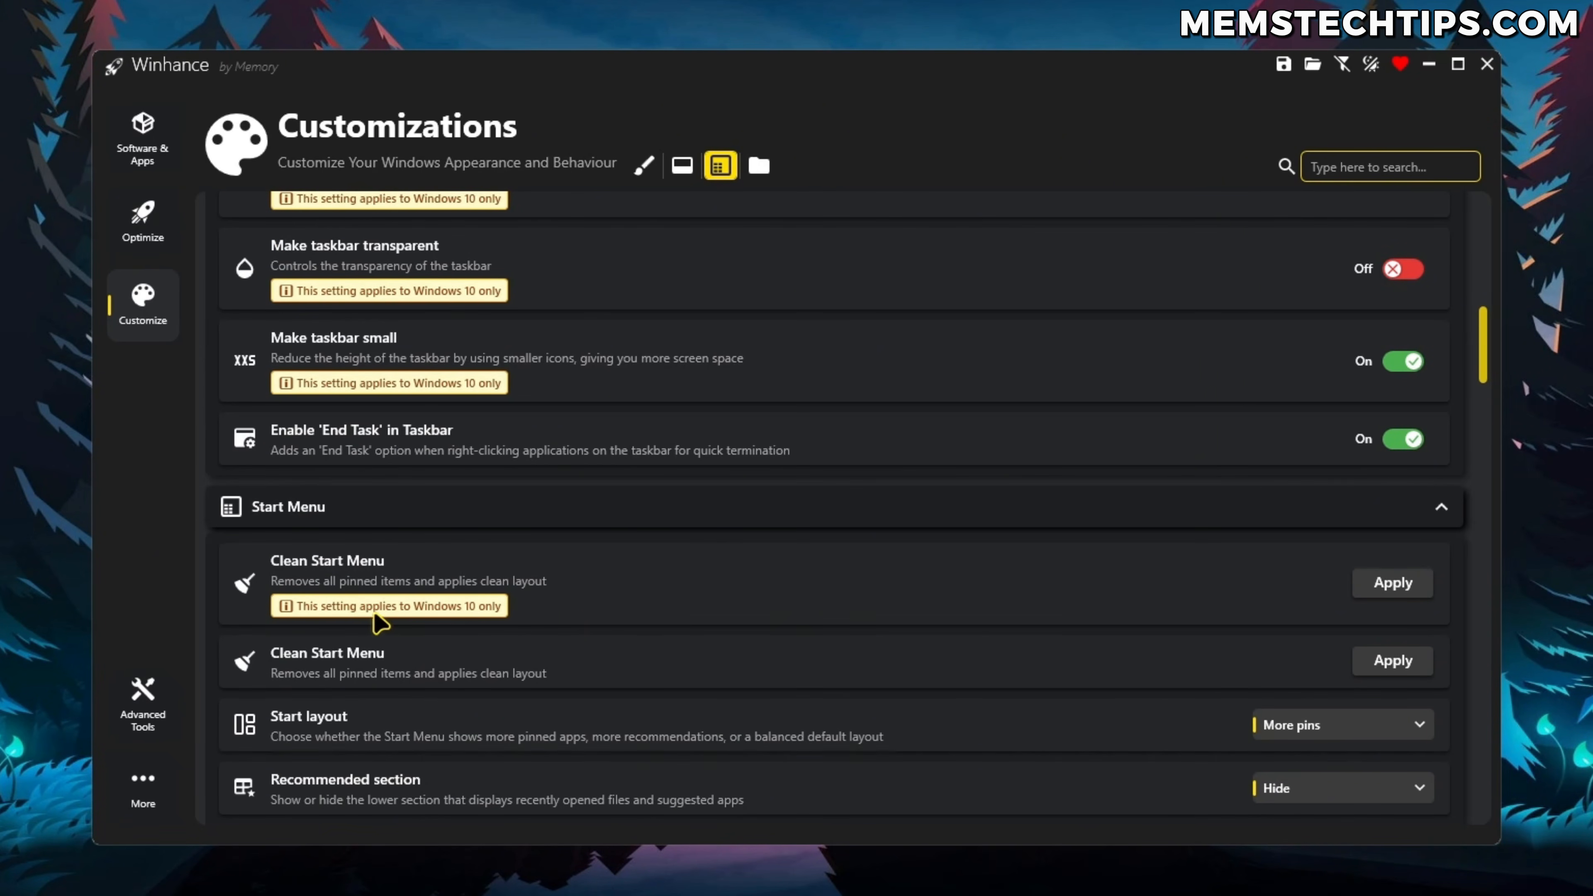
scroll(476, 616, up, 1)
scroll(475, 617, up, 3)
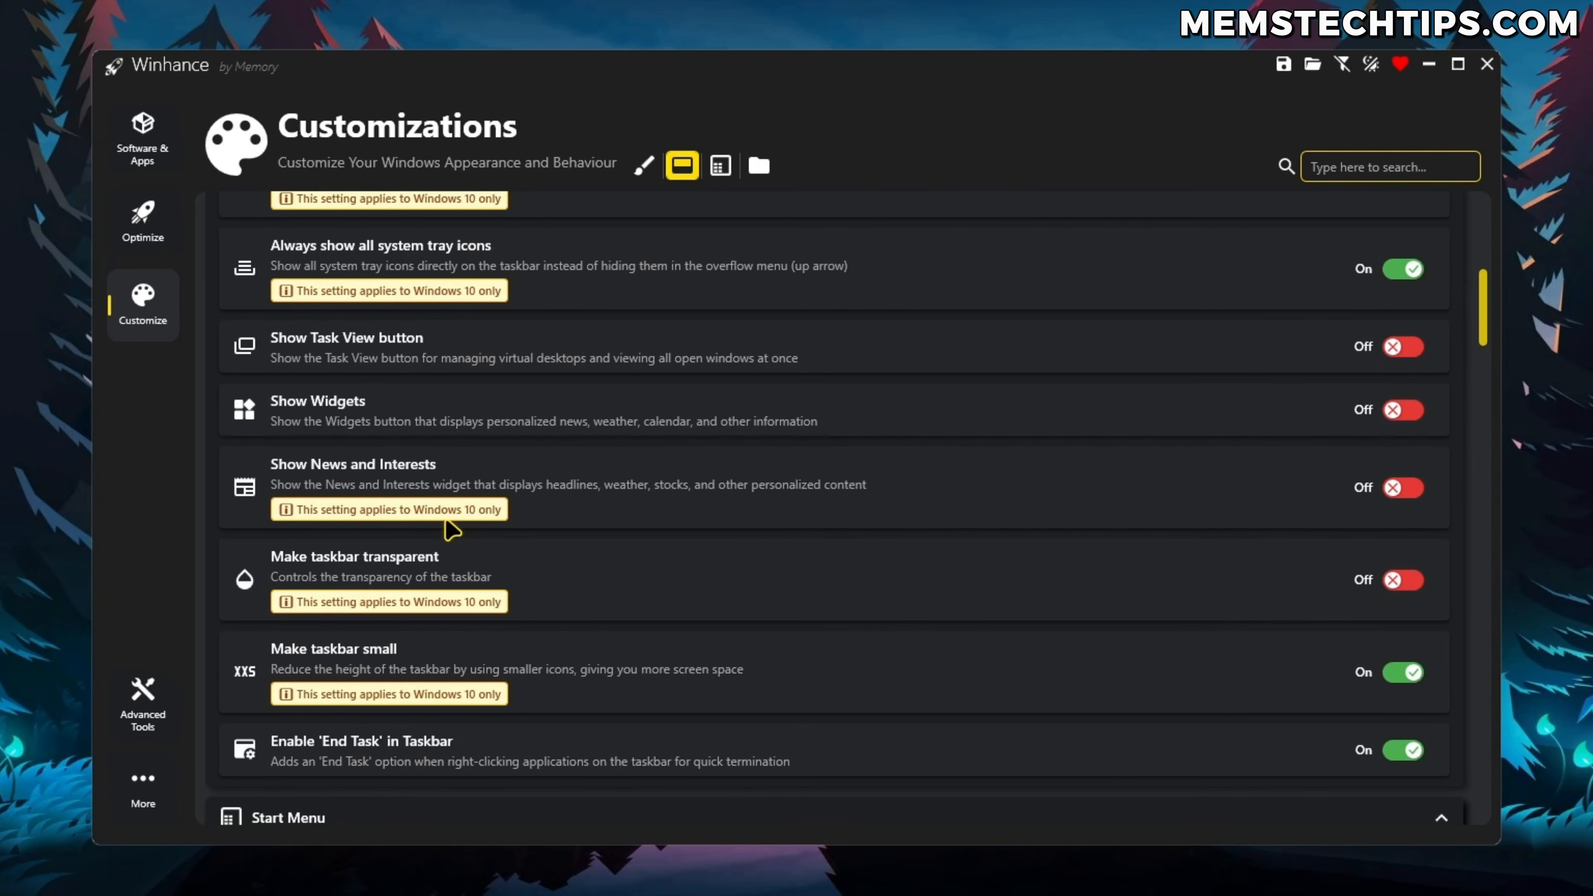
scroll(519, 531, up, 1)
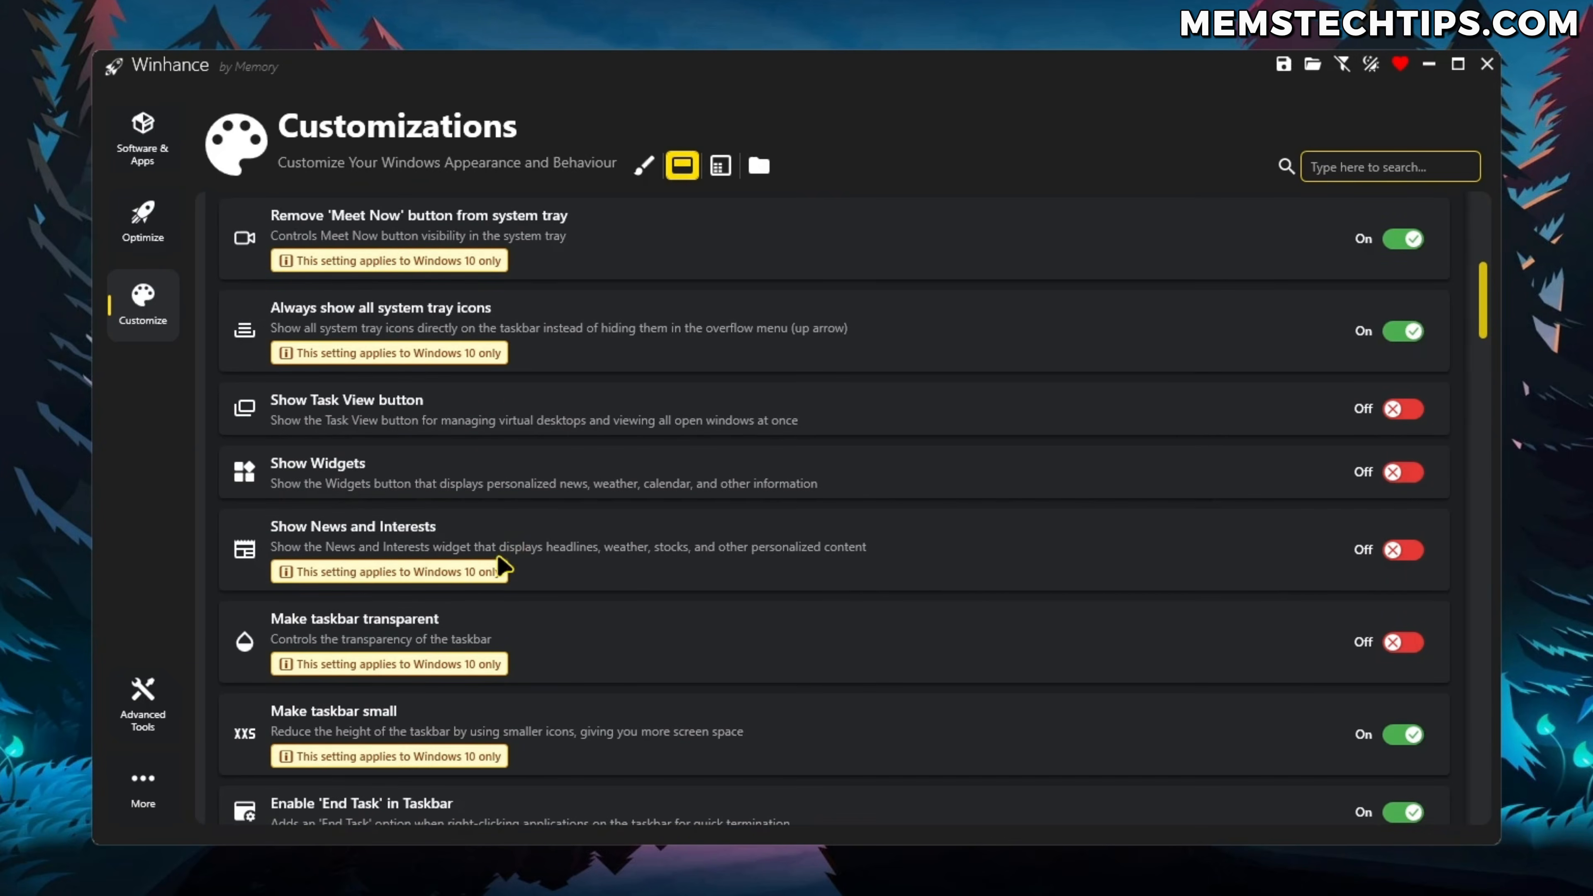
scroll(564, 582, up, 3)
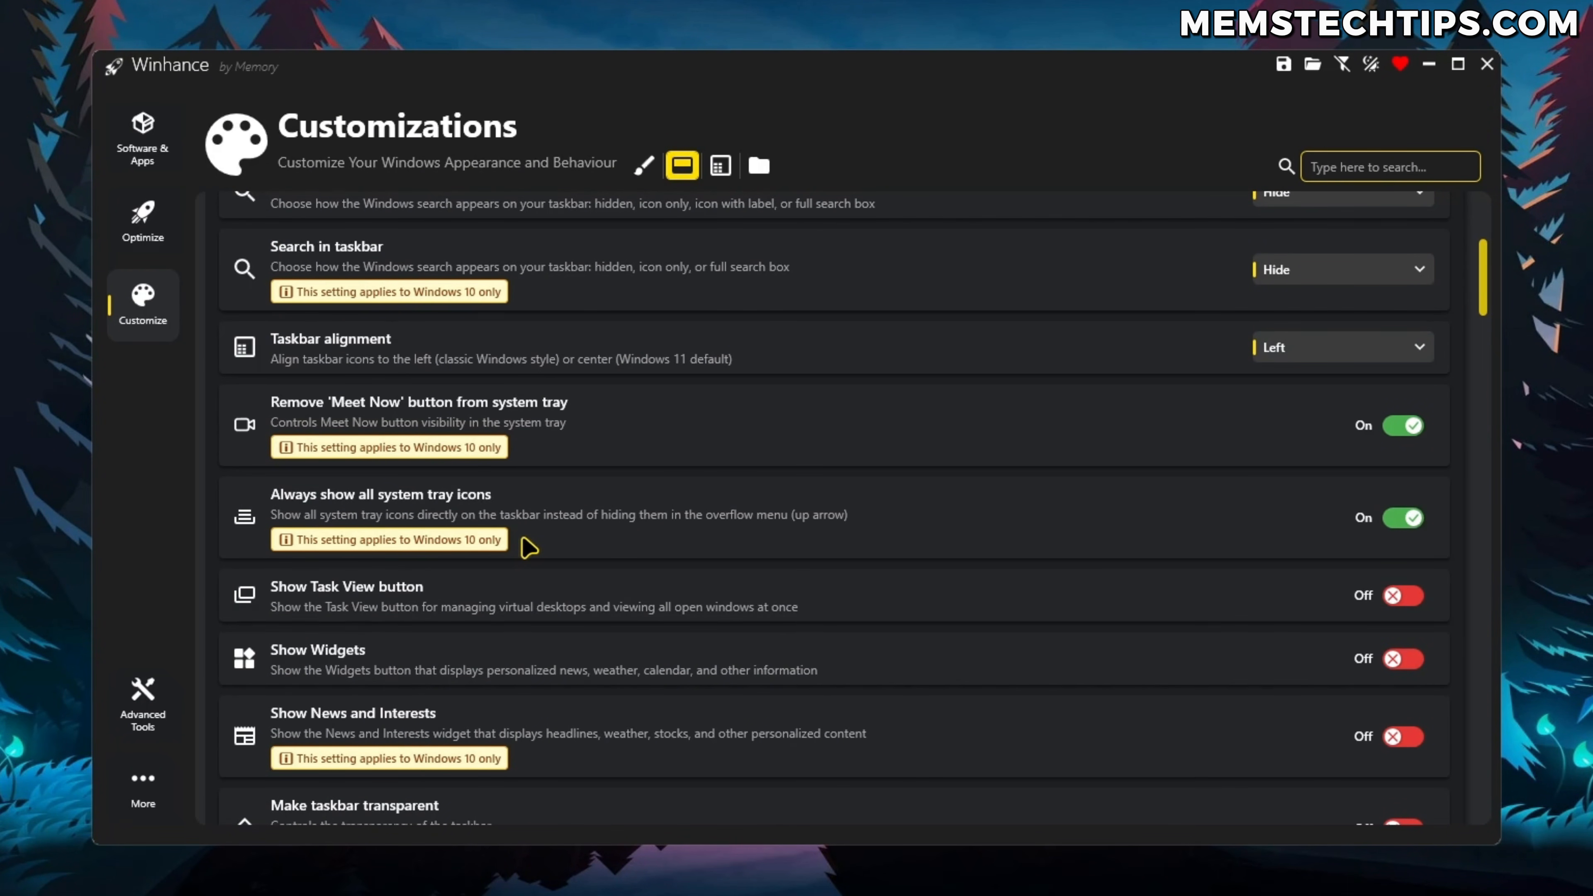
scroll(528, 547, down, 10)
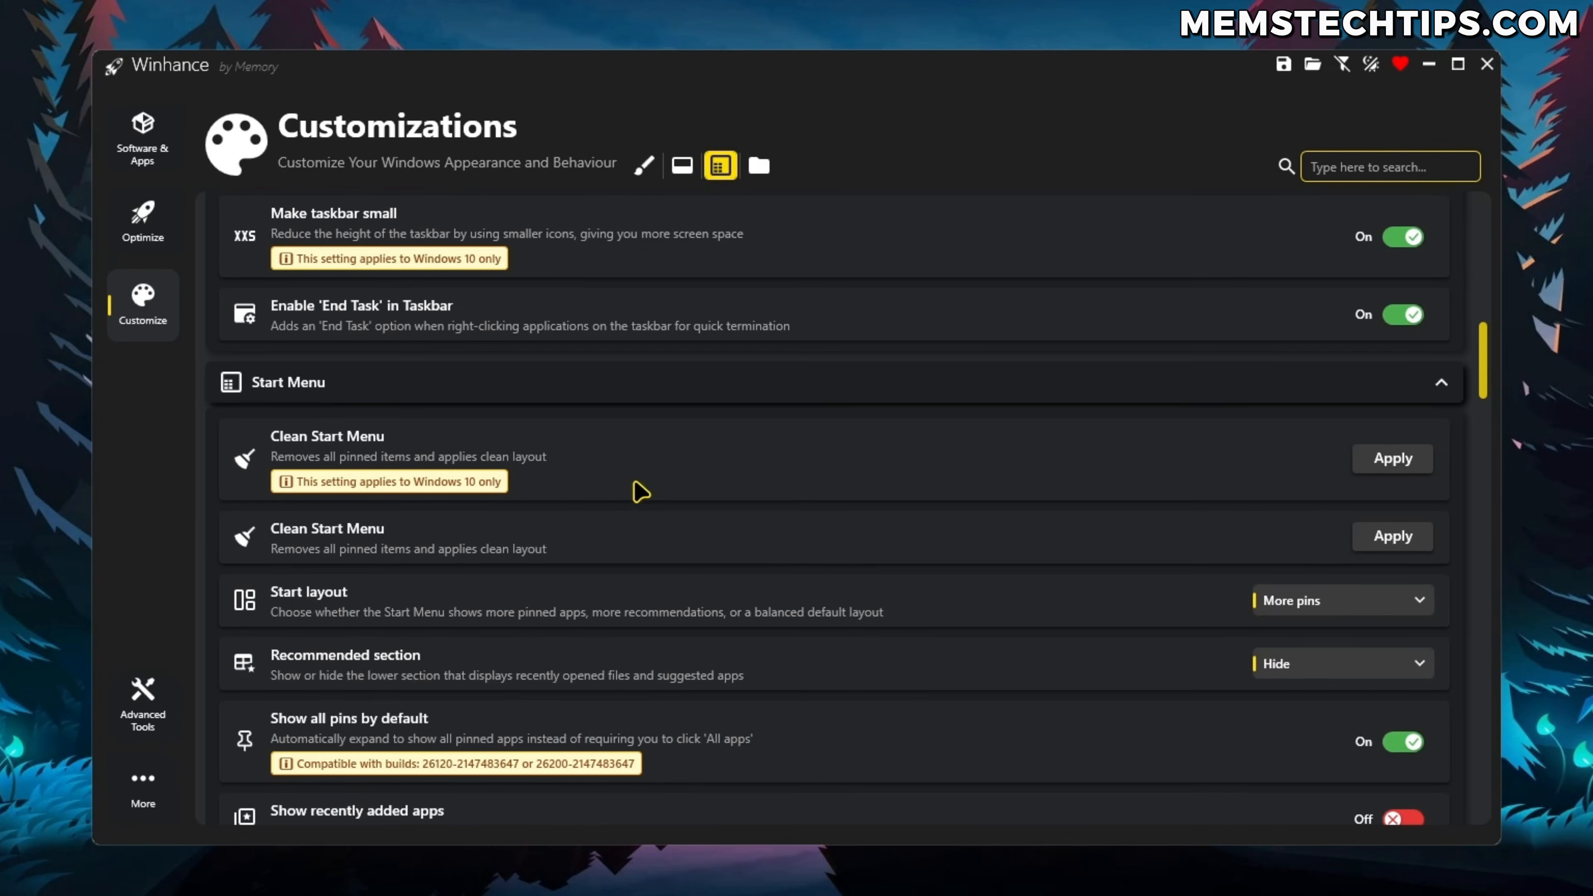
Recheck the Windows apps selected for removal, and generate an autounattend.xml from the current selections, saving it to the Desktop
click(130, 156)
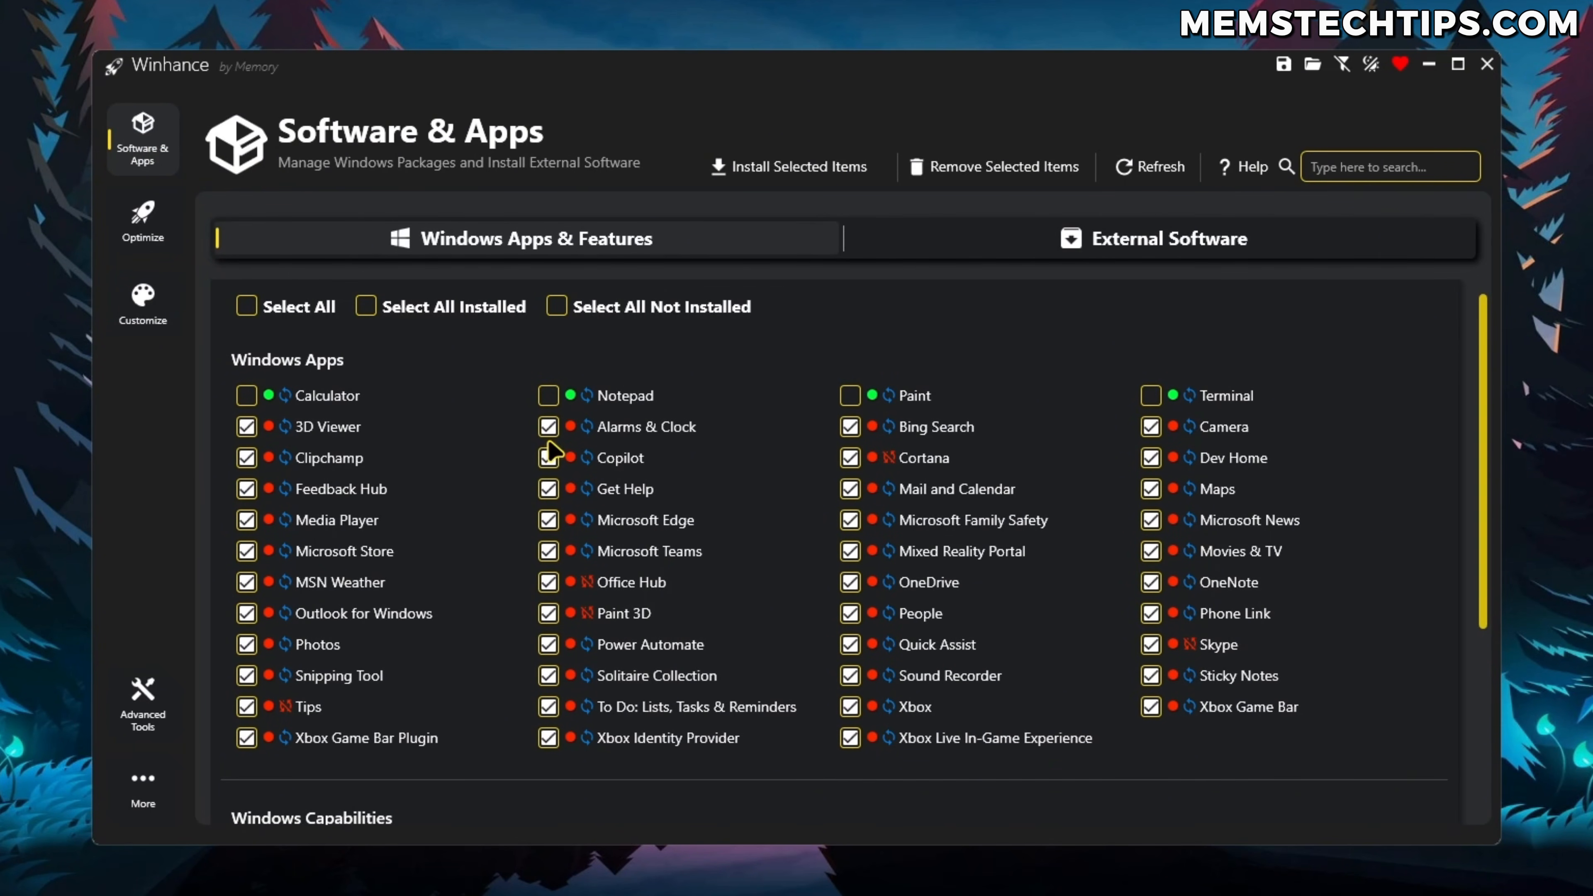
scroll(551, 564, down, 5)
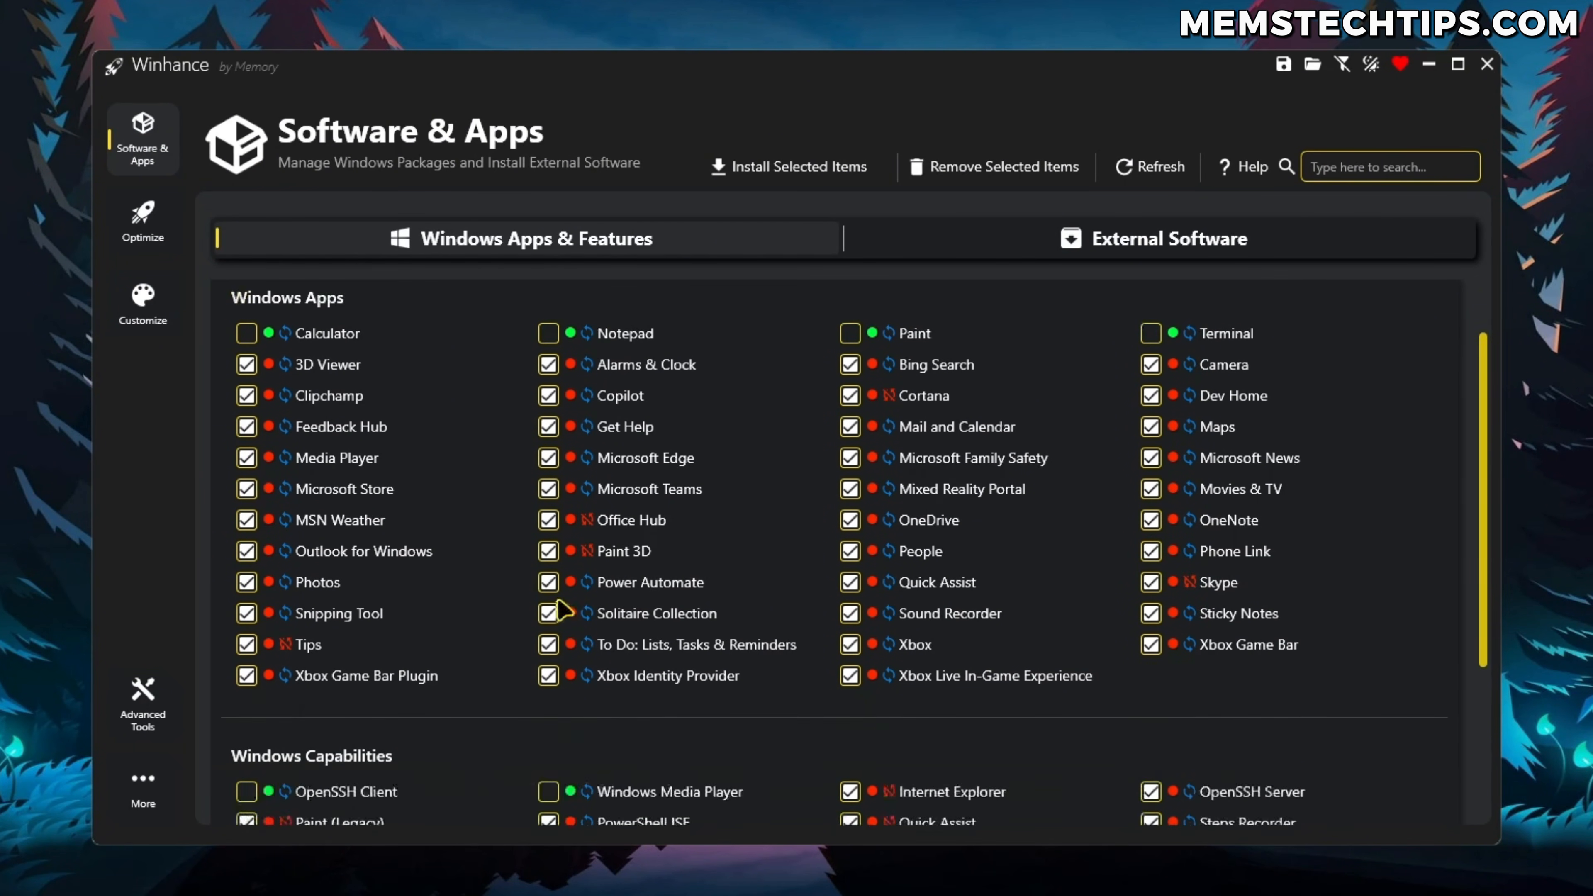
scroll(510, 683, up, 5)
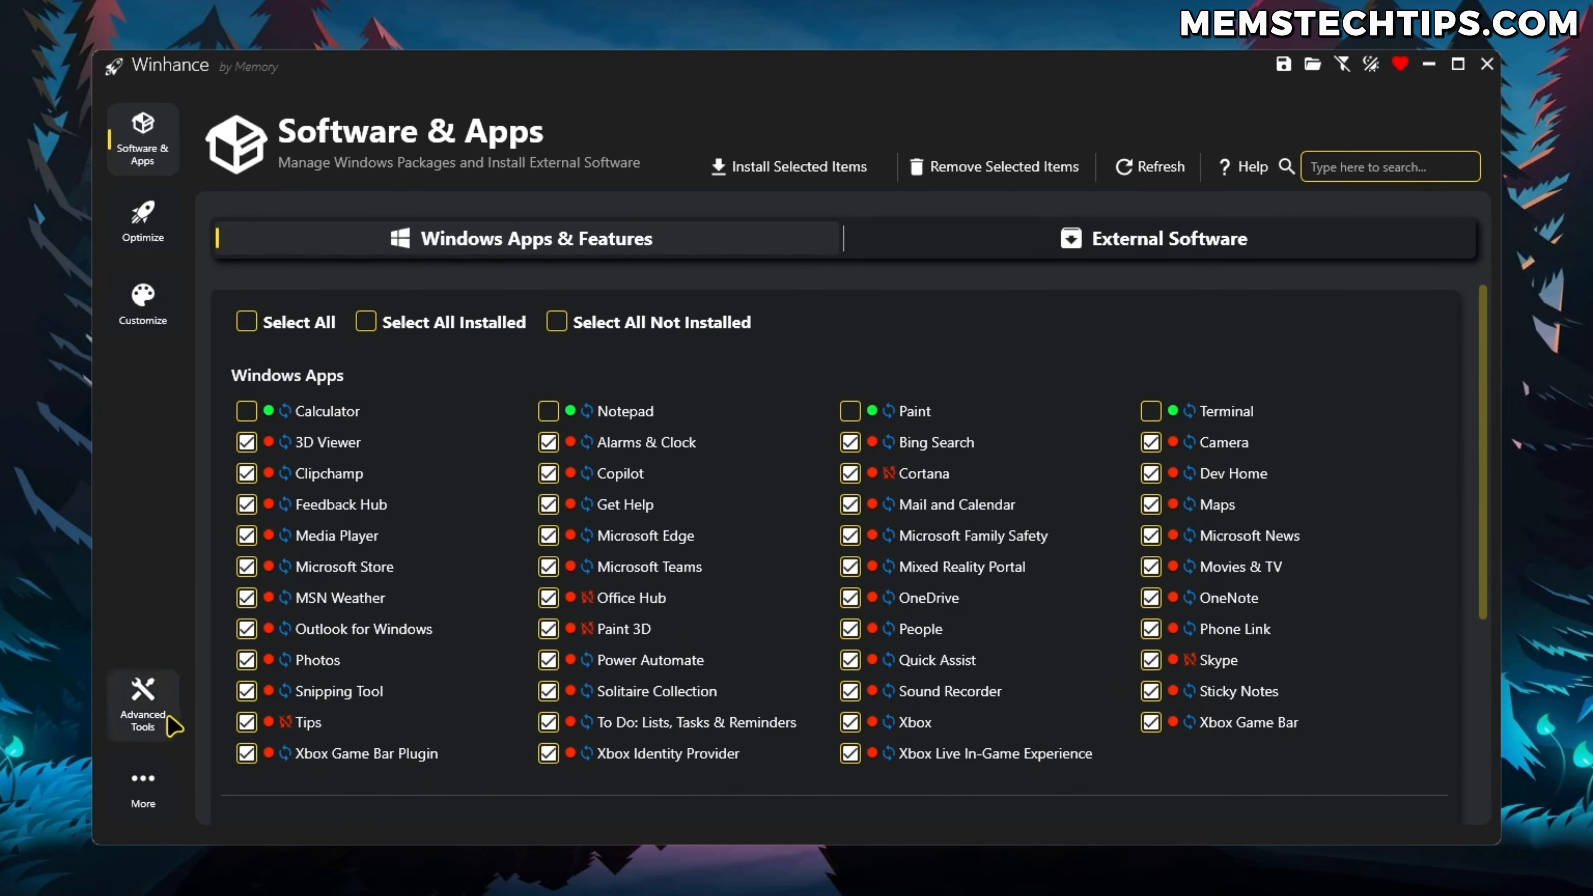
click(161, 697)
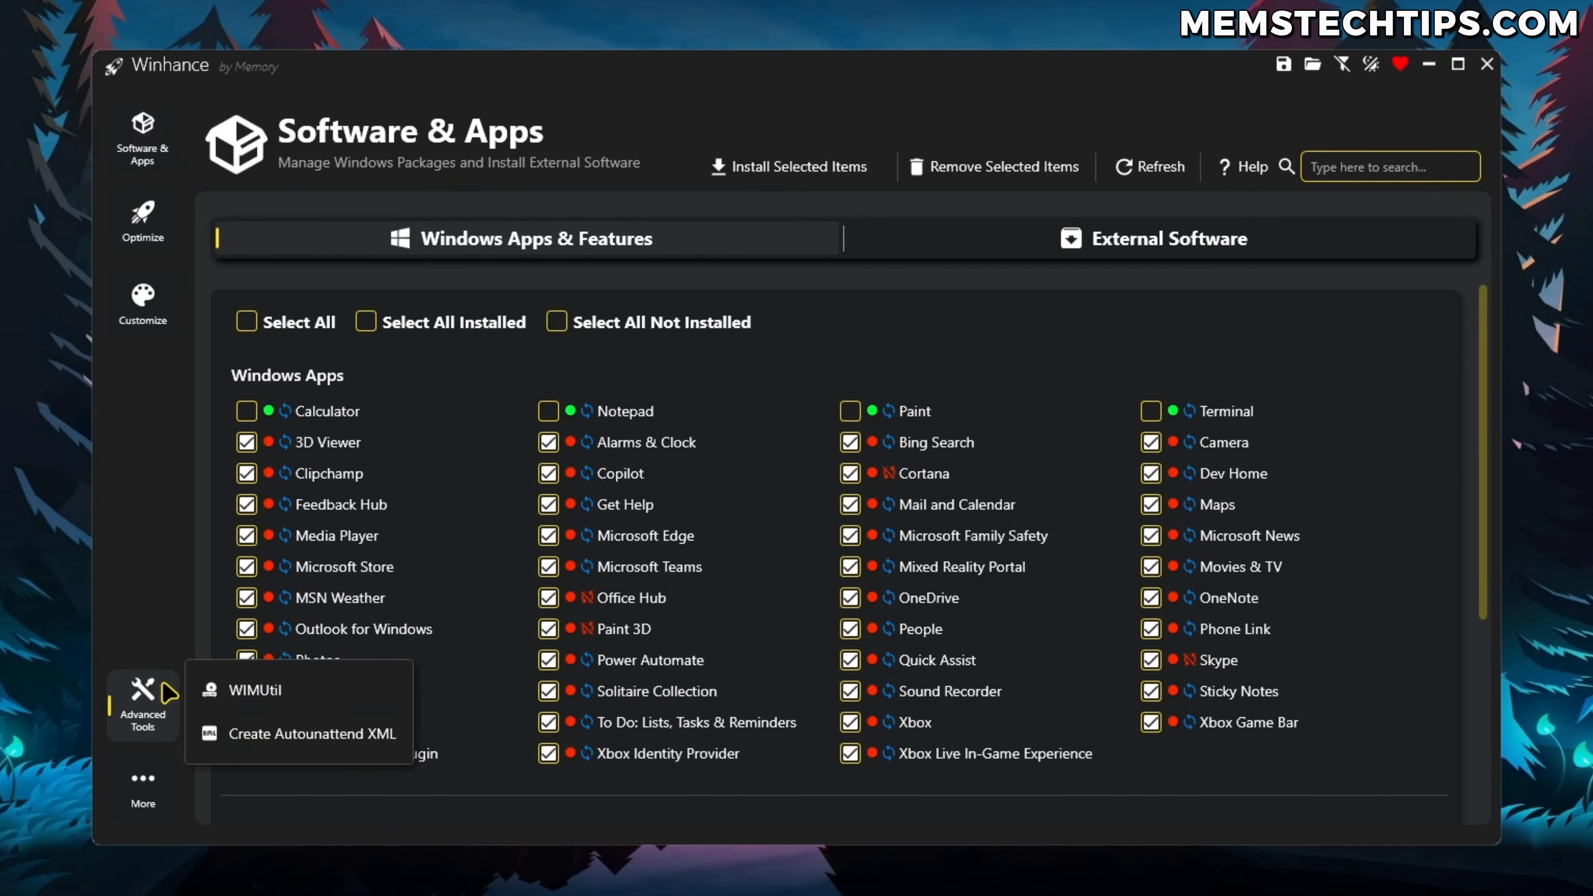
click(301, 736)
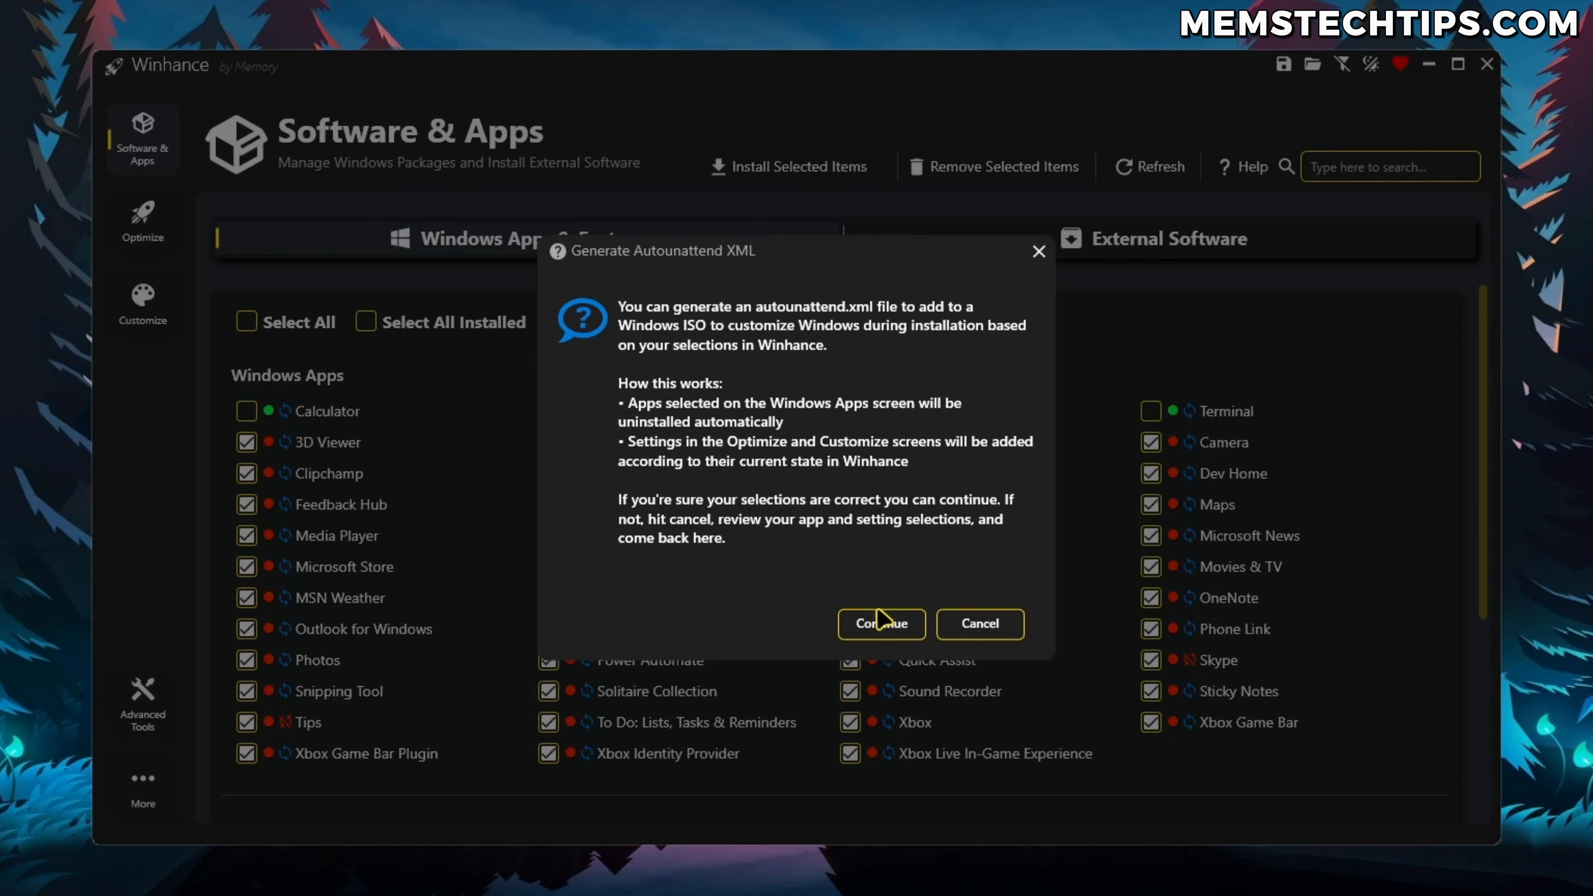
click(881, 623)
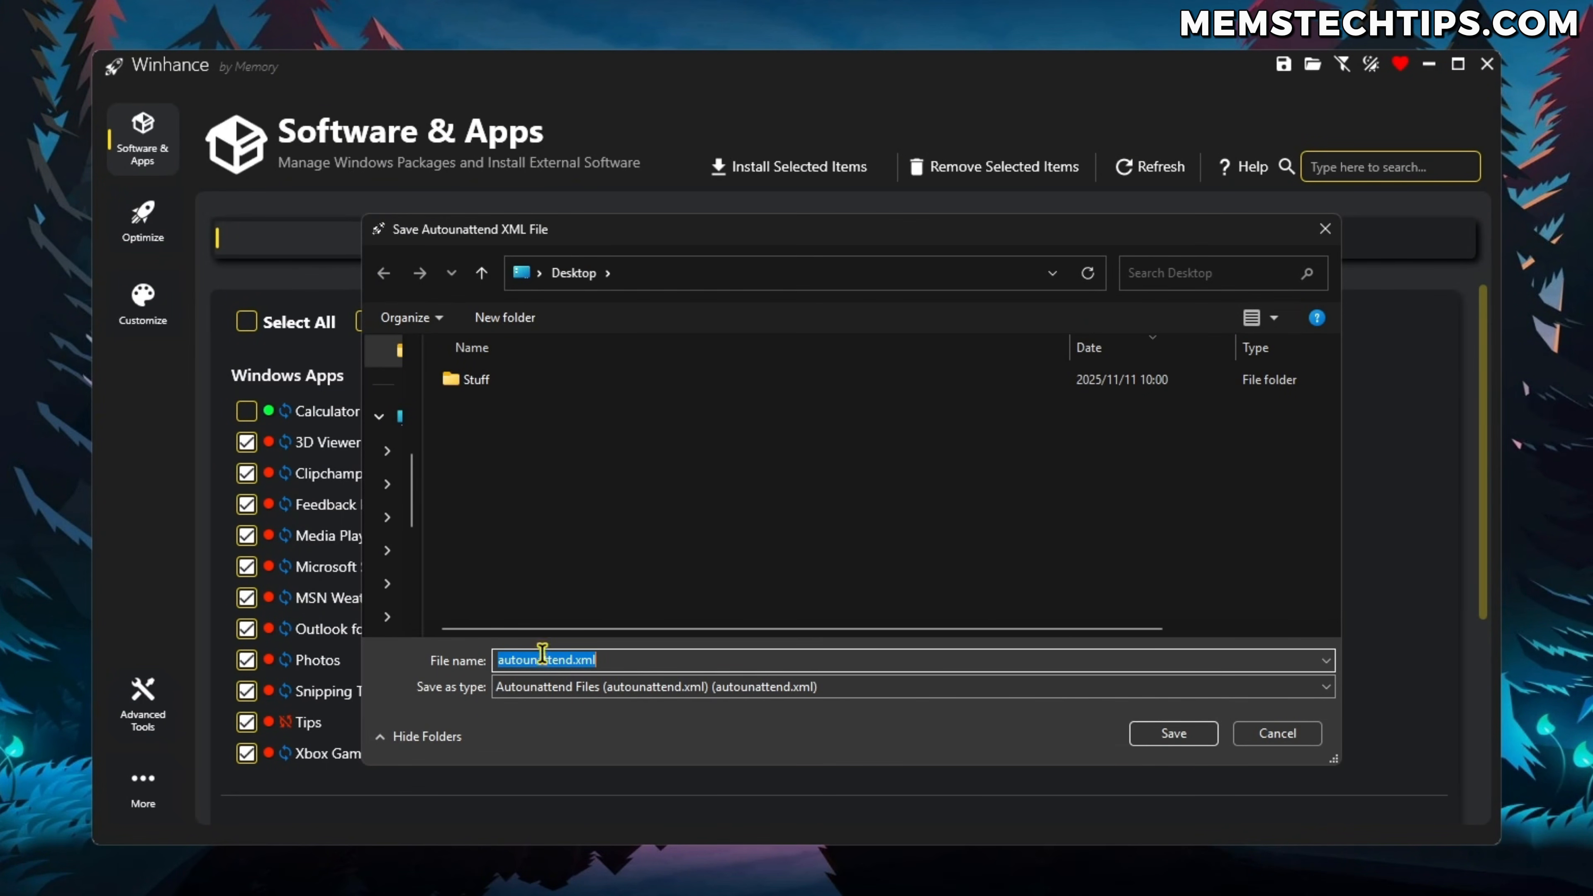
click(1172, 734)
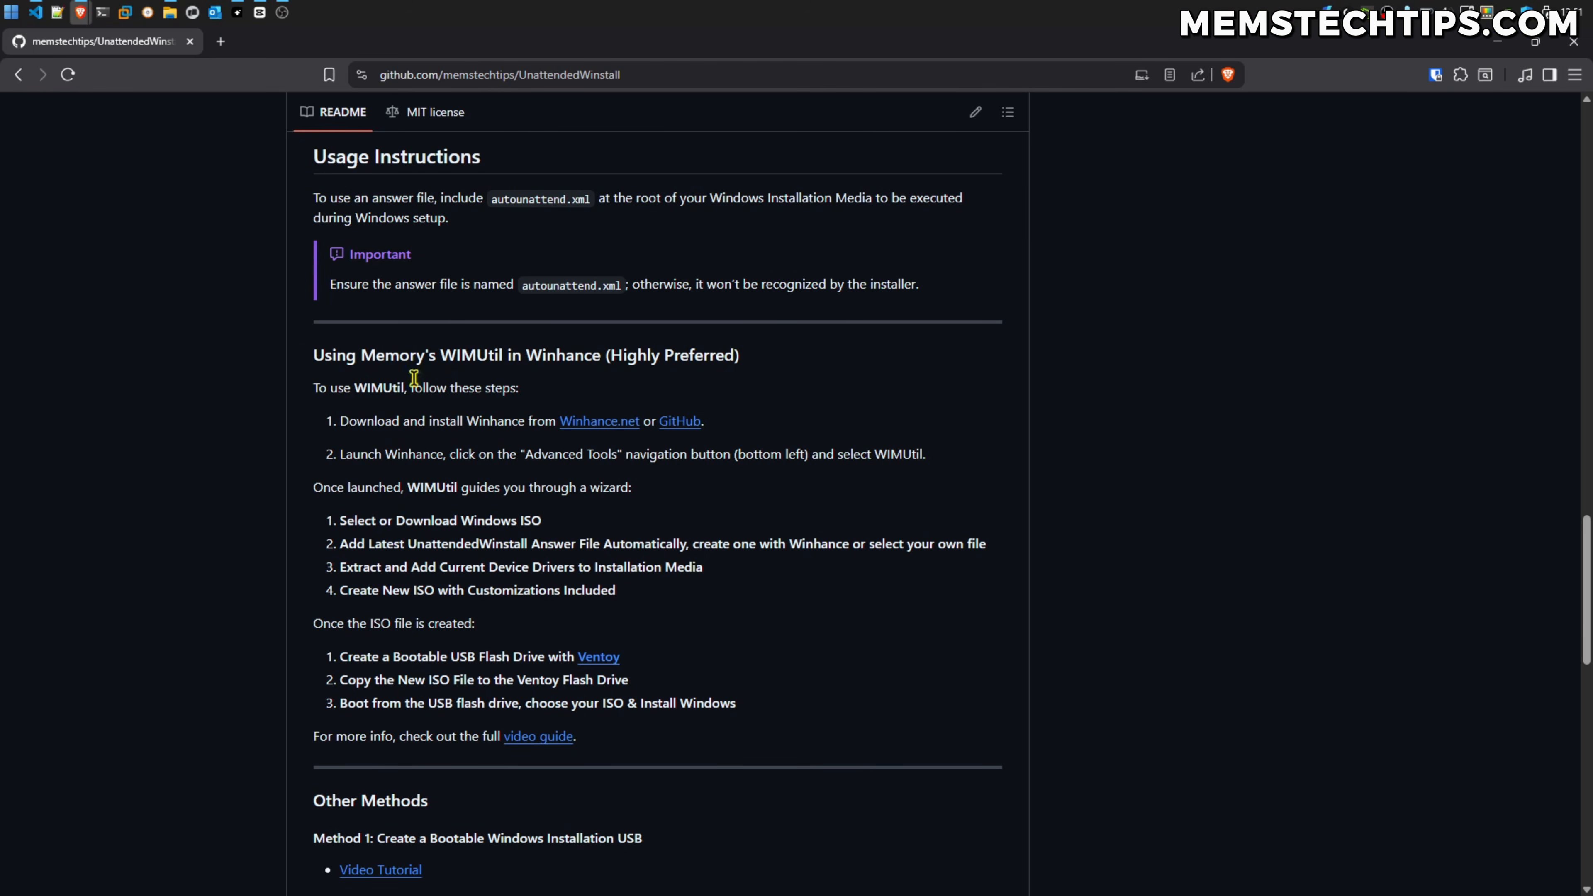
Examine the UnattendedWinstall README on GitHub for the WIMUtil instructions and the three other methods of using an answer file
drag(314, 364, 843, 403)
click(842, 403)
scroll(747, 499, down, 5)
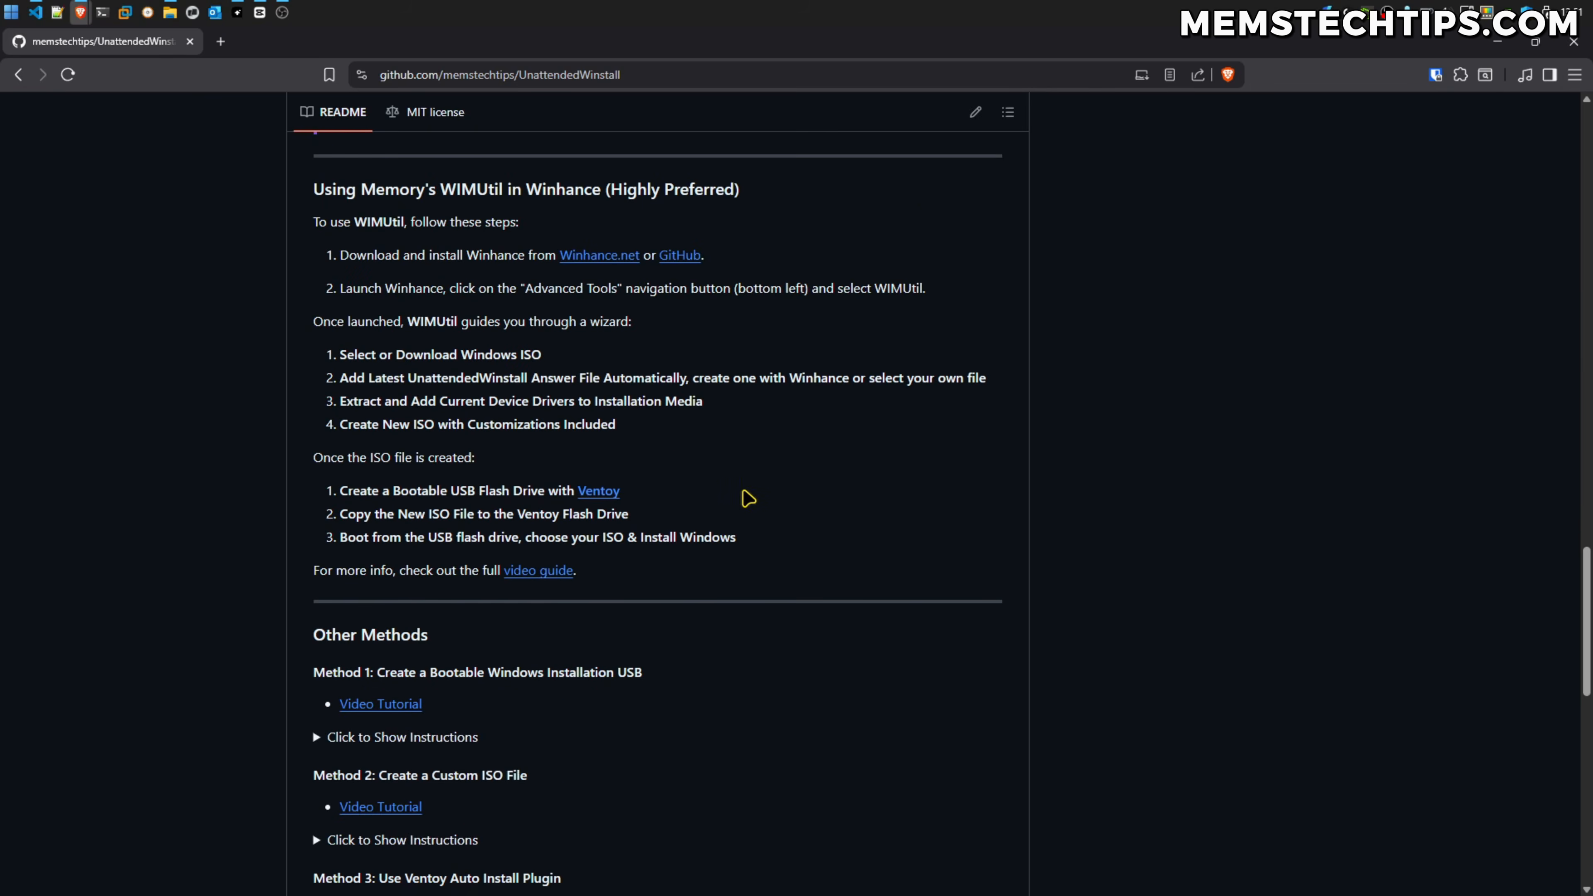
scroll(689, 490, down, 3)
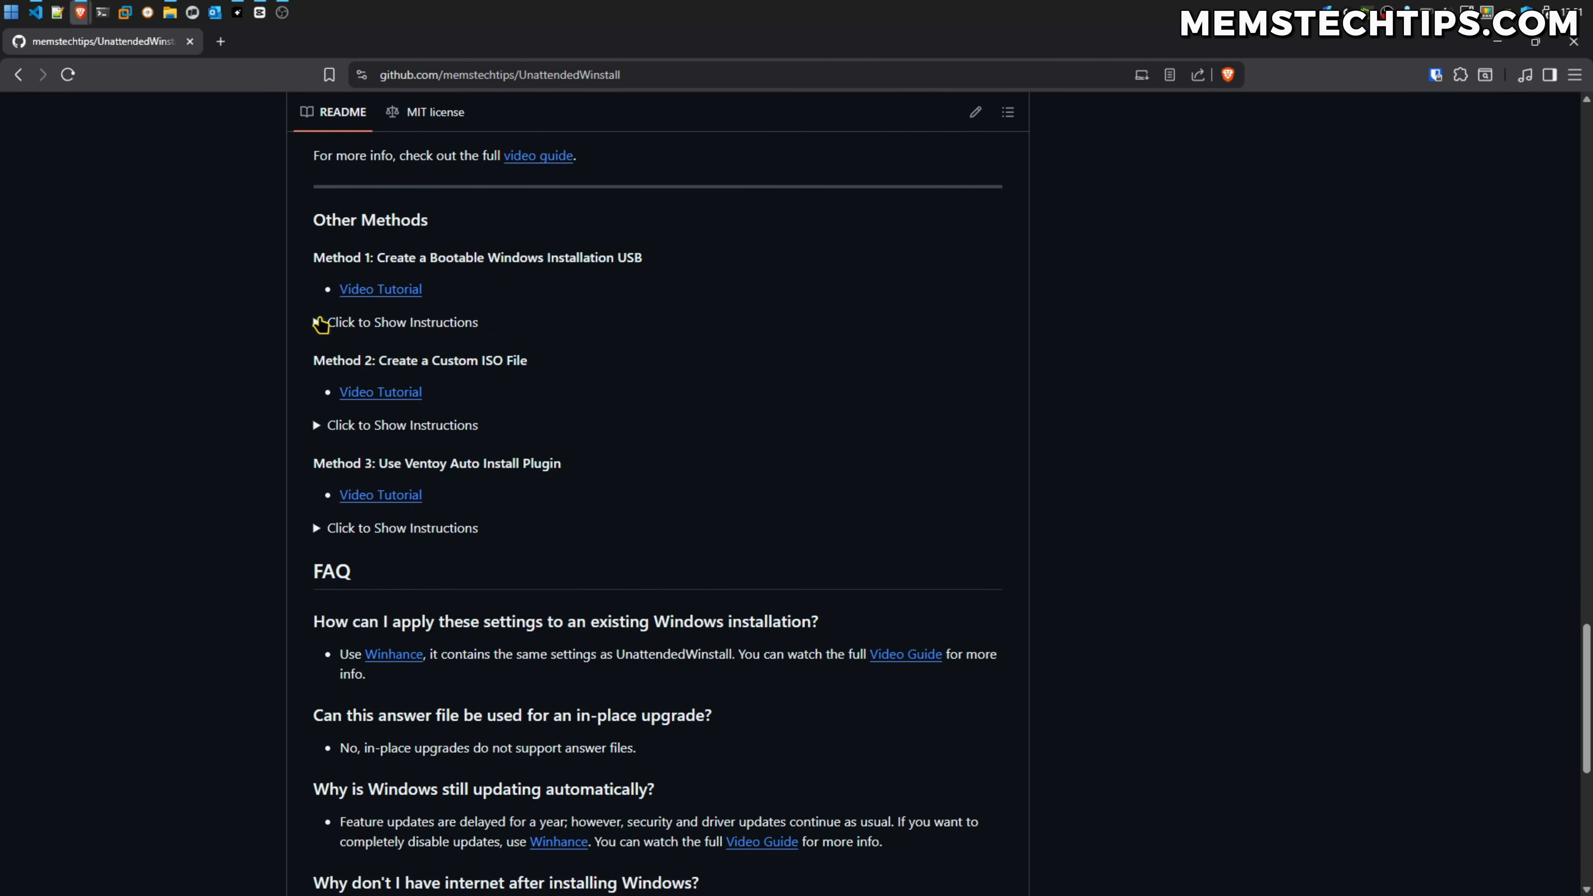
click(320, 324)
click(321, 322)
click(318, 427)
click(317, 426)
scroll(339, 449, down, 1)
click(315, 447)
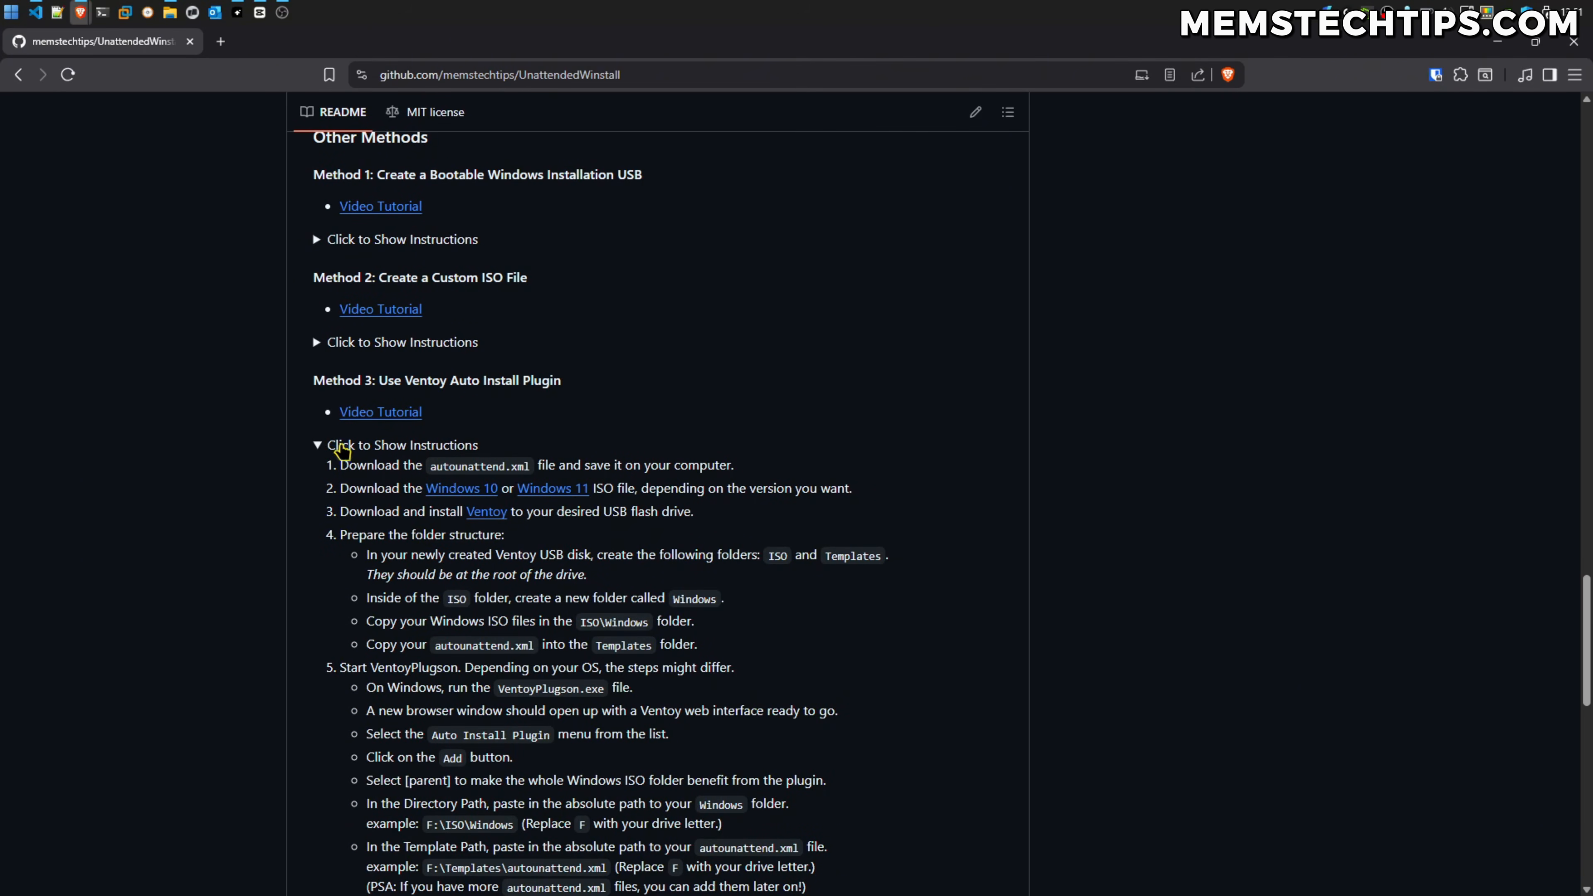
click(318, 447)
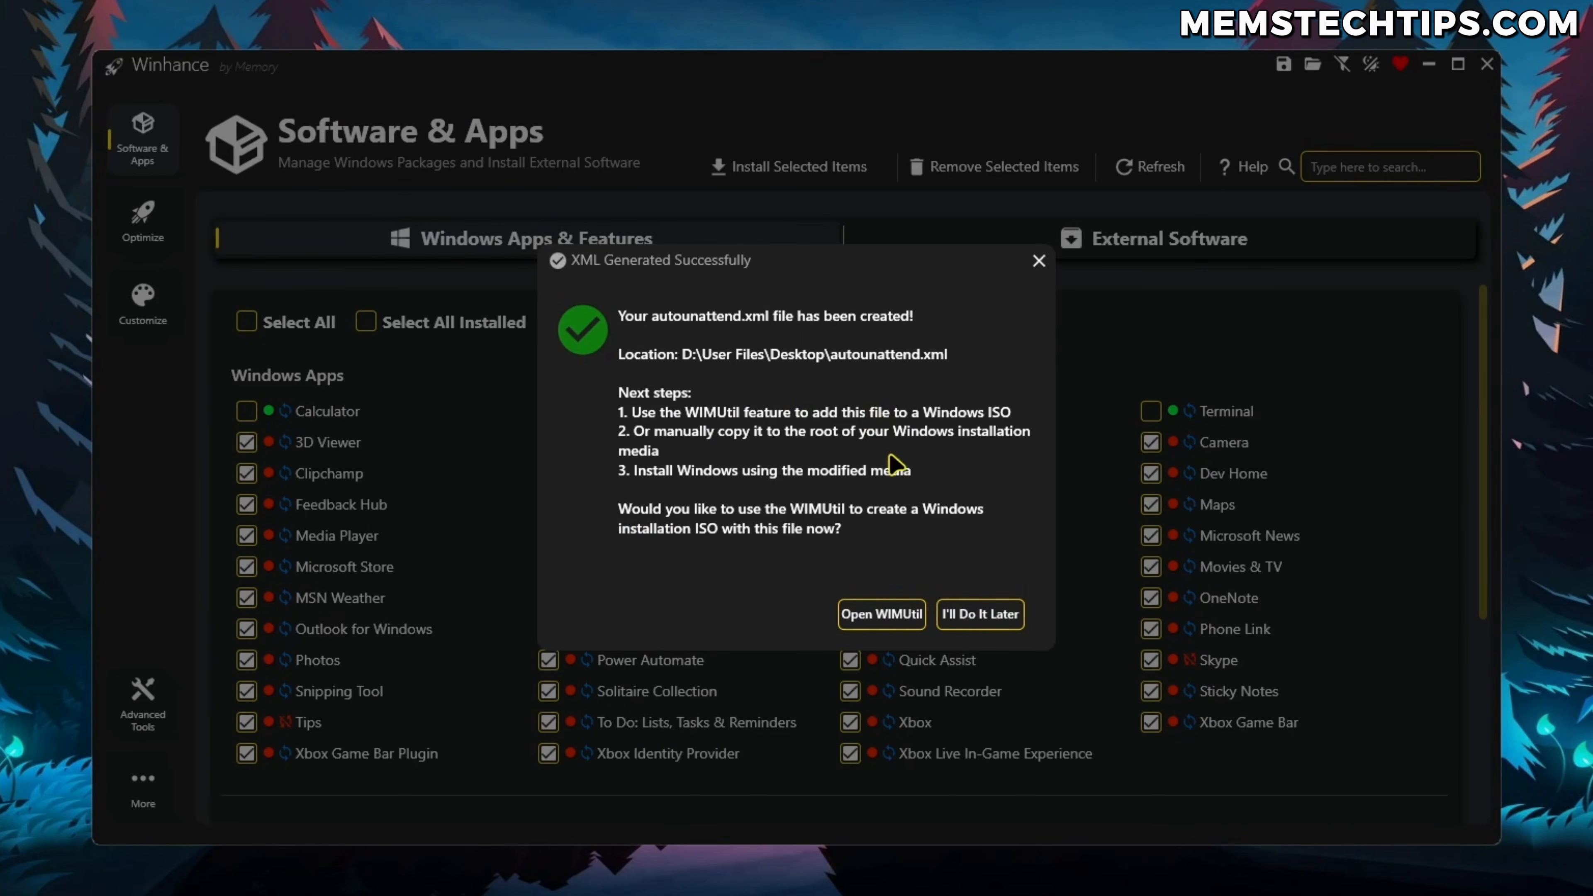
Open WIMUtil from the XML generation dialog and choose Win11_25H2_English_x64.iso on the Desktop as the source Windows ISO
click(878, 623)
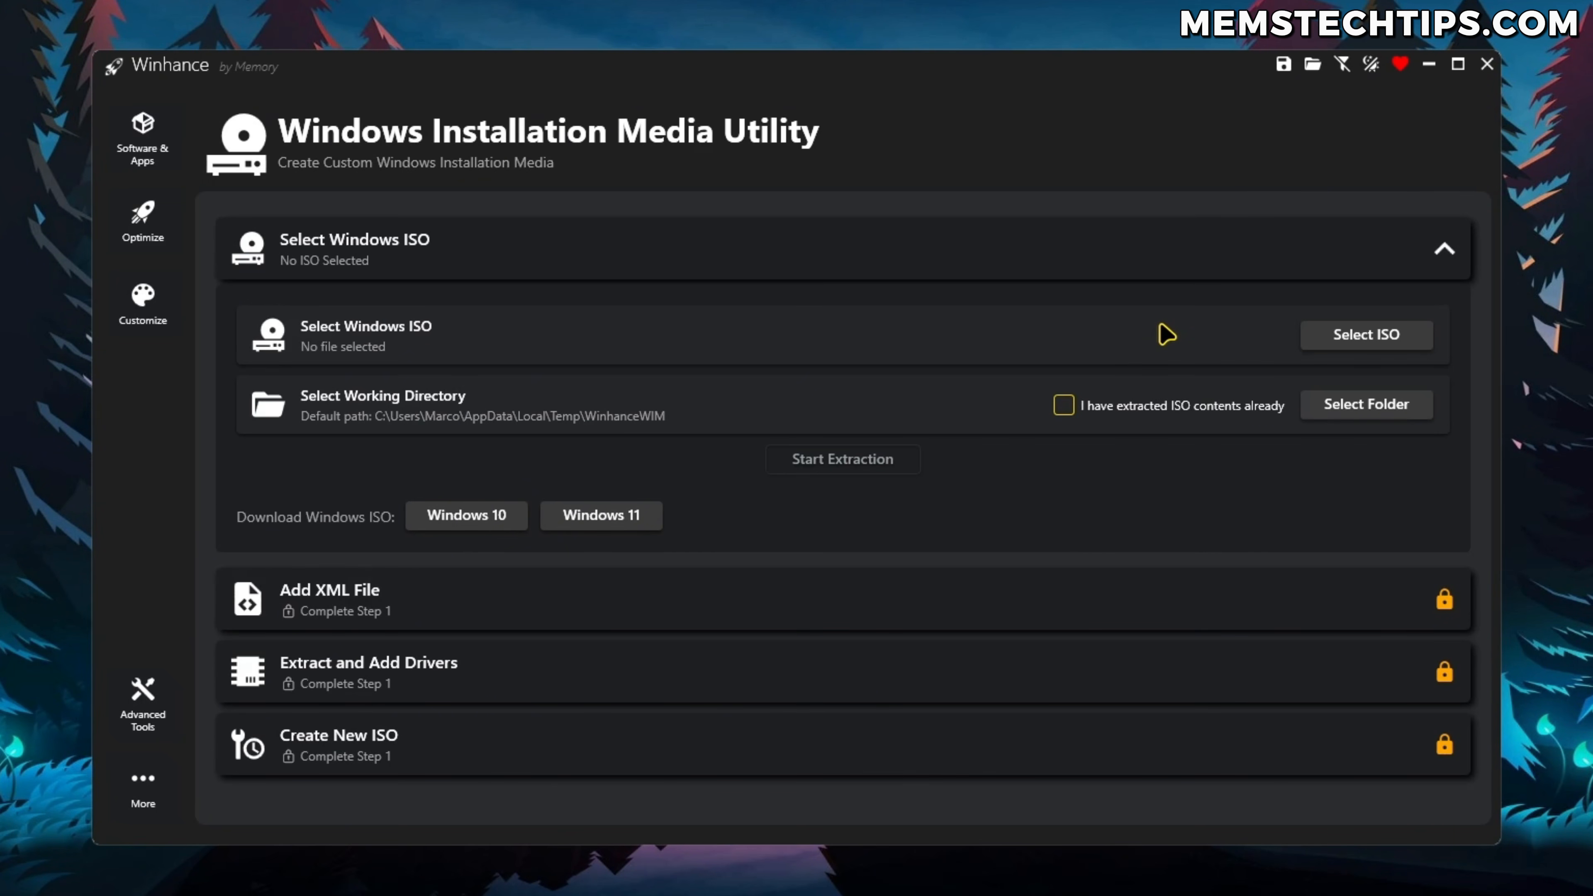
click(1358, 342)
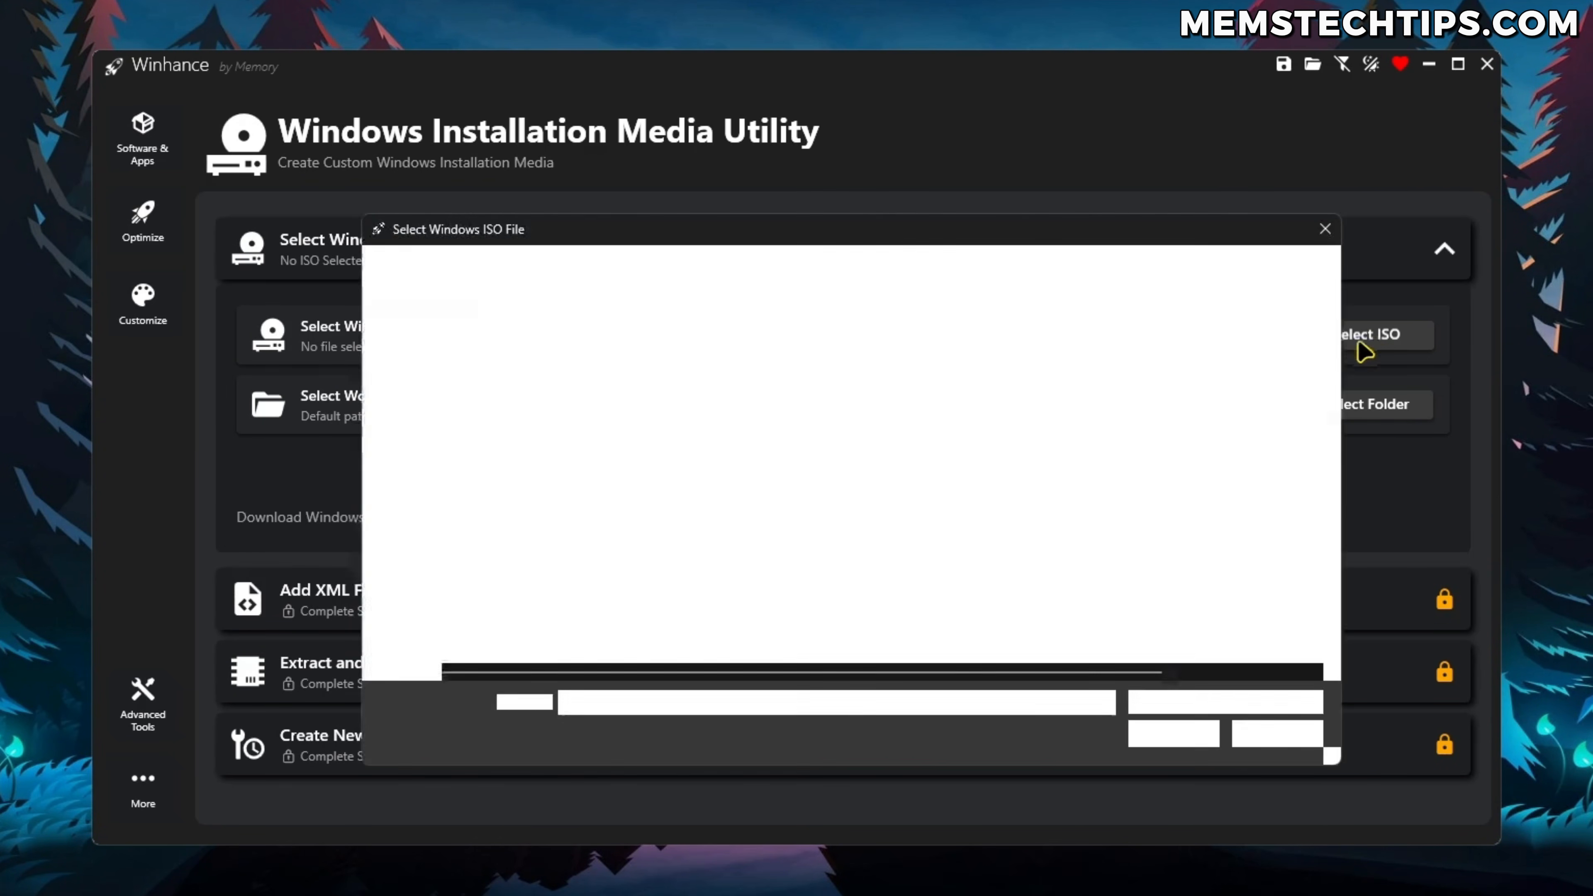
click(552, 426)
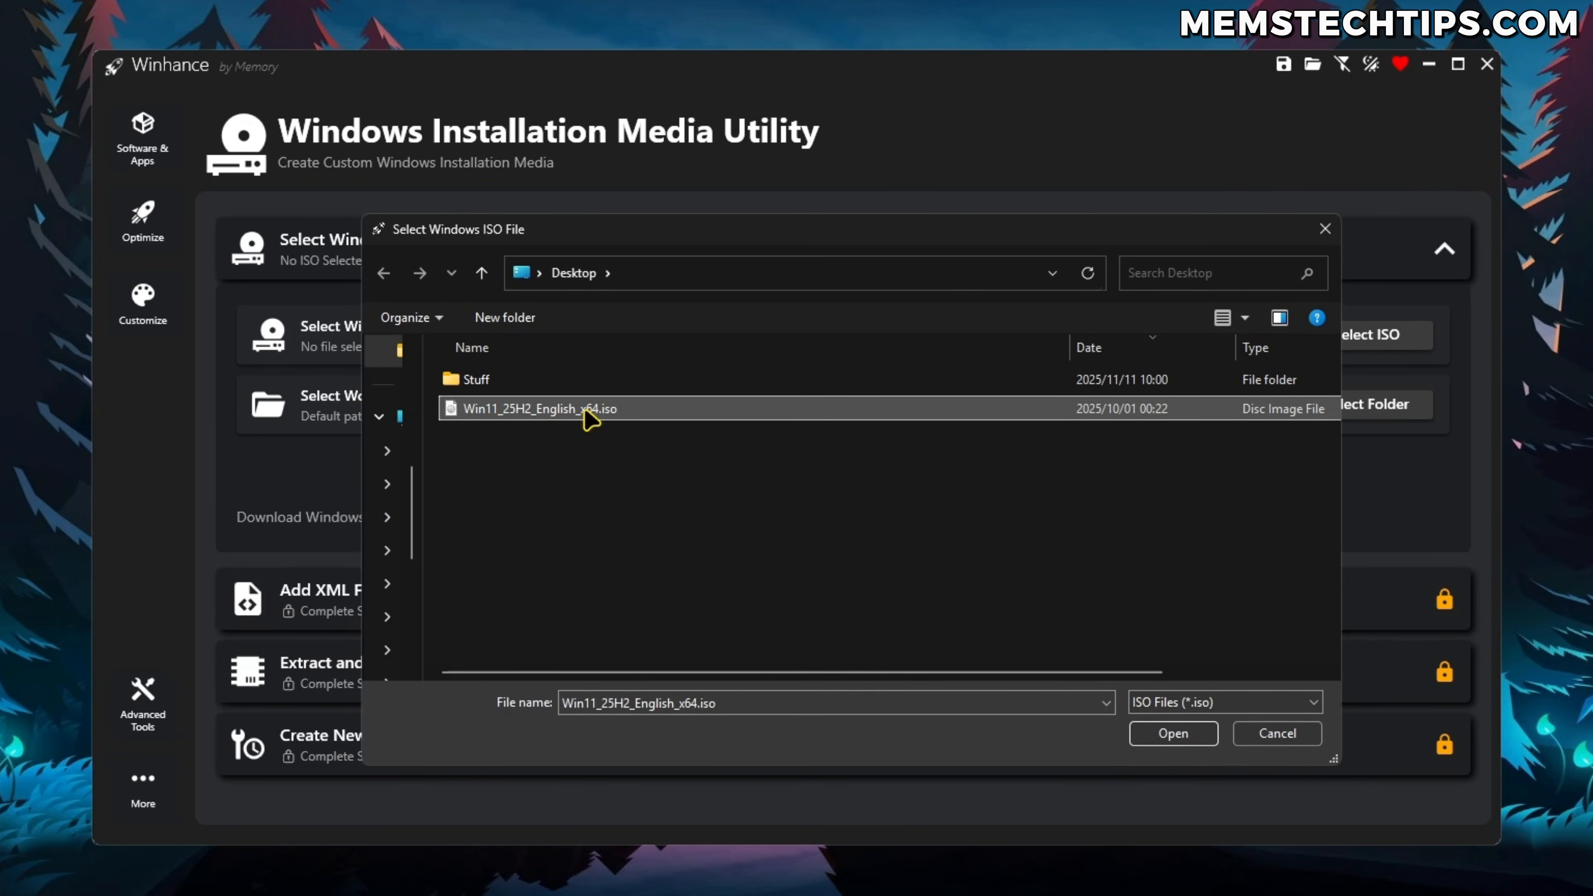
click(1173, 744)
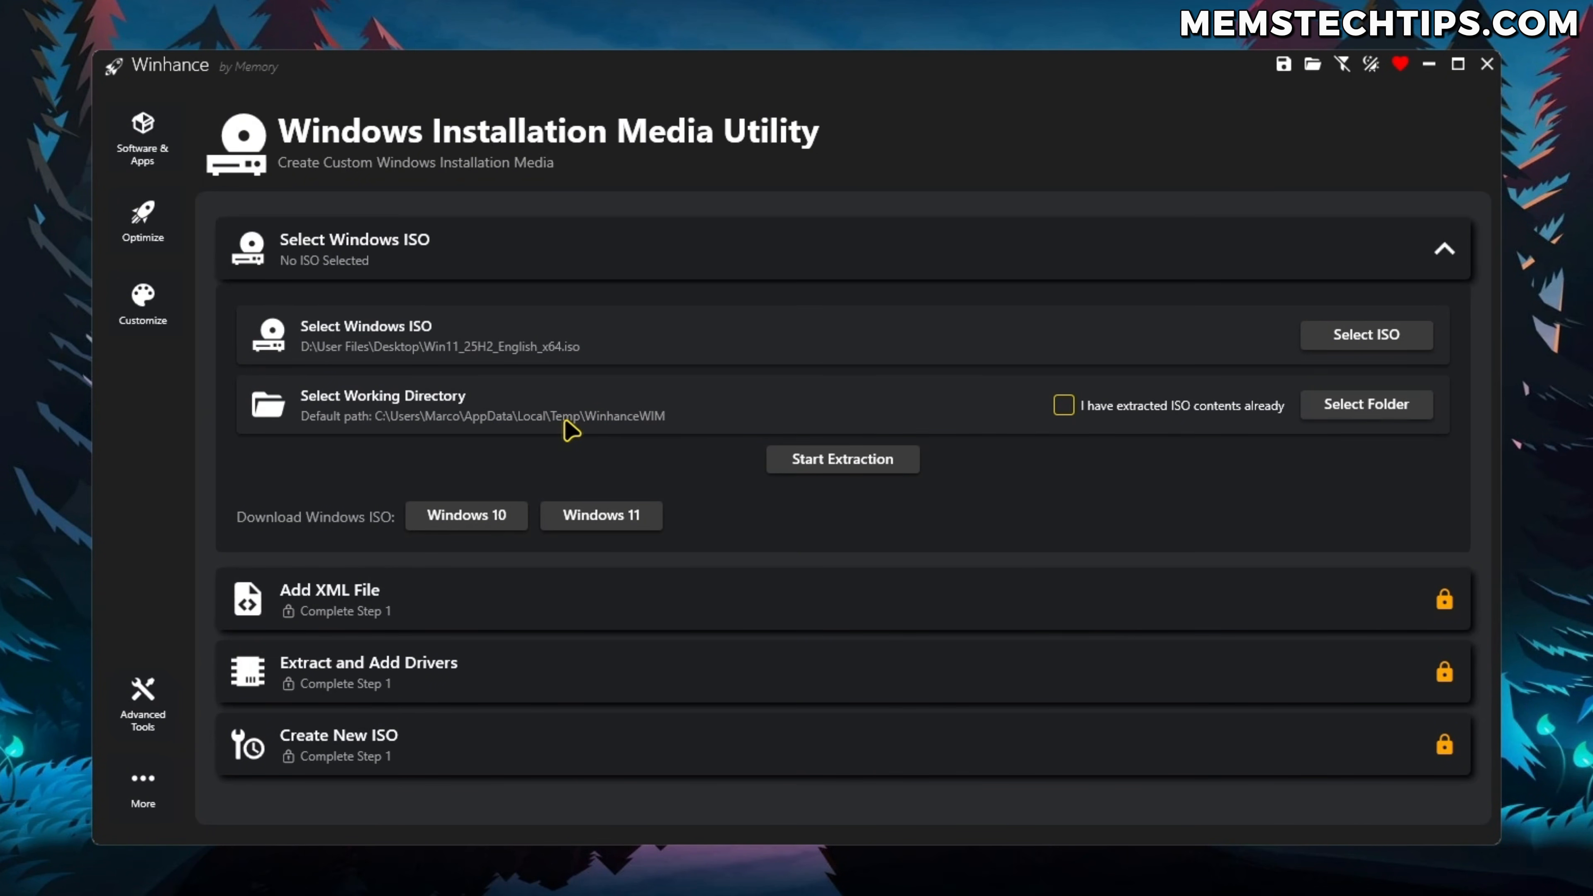
Set the working directory to the Desktop and extract the contents of the Windows ISO there
click(1367, 419)
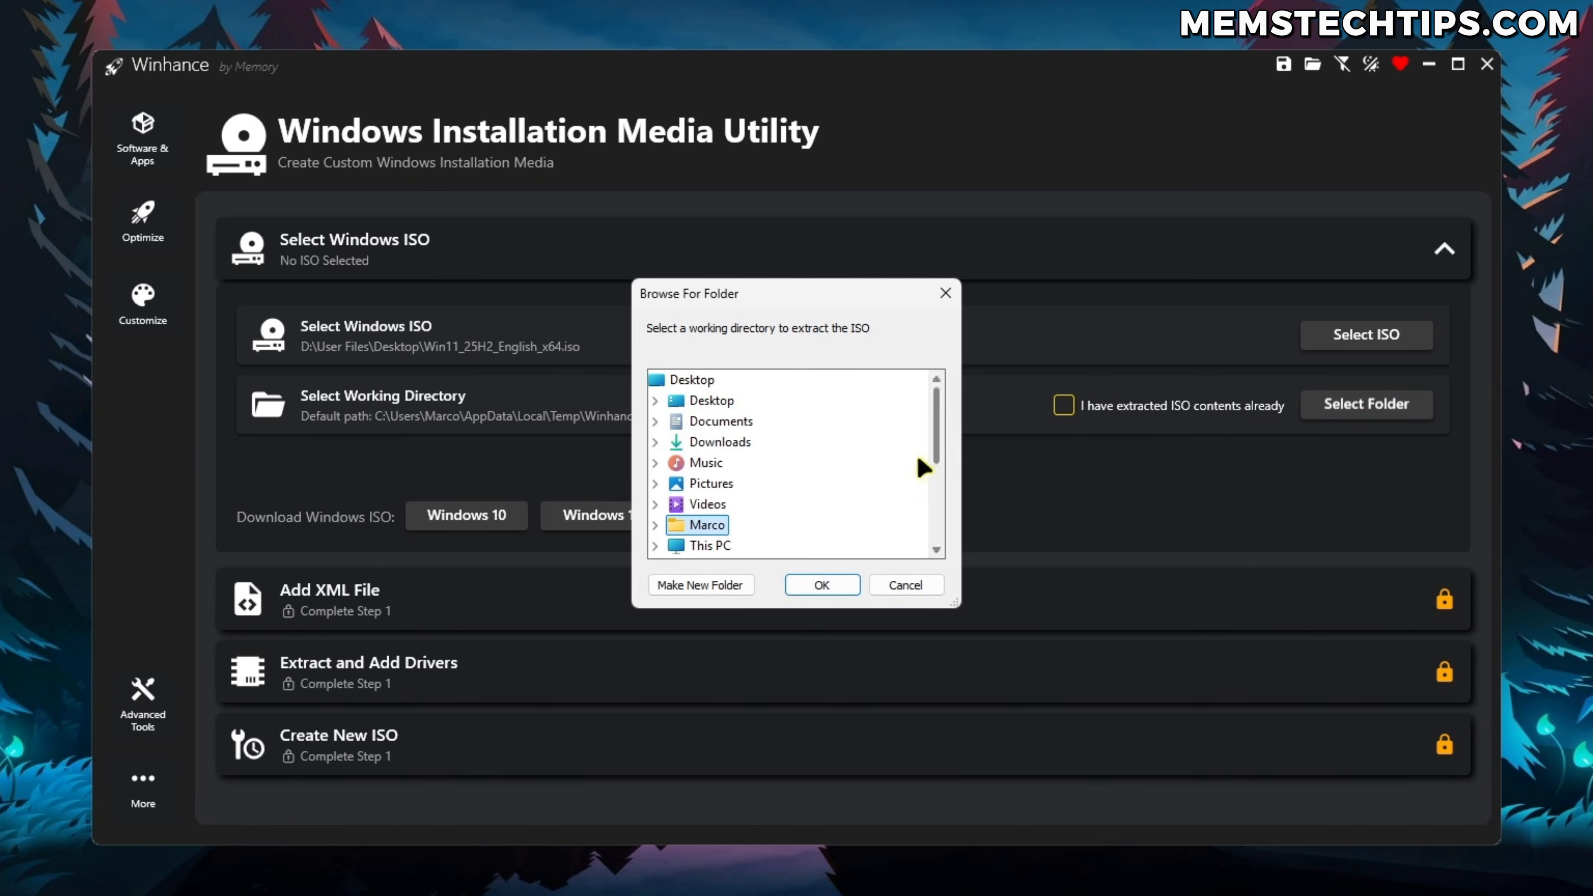
click(695, 384)
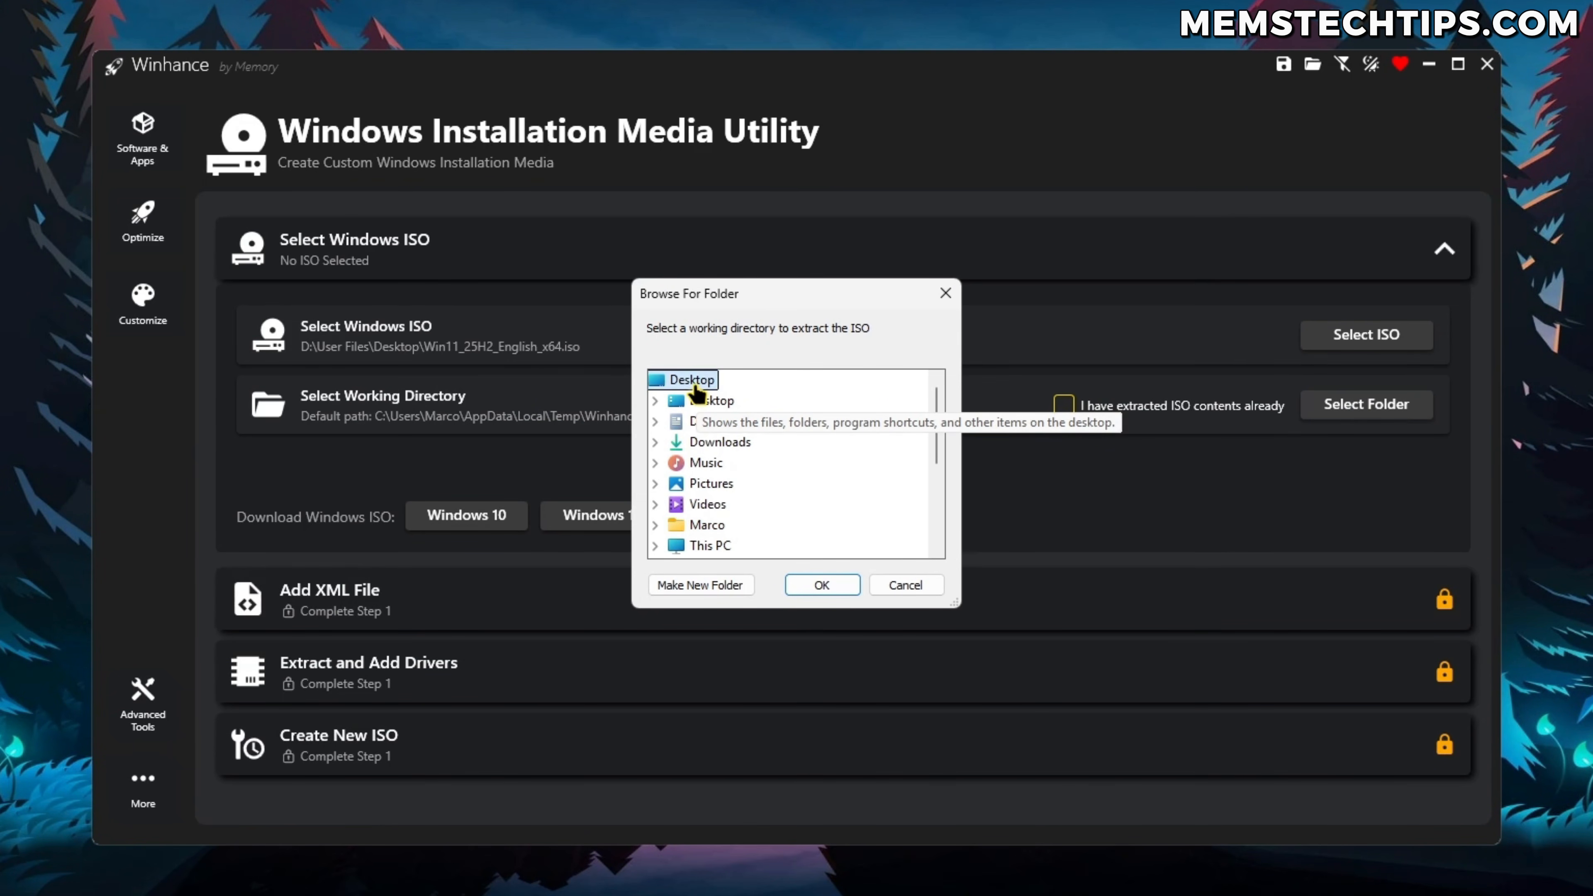
click(826, 590)
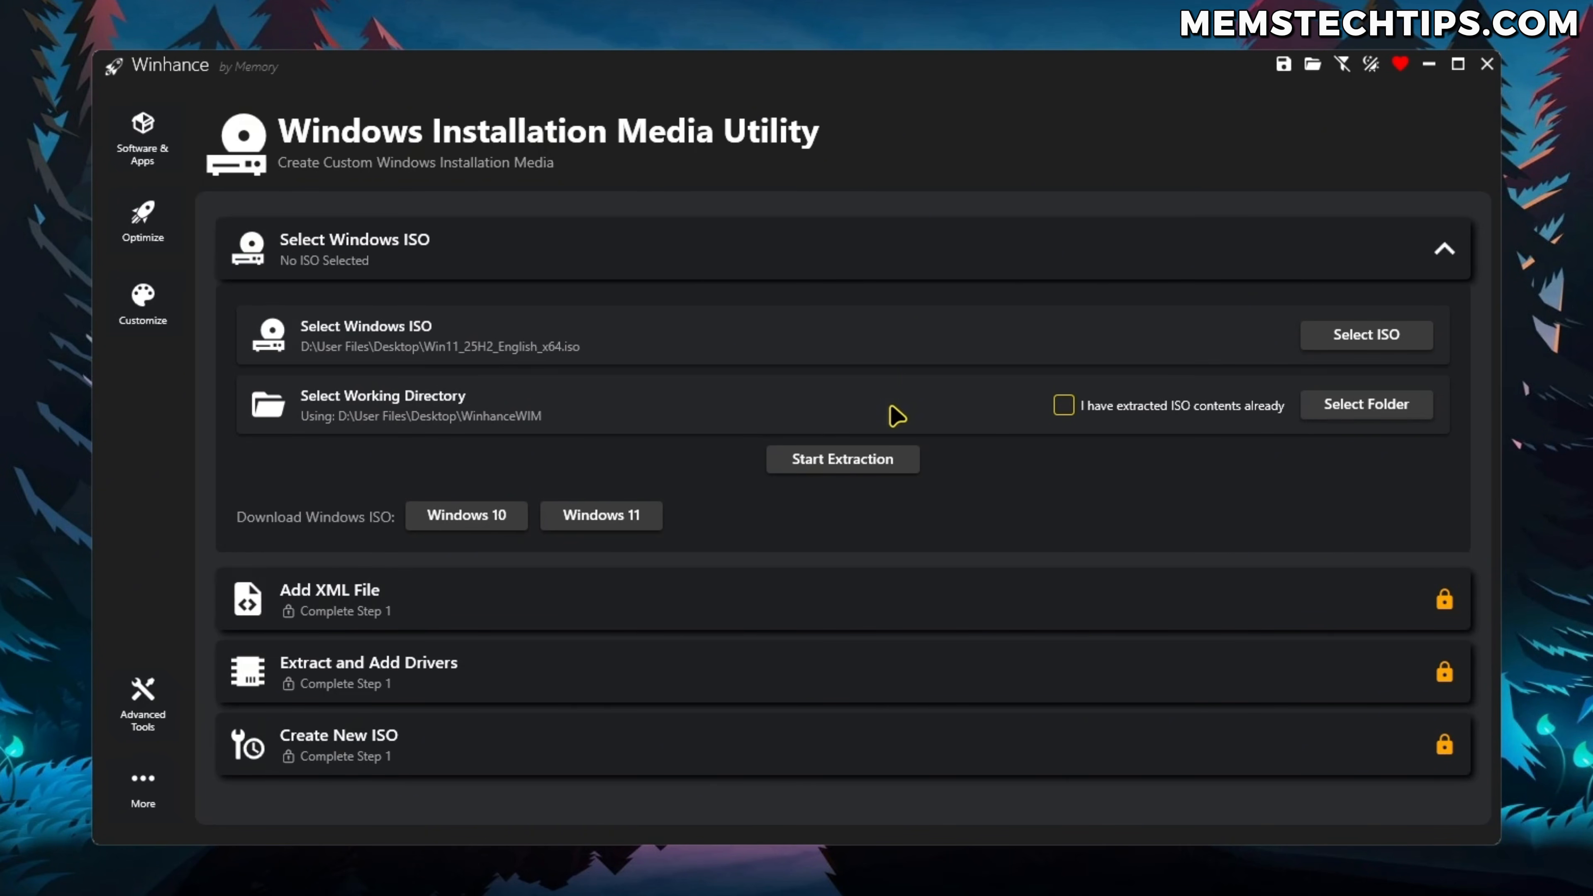
click(881, 468)
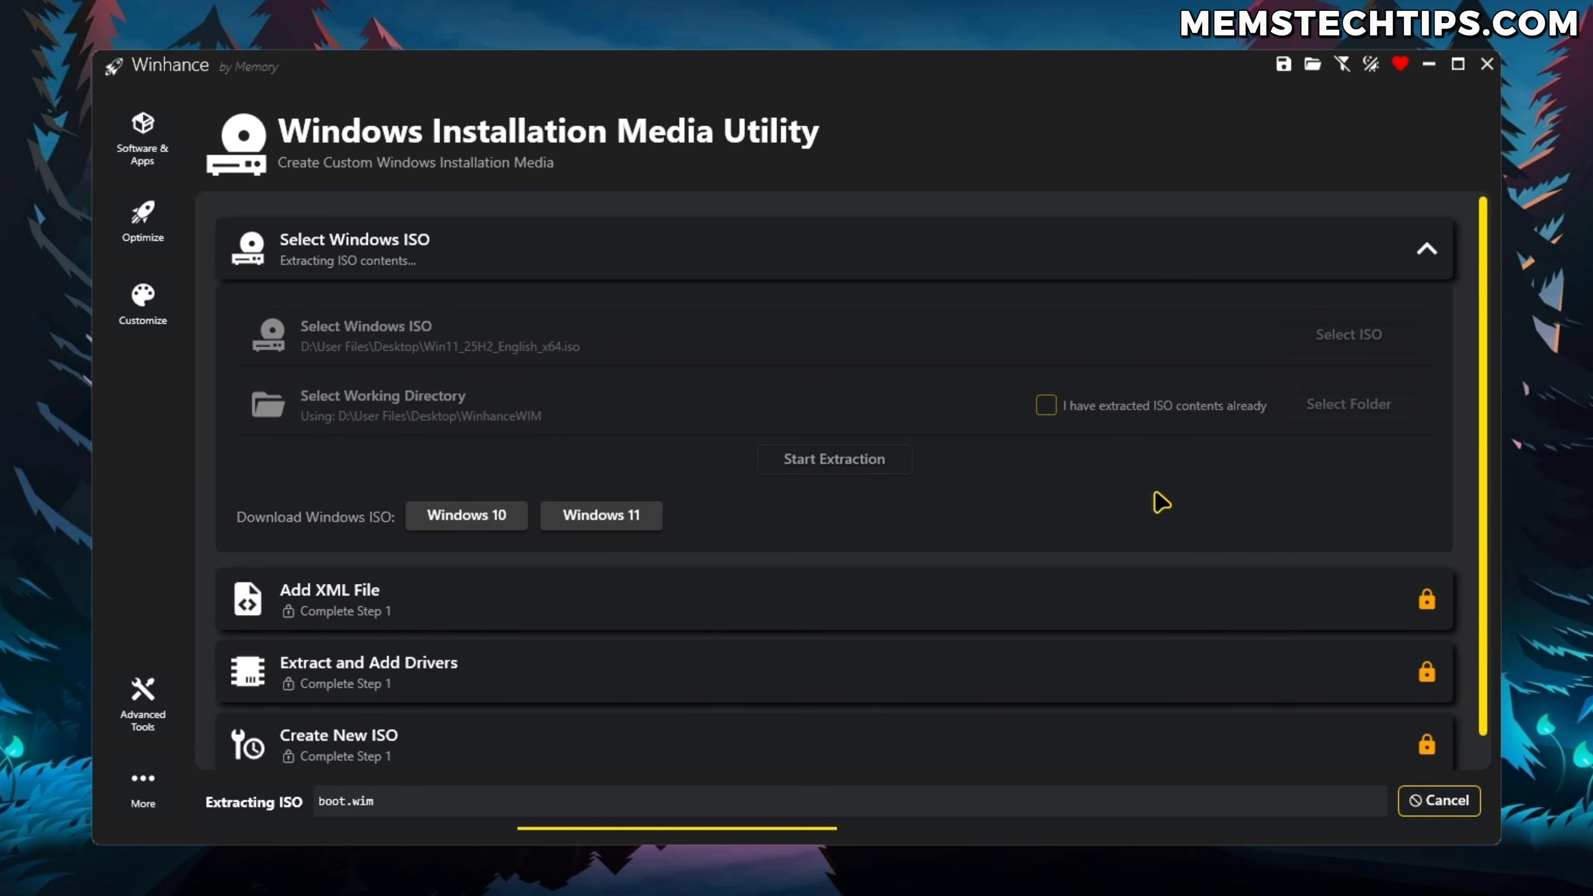
scroll(1158, 502, down, 1)
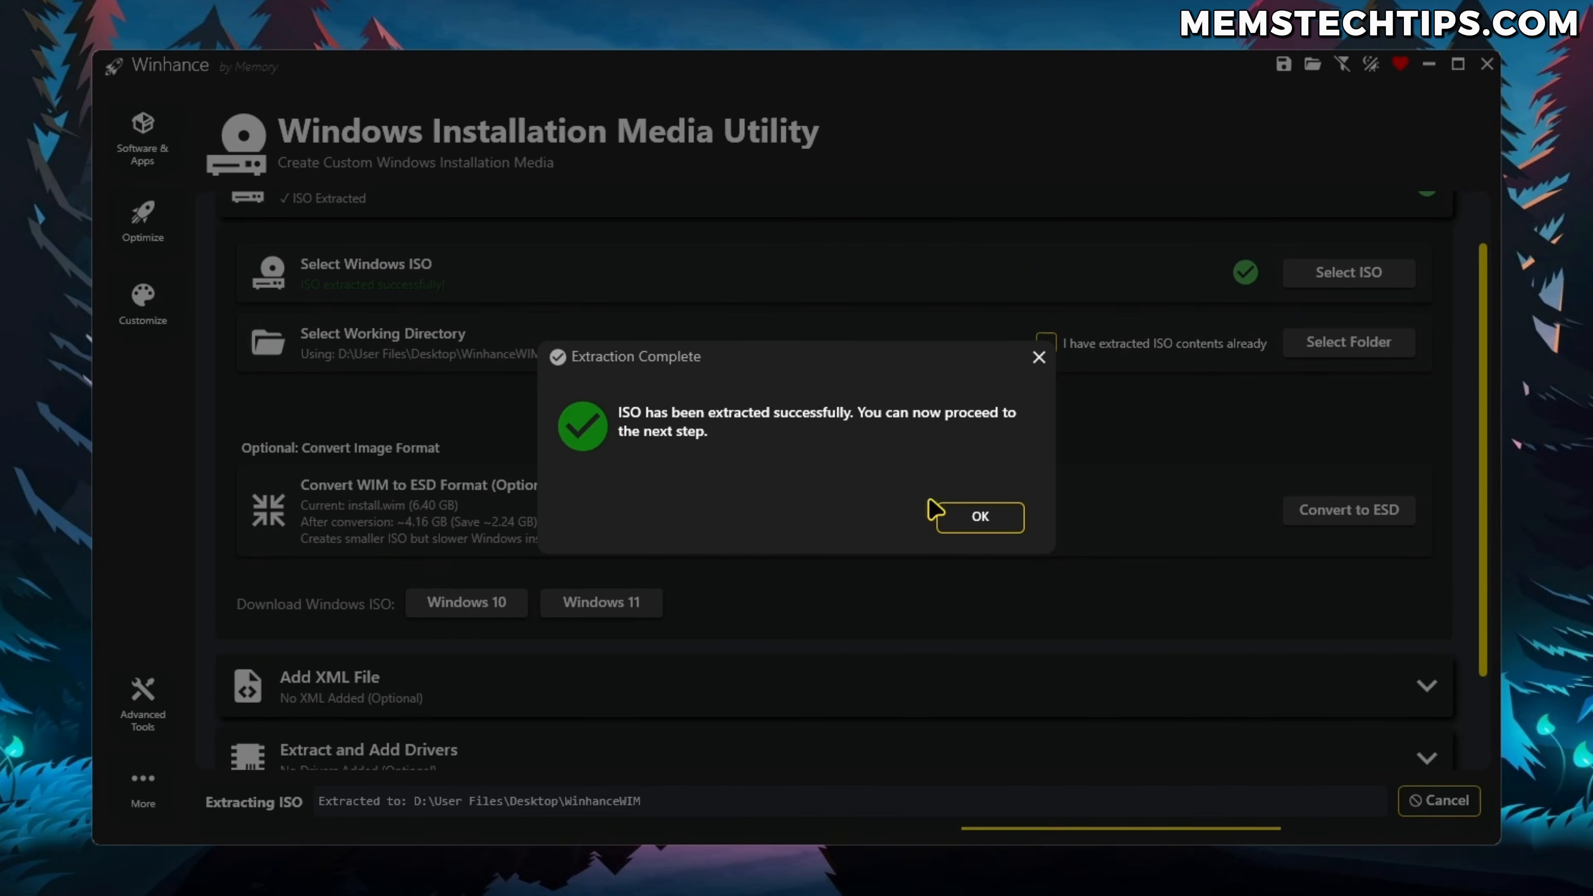
click(1004, 526)
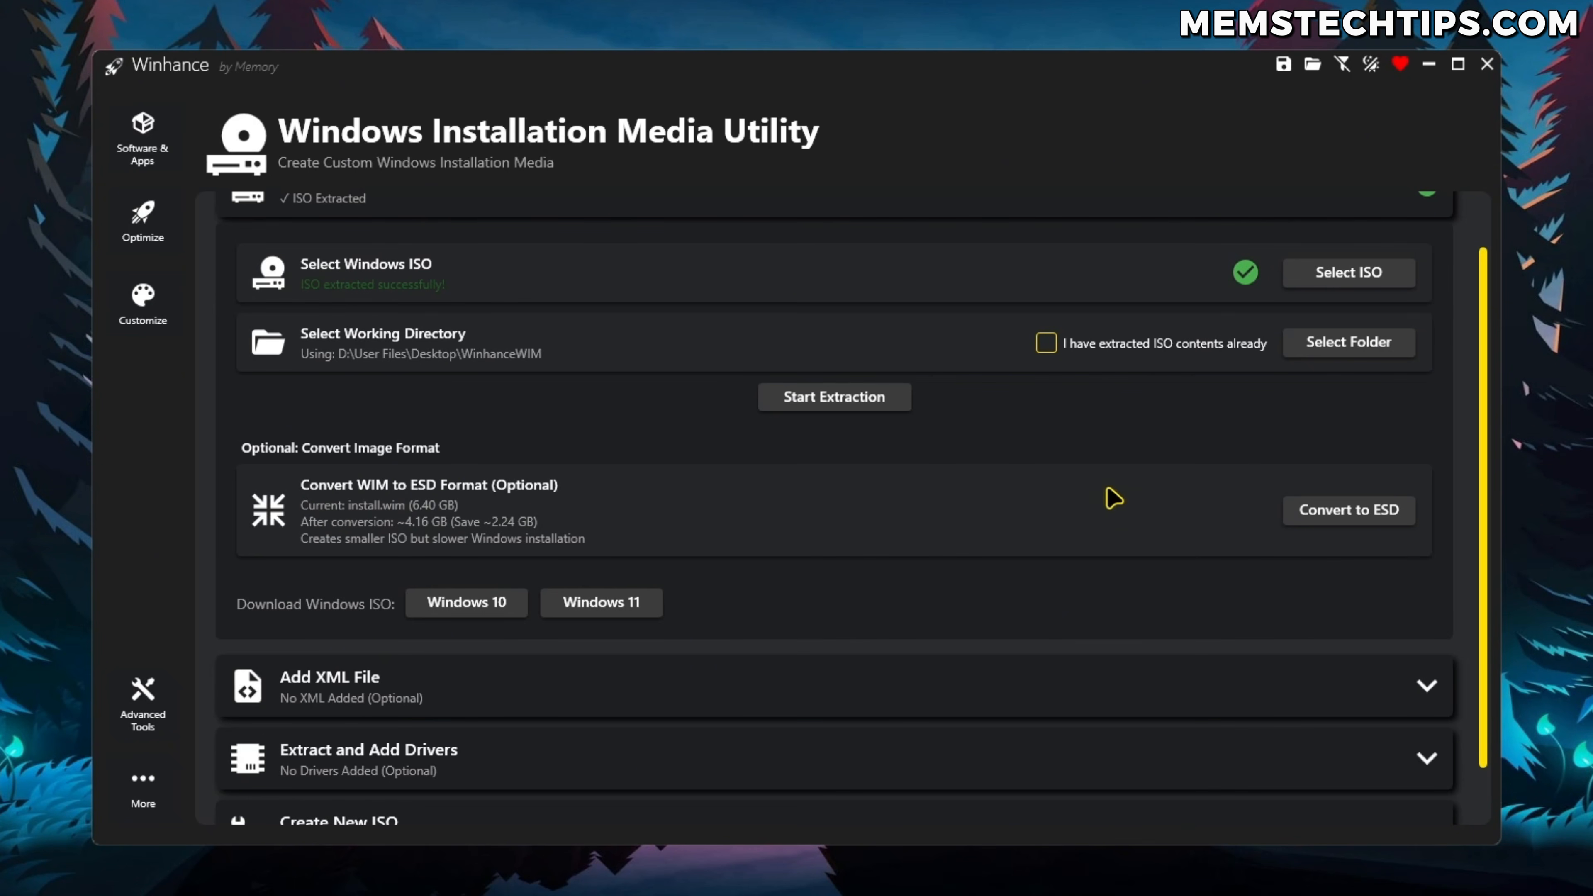
Add the autounattend.xml file from the Desktop to the installation media, and review the options for extracting and adding drivers
scroll(1003, 486, down, 1)
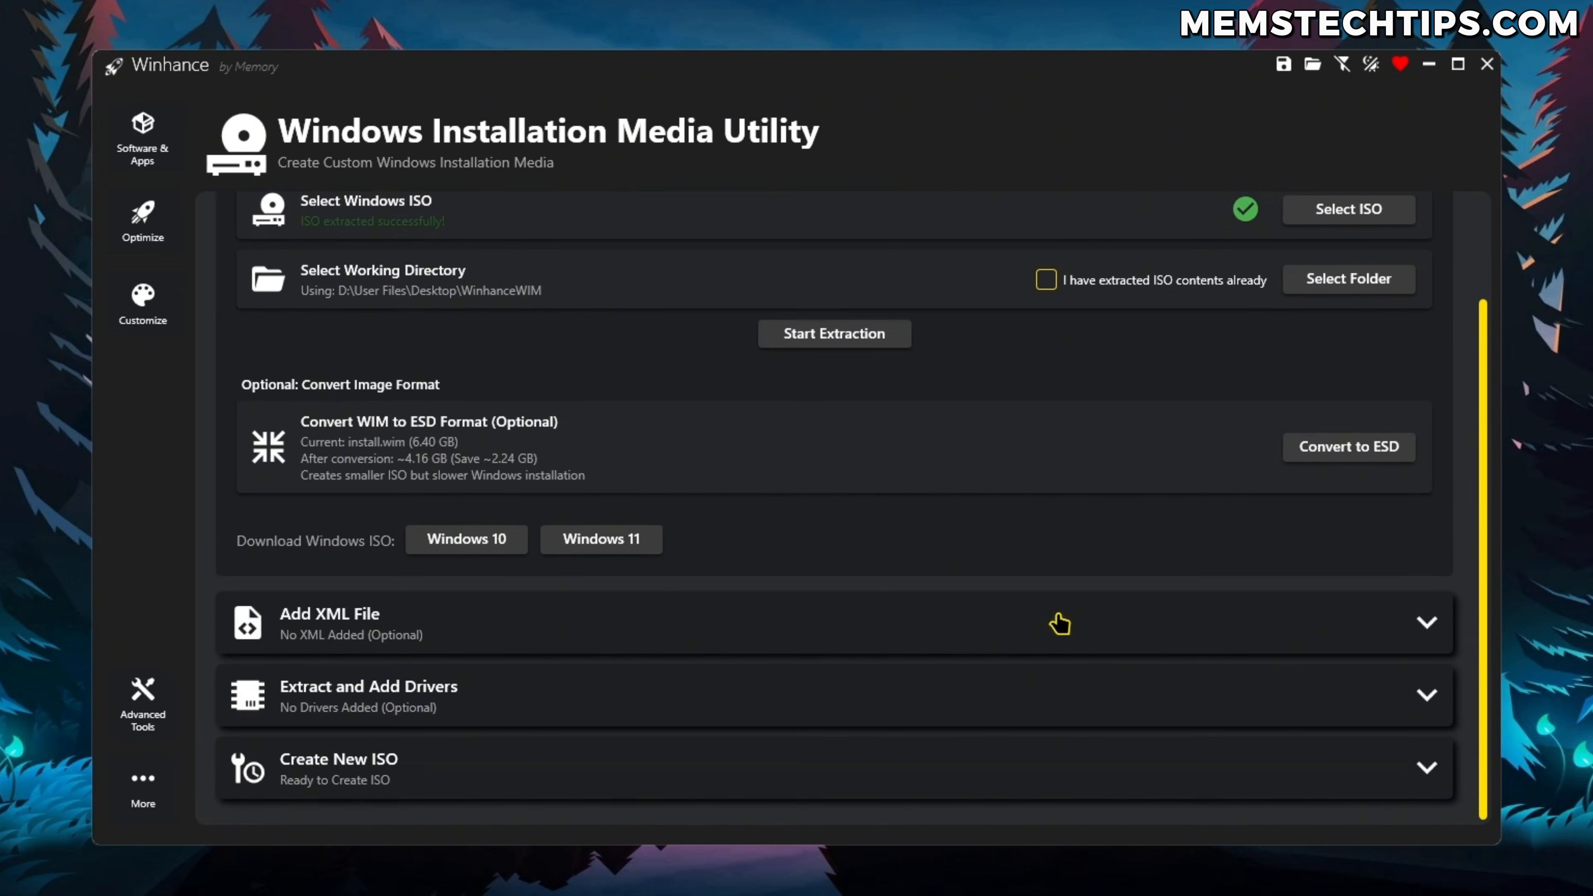
click(1053, 632)
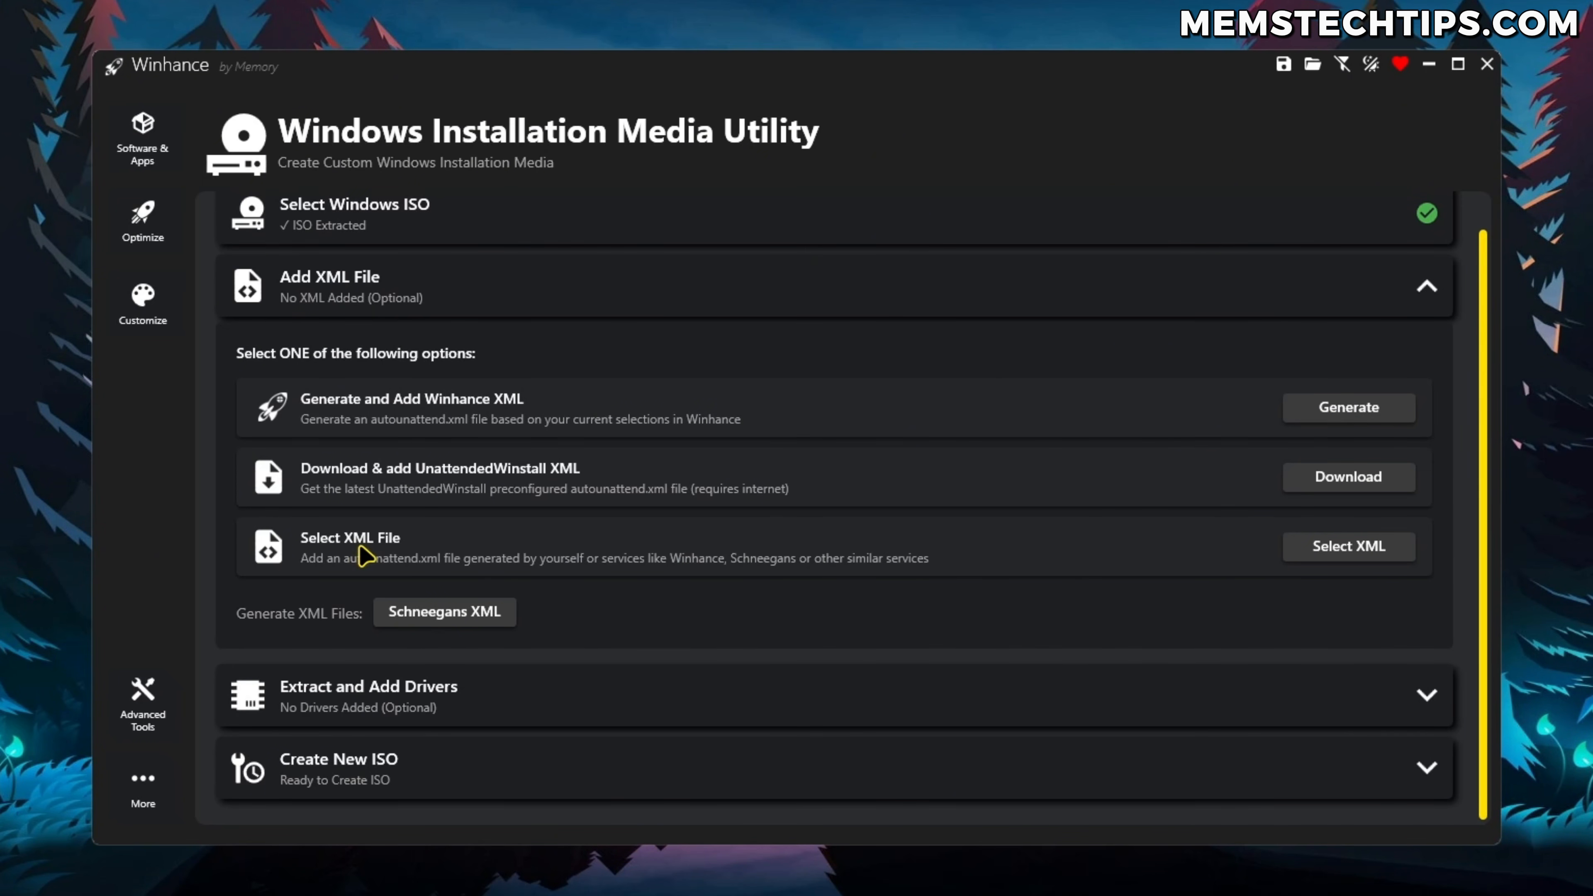
click(1354, 556)
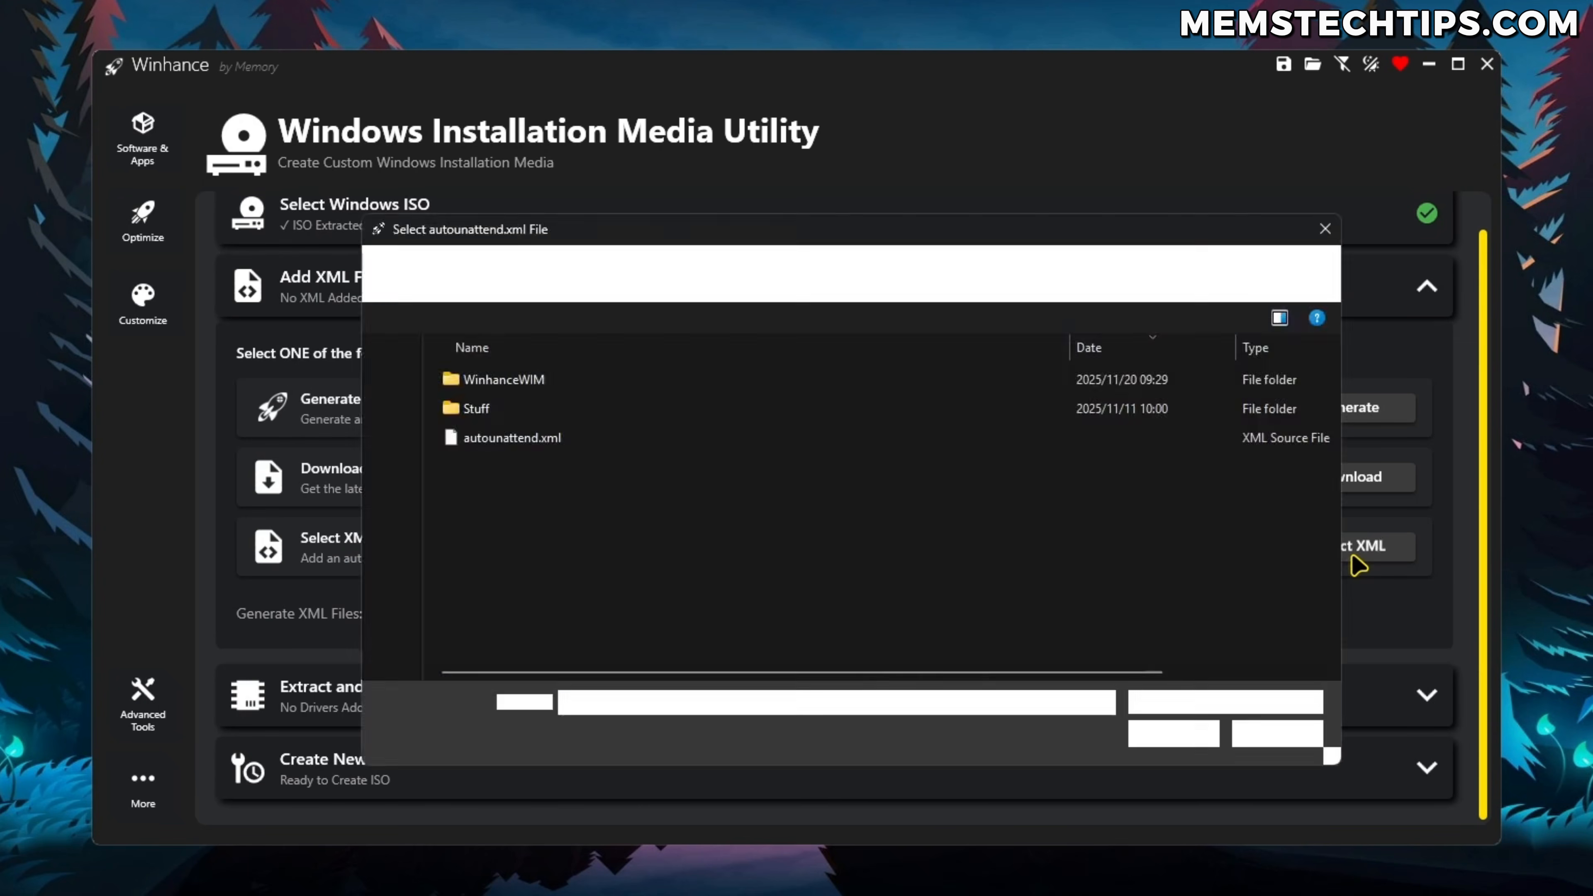
double_click(530, 439)
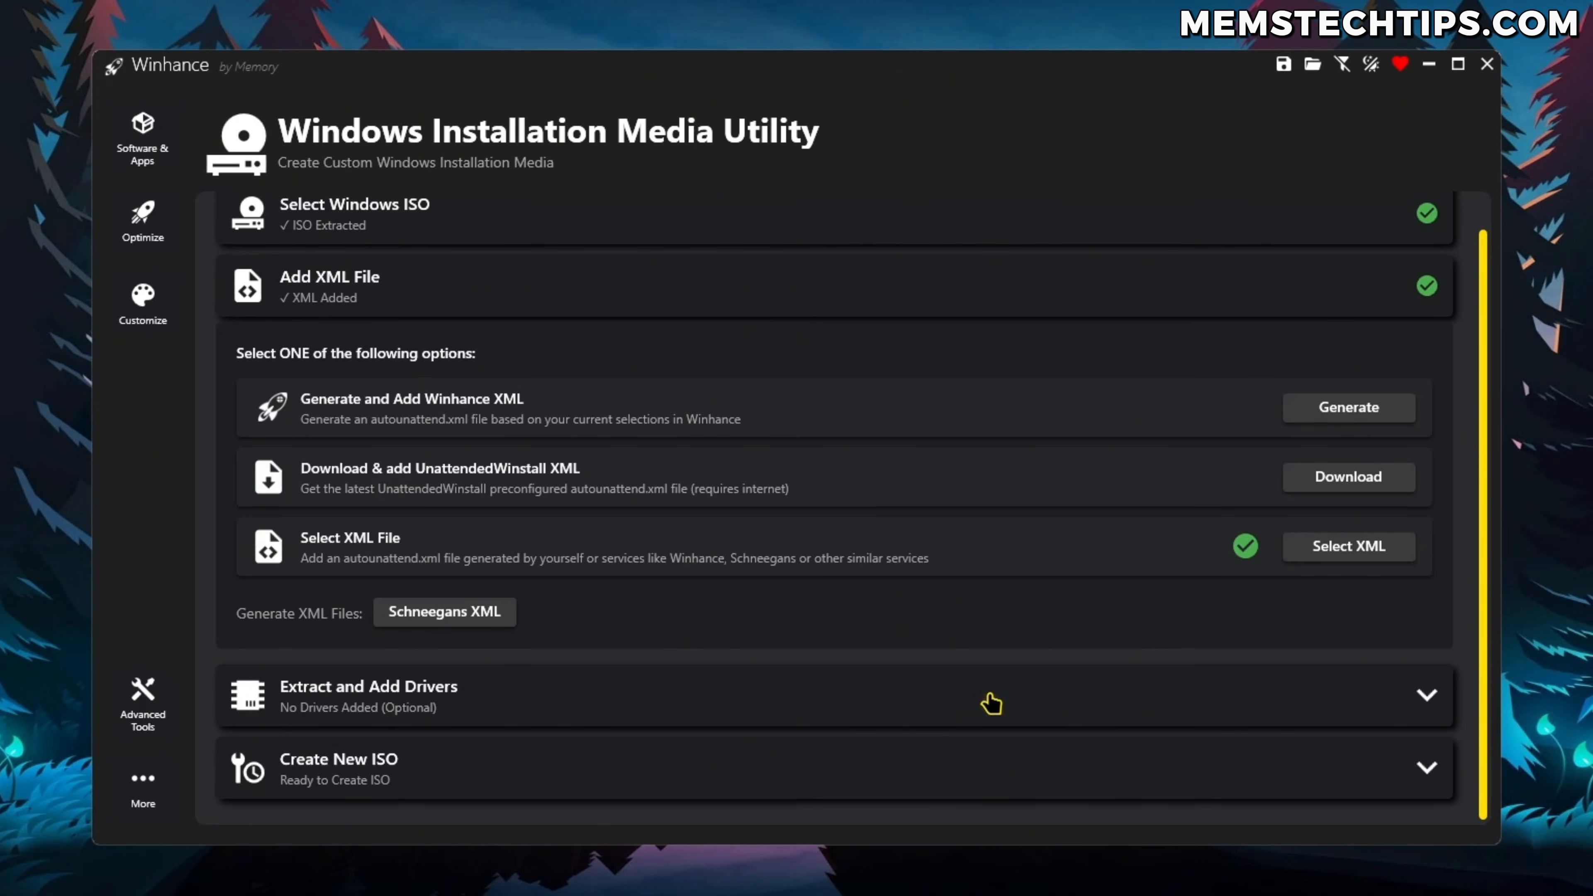
click(1051, 696)
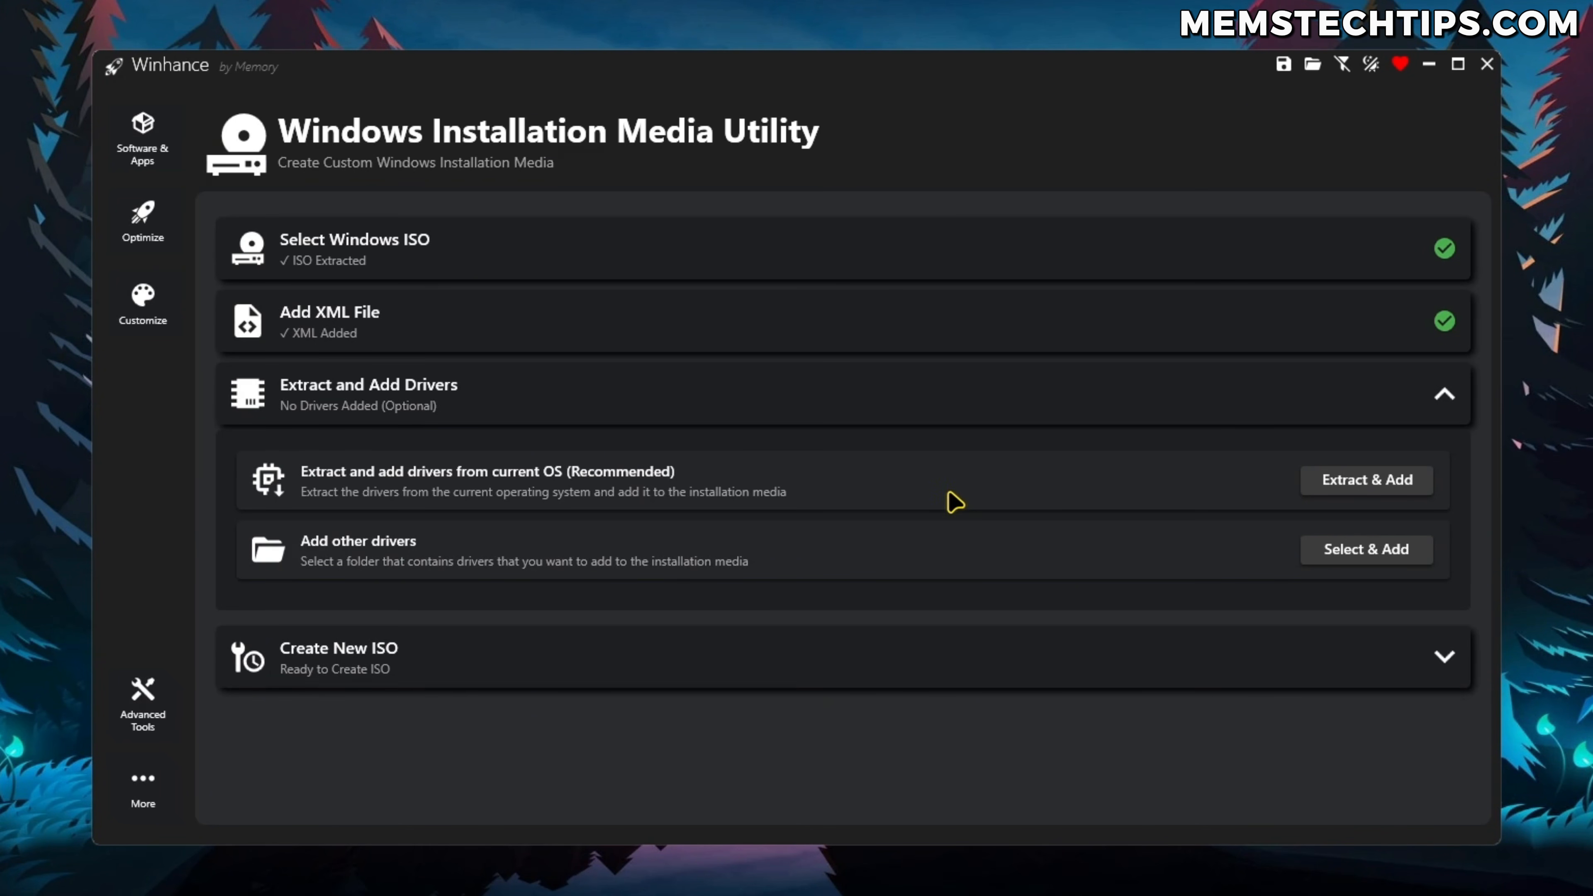
click(1063, 403)
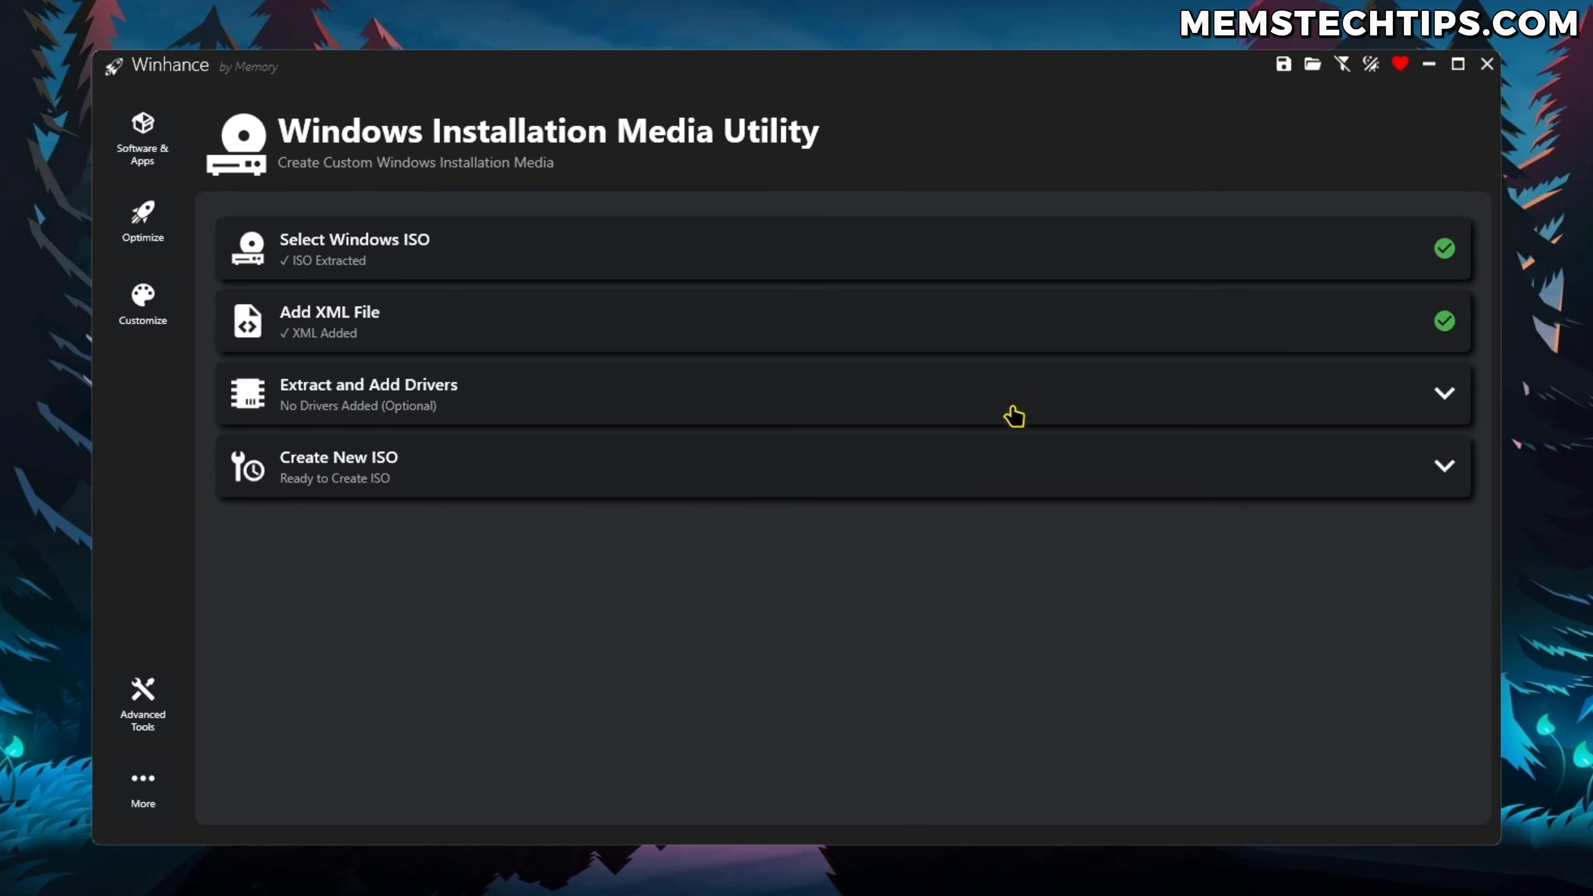
Create the new ISO on the Desktop as Winhance_Windows11.iso and open the folder that contains it
click(986, 468)
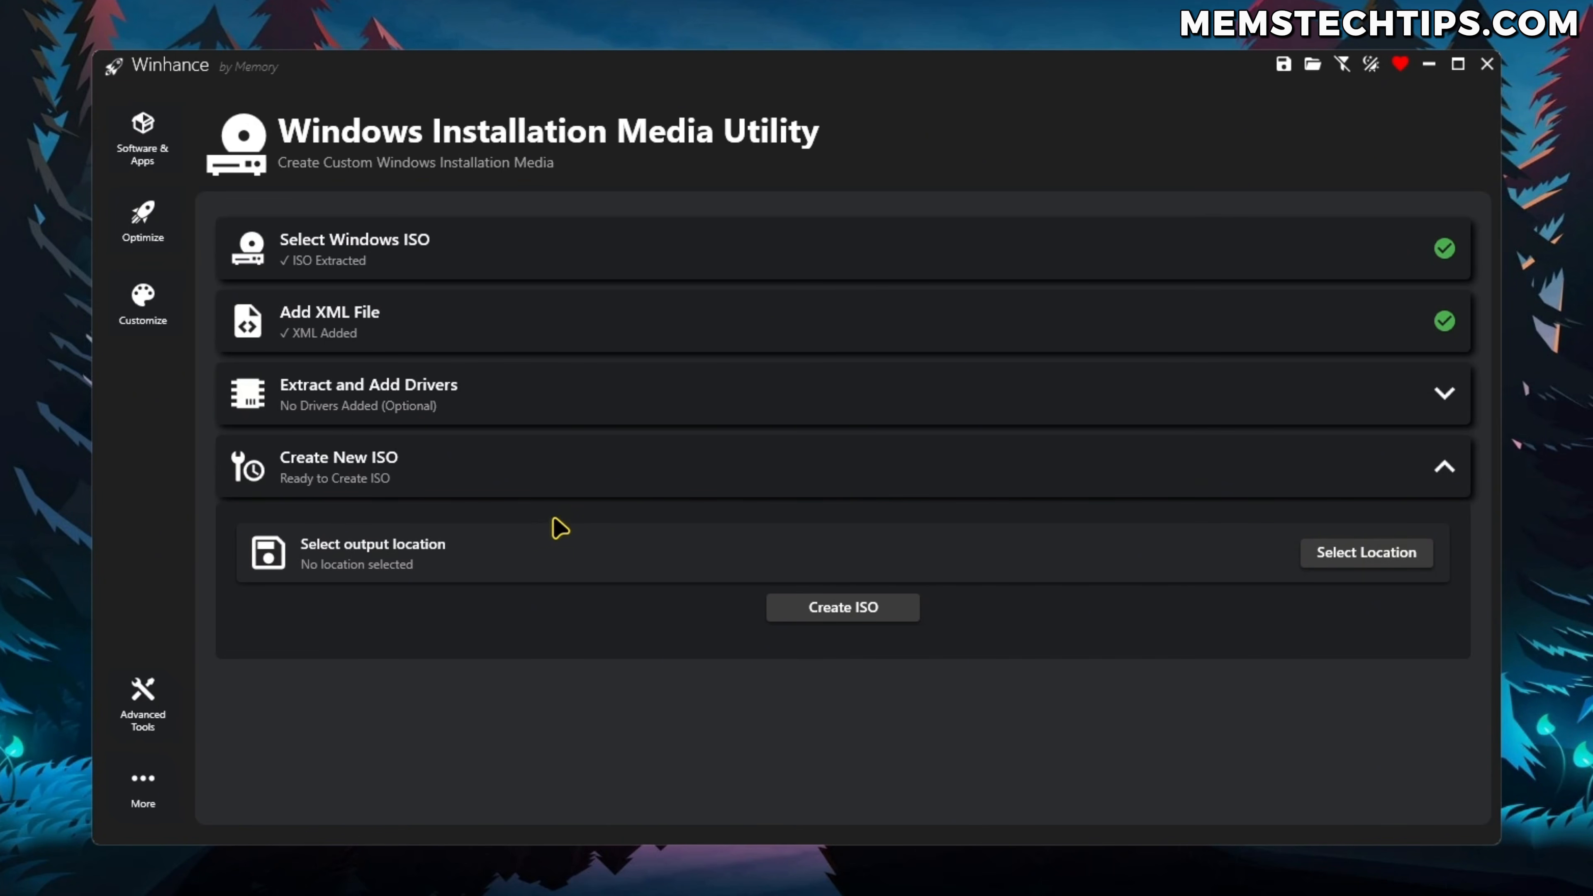
click(1384, 563)
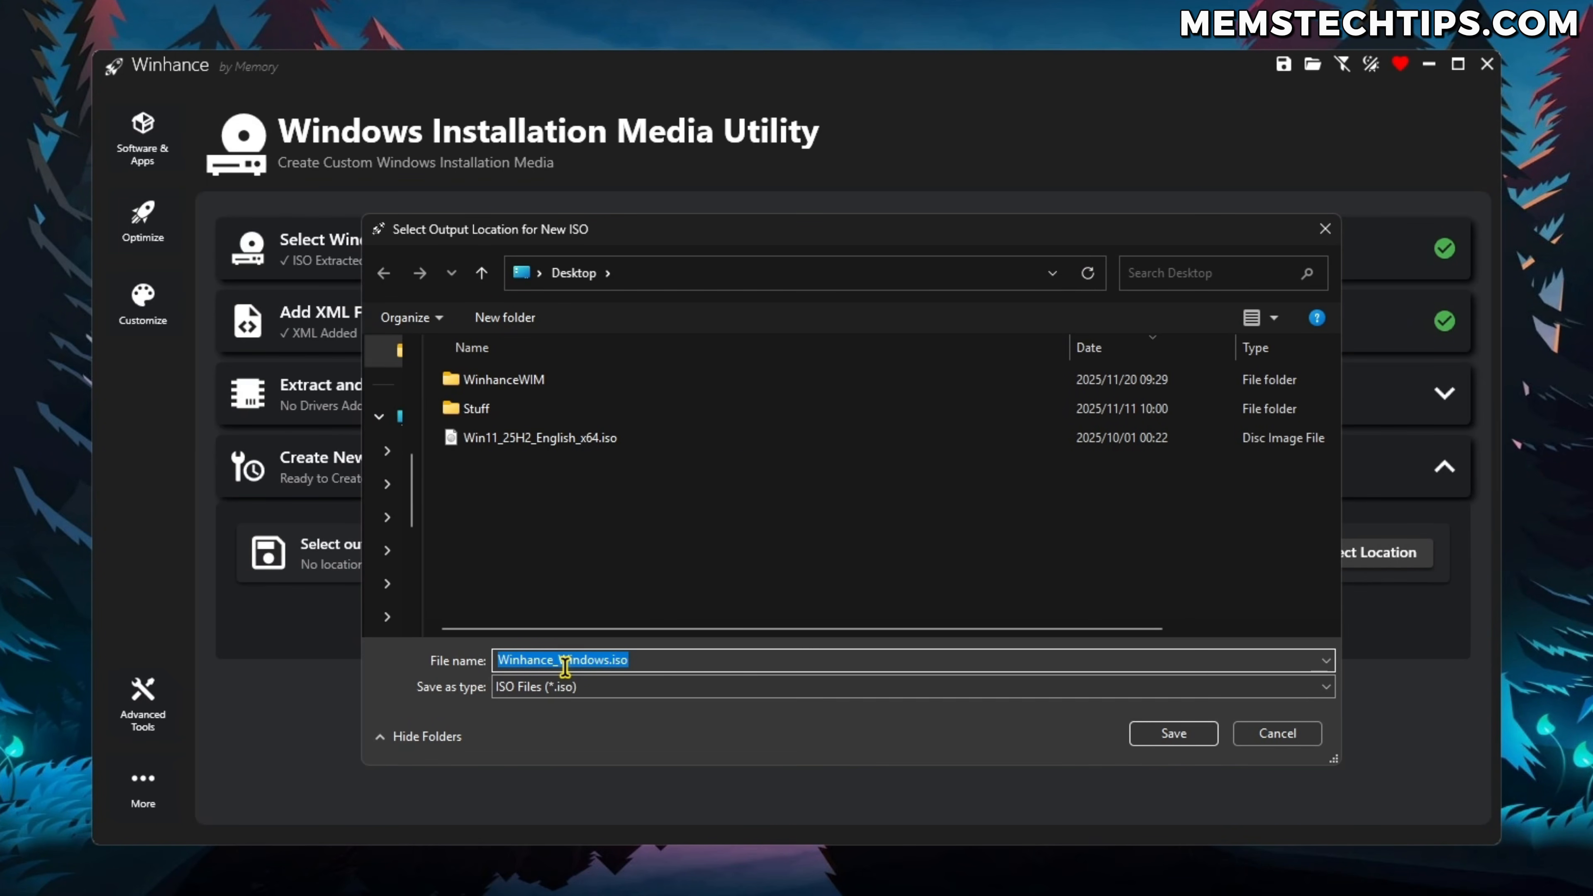
click(602, 659)
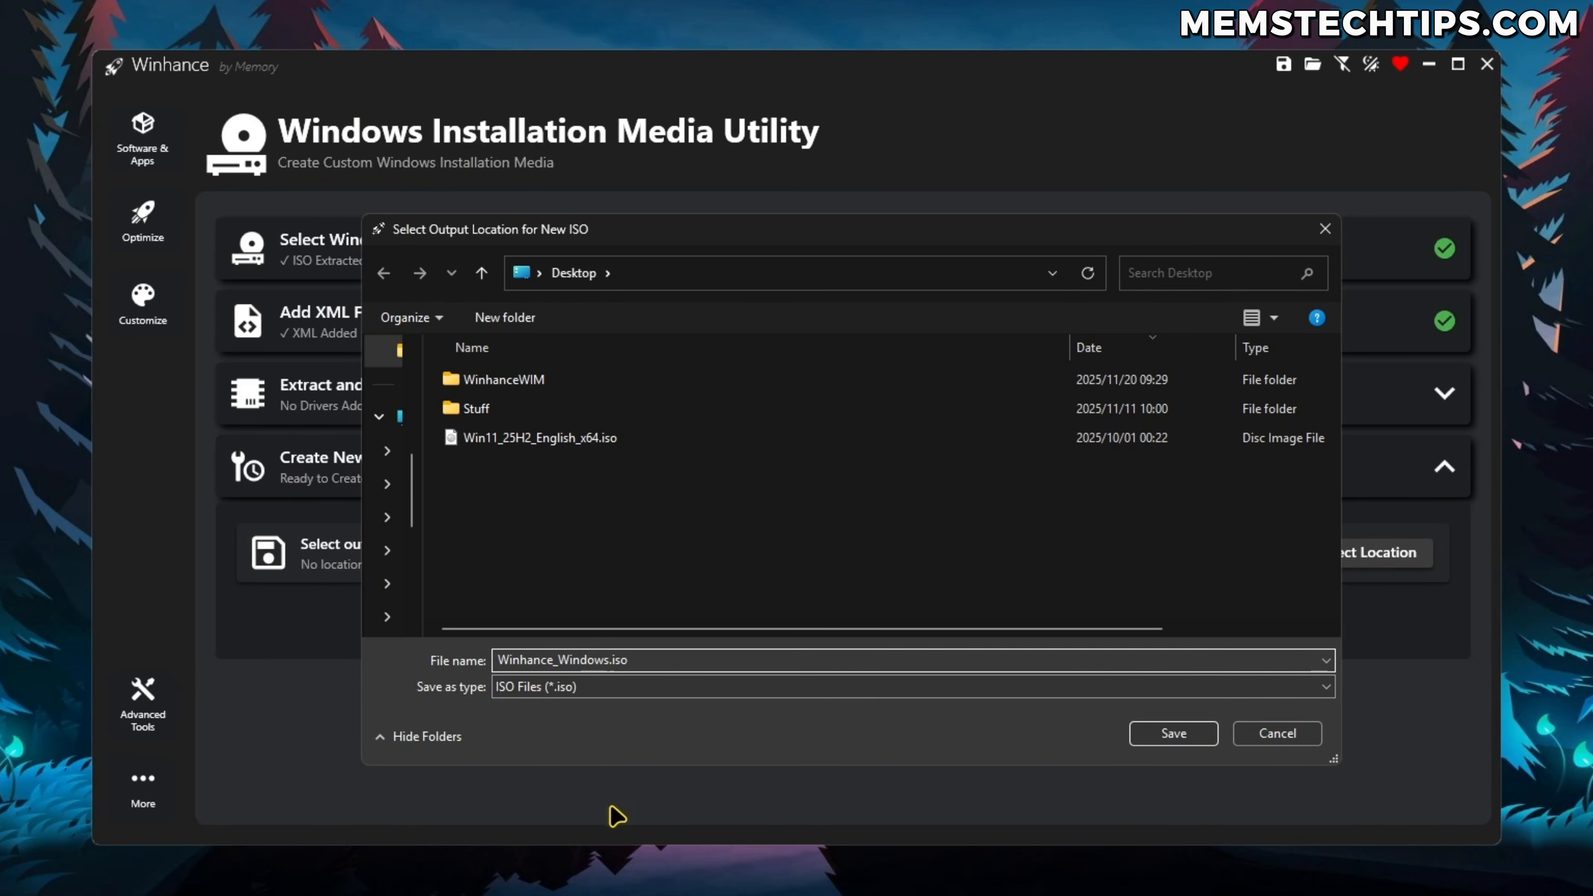
text(11)
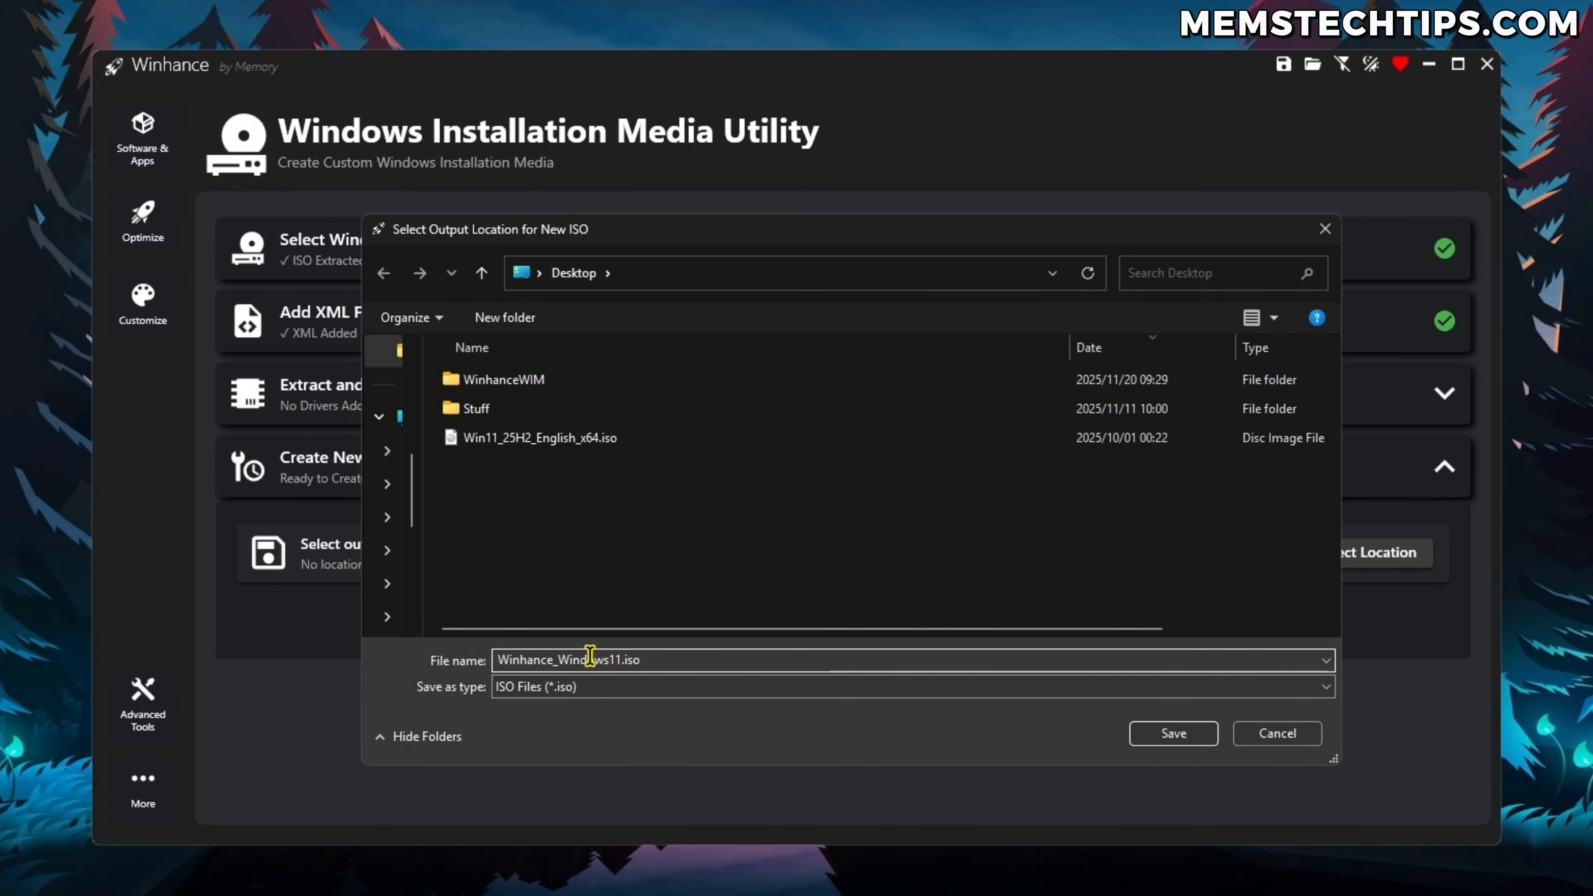
click(1173, 734)
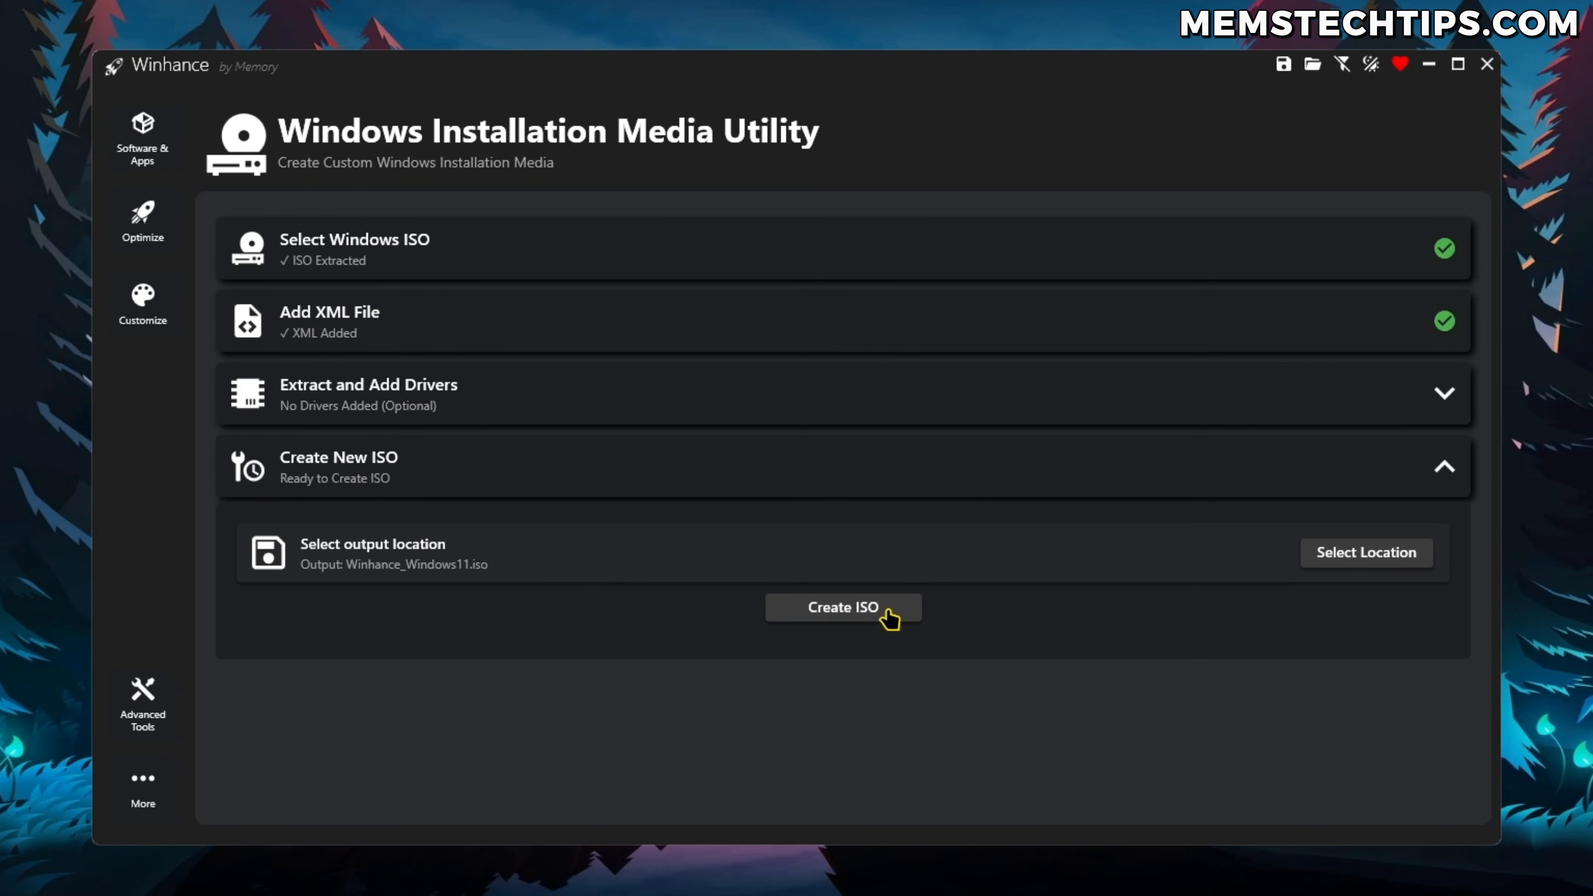
click(887, 611)
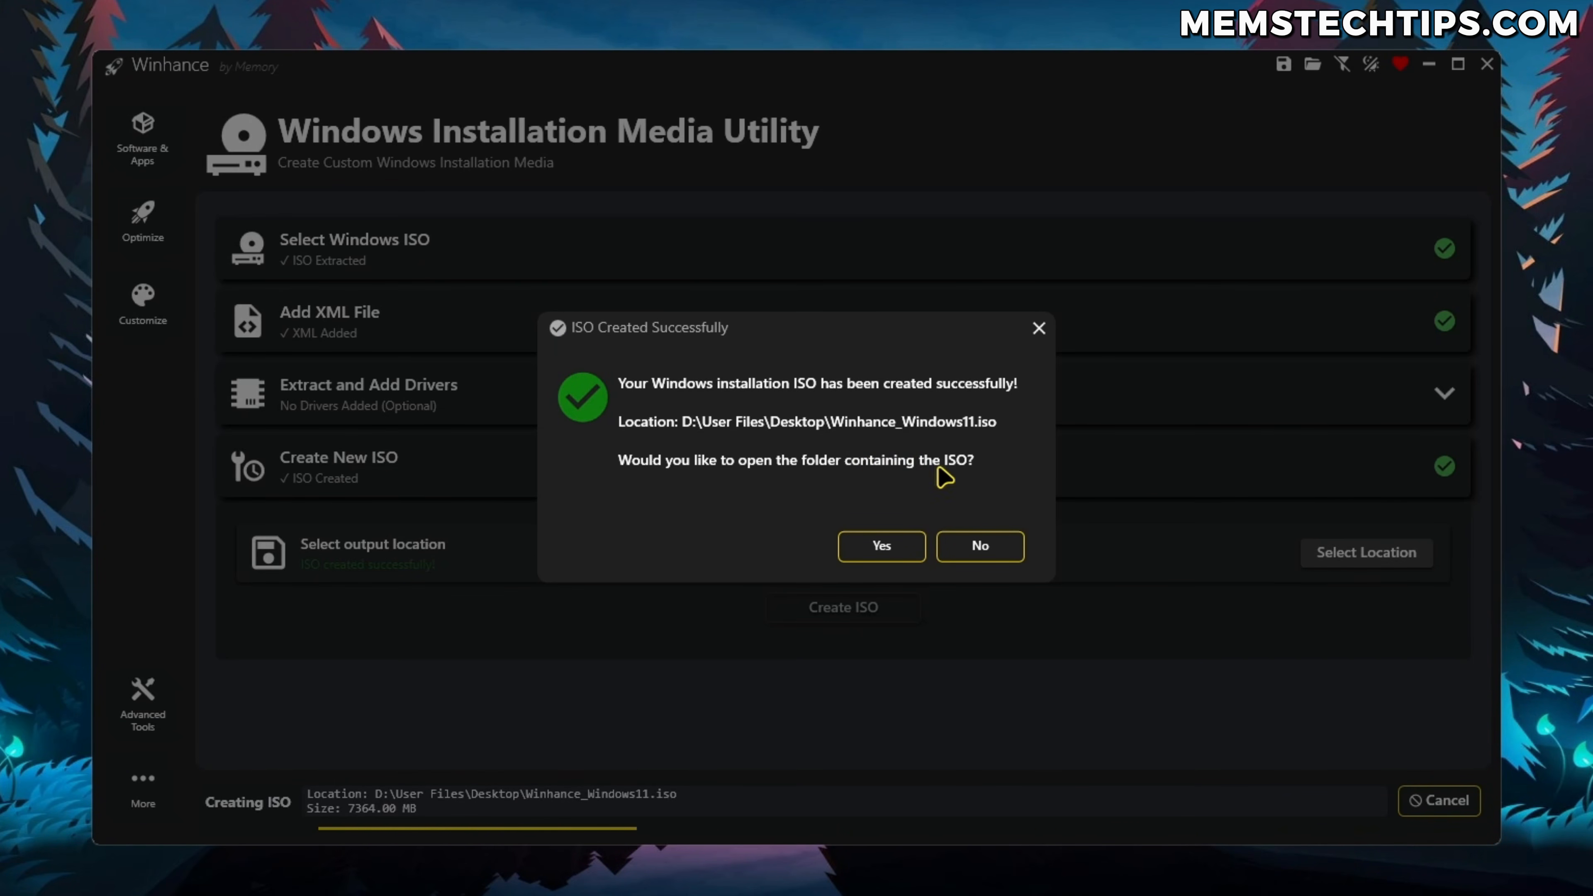
click(906, 549)
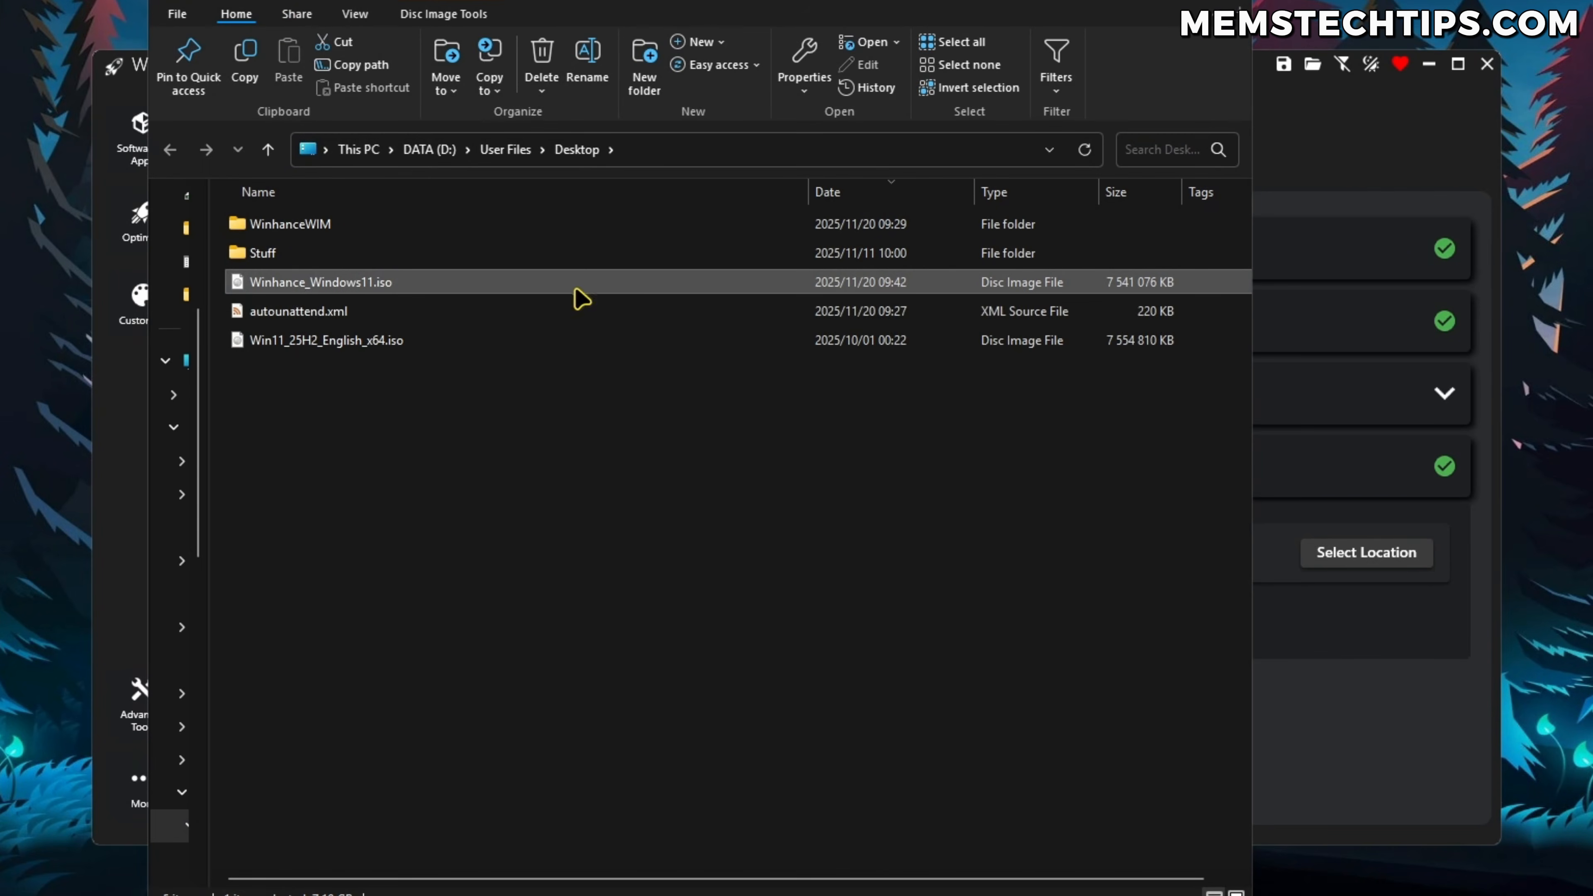
drag(622, 11, 761, 6)
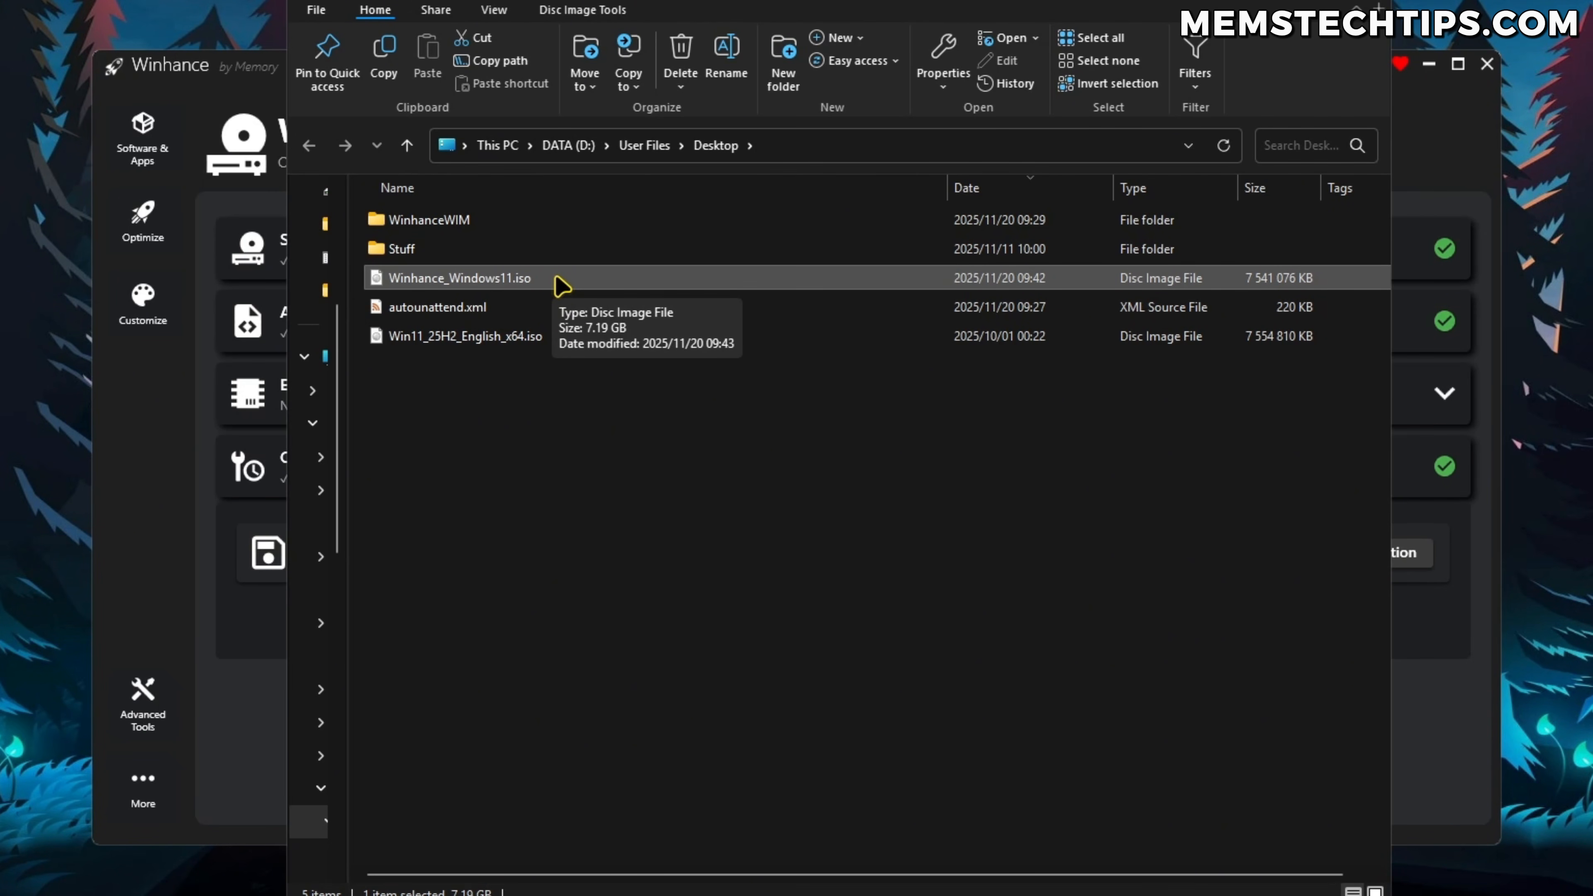
Copy Winhance_Windows11.iso from the Desktop and paste it onto the Ventoy (H:) drive
right_click(503, 276)
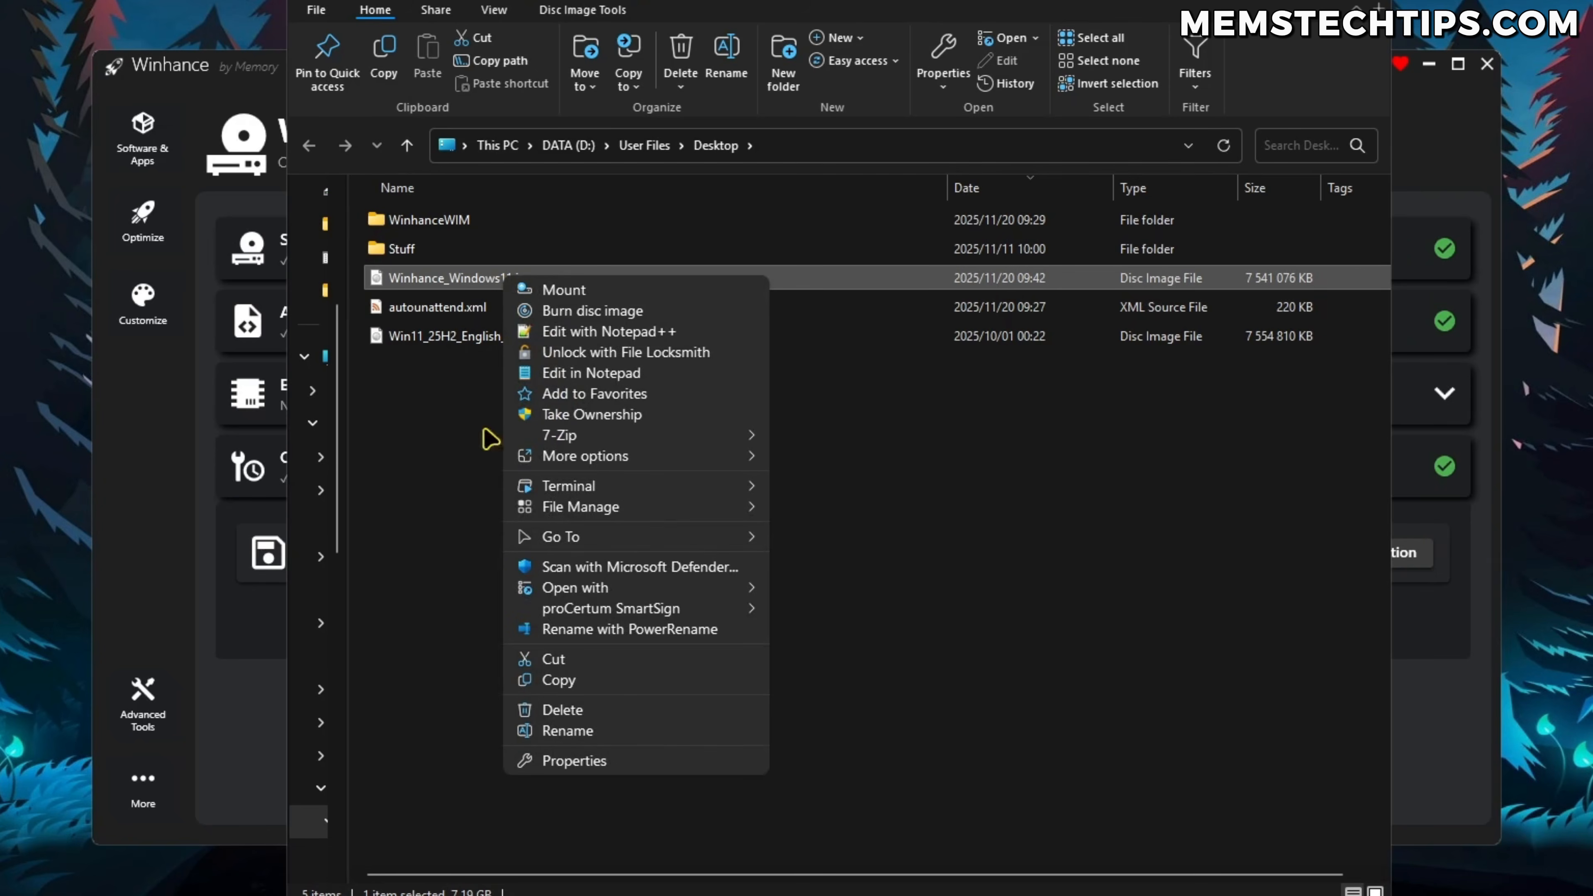
click(596, 686)
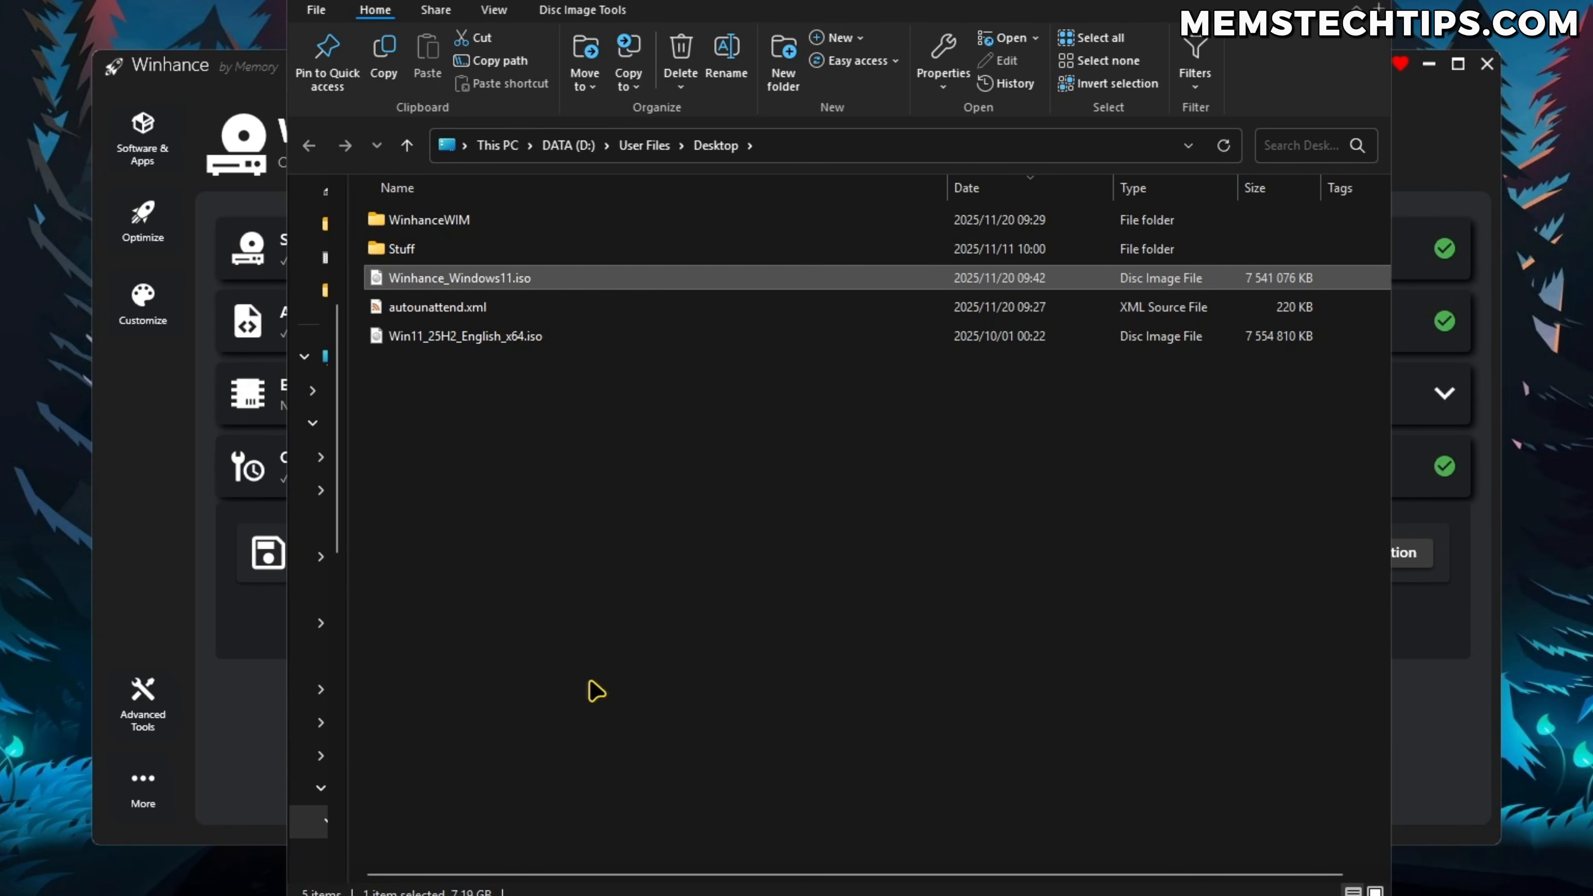
click(498, 145)
click(978, 307)
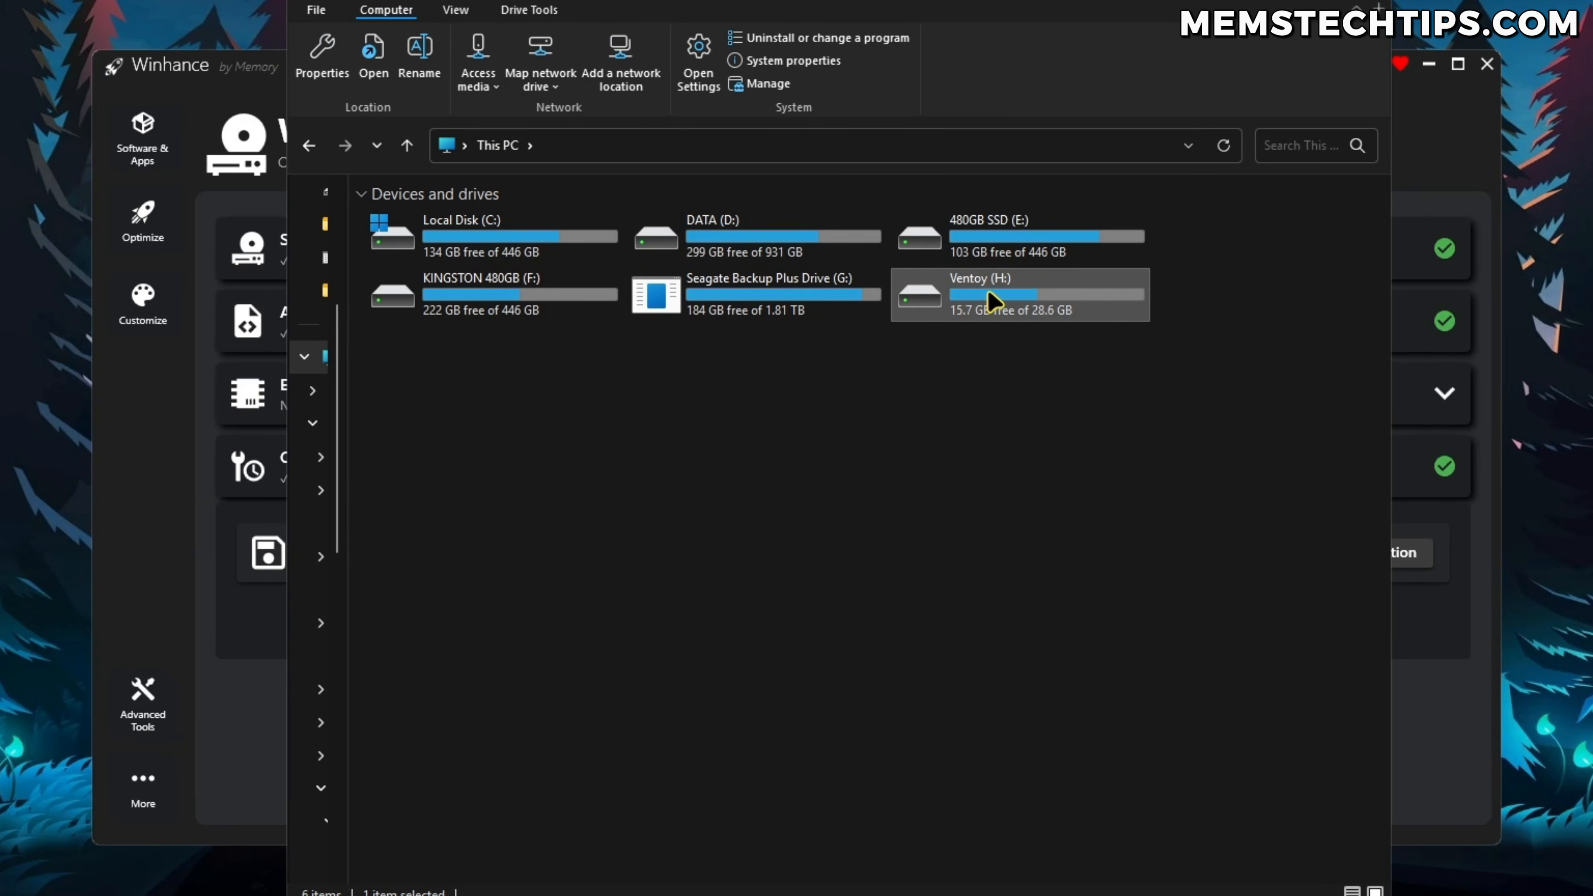
double_click(1003, 311)
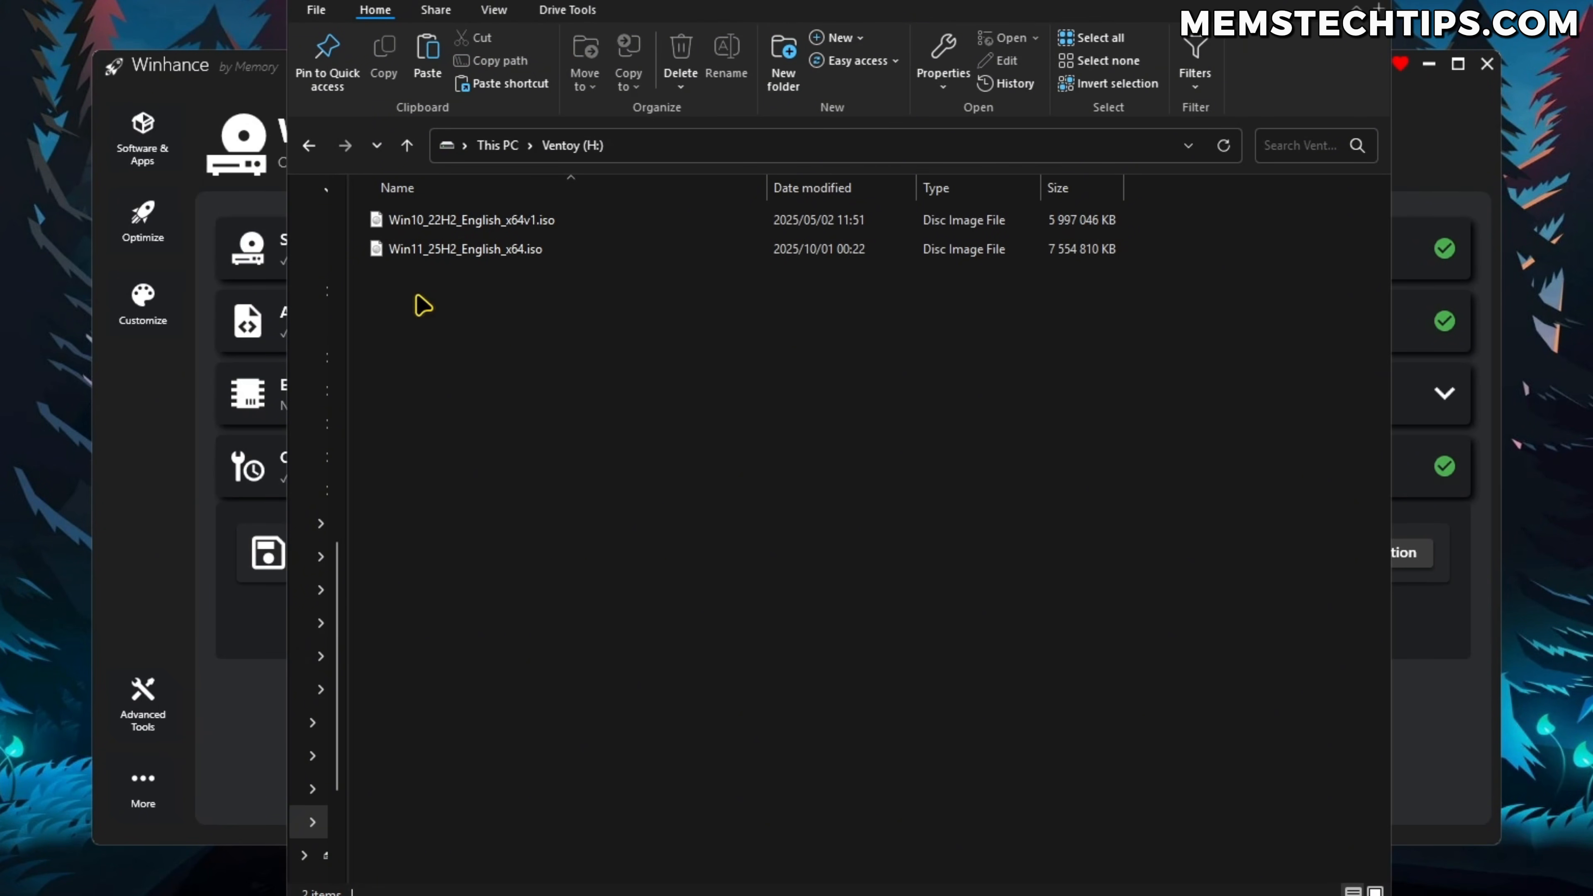
right_click(423, 305)
click(505, 518)
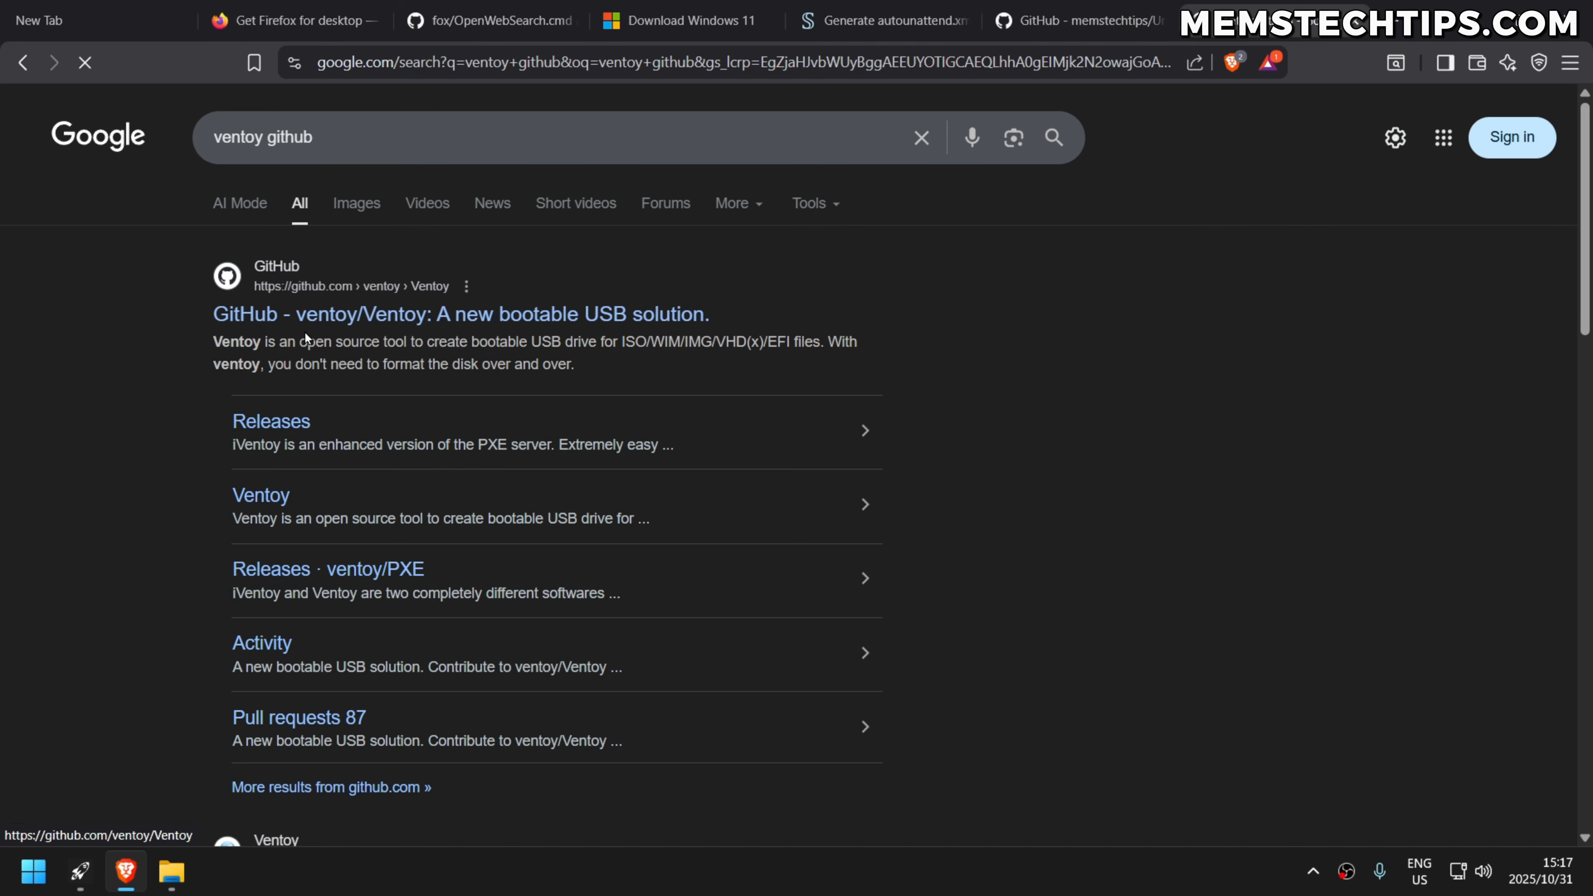
Open the Ventoy 1.1.07 release from its GitHub repository and save ventoy-1.1.07-windows.zip to the Desktop
click(305, 313)
scroll(1278, 577, down, 5)
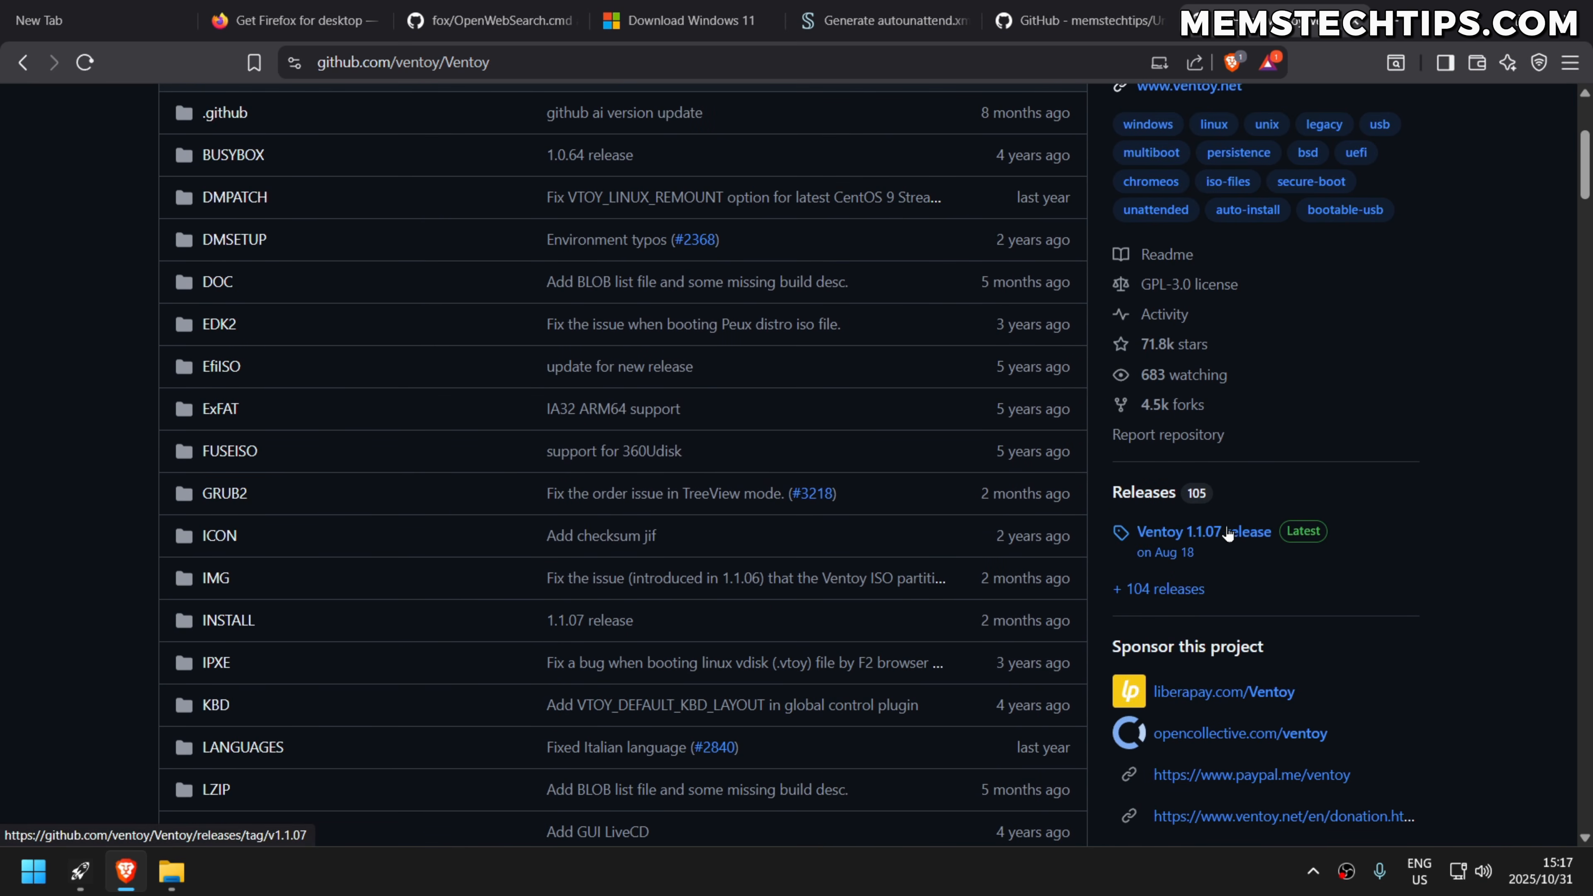
click(1228, 532)
scroll(722, 562, down, 5)
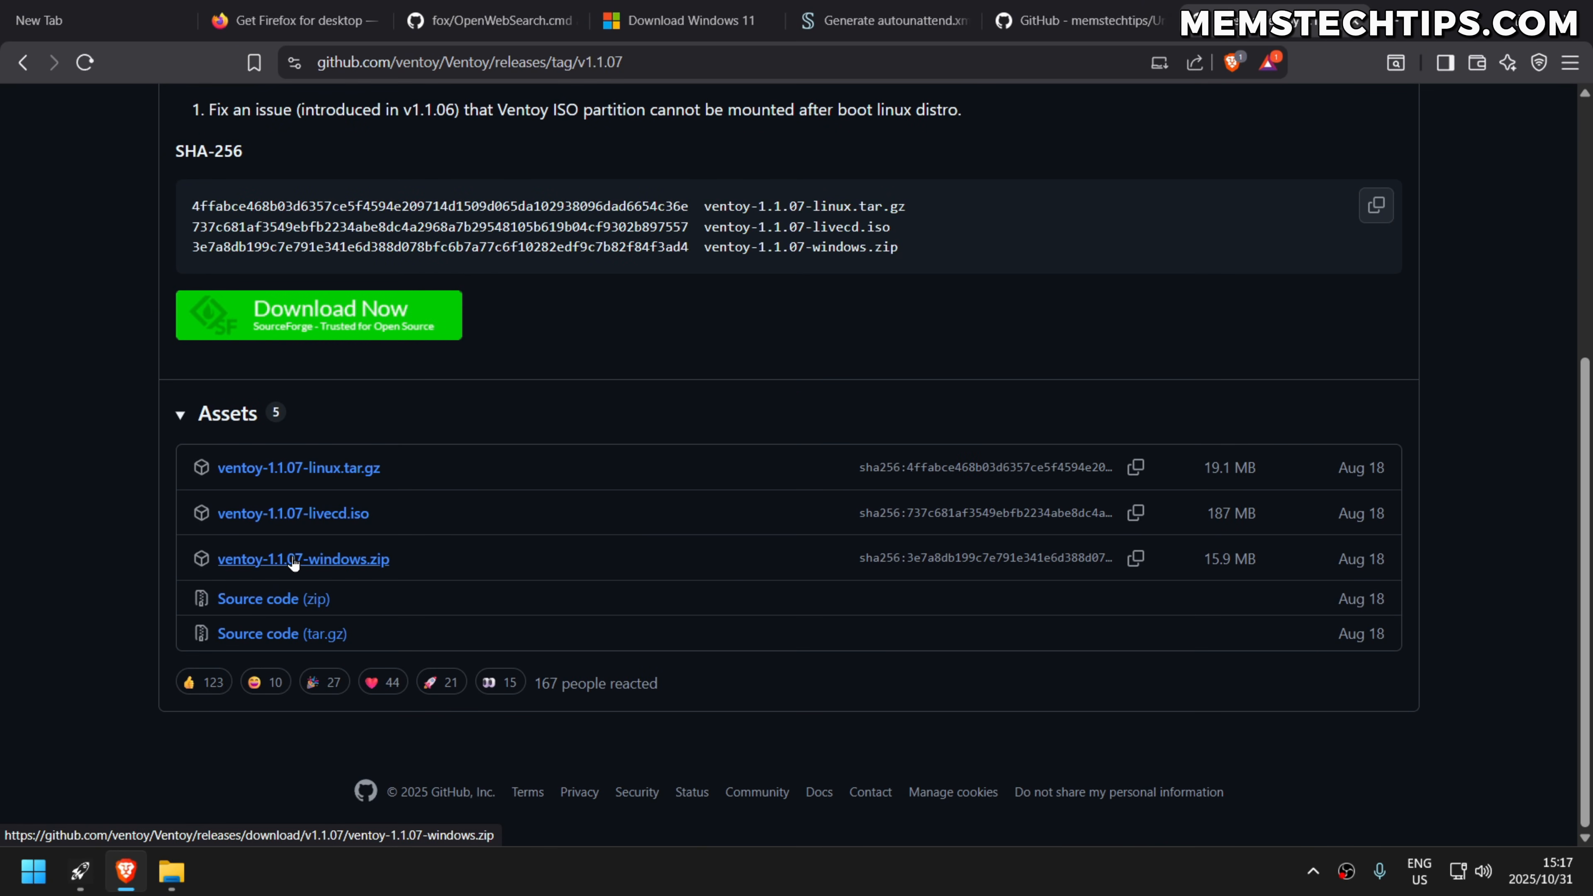
click(370, 559)
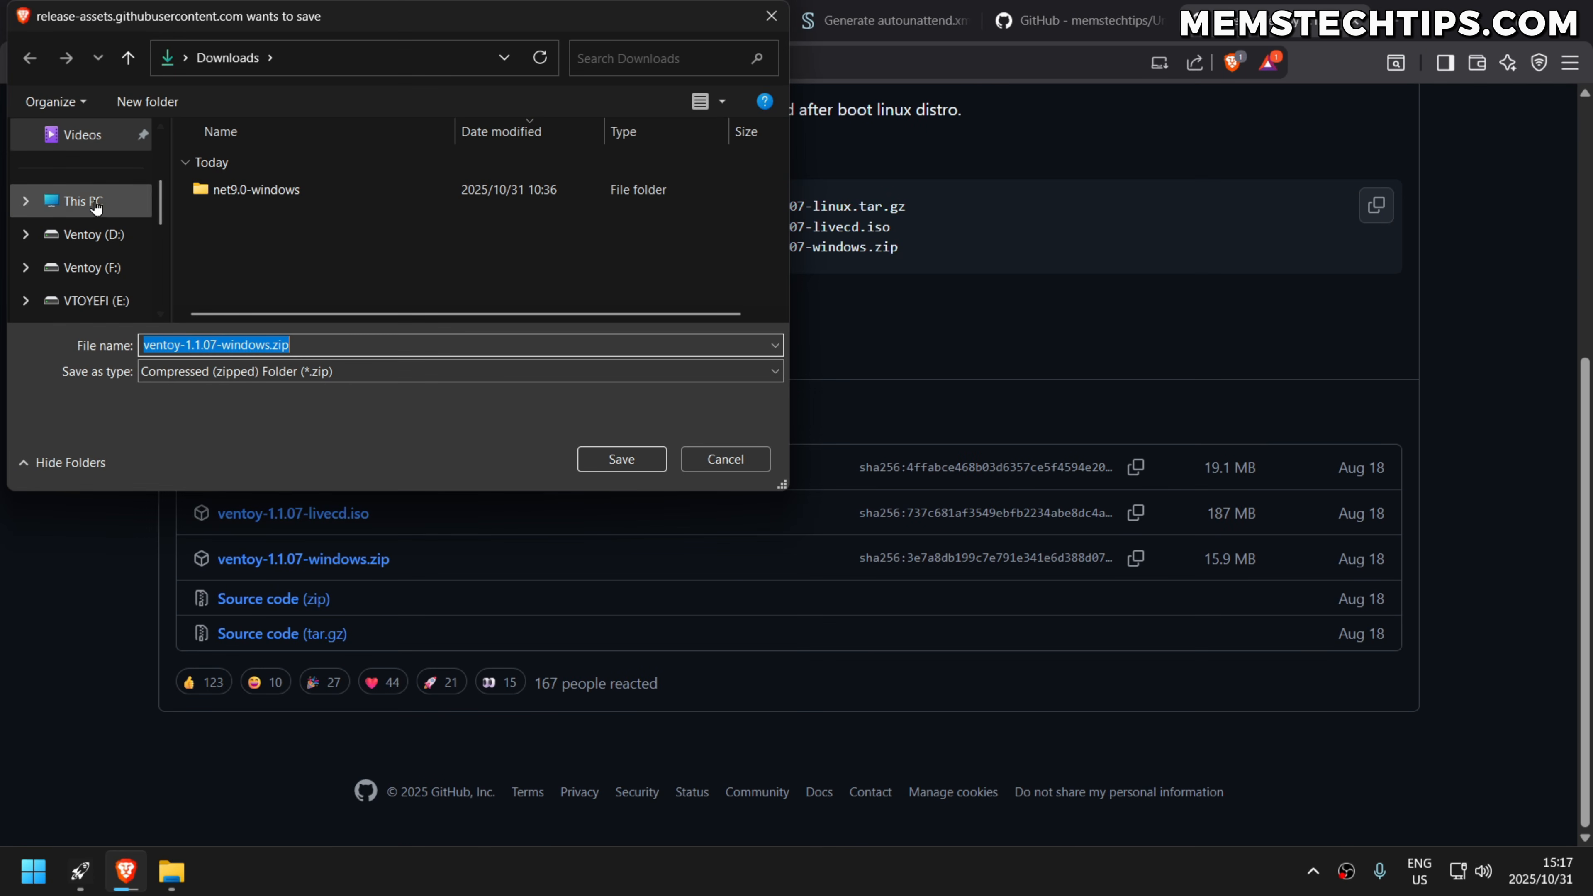
scroll(82, 238, up, 3)
click(87, 141)
click(634, 456)
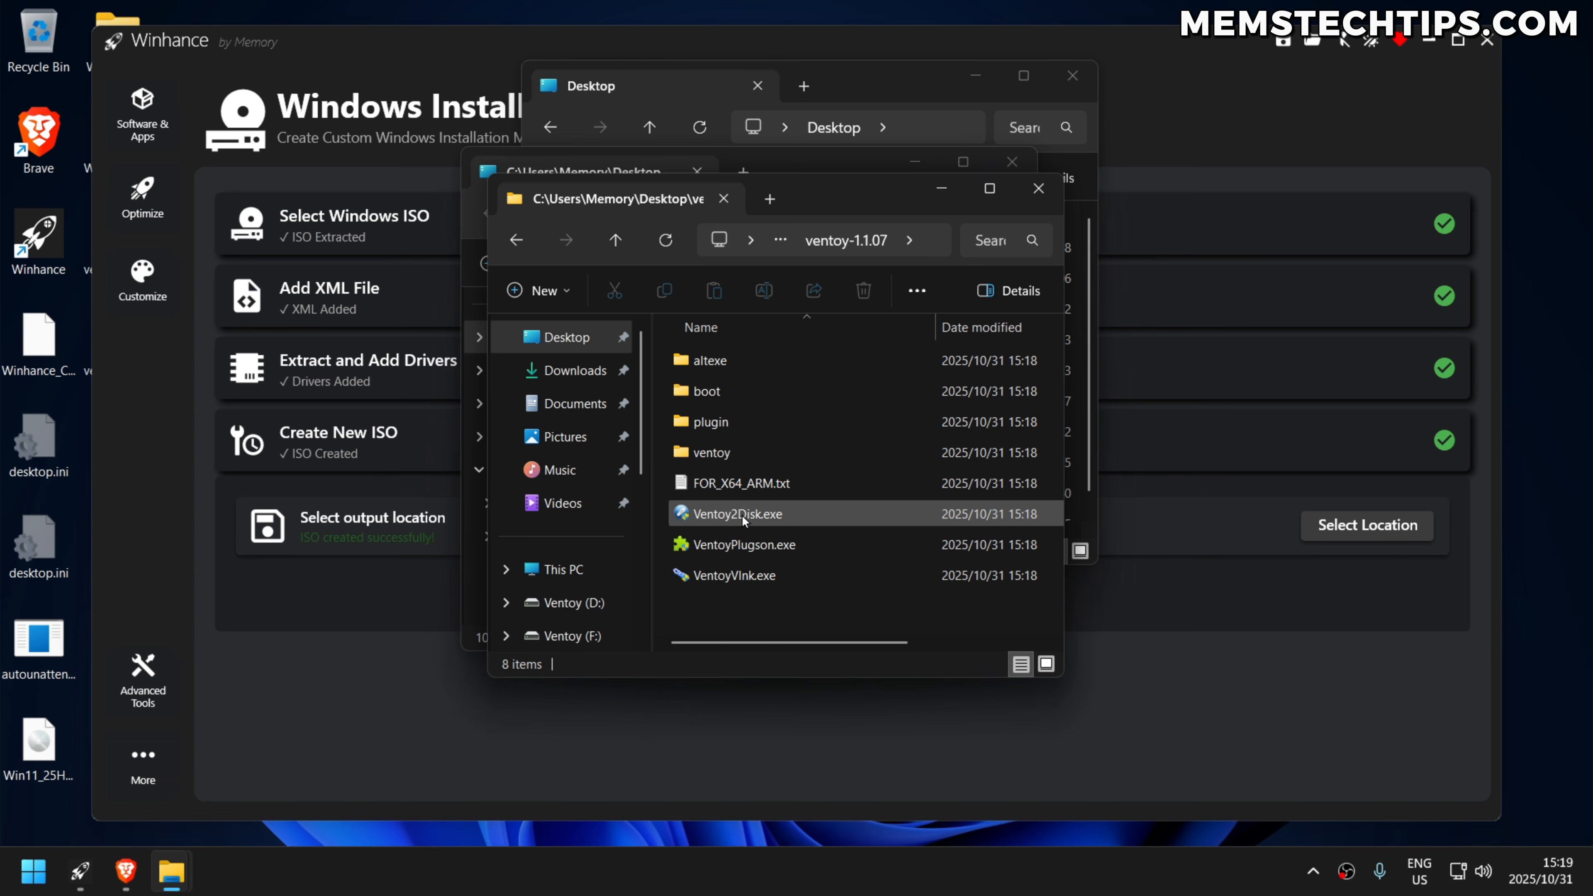
Run Ventoy2Disk.exe and install Ventoy on the 32GB USB SanDisk 3.2Gen1, confirming with YES that the drive may be formatted
double_click(742, 515)
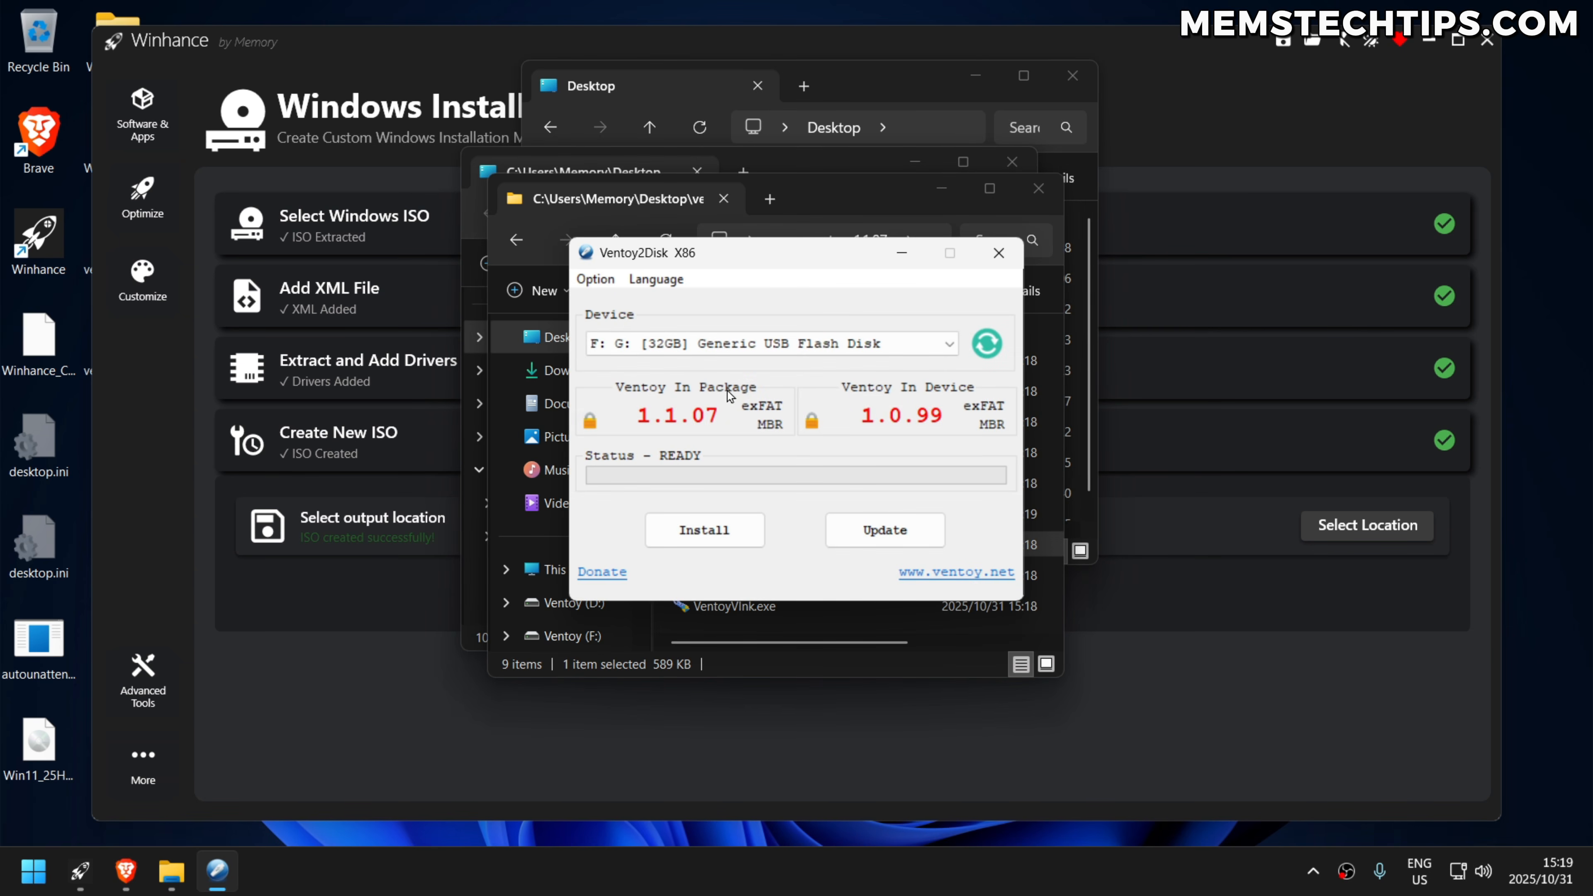
click(695, 349)
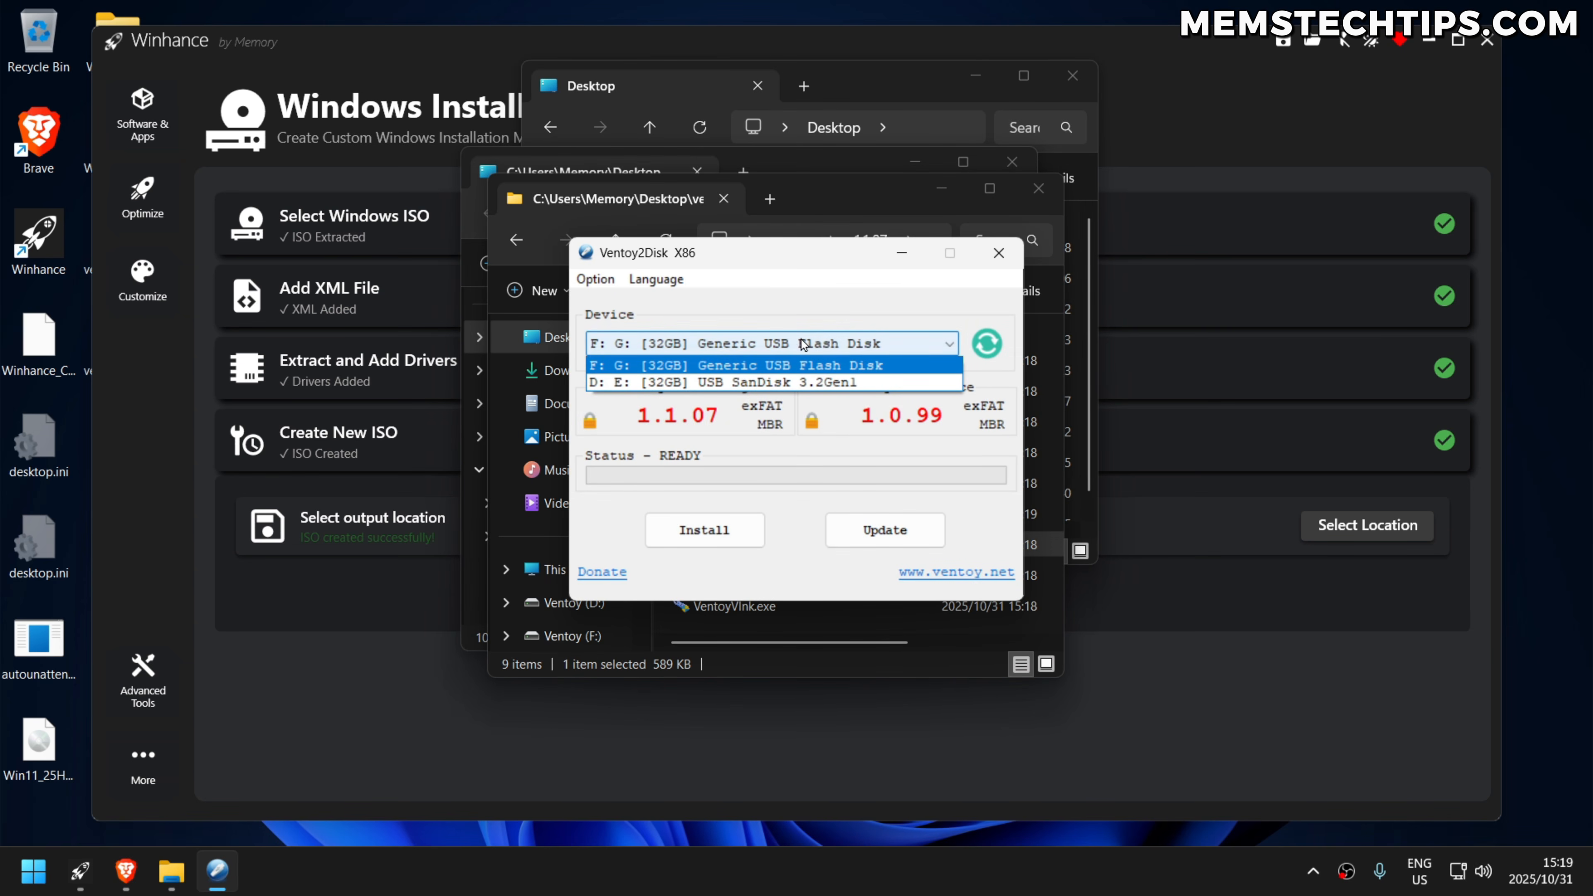
click(761, 379)
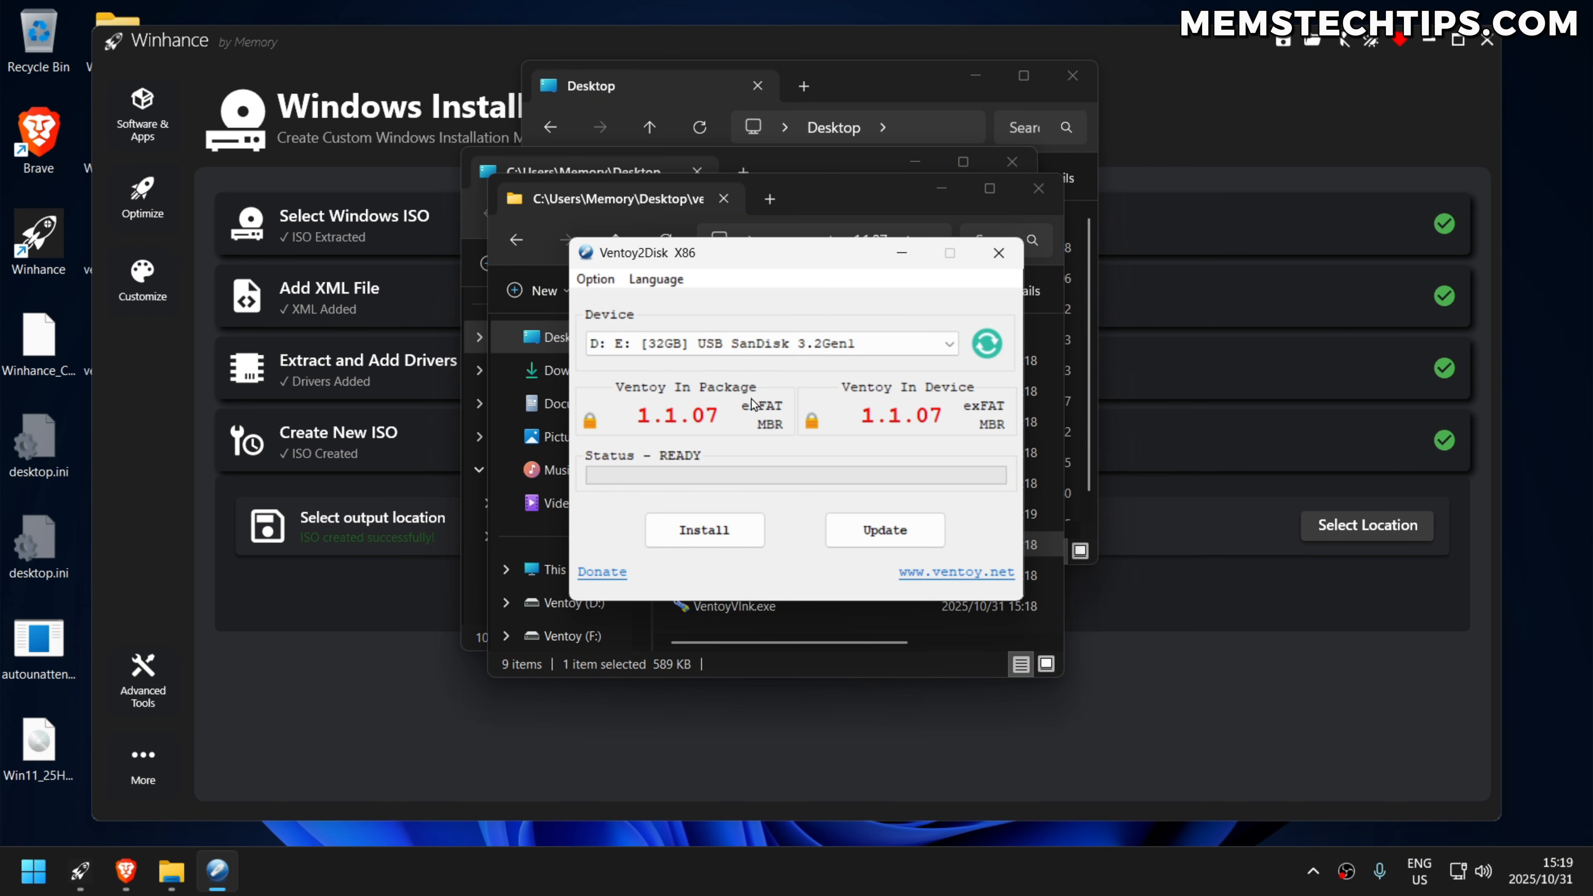
click(705, 540)
text(YES)
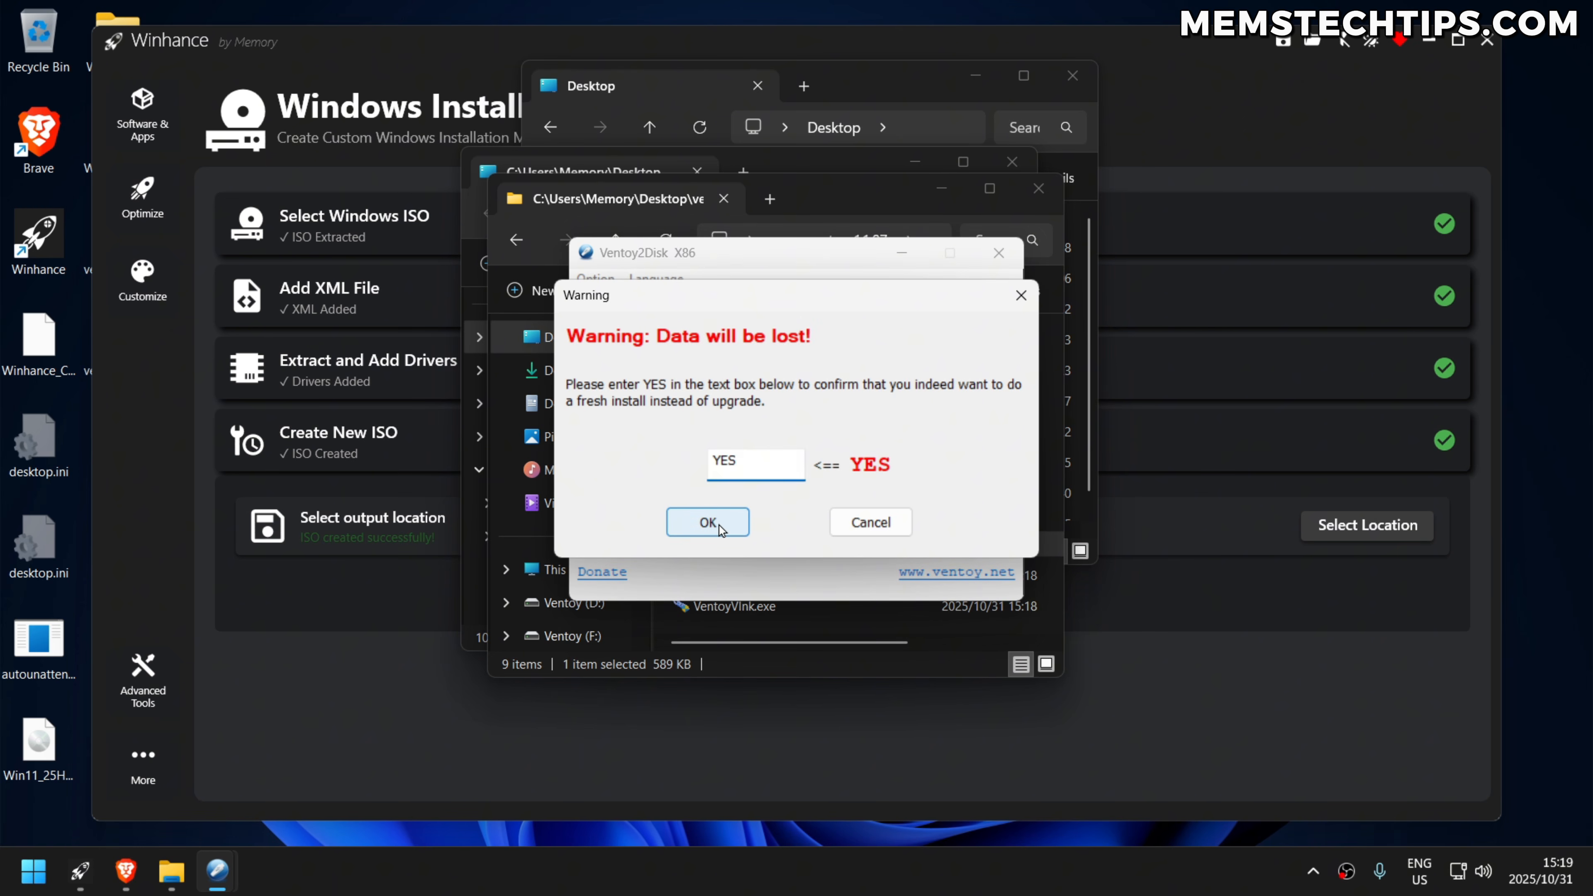
click(719, 525)
click(848, 517)
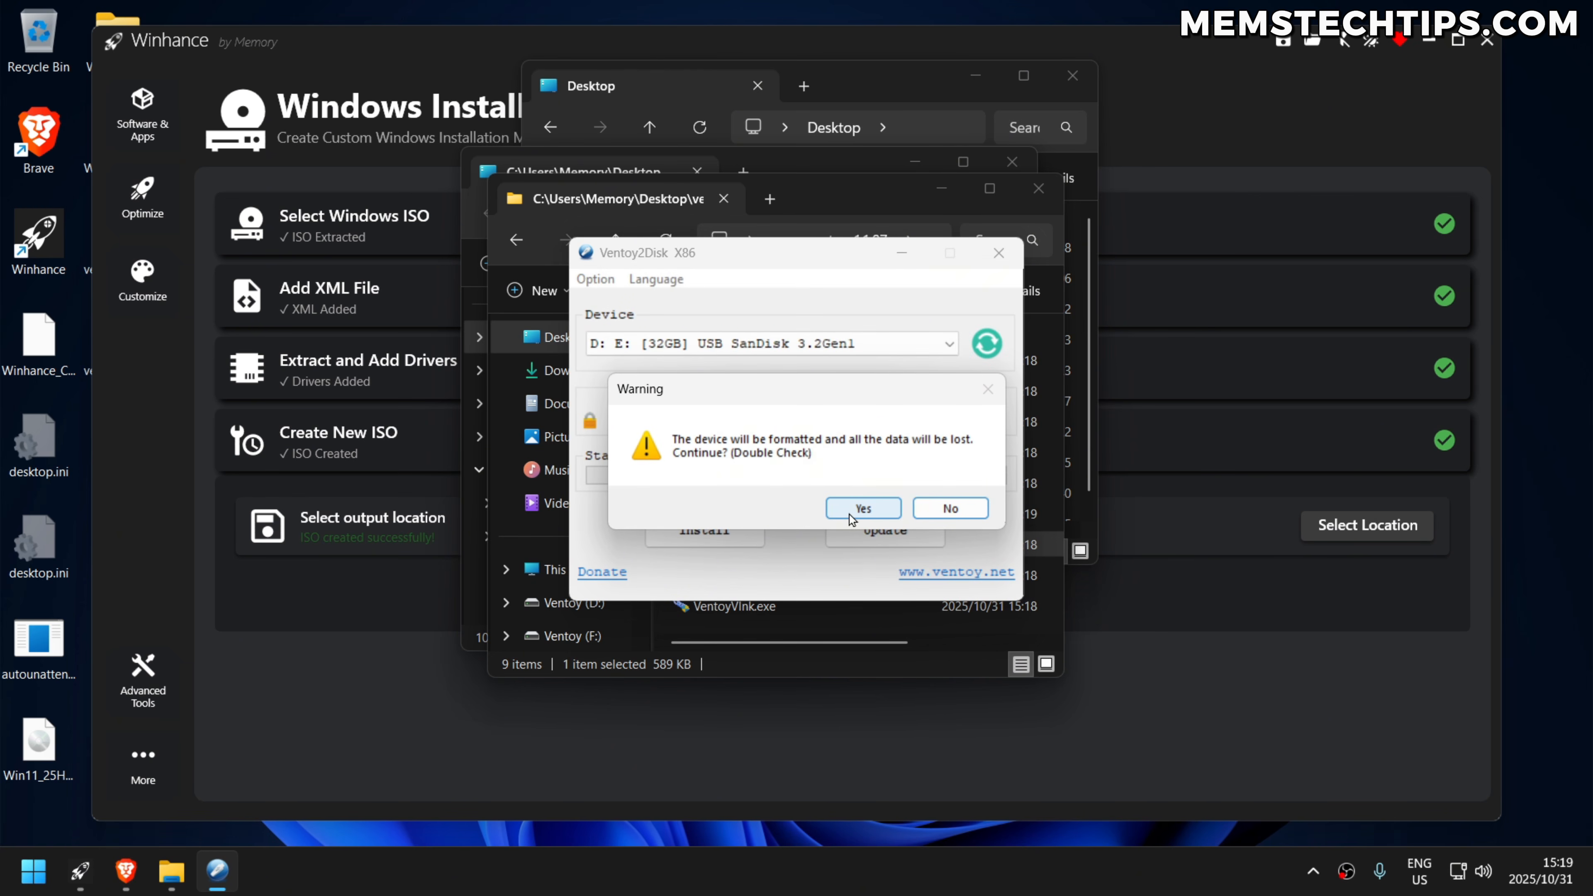
click(857, 512)
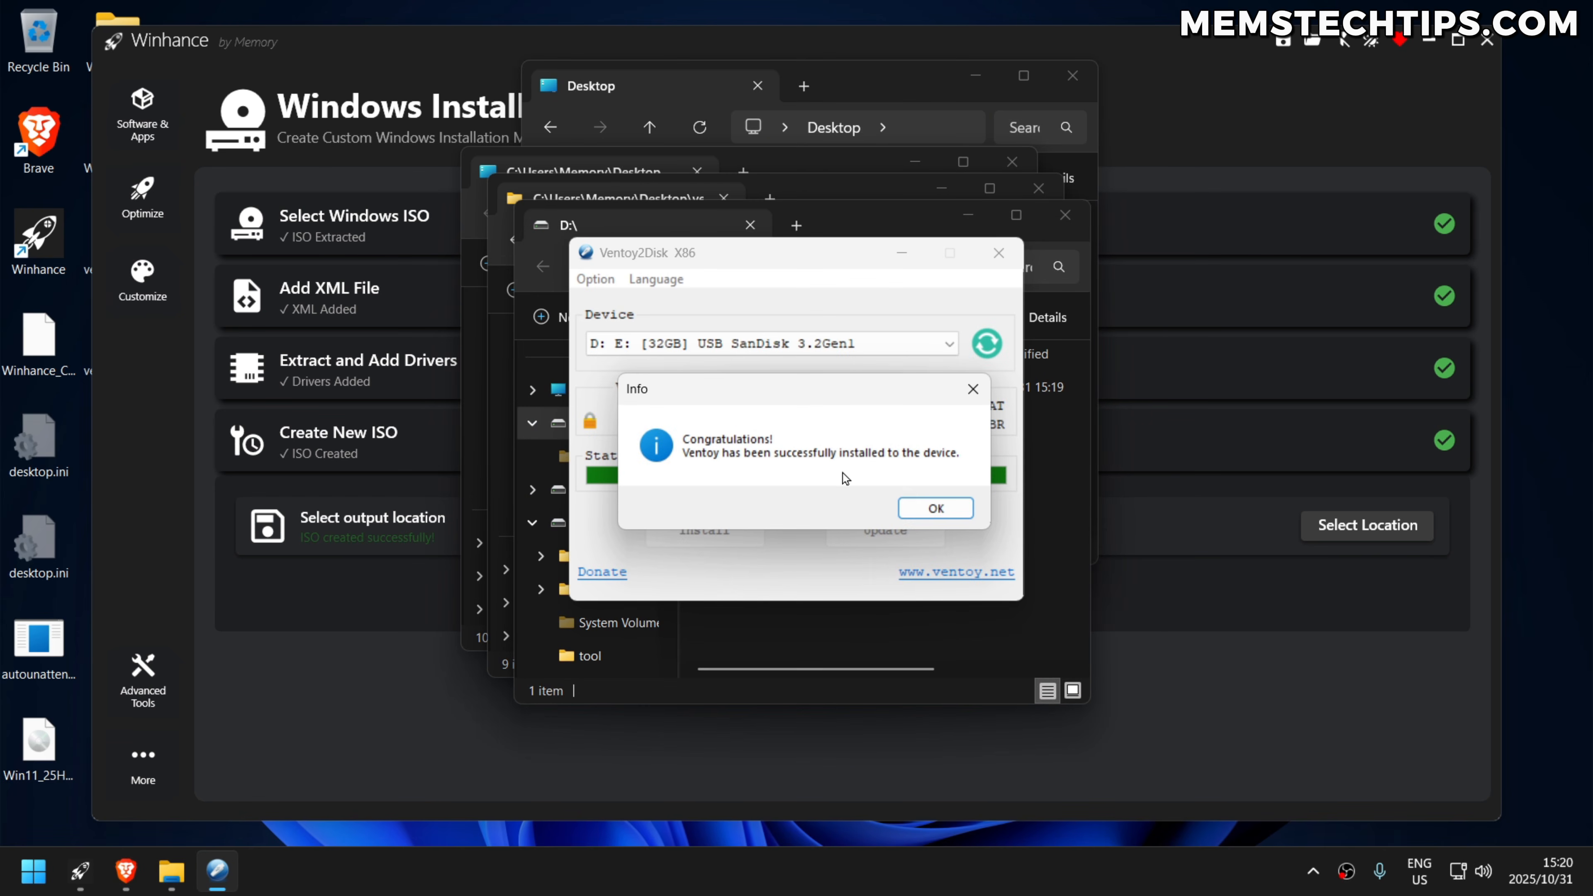
click(934, 509)
click(998, 253)
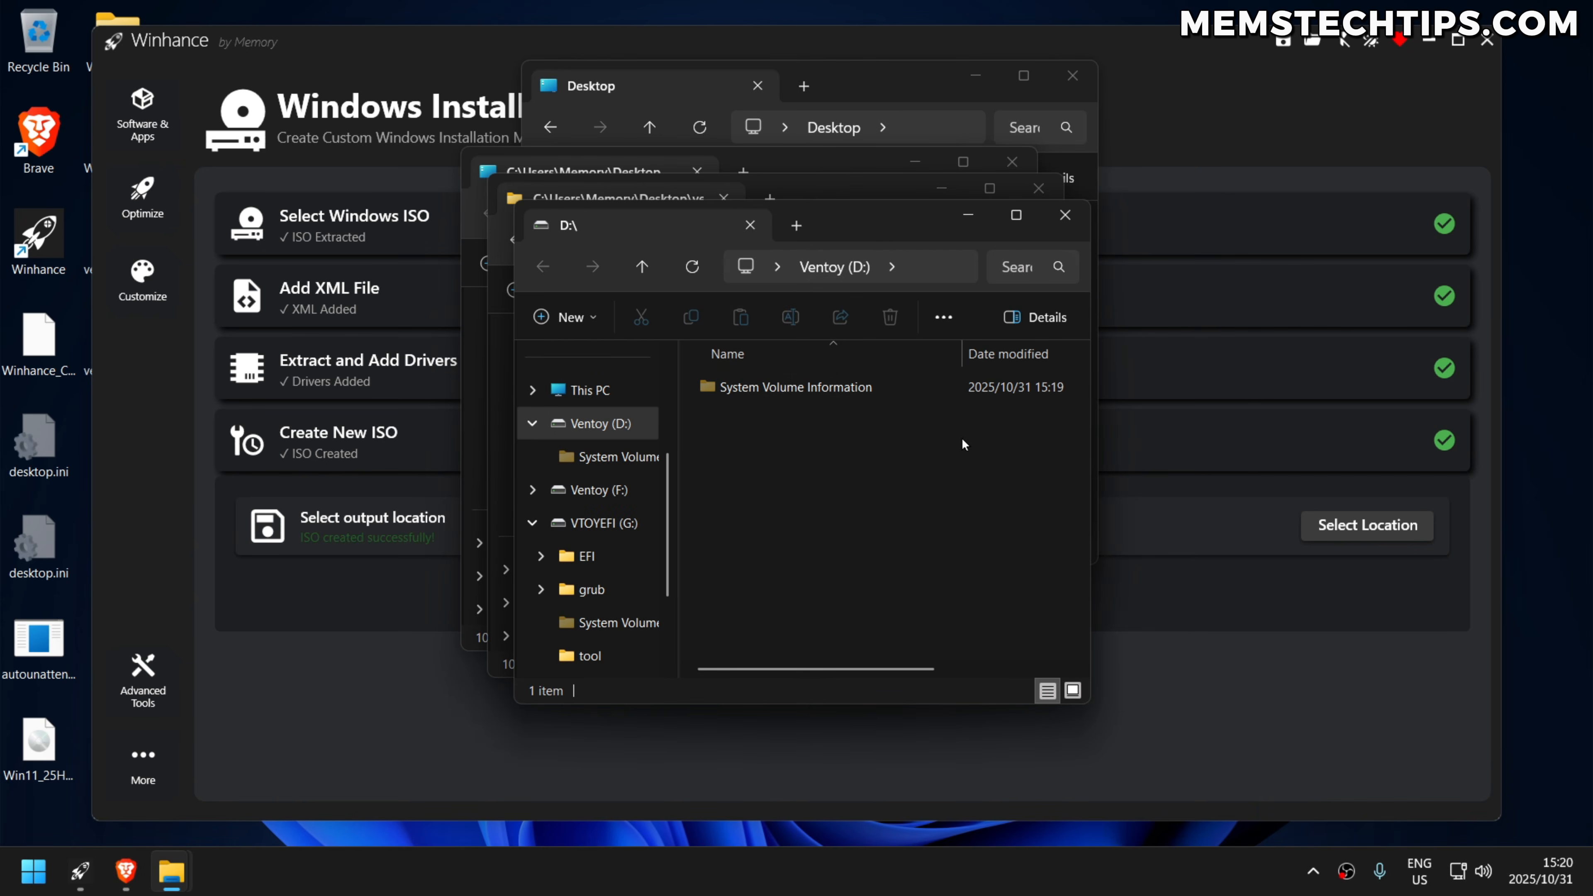
Arrange the Ventoy (D:) and Desktop folder windows side by side and copy Win11_25H2_English_x64.iso and Winhance_Windows.iso to the Ventoy drive
drag(856, 221, 552, 187)
click(831, 201)
click(1039, 188)
drag(861, 166, 1194, 185)
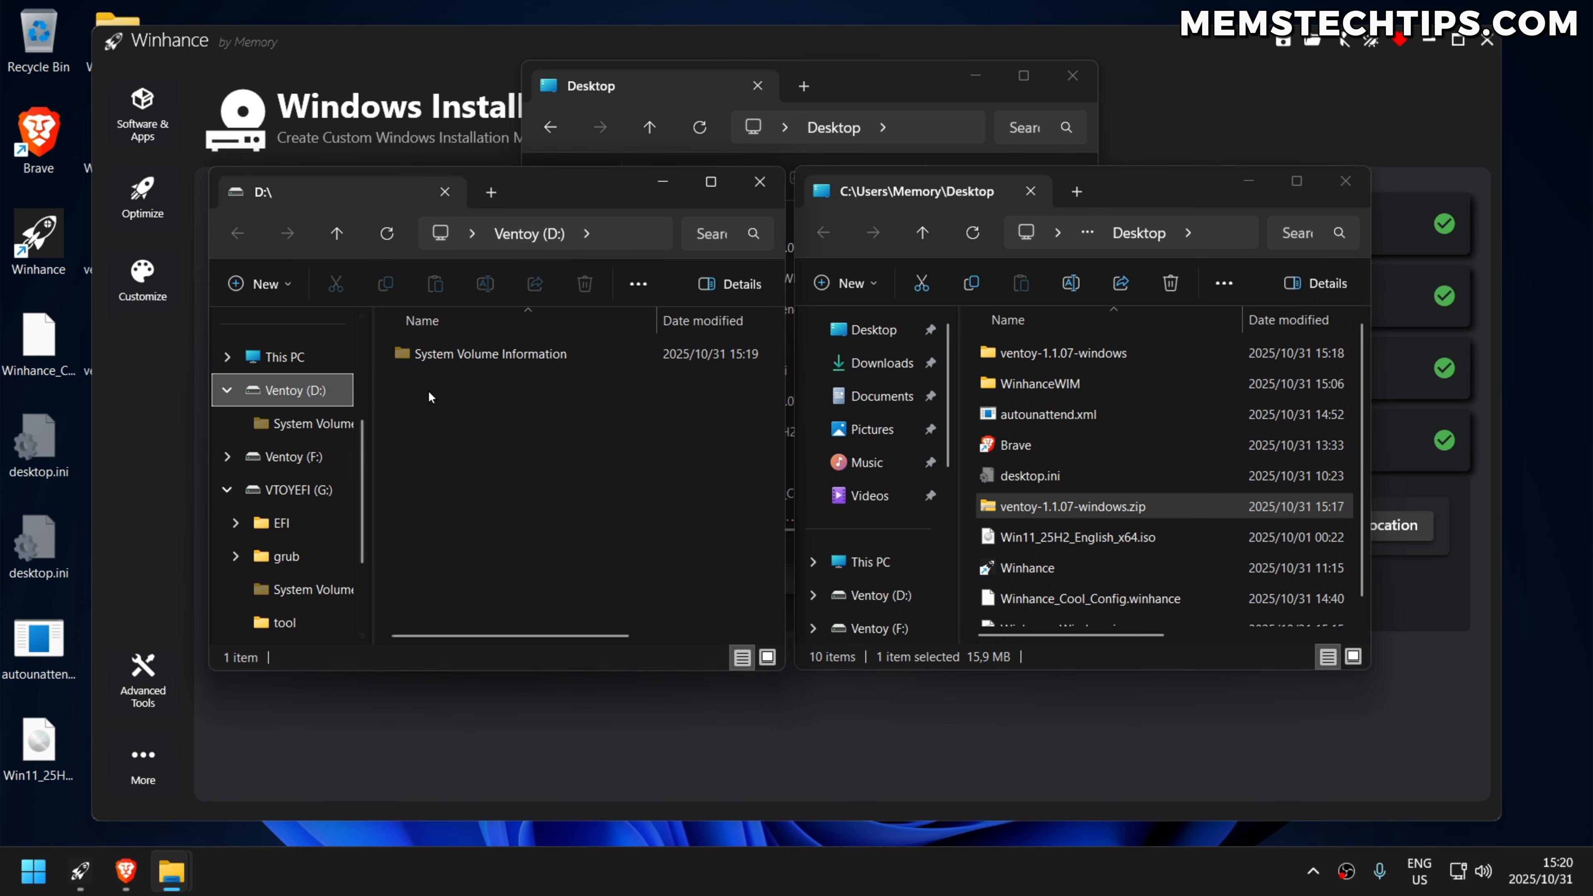
click(1066, 624)
ctrl+click(1053, 521)
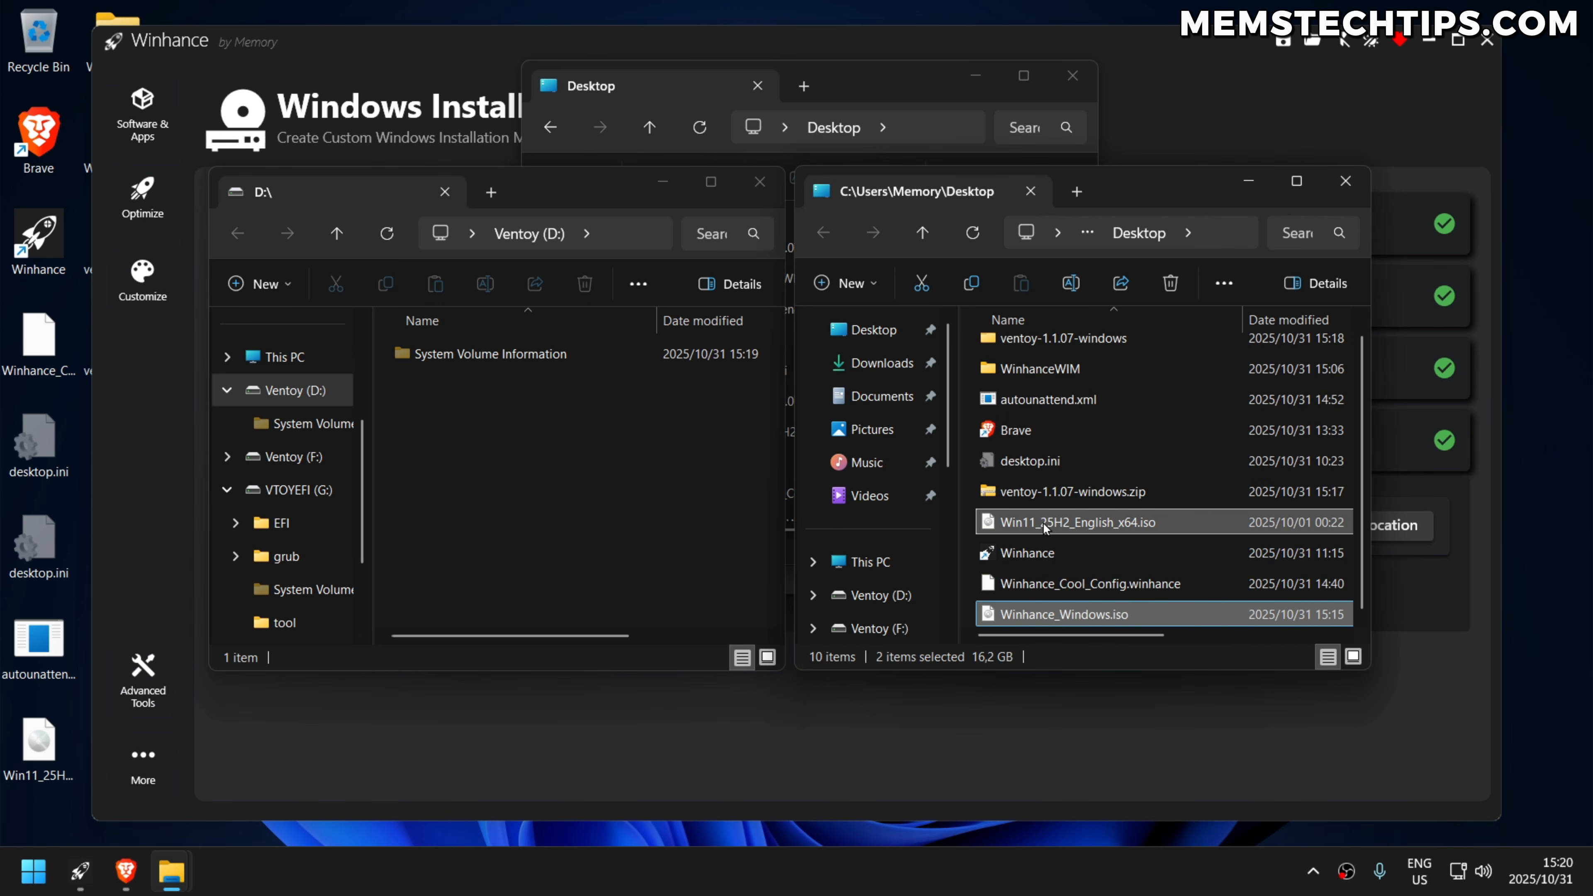
drag(1044, 521, 436, 399)
click(474, 415)
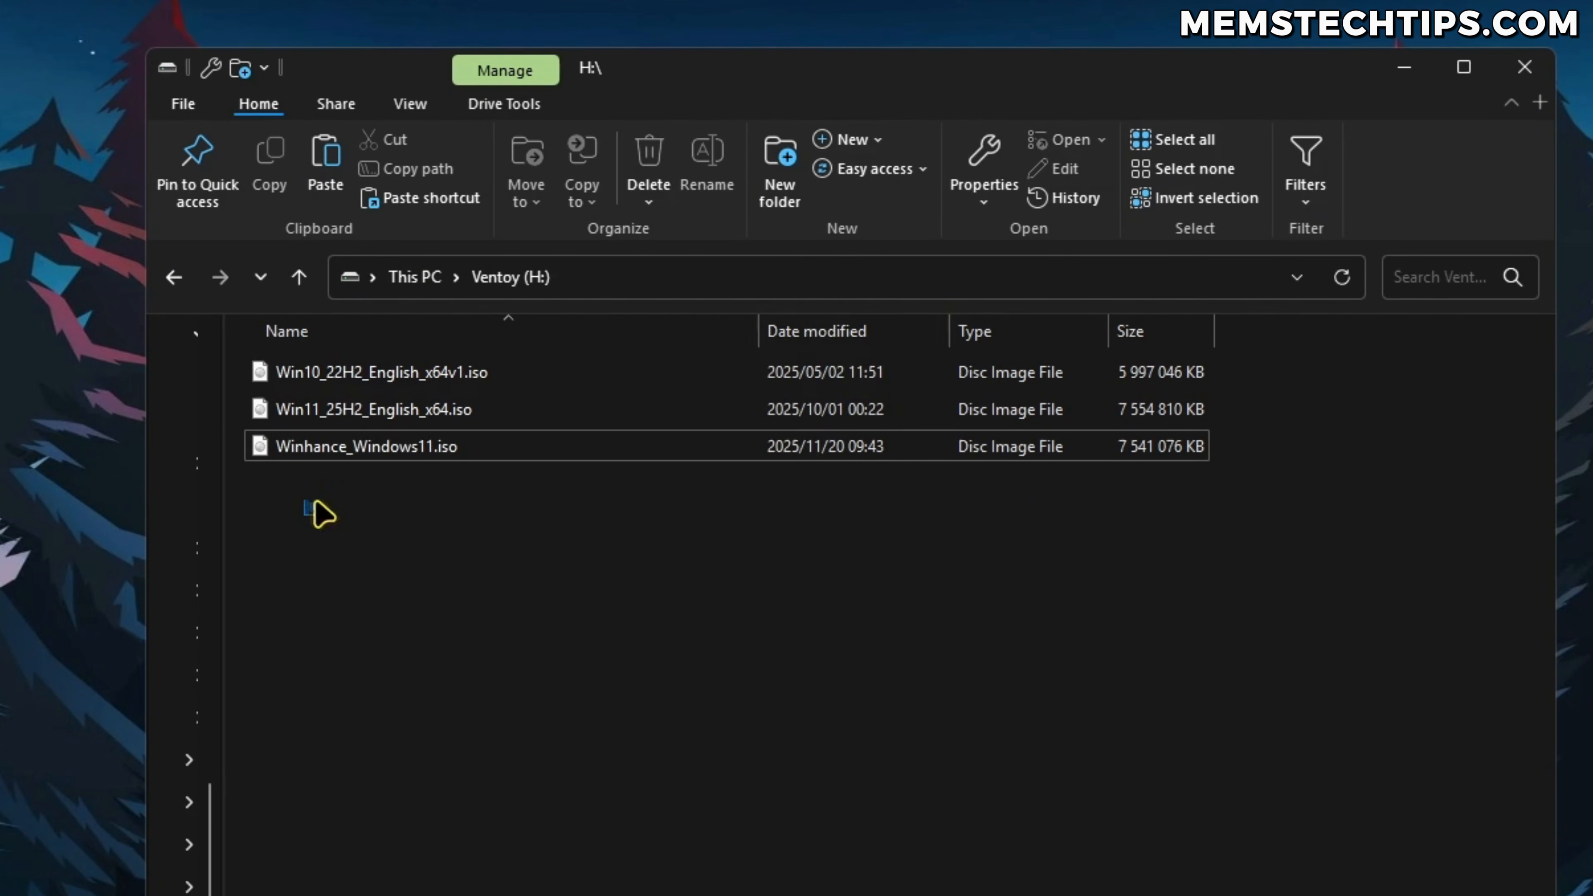
drag(304, 506, 473, 452)
click(557, 558)
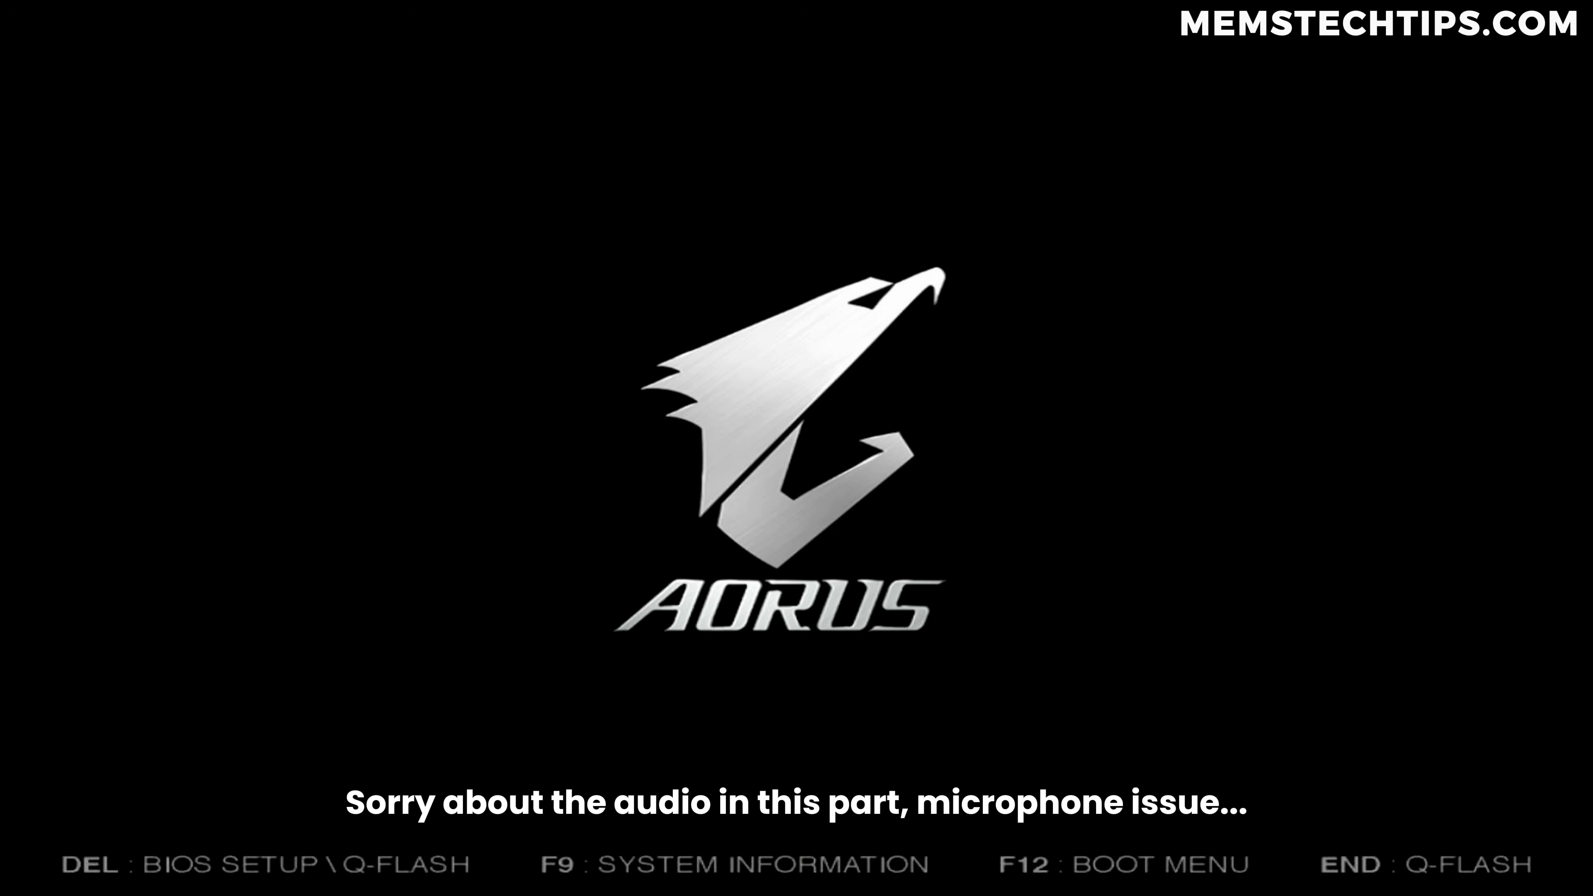
Open the computer's boot menu at startup and boot from UEFI: USB, Partition 2
key(F12)
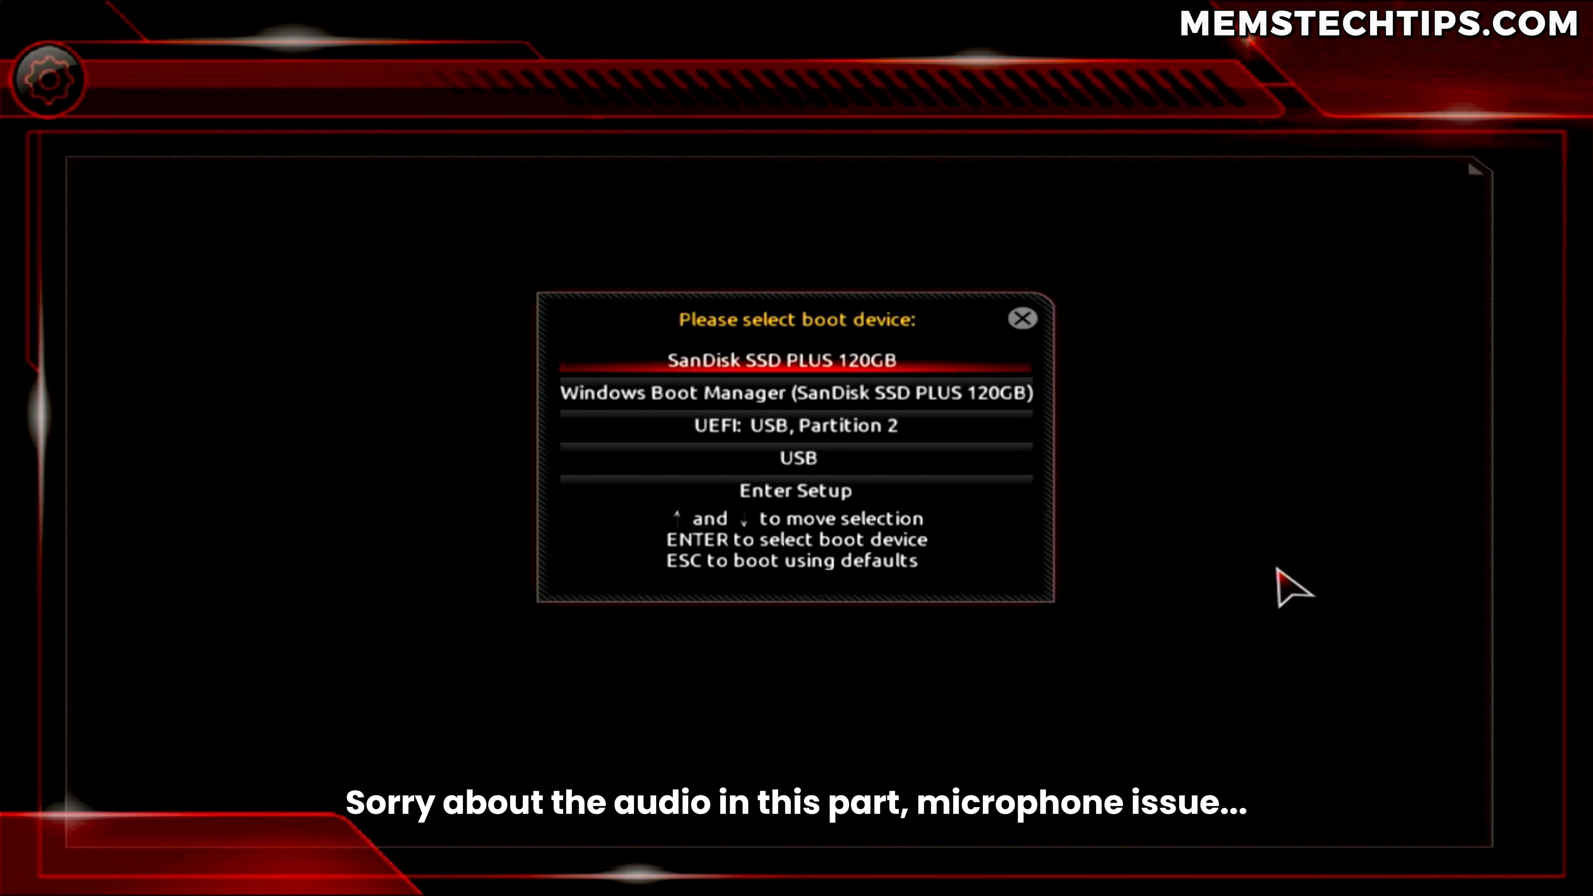
key(Down)
key(Down)
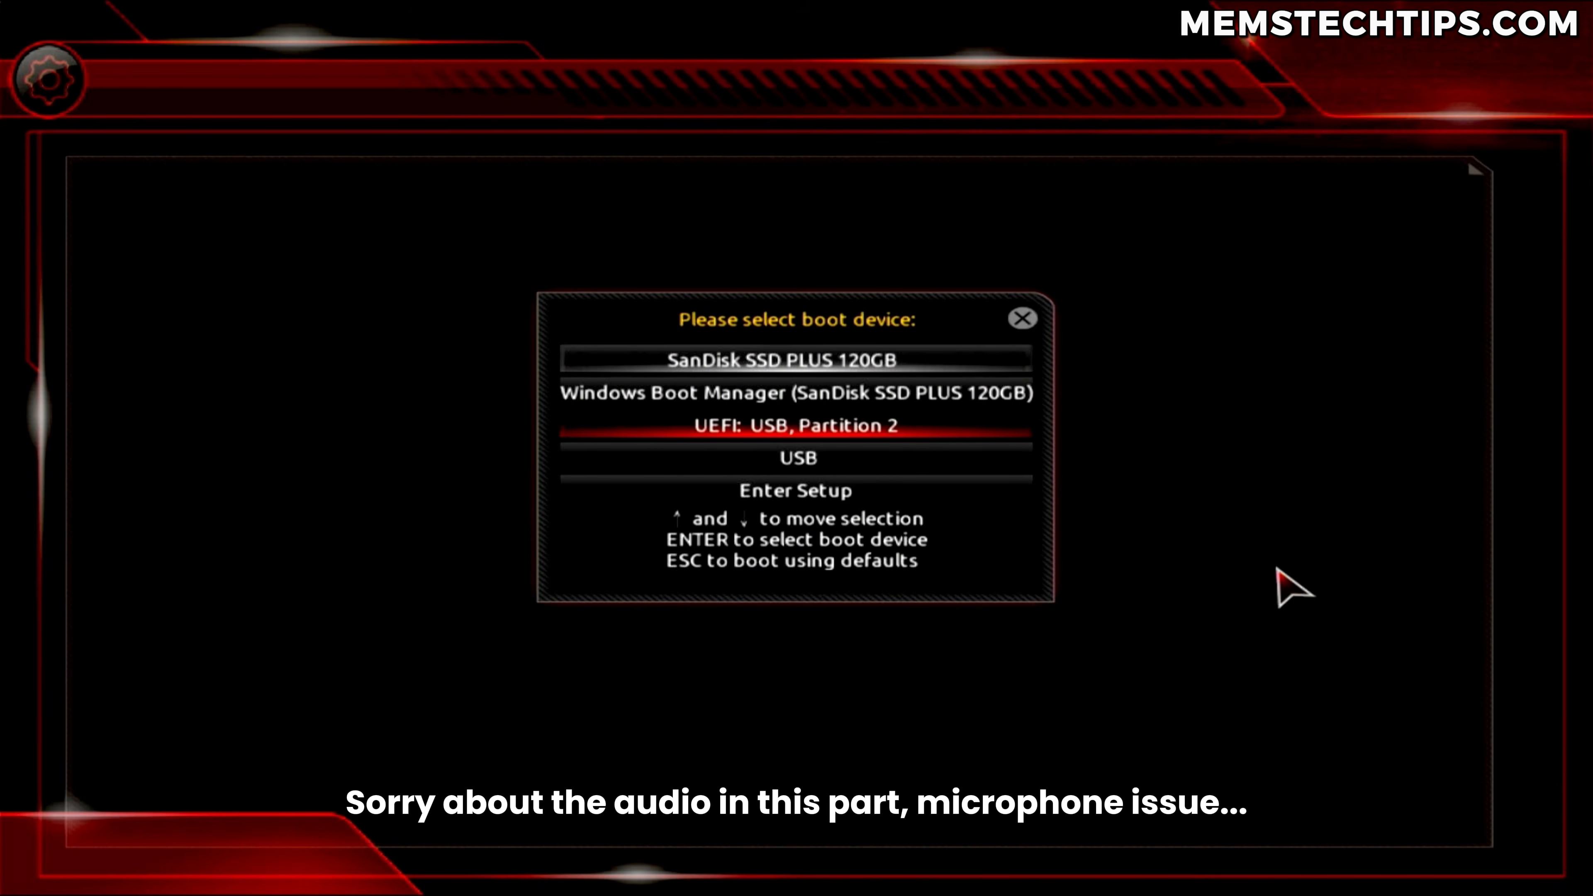
key(Return)
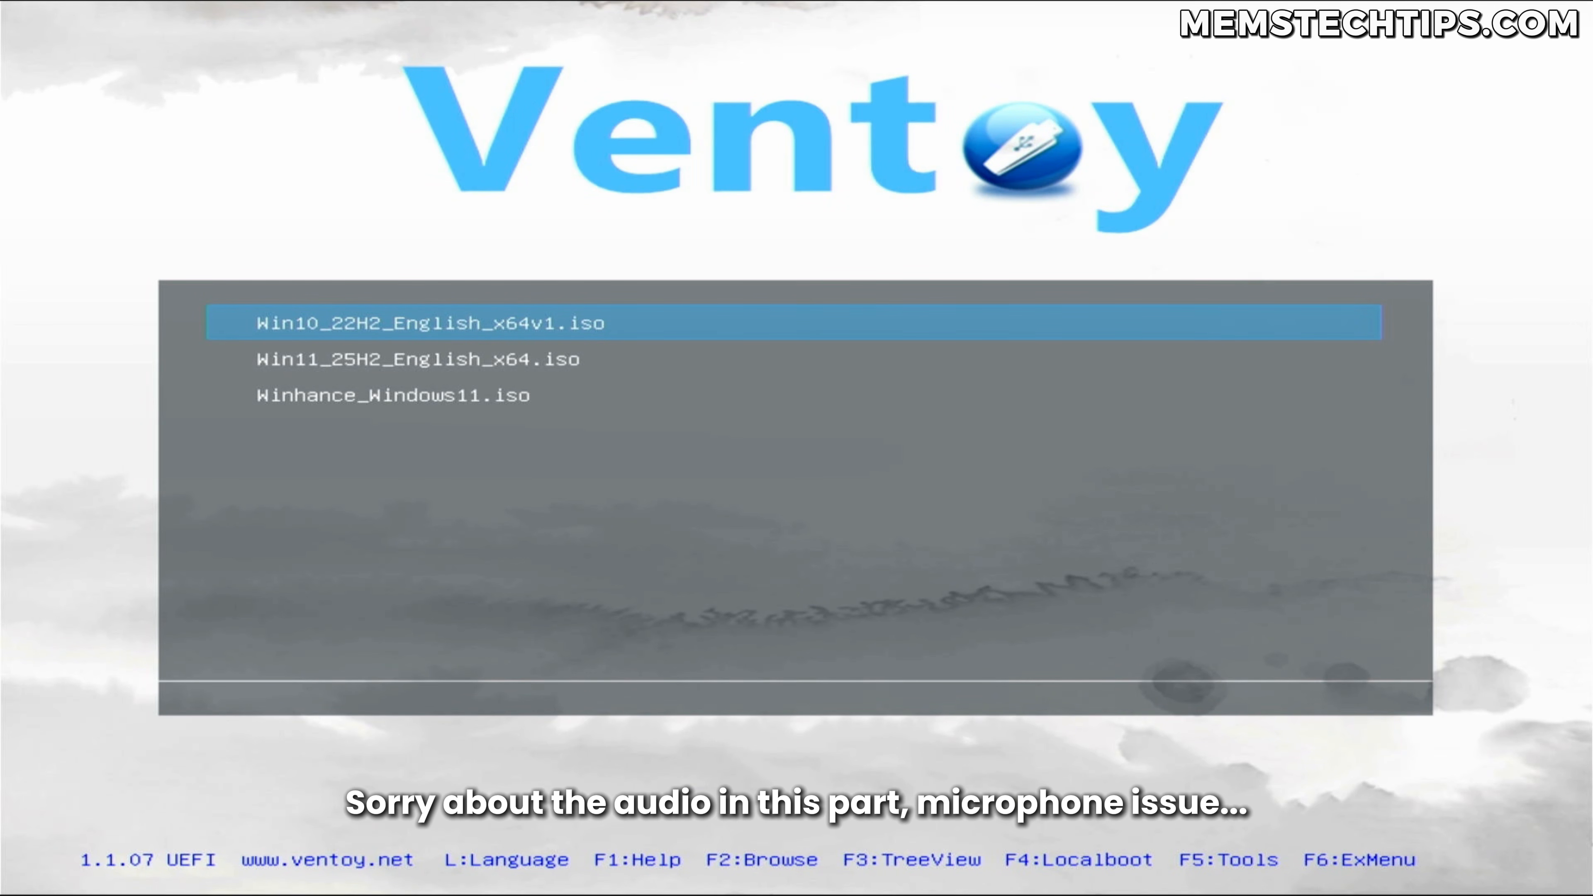
Choose Winhance_Windows11.iso in the Ventoy boot list and boot it in normal mode
key(Down)
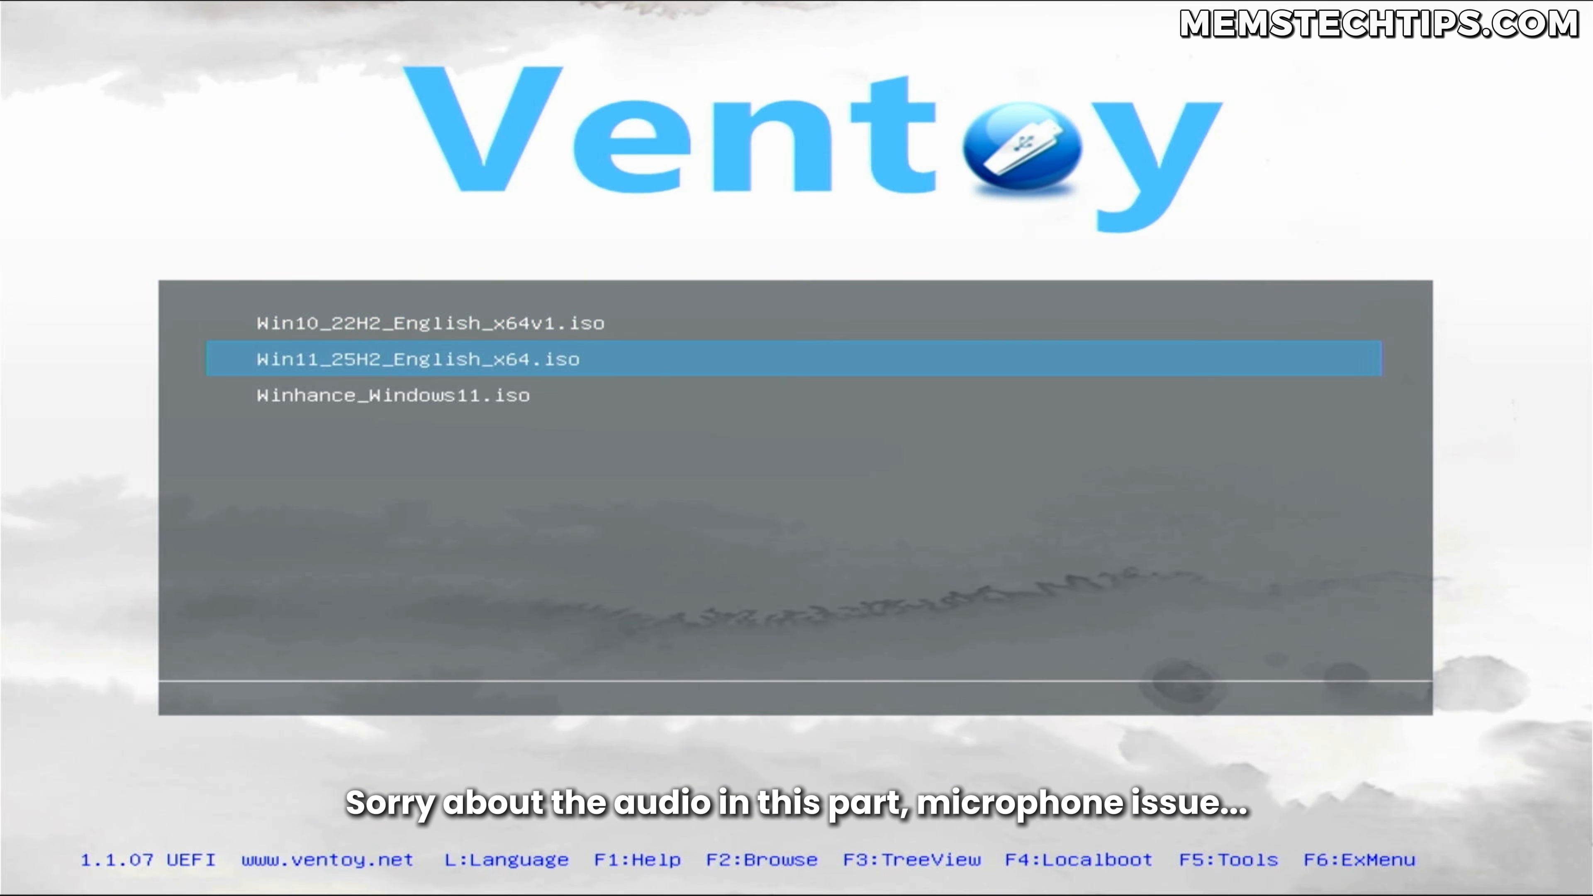
key(Down)
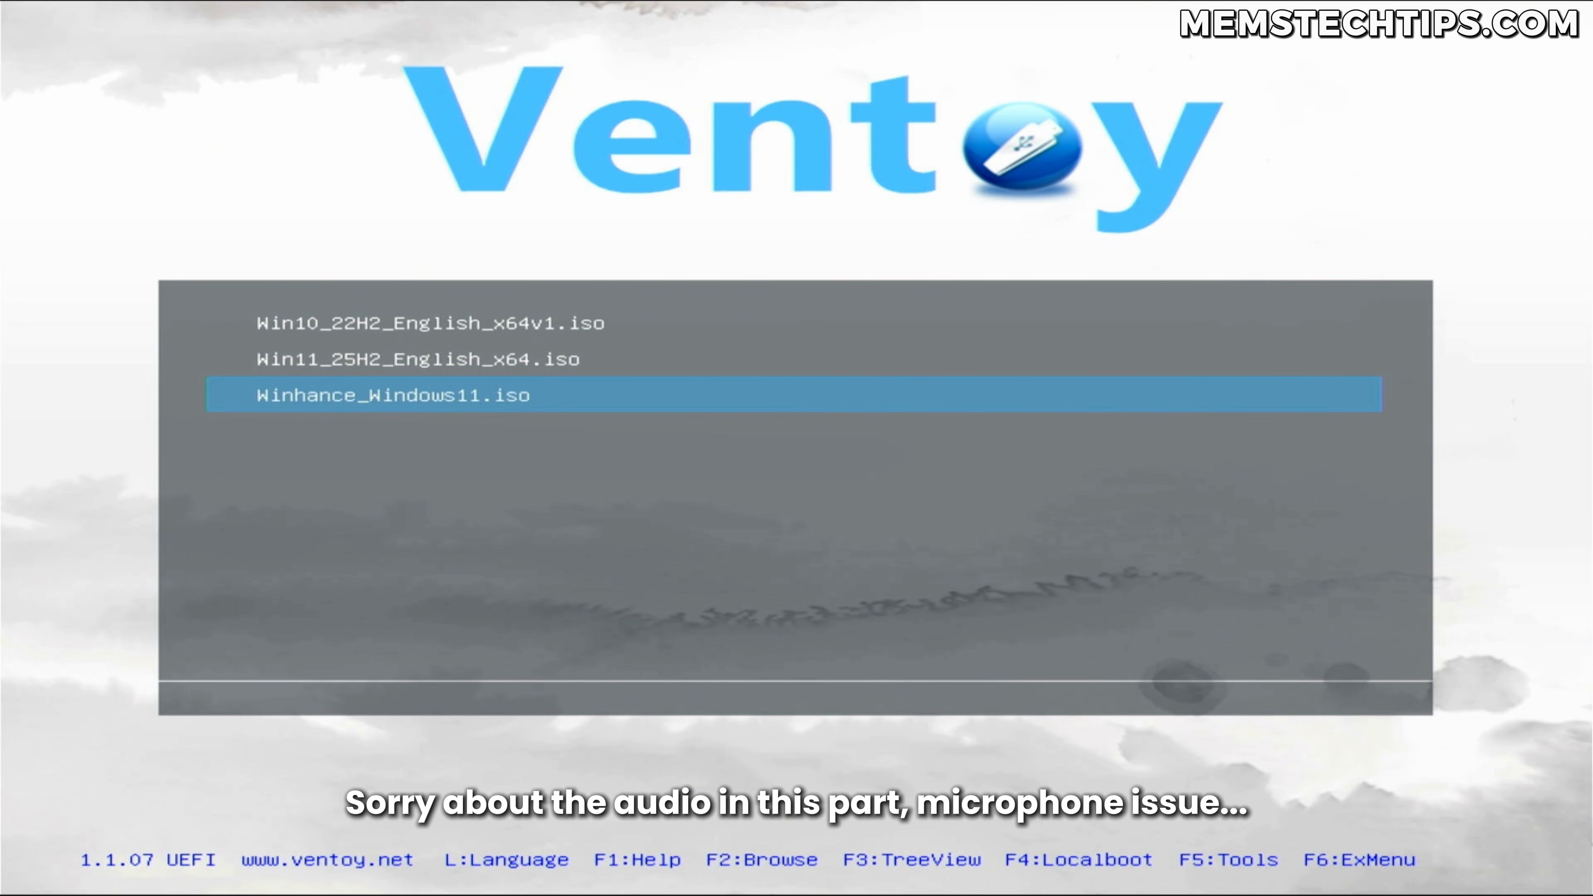
key(Return)
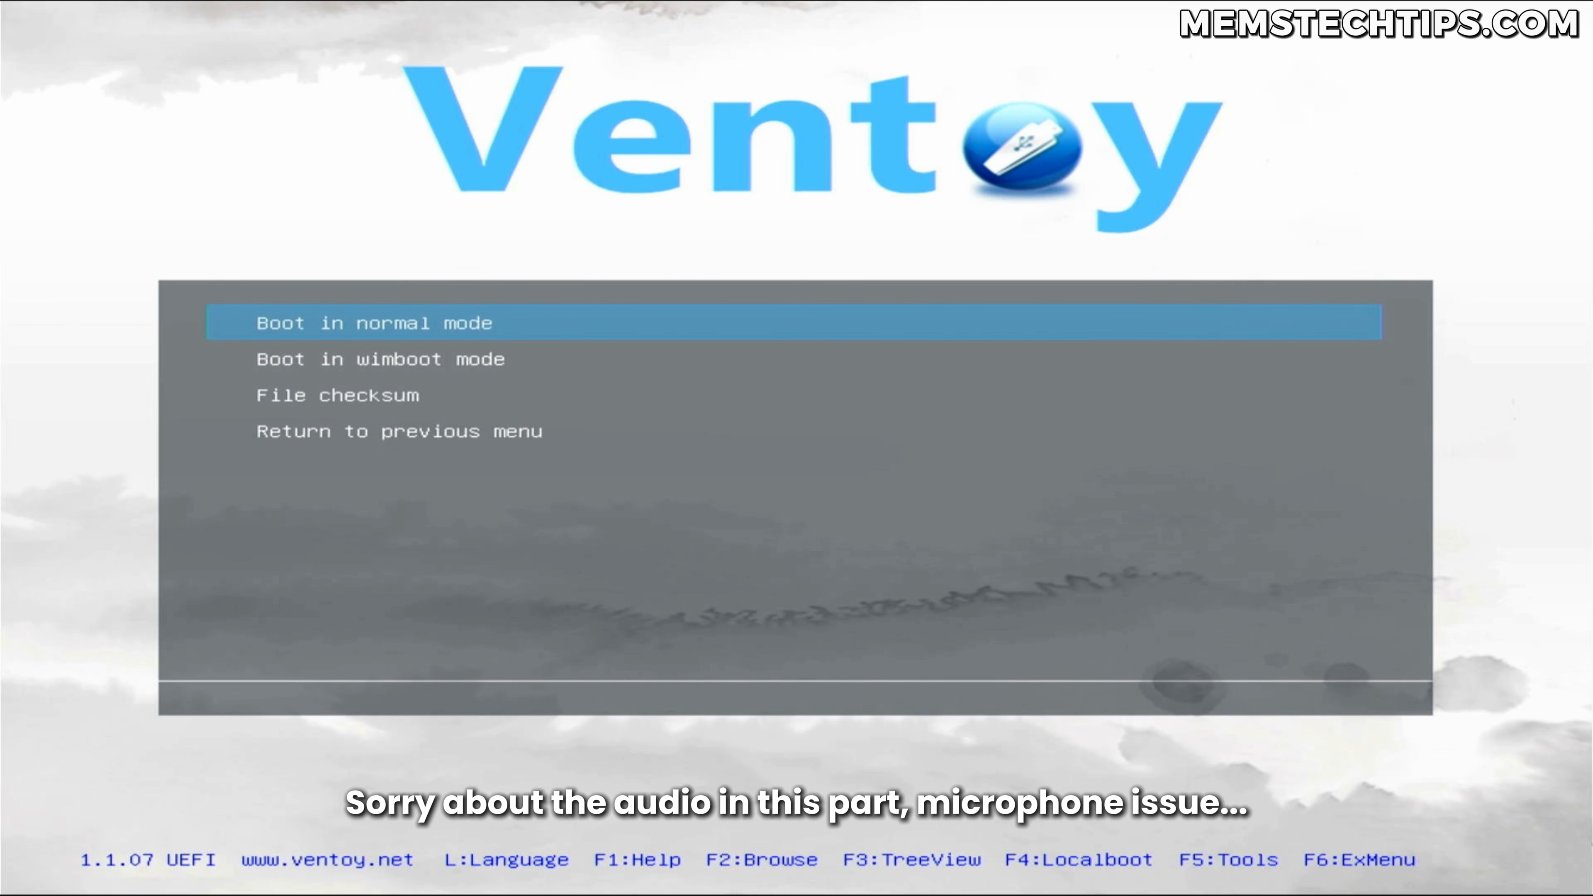
key(Return)
key(Return)
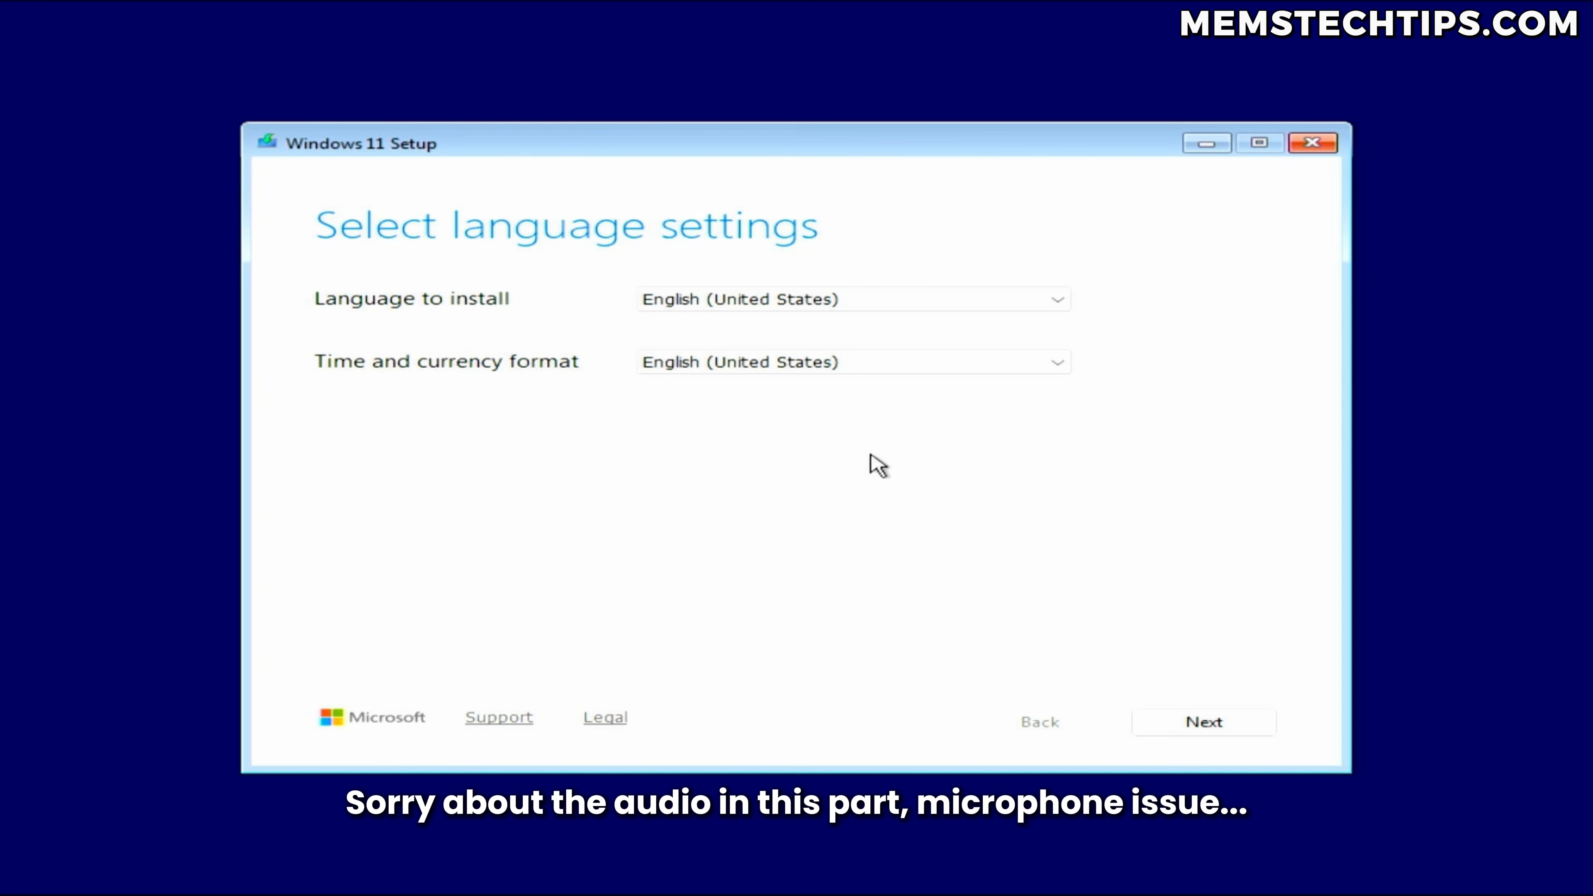
Set the time and currency format to English (South Africa) and continue to the installation location selection
click(946, 362)
scroll(992, 473, up, 8)
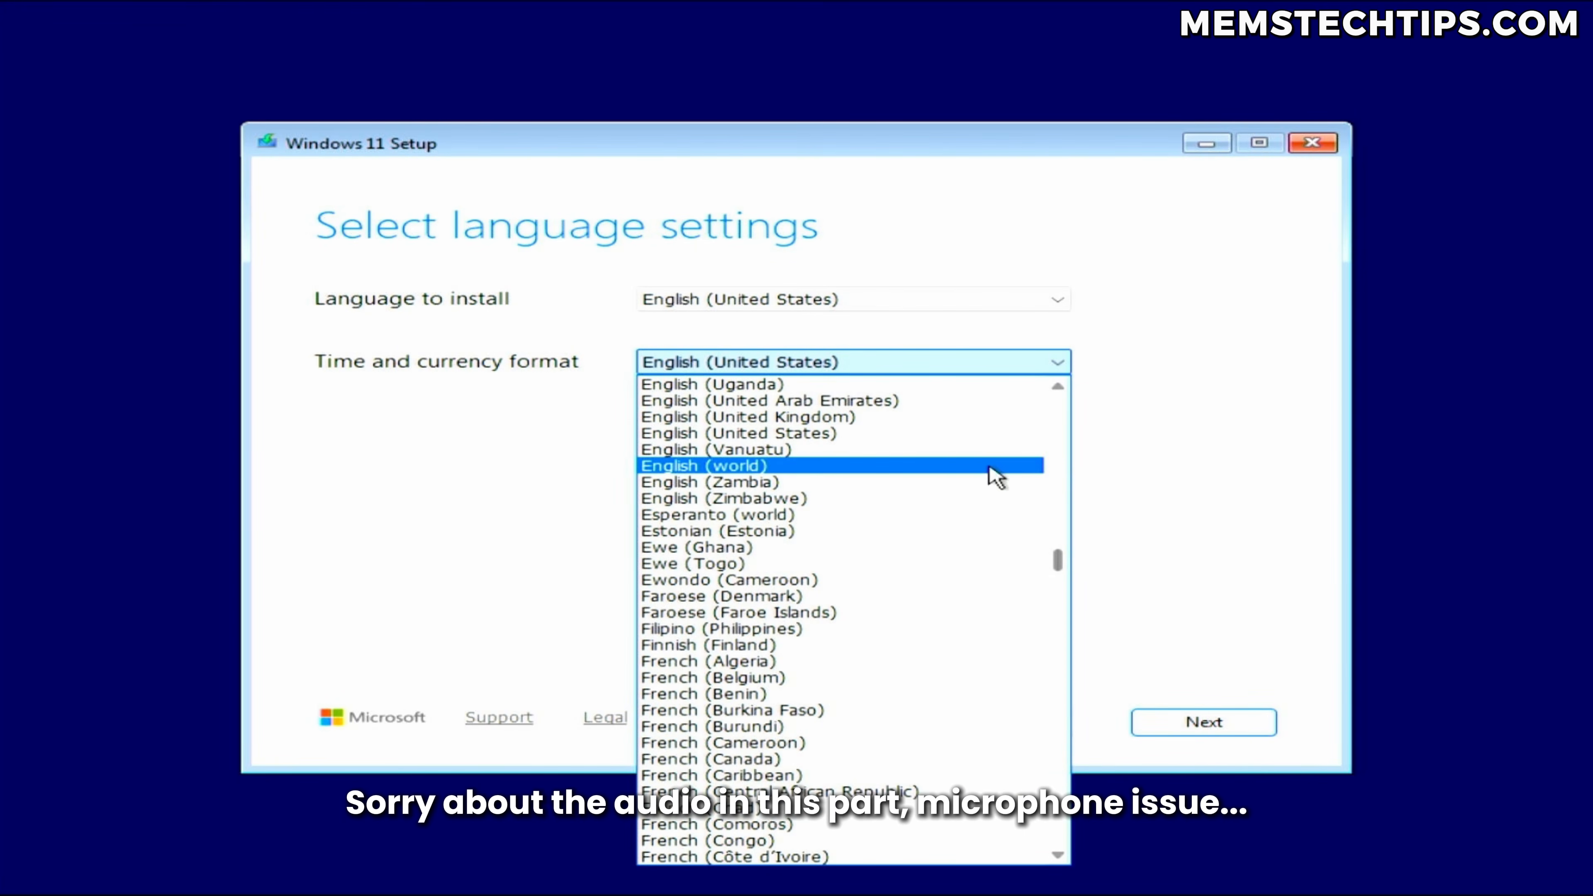
click(859, 449)
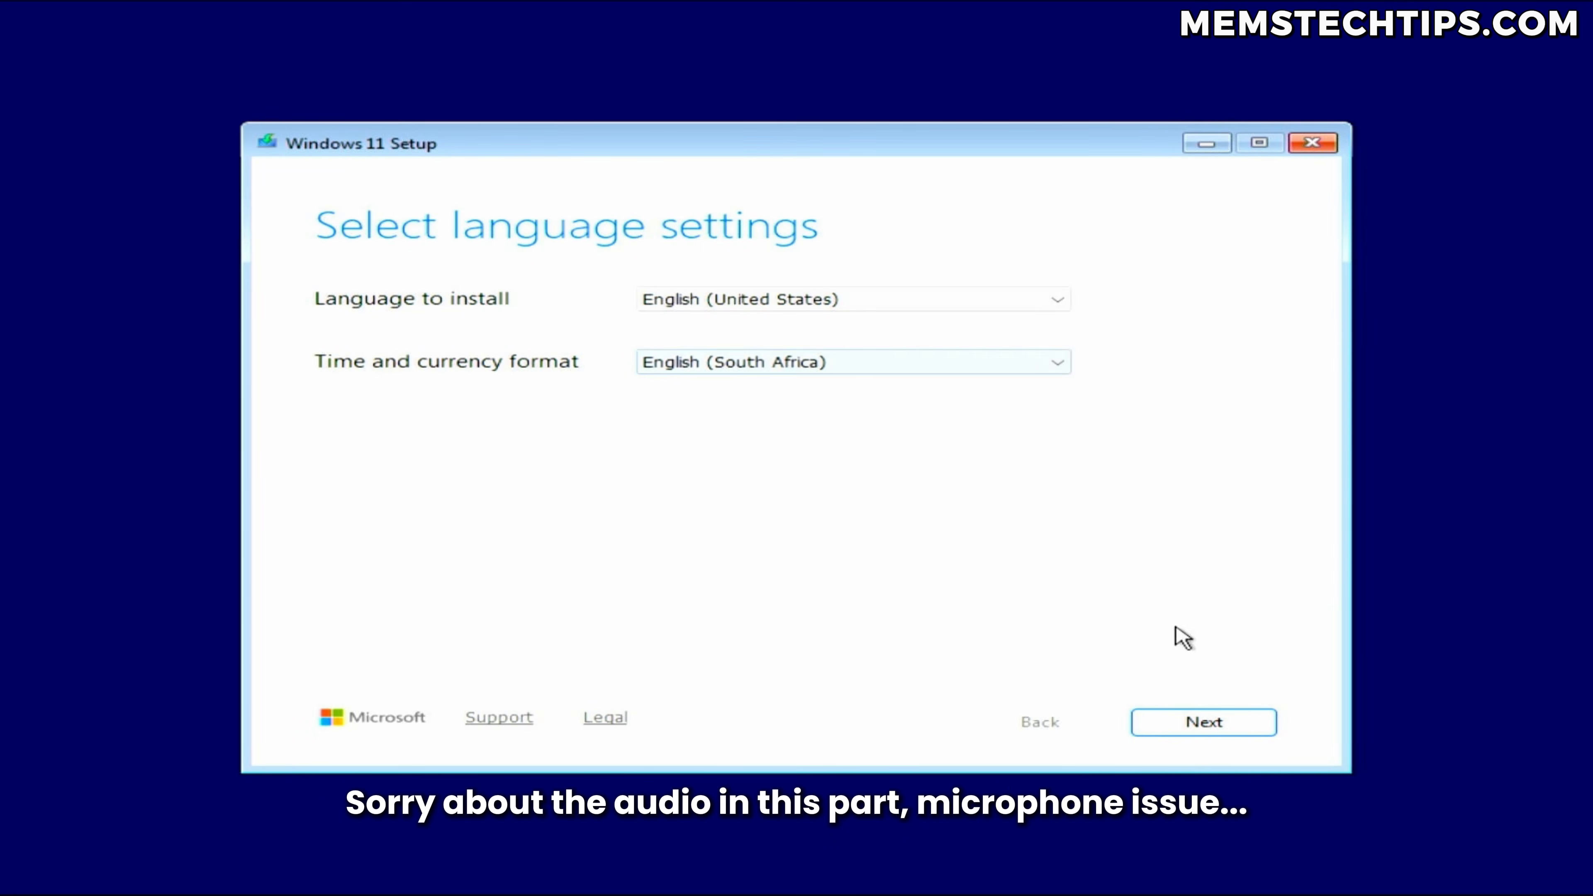
click(1194, 723)
click(1203, 718)
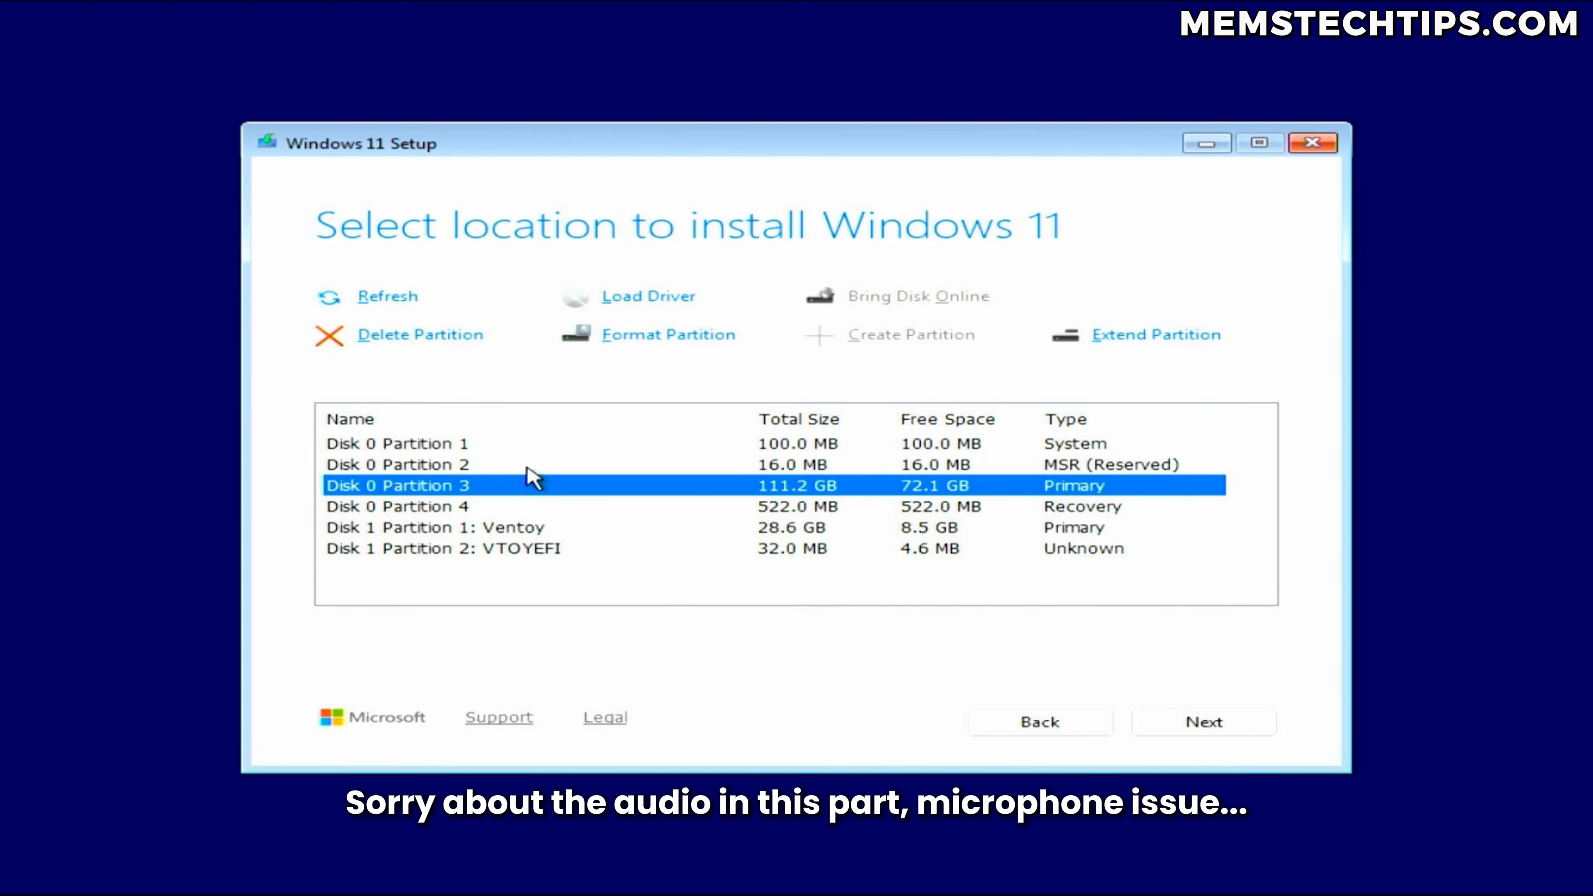
Delete all partitions on Disk 0 and start installing Windows 11 to its unallocated space
click(376, 342)
click(450, 465)
key(alt+d)
key(Return)
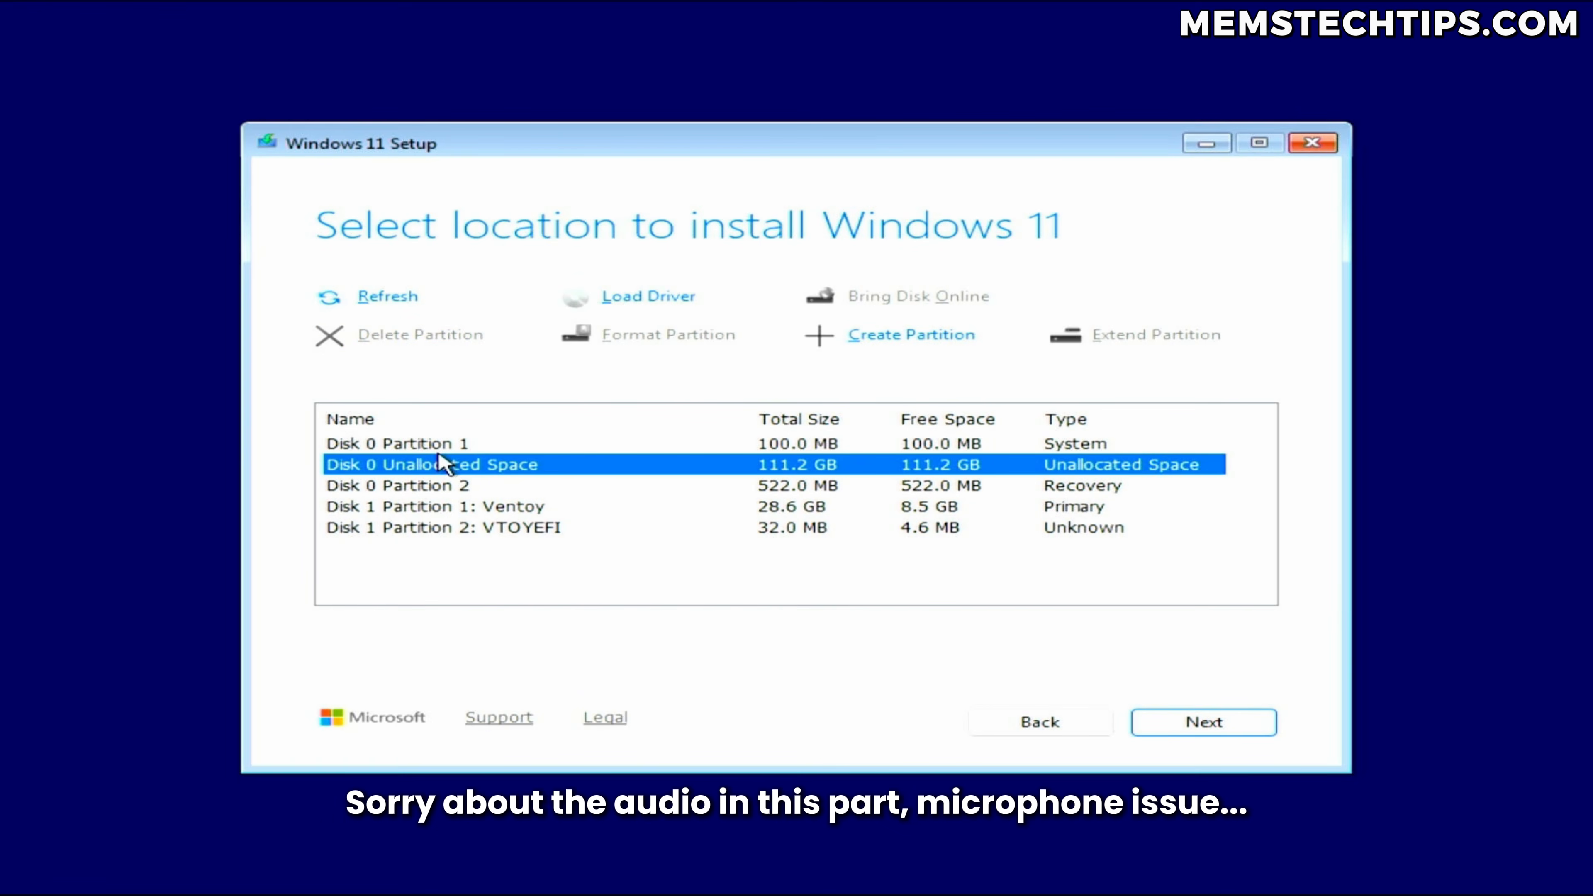
click(439, 443)
click(388, 334)
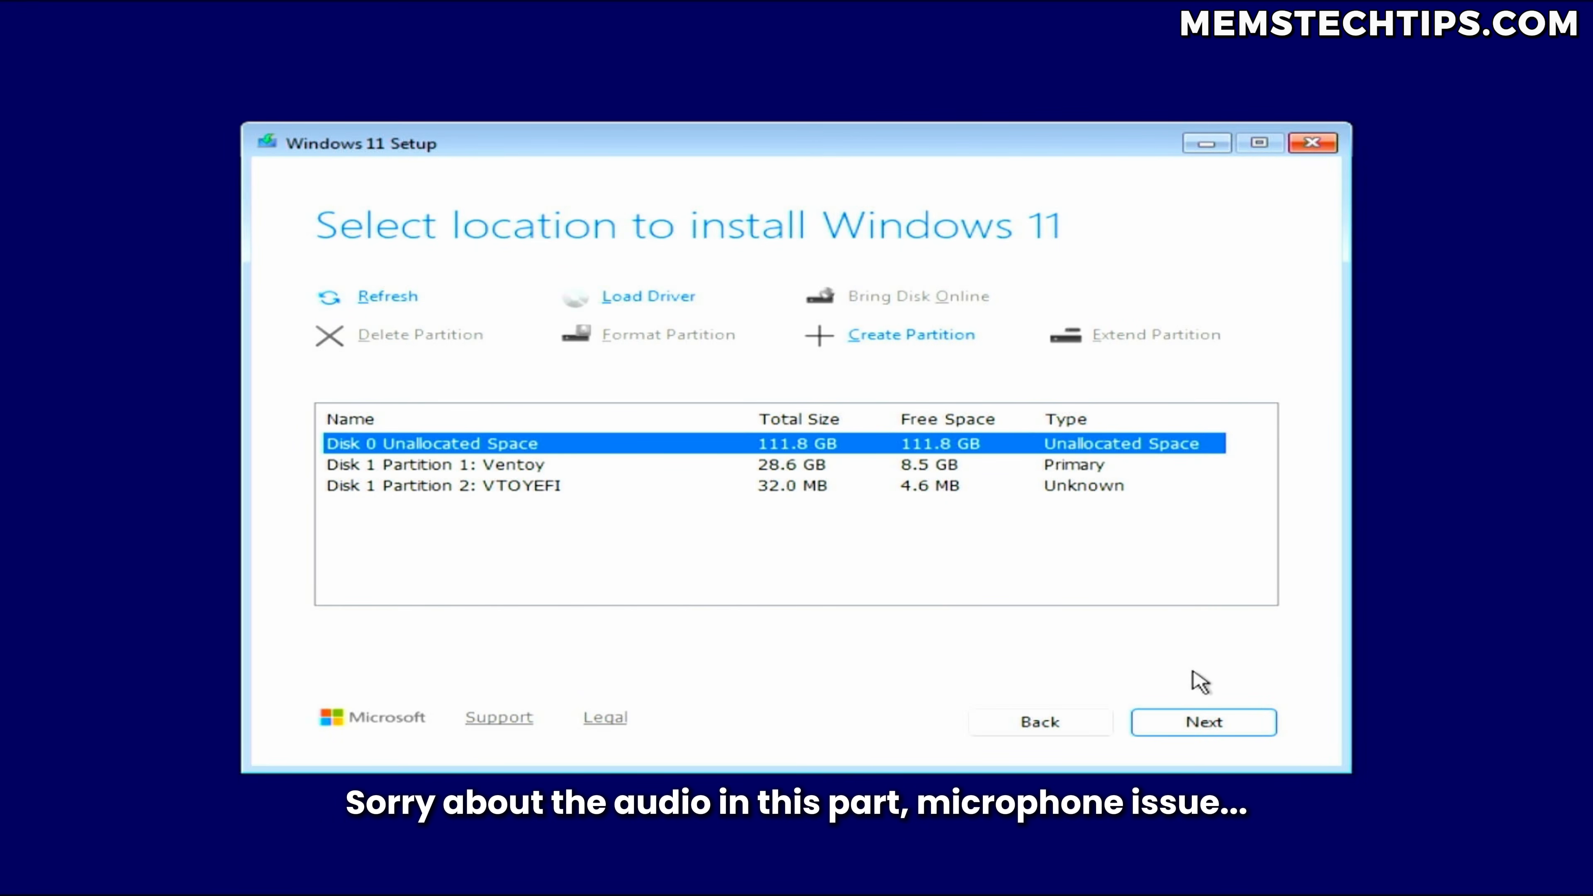
click(1230, 725)
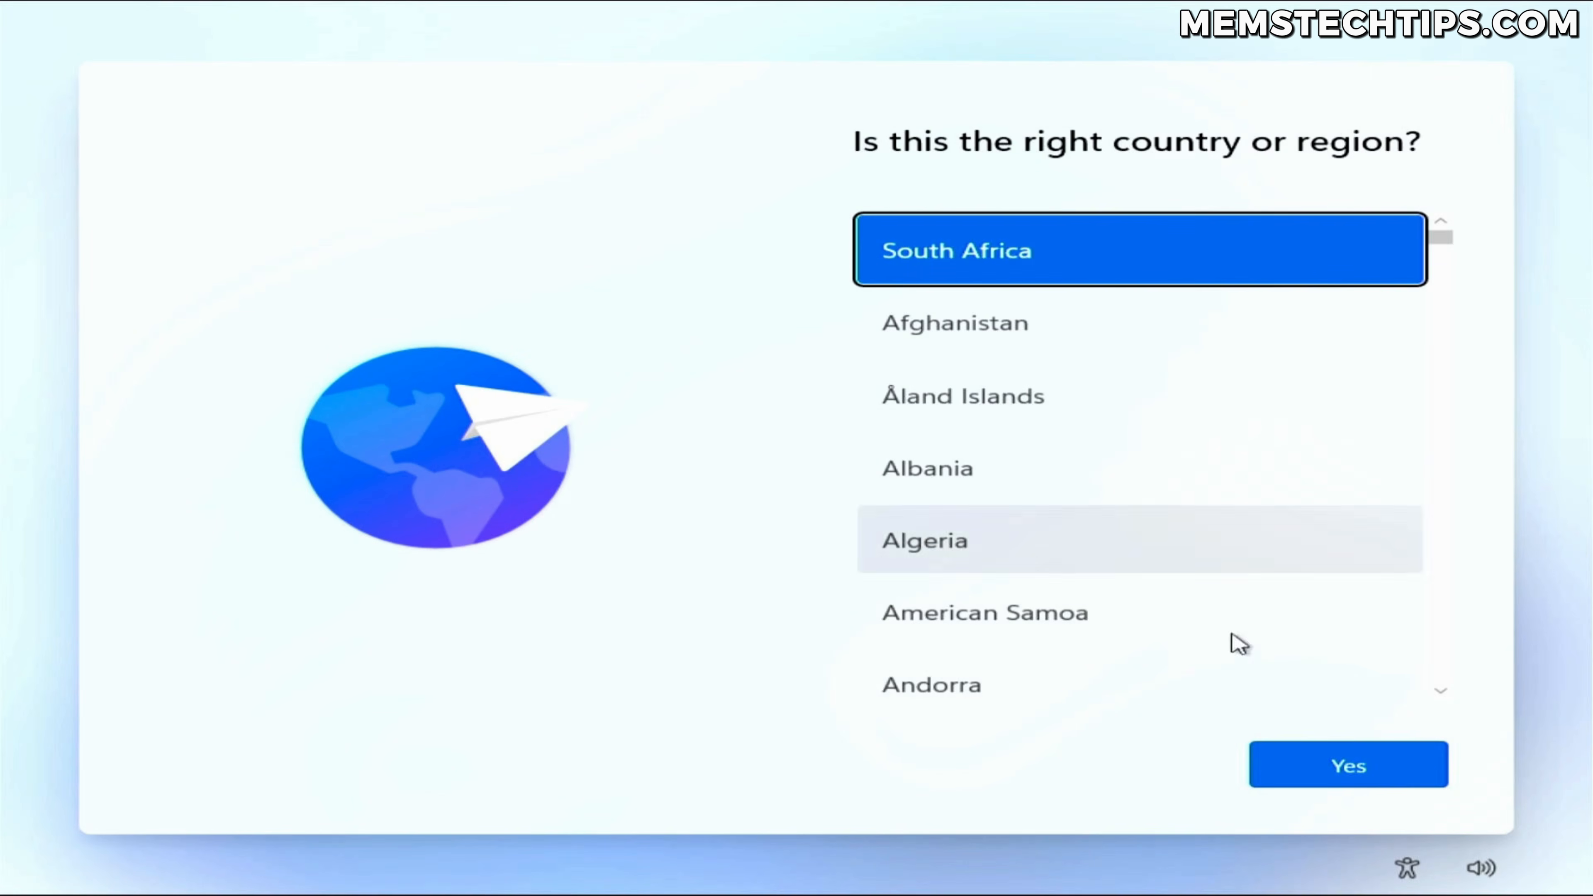
Confirm South Africa as the country or region and enter the name of the device's user
click(1344, 767)
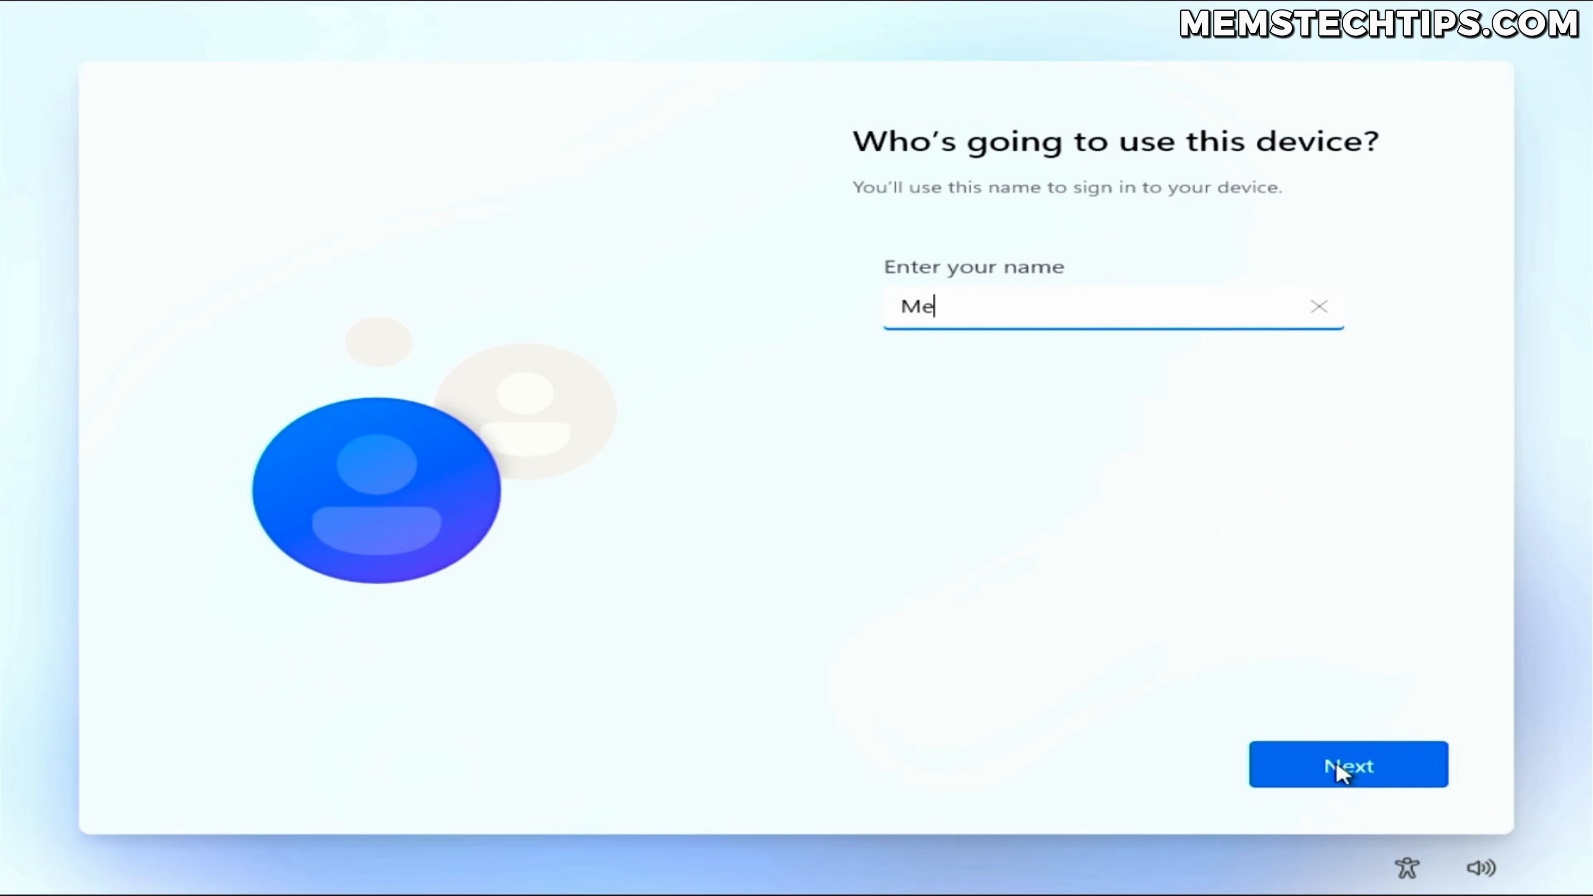
click(1340, 772)
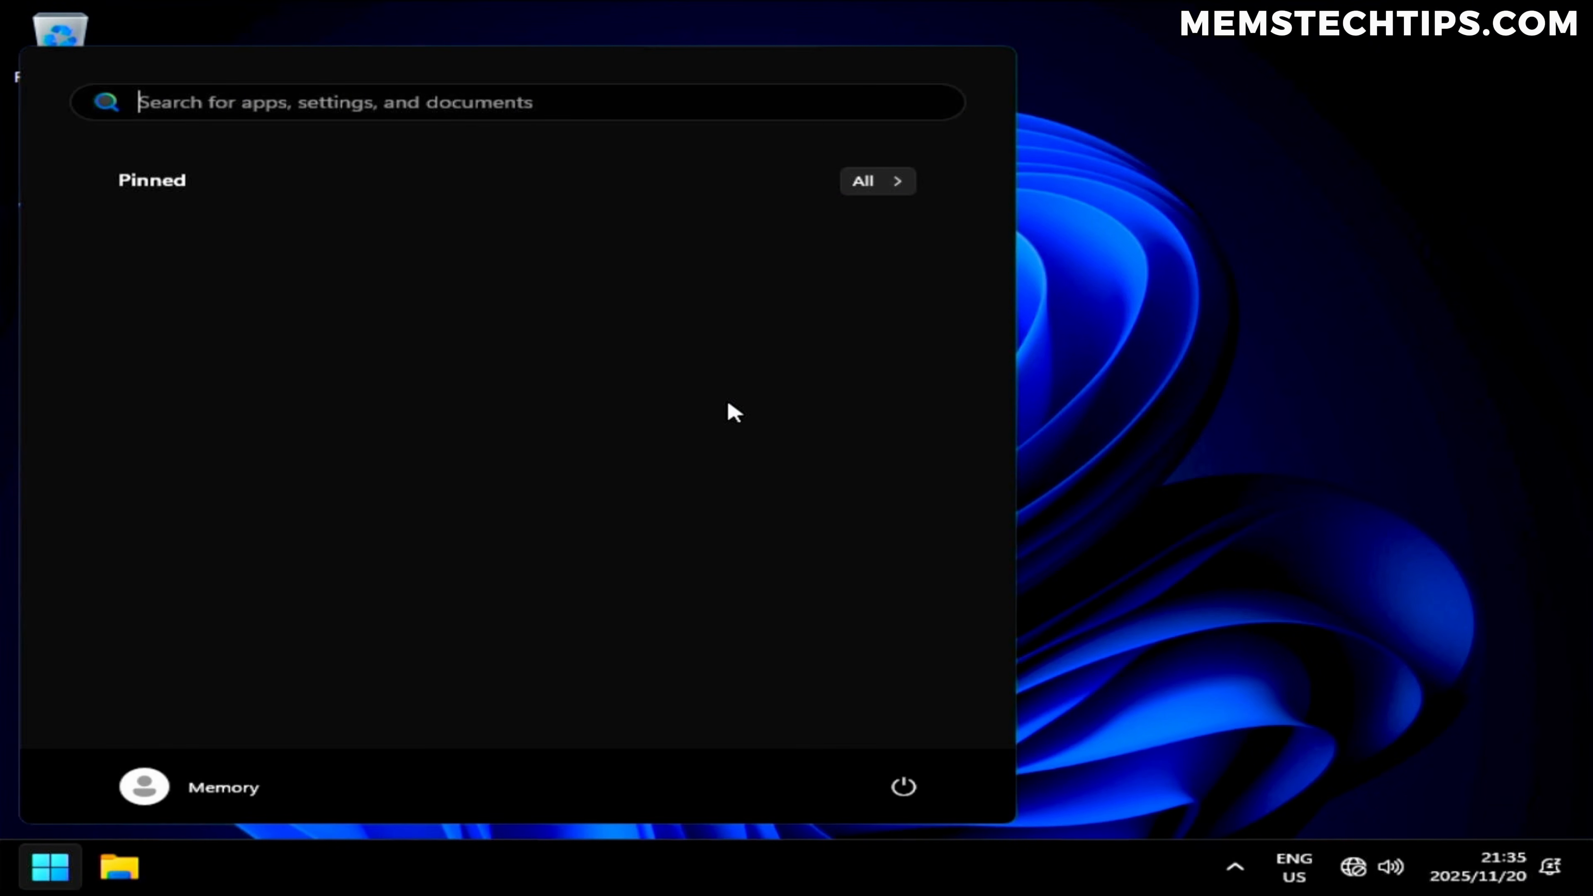
Look through the full list of installed apps in the Start menu
click(1341, 579)
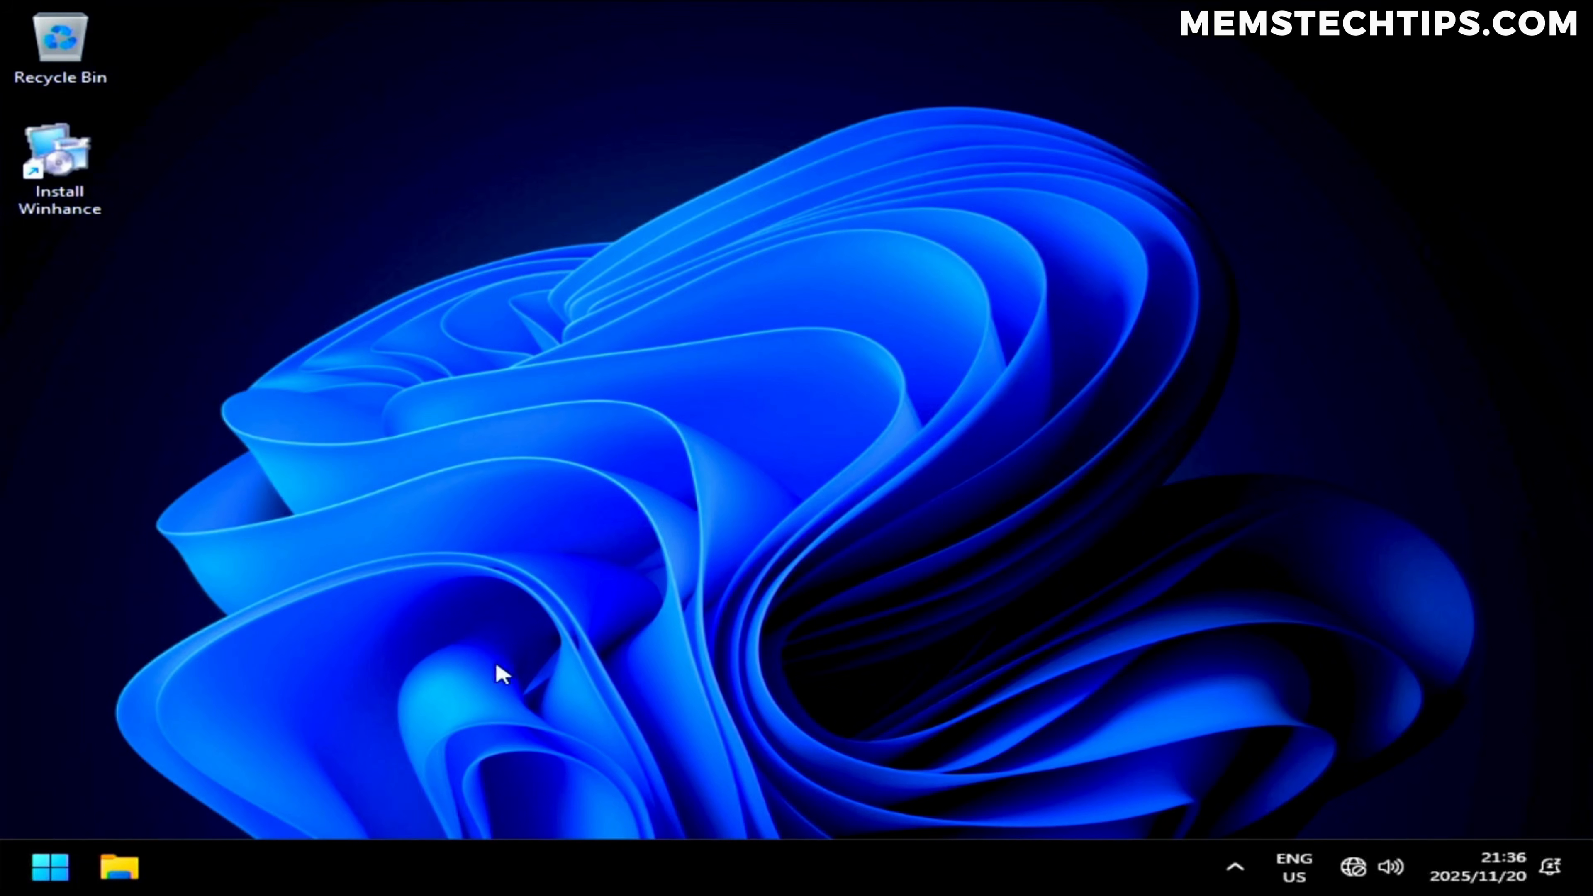
click(39, 869)
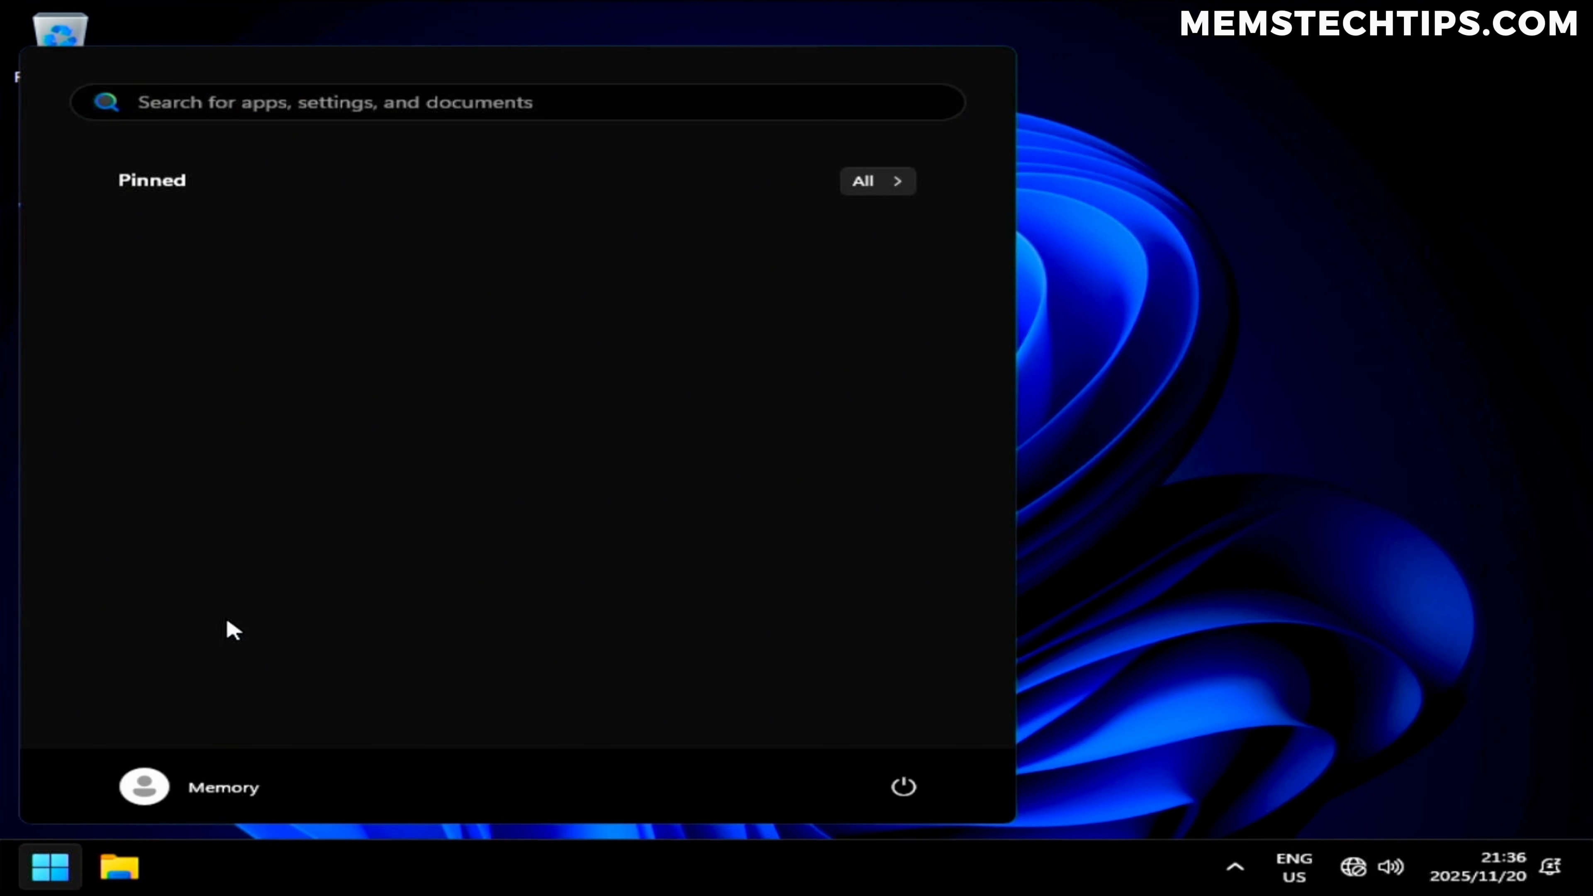
click(881, 186)
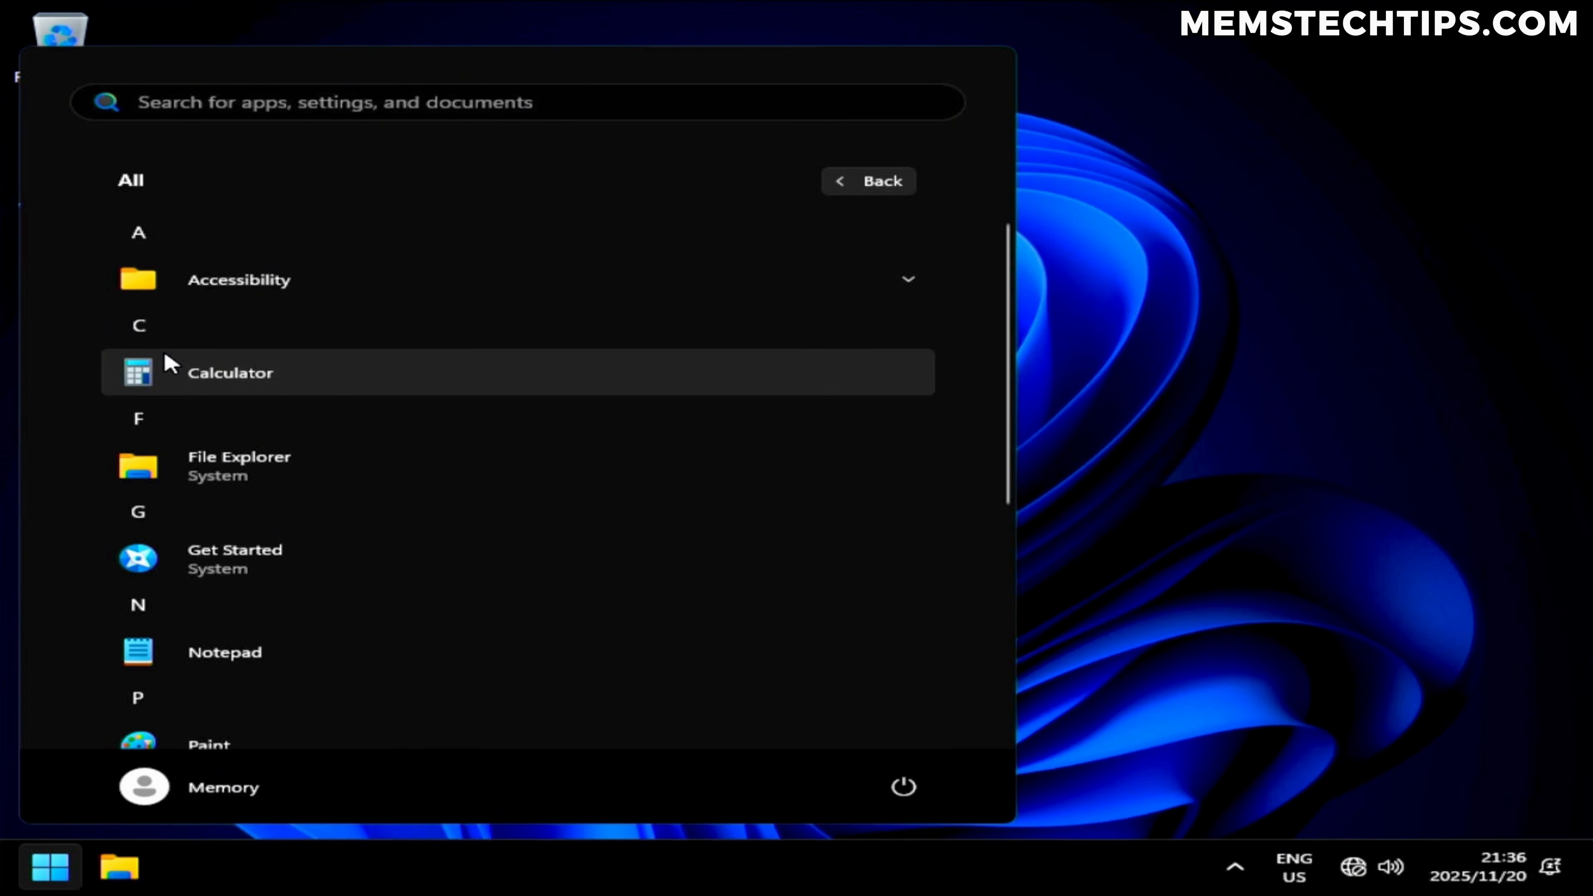
scroll(415, 394, down, 3)
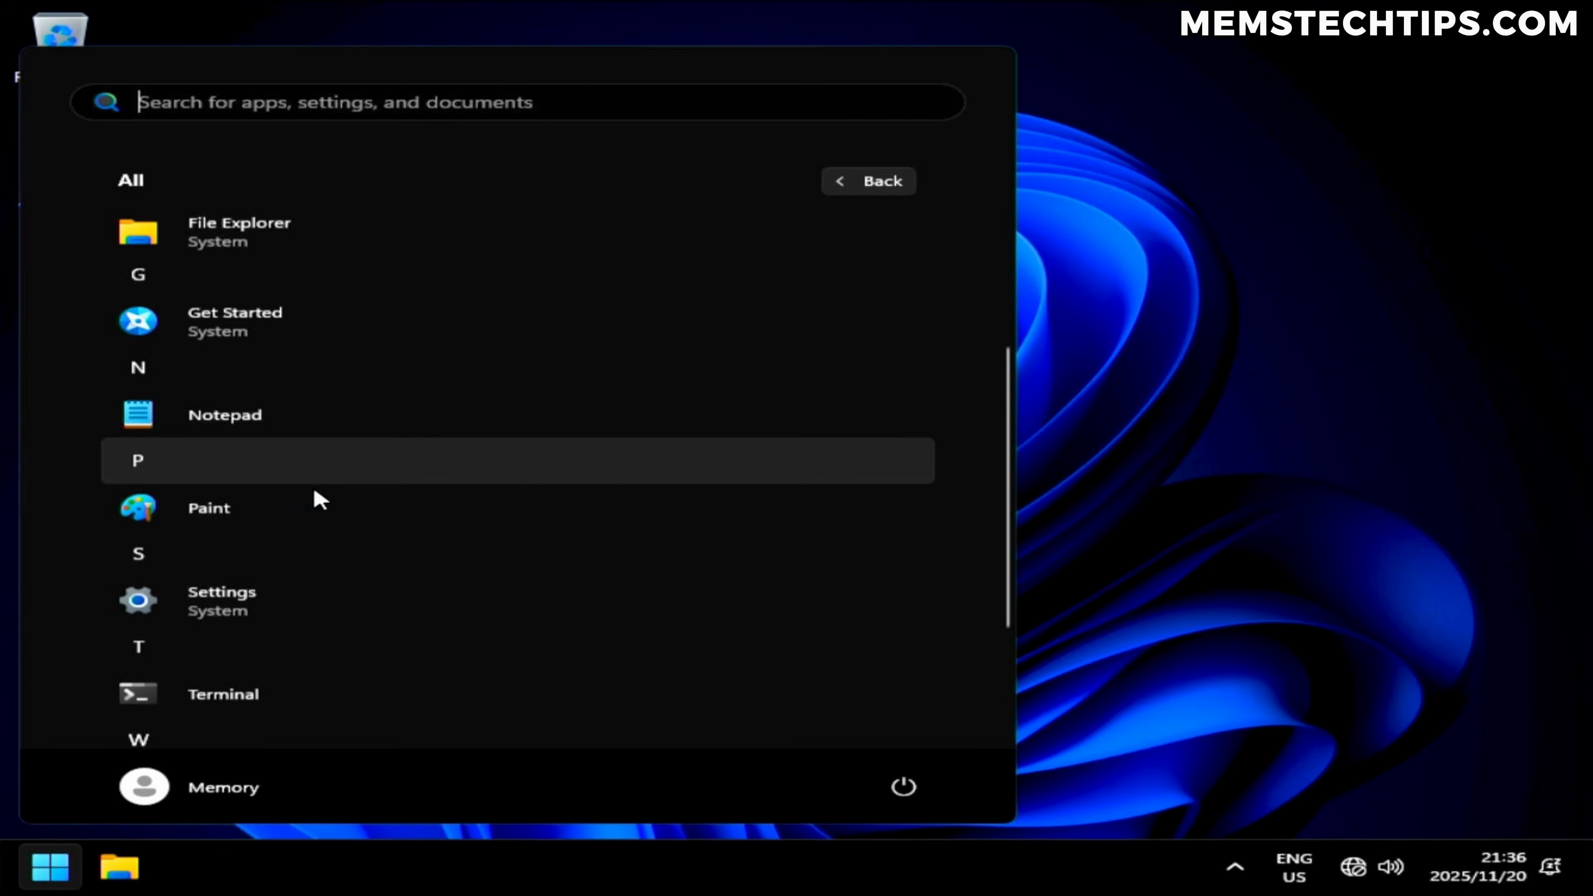
scroll(315, 492, down, 3)
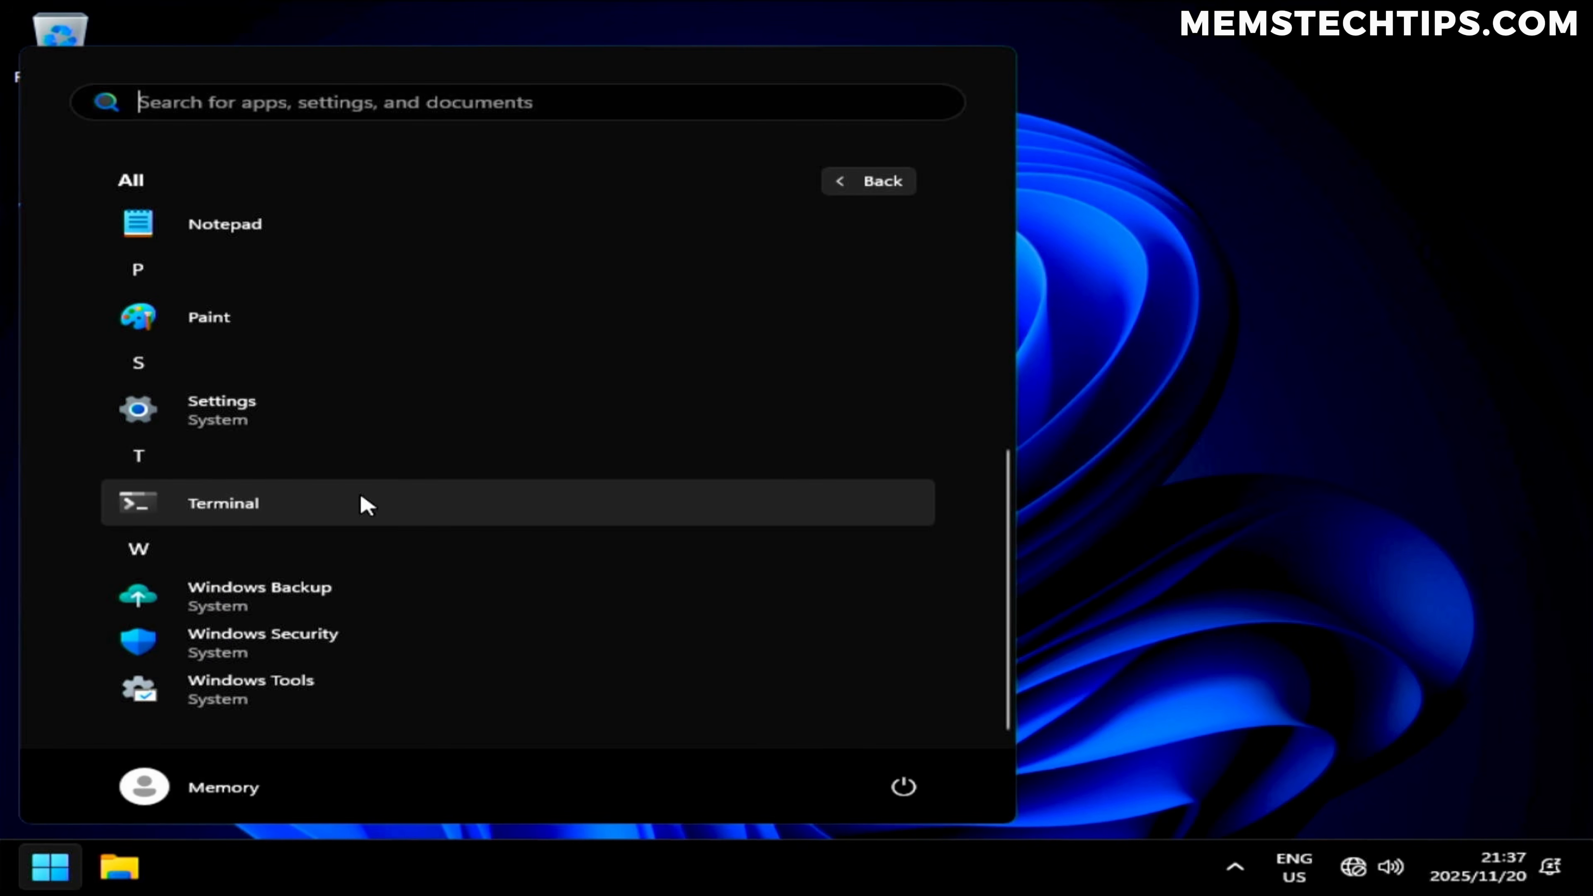
Open Settings maximized and check the Windows Update page
click(237, 408)
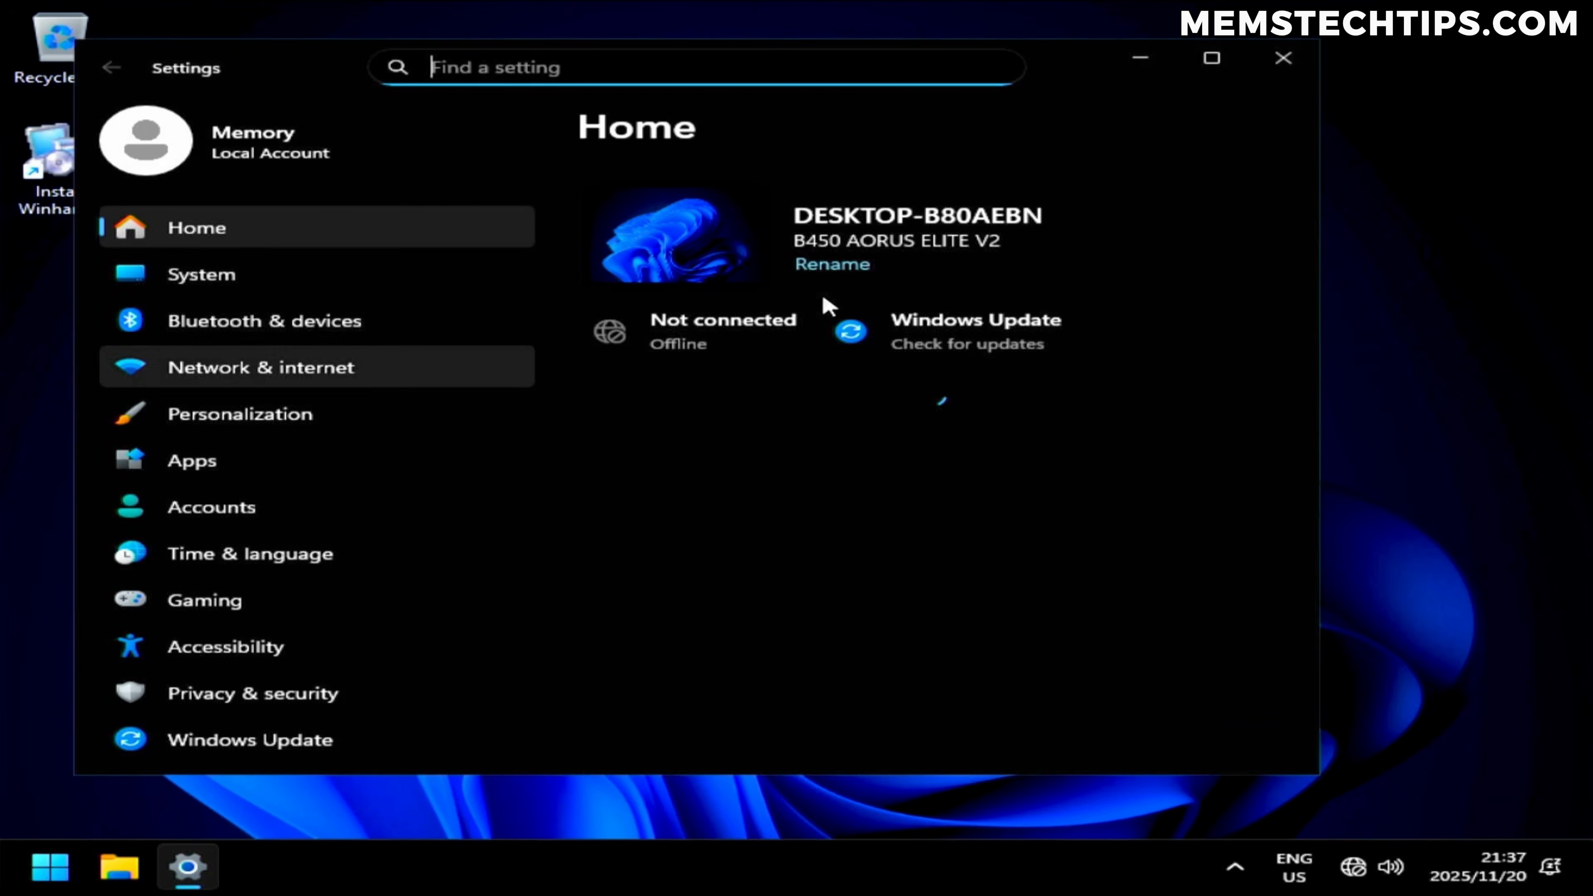
click(1216, 68)
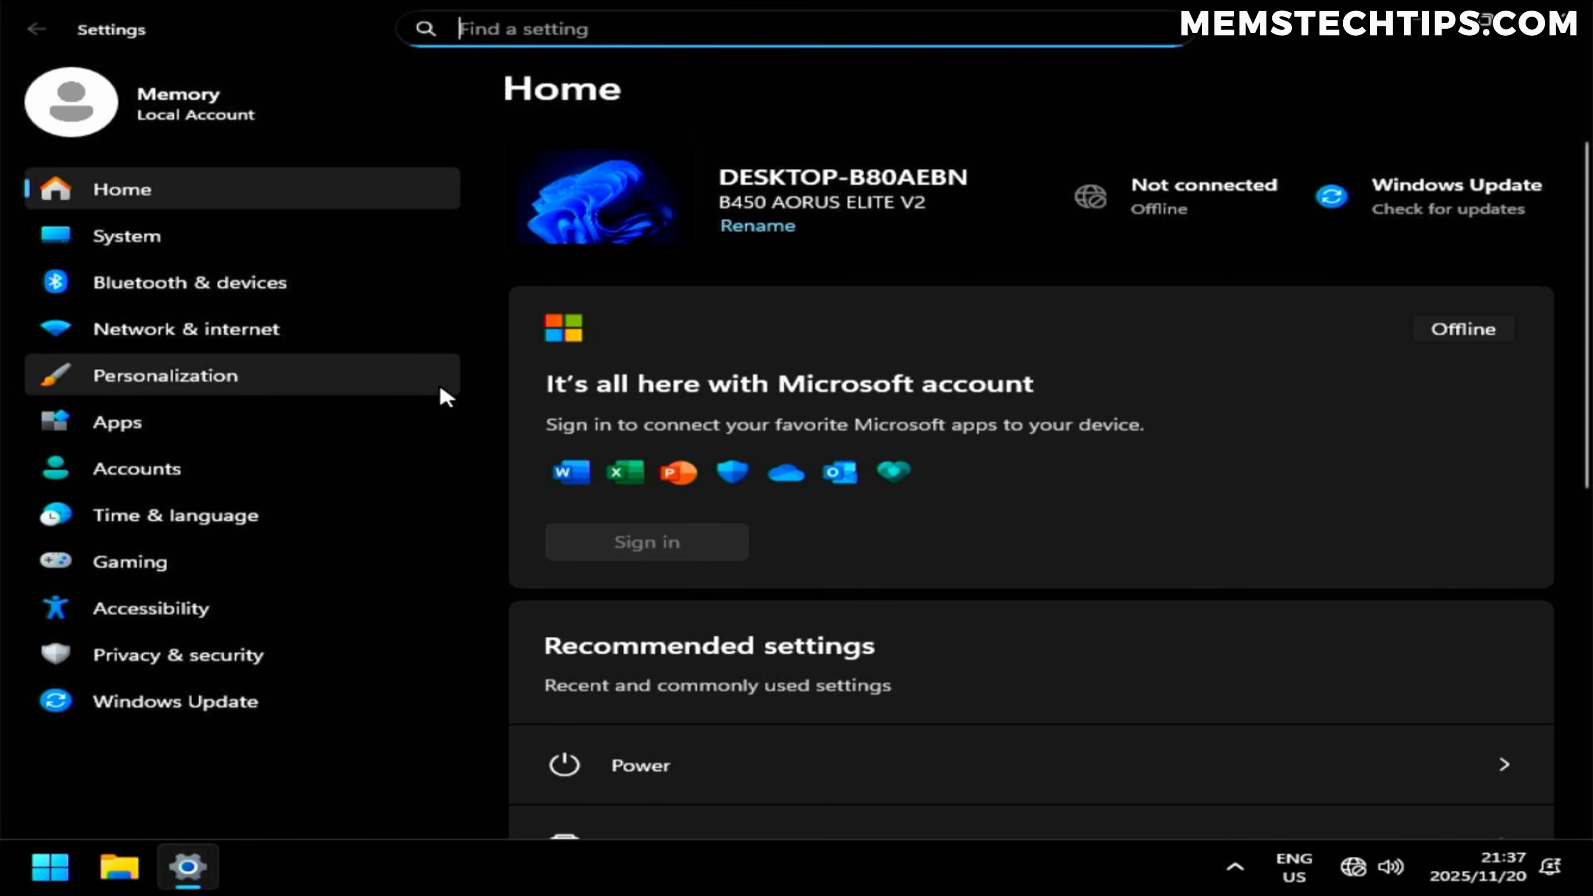
click(125, 708)
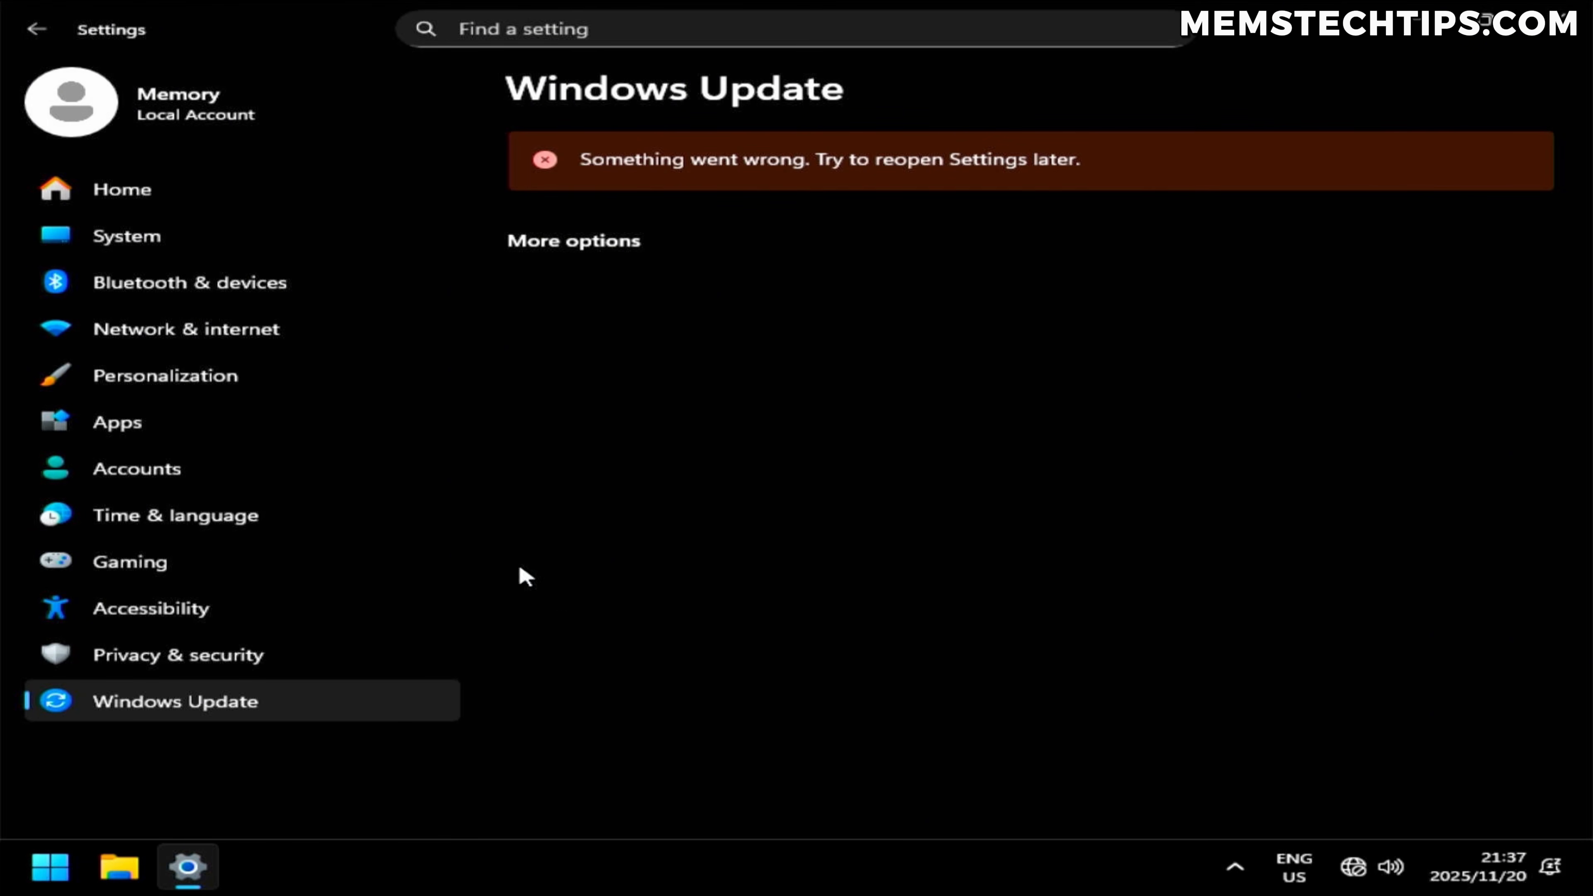
Review the General, Speech, Inking & typing personalization, and Diagnostics & feedback pages under Privacy & security
click(214, 658)
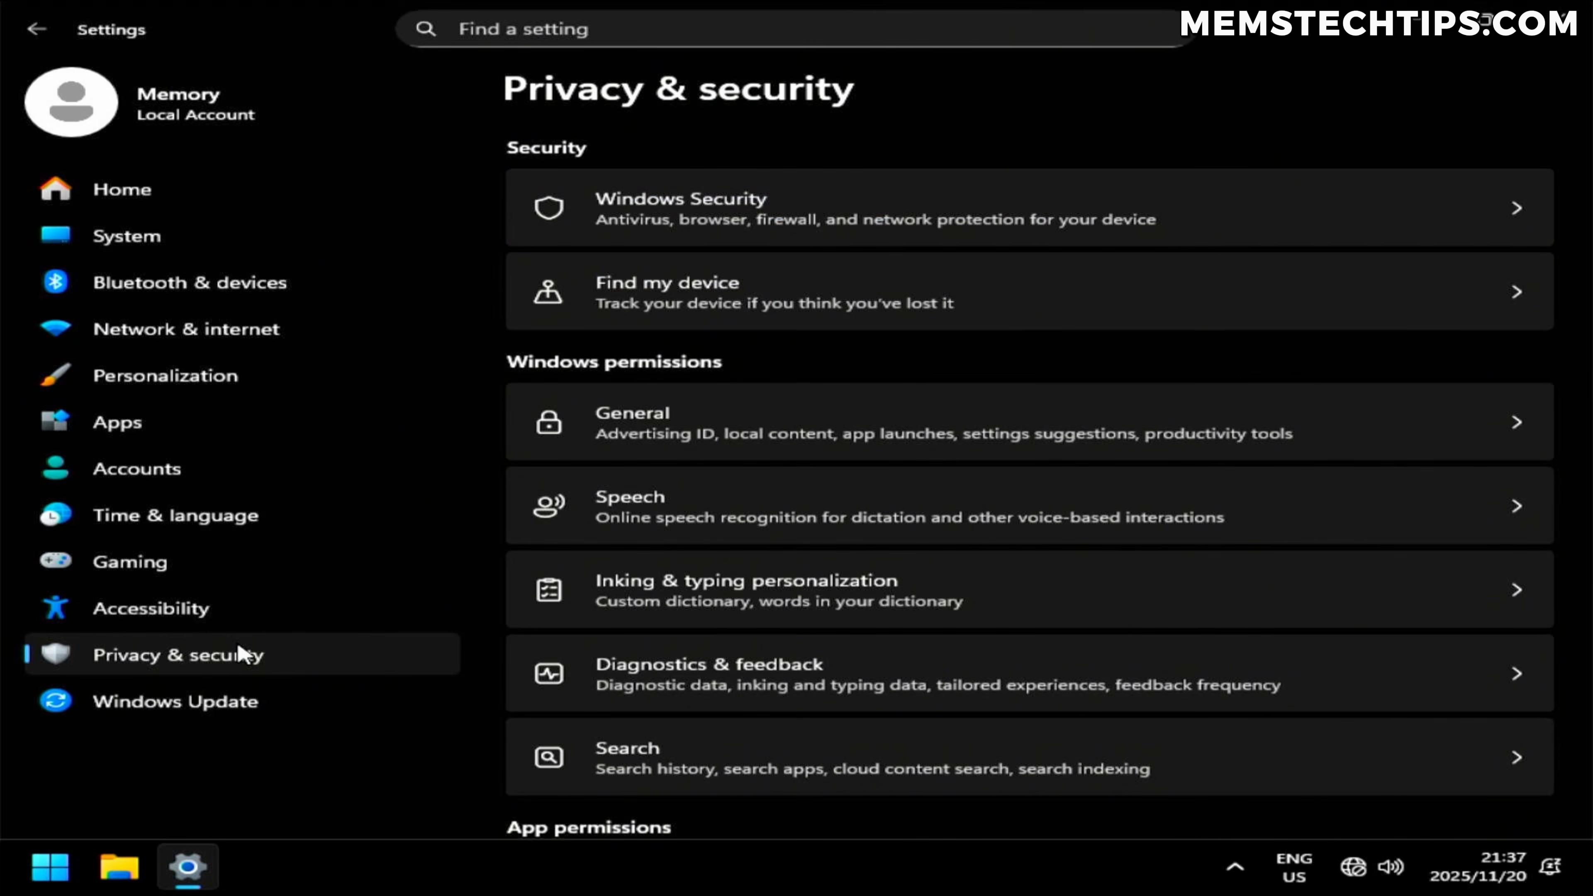
click(783, 443)
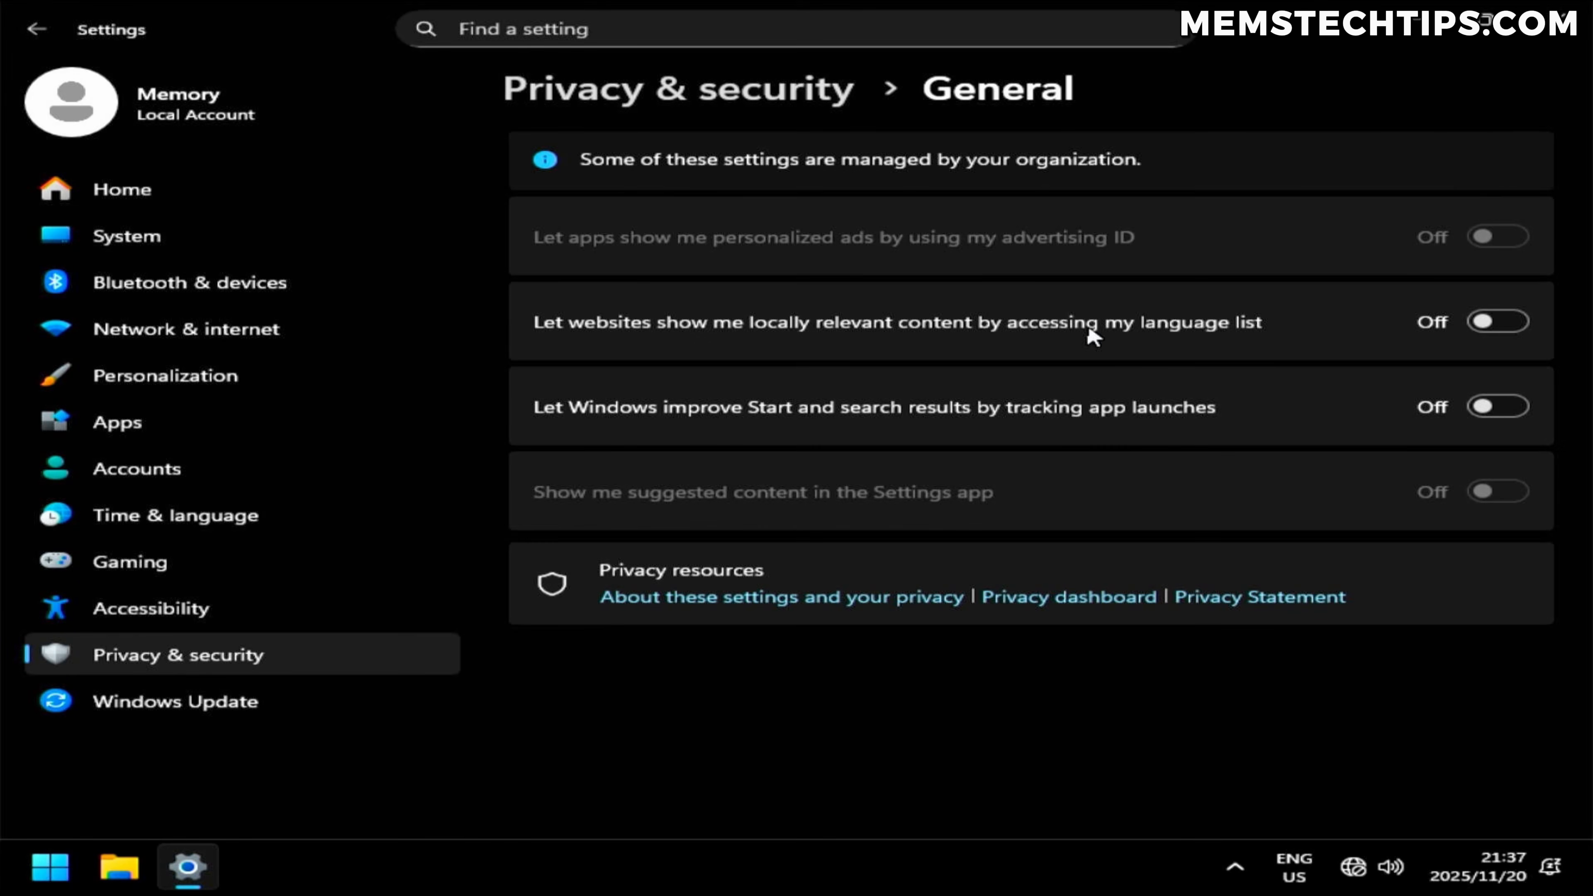
click(753, 78)
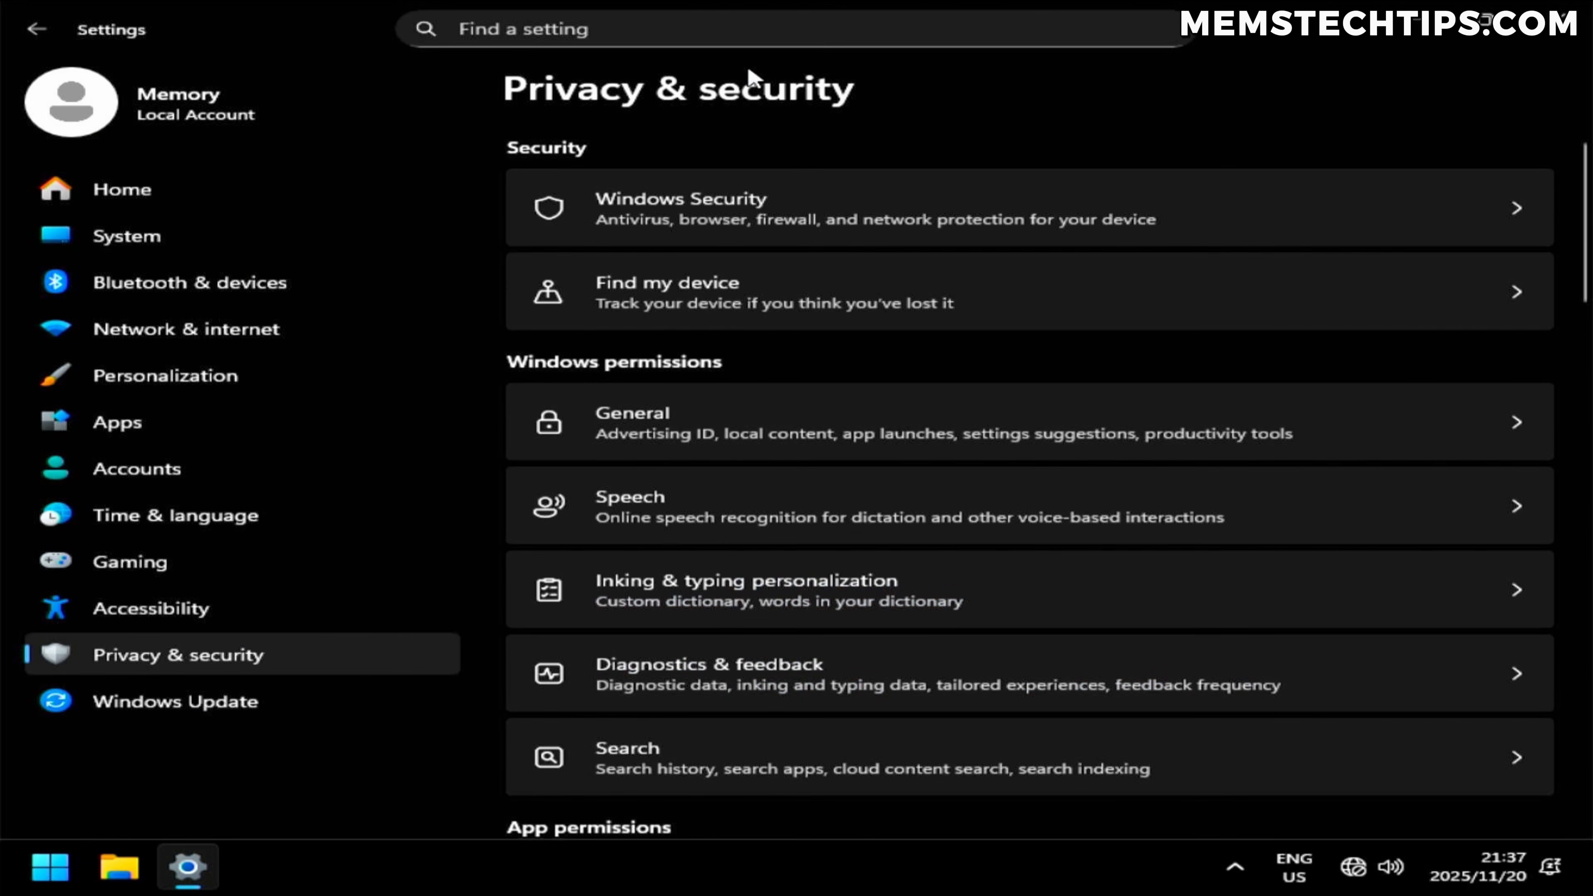
click(780, 534)
click(683, 81)
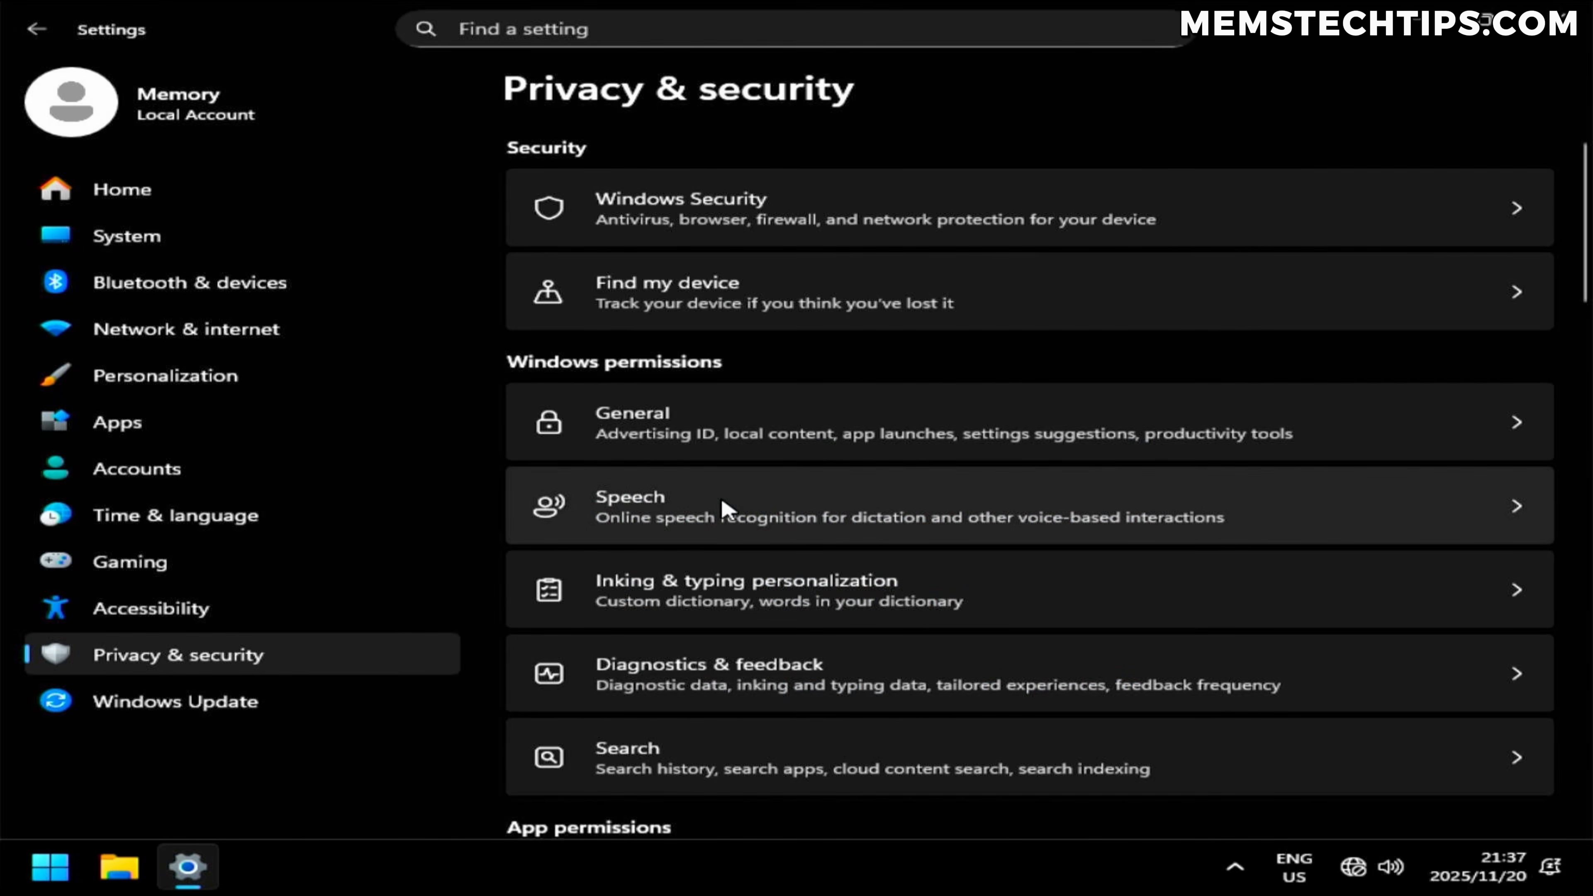
click(714, 578)
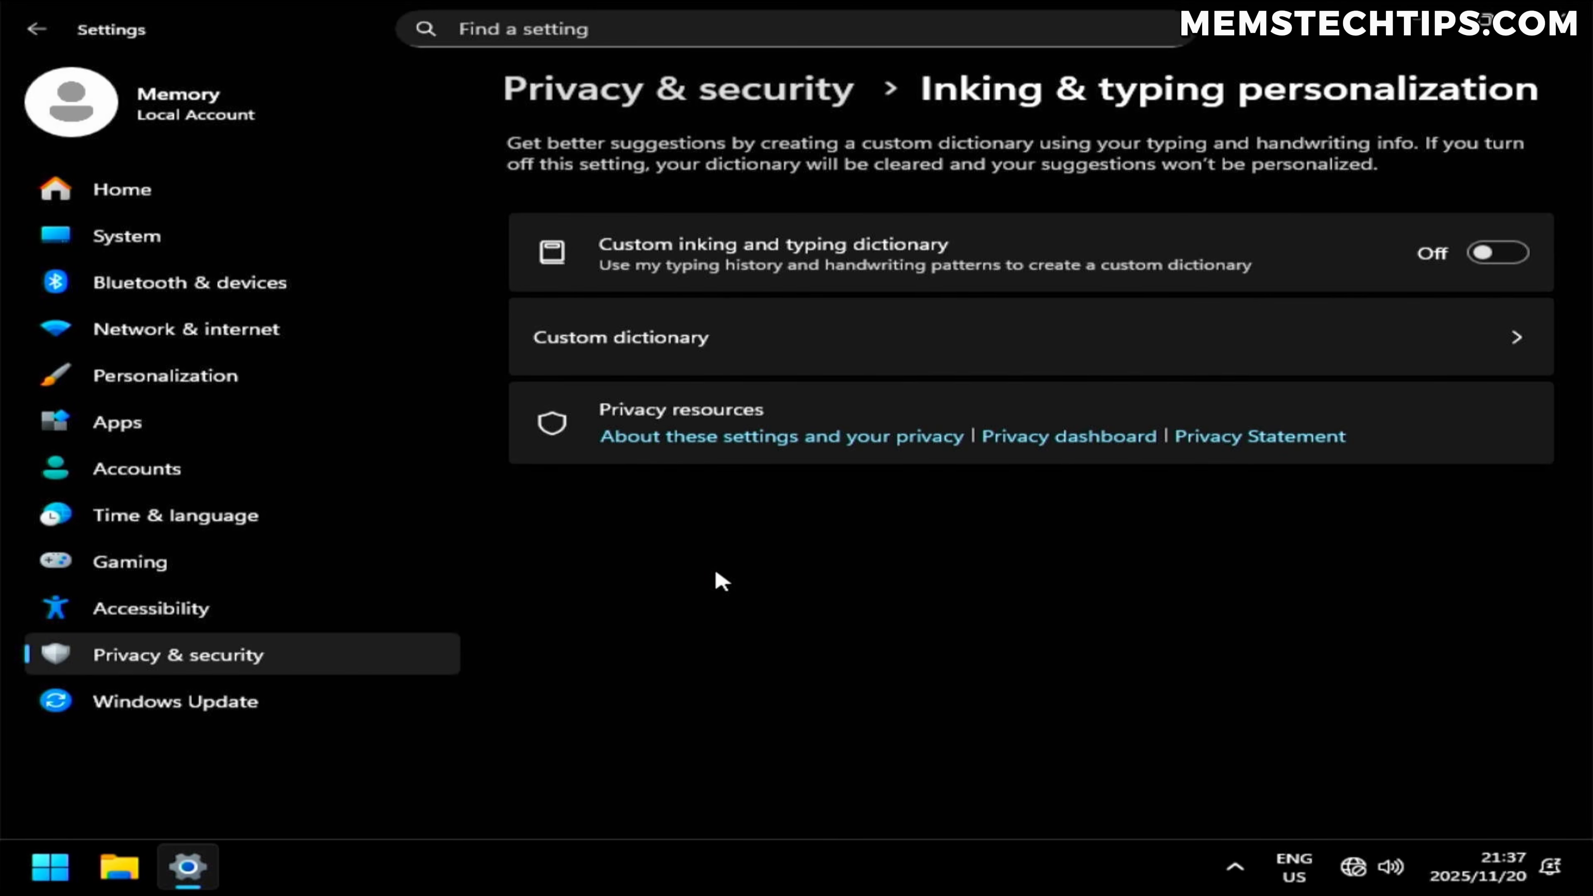
click(749, 94)
click(782, 662)
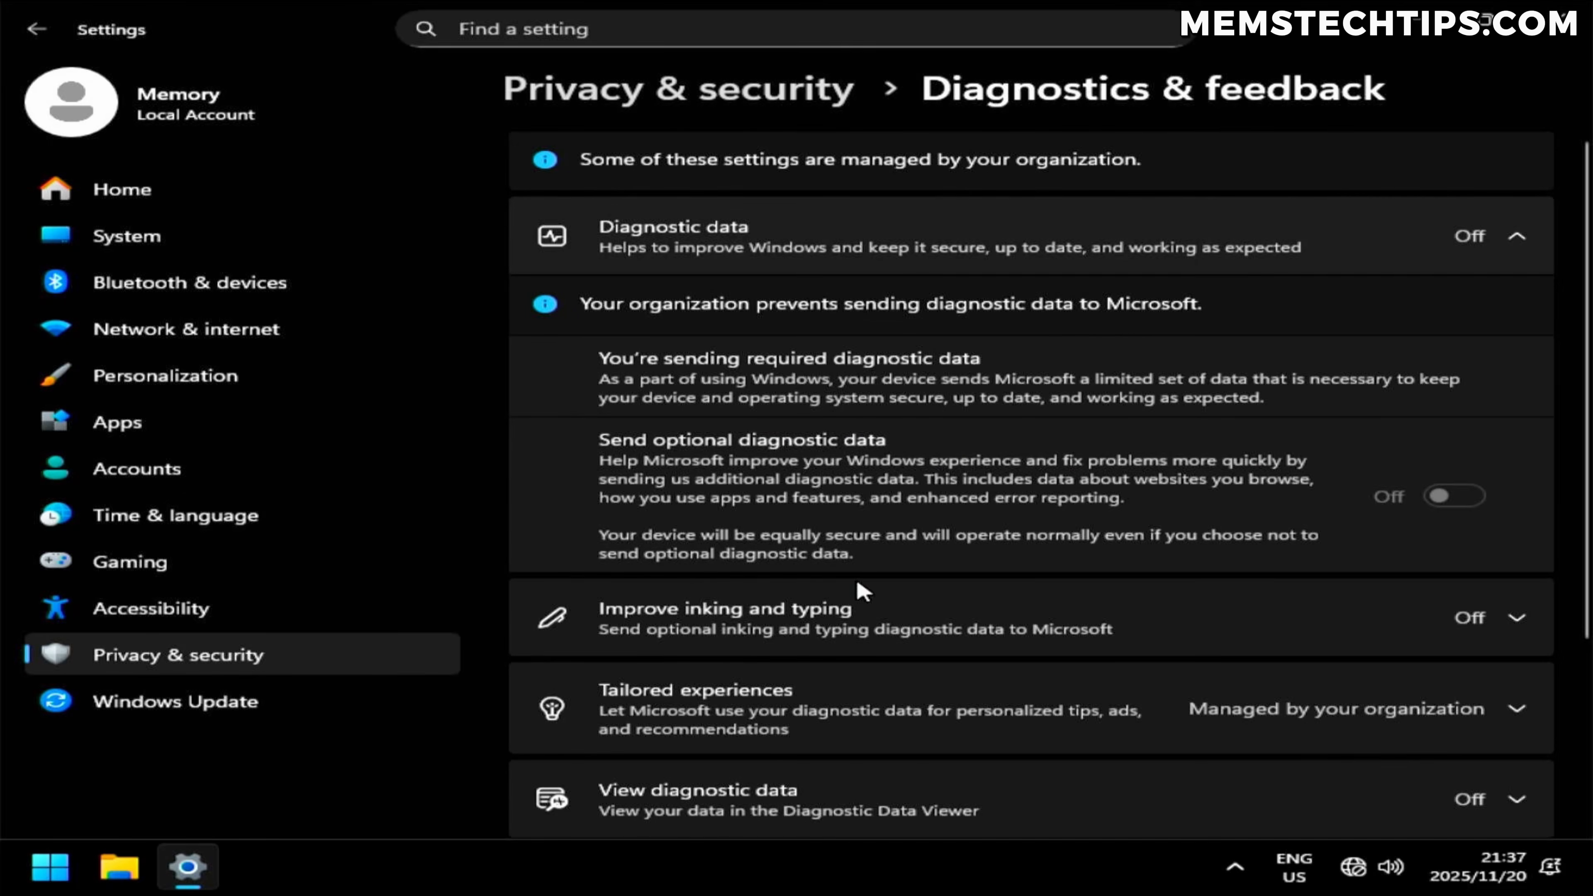
scroll(862, 590, down, 3)
scroll(865, 511, up, 3)
click(646, 91)
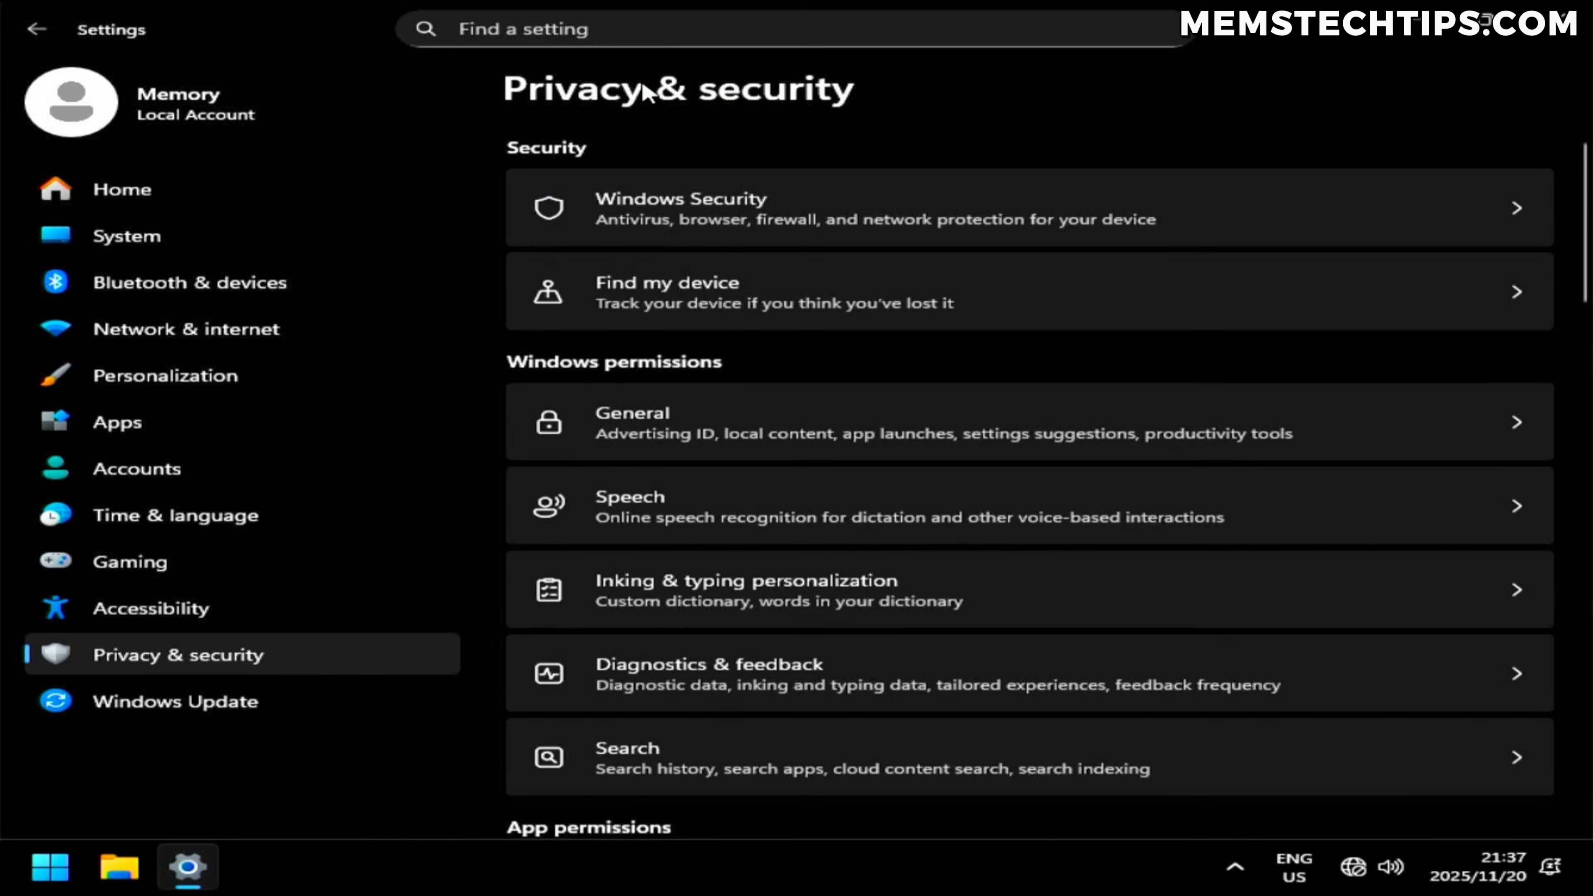
Check the system Notifications settings, including the expanded notification options, and close Settings
click(100, 236)
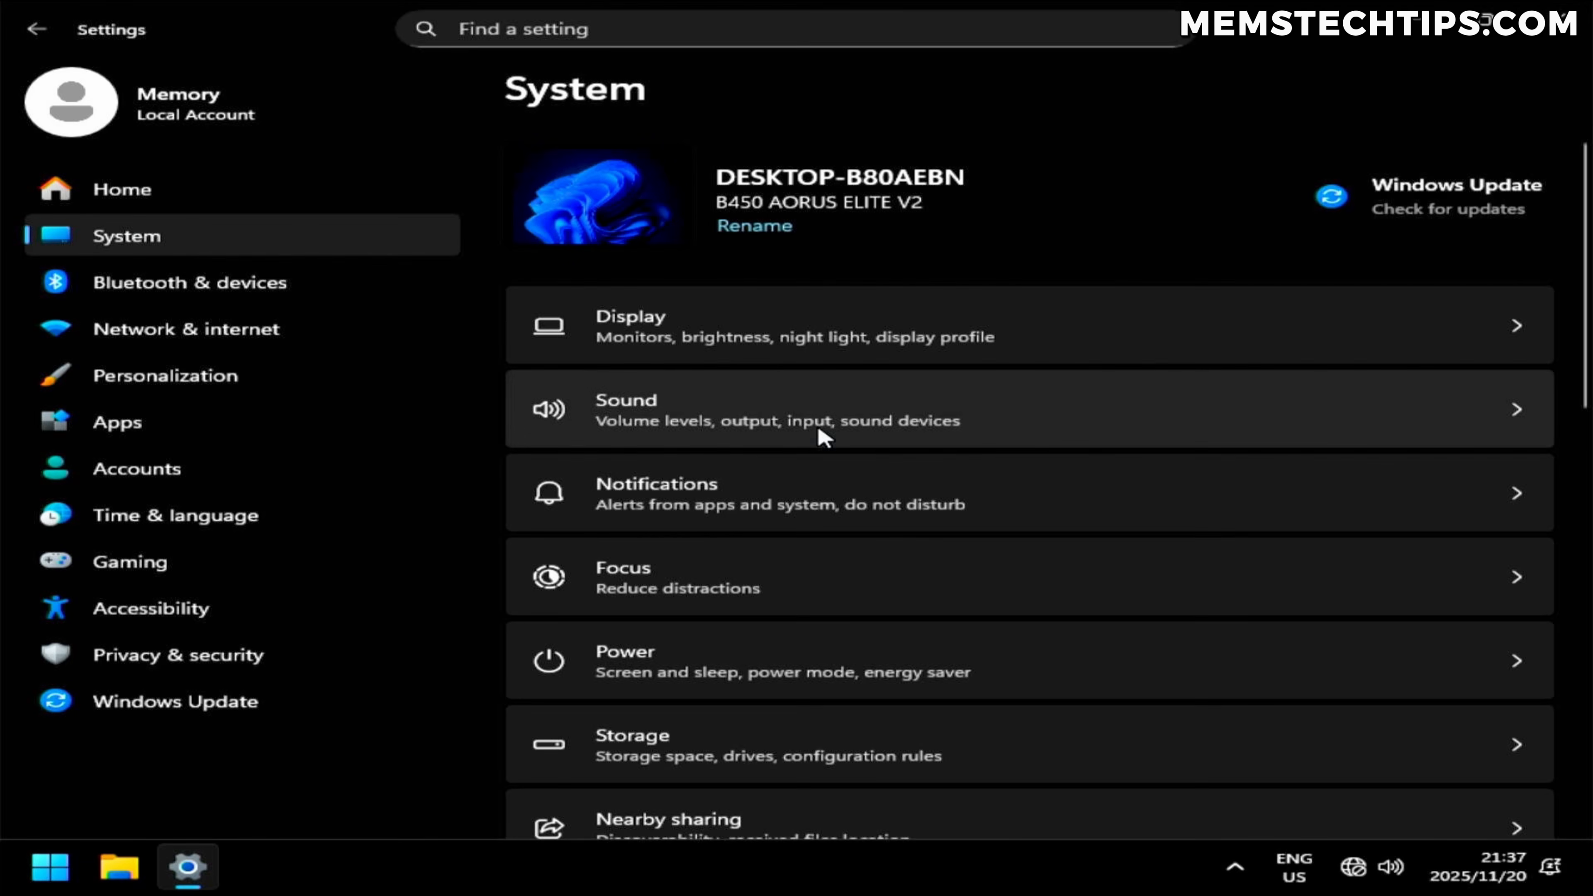
click(768, 502)
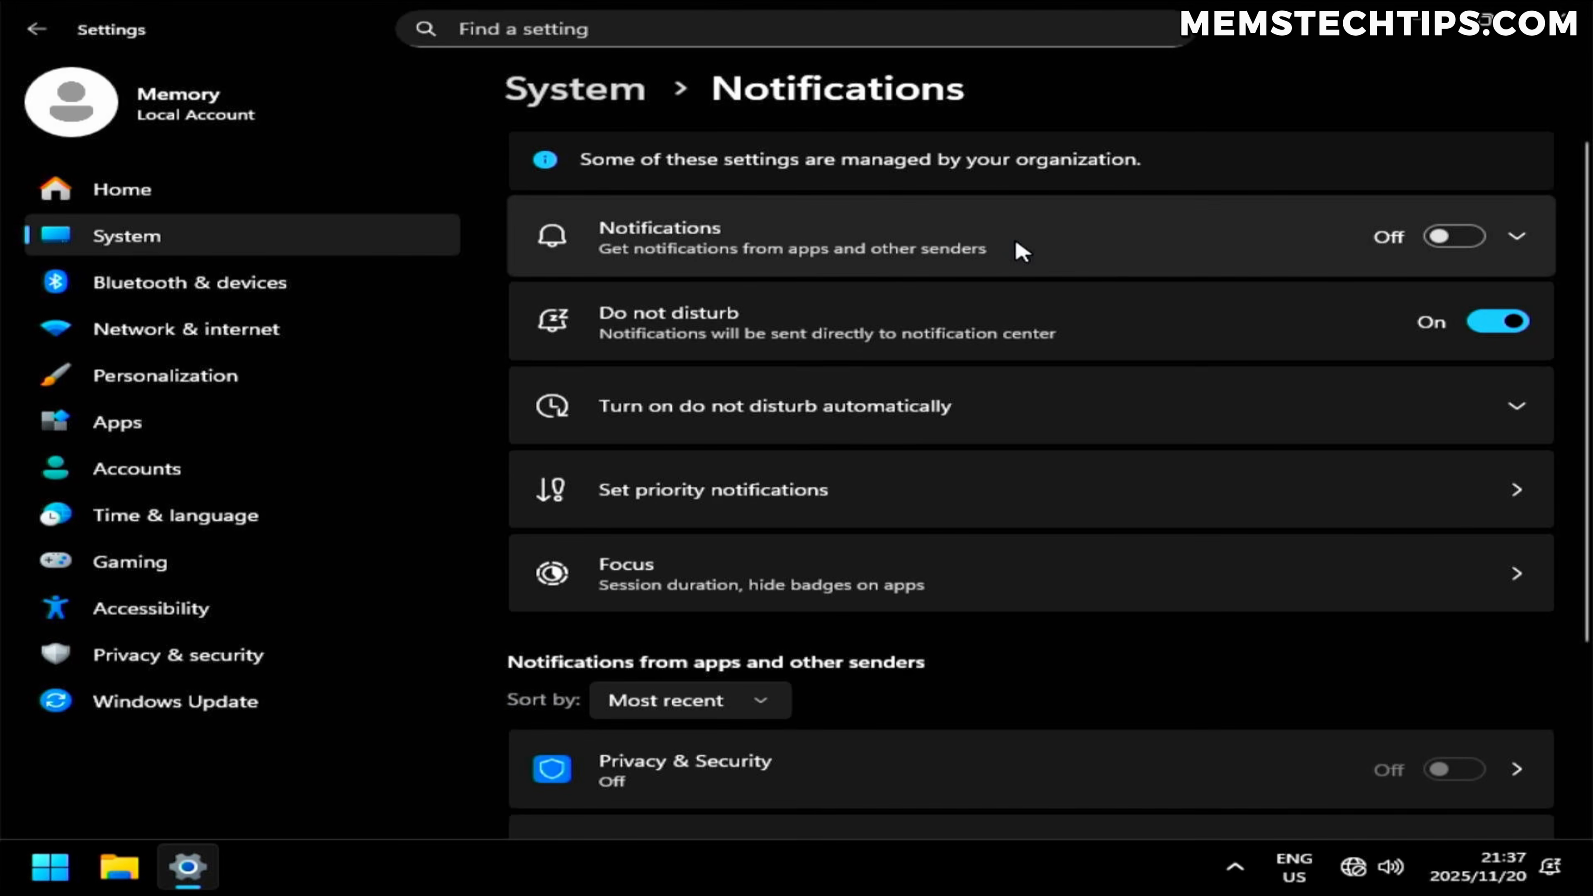
click(1022, 251)
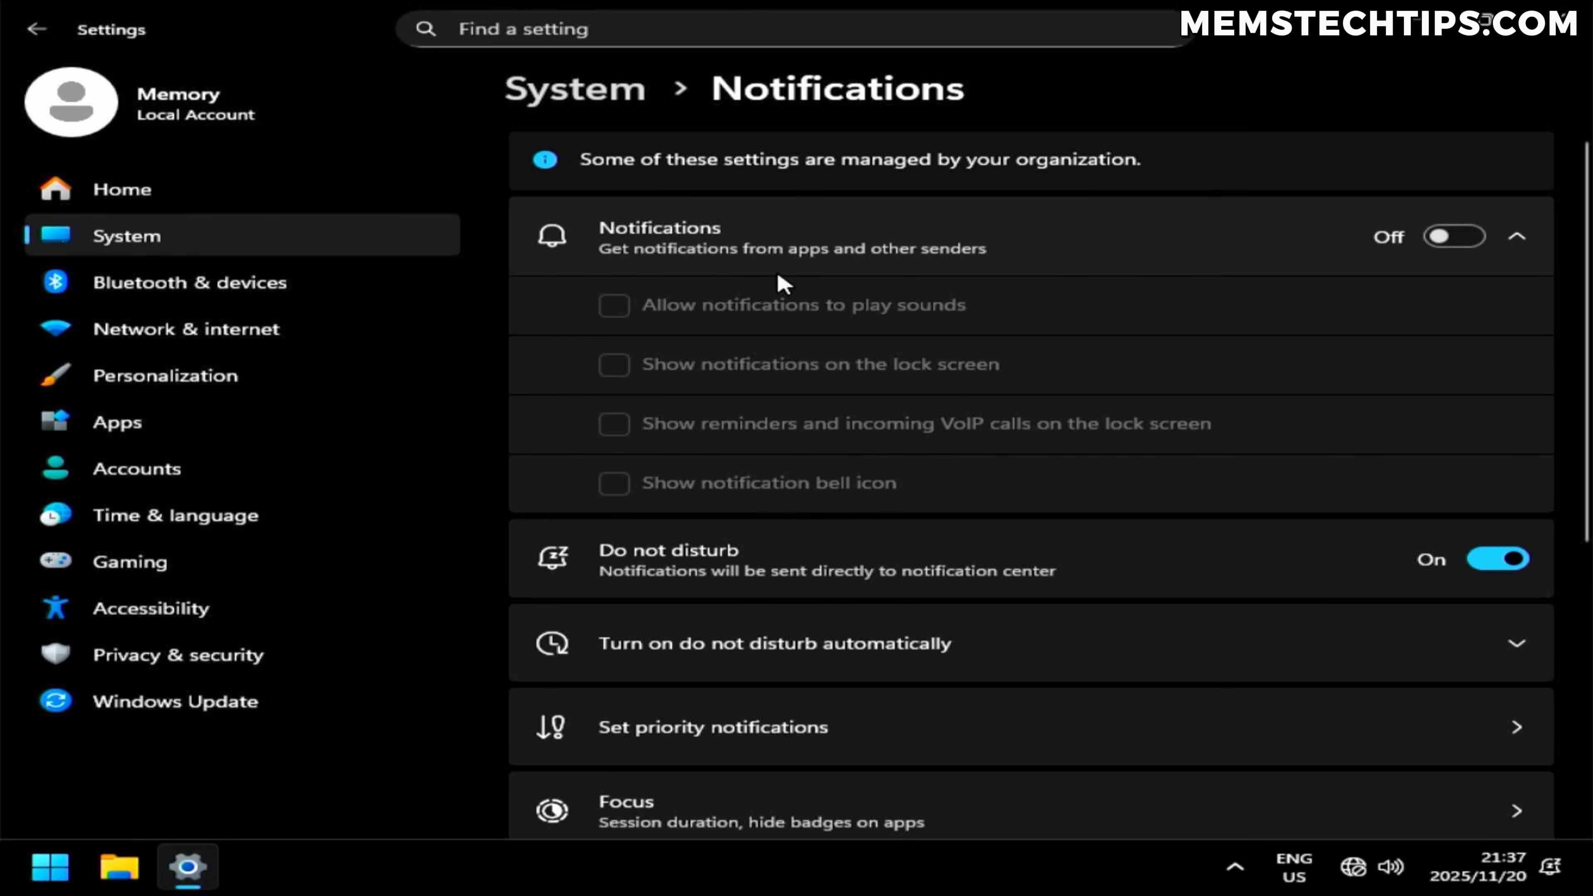
click(724, 245)
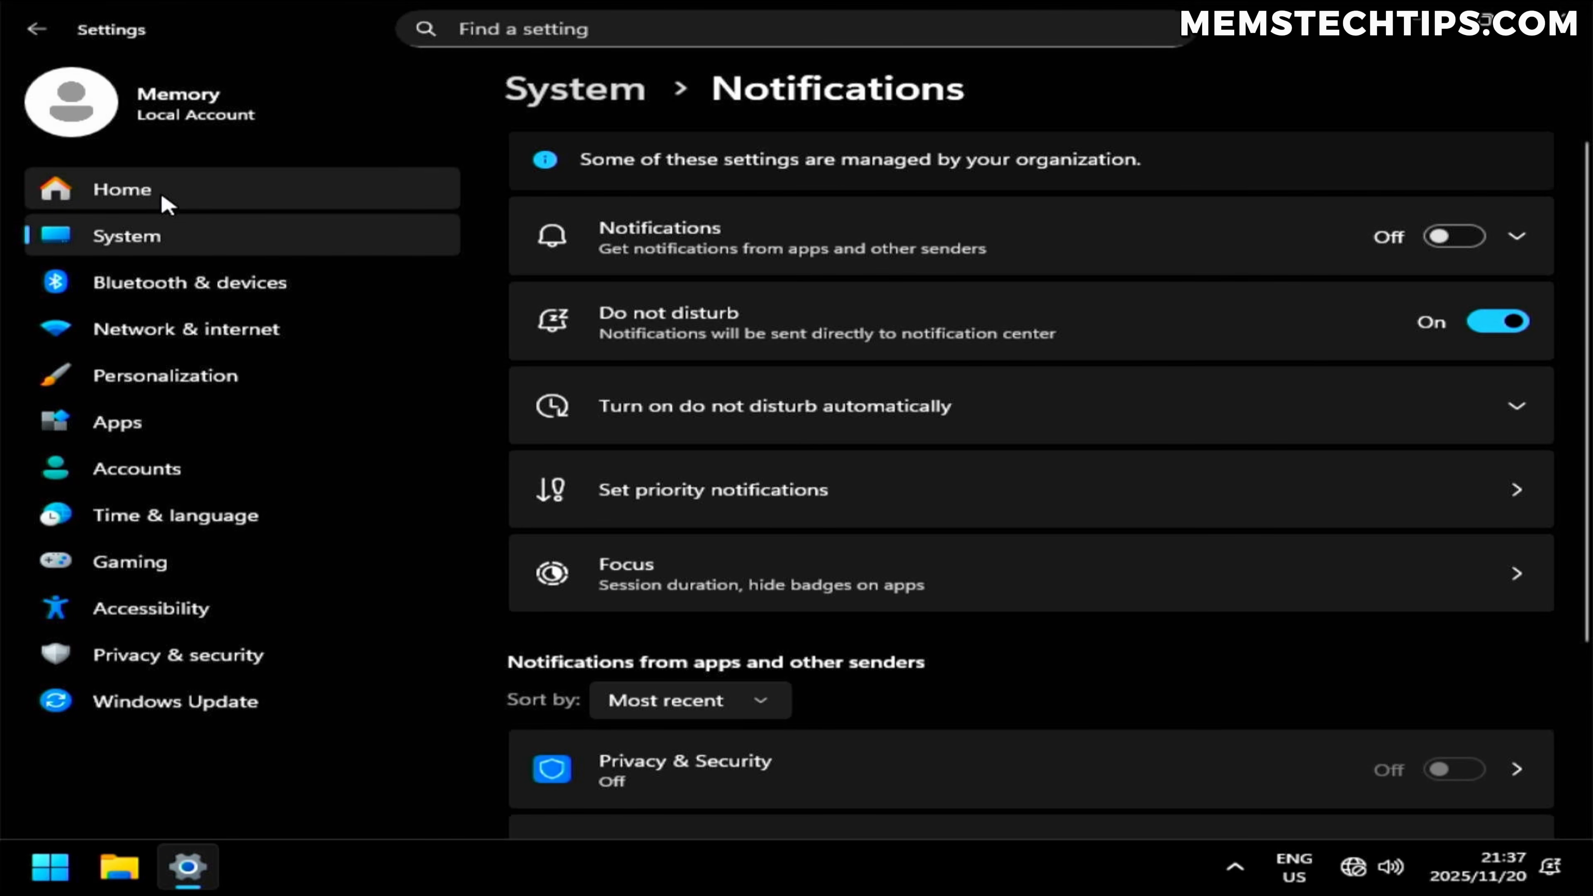
click(1553, 32)
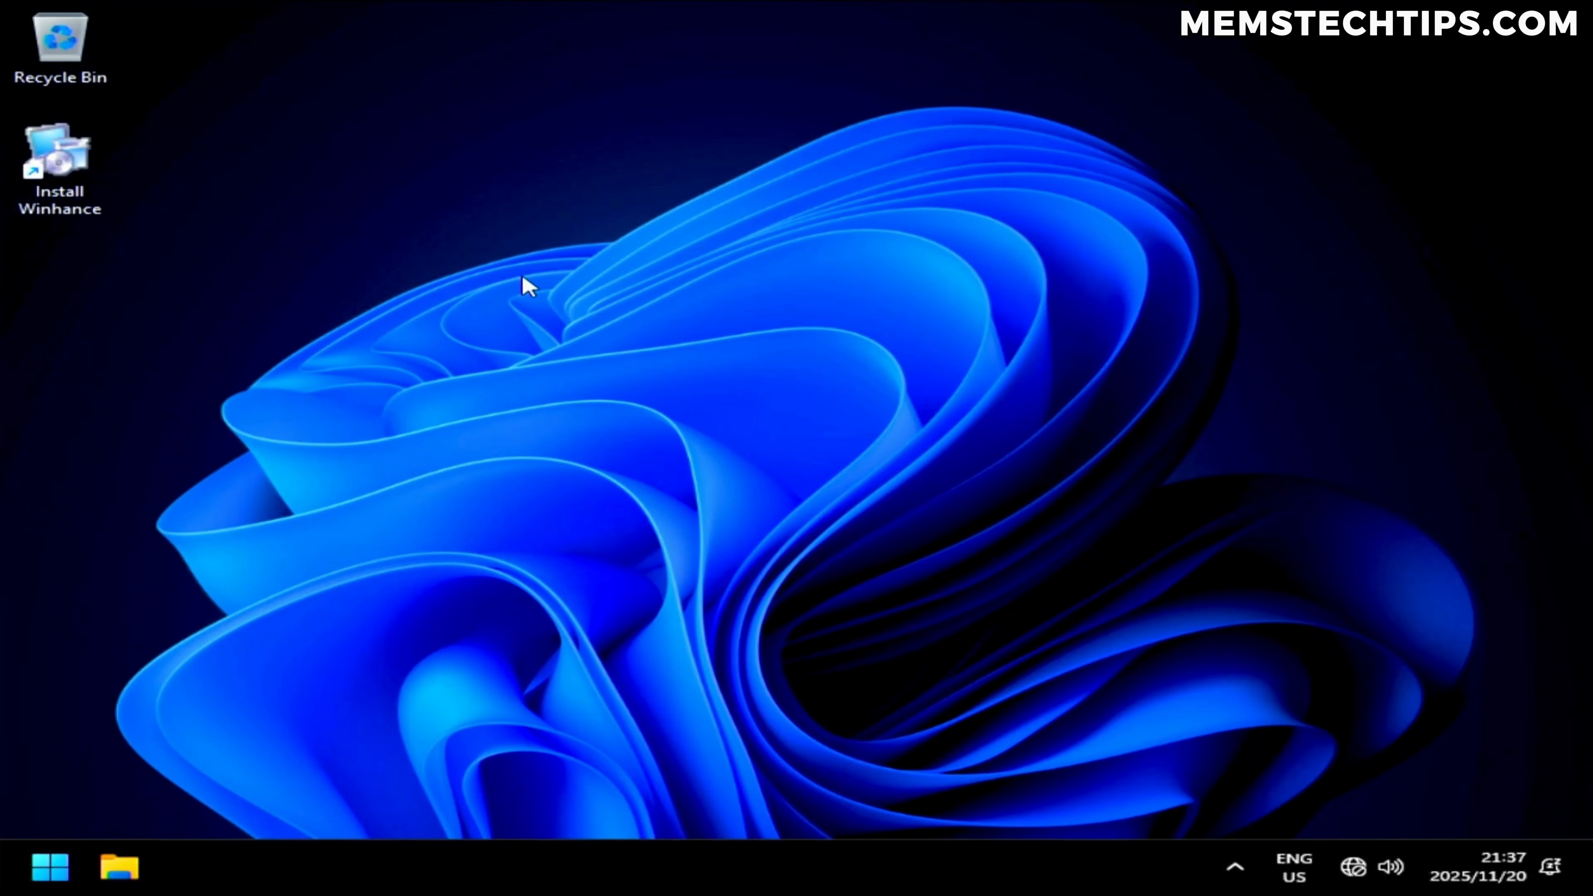
Inspect the desktop context menu and File Explorer's General and View folder options without changing anything, and minimize File Explorer
right_click(348, 278)
mouse_move(485, 290)
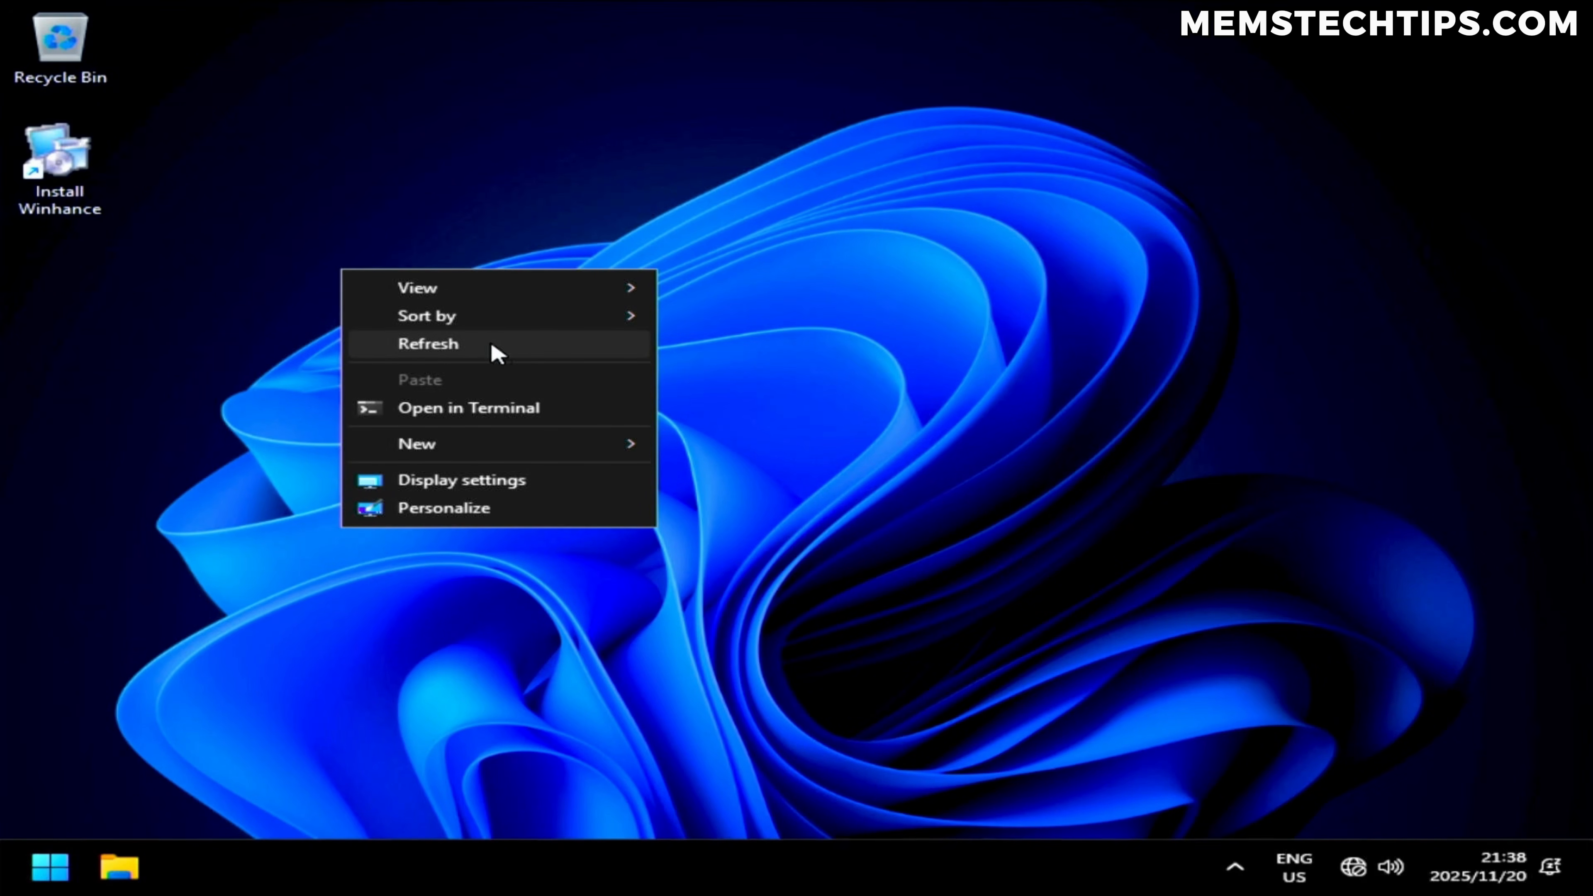
key(super+e)
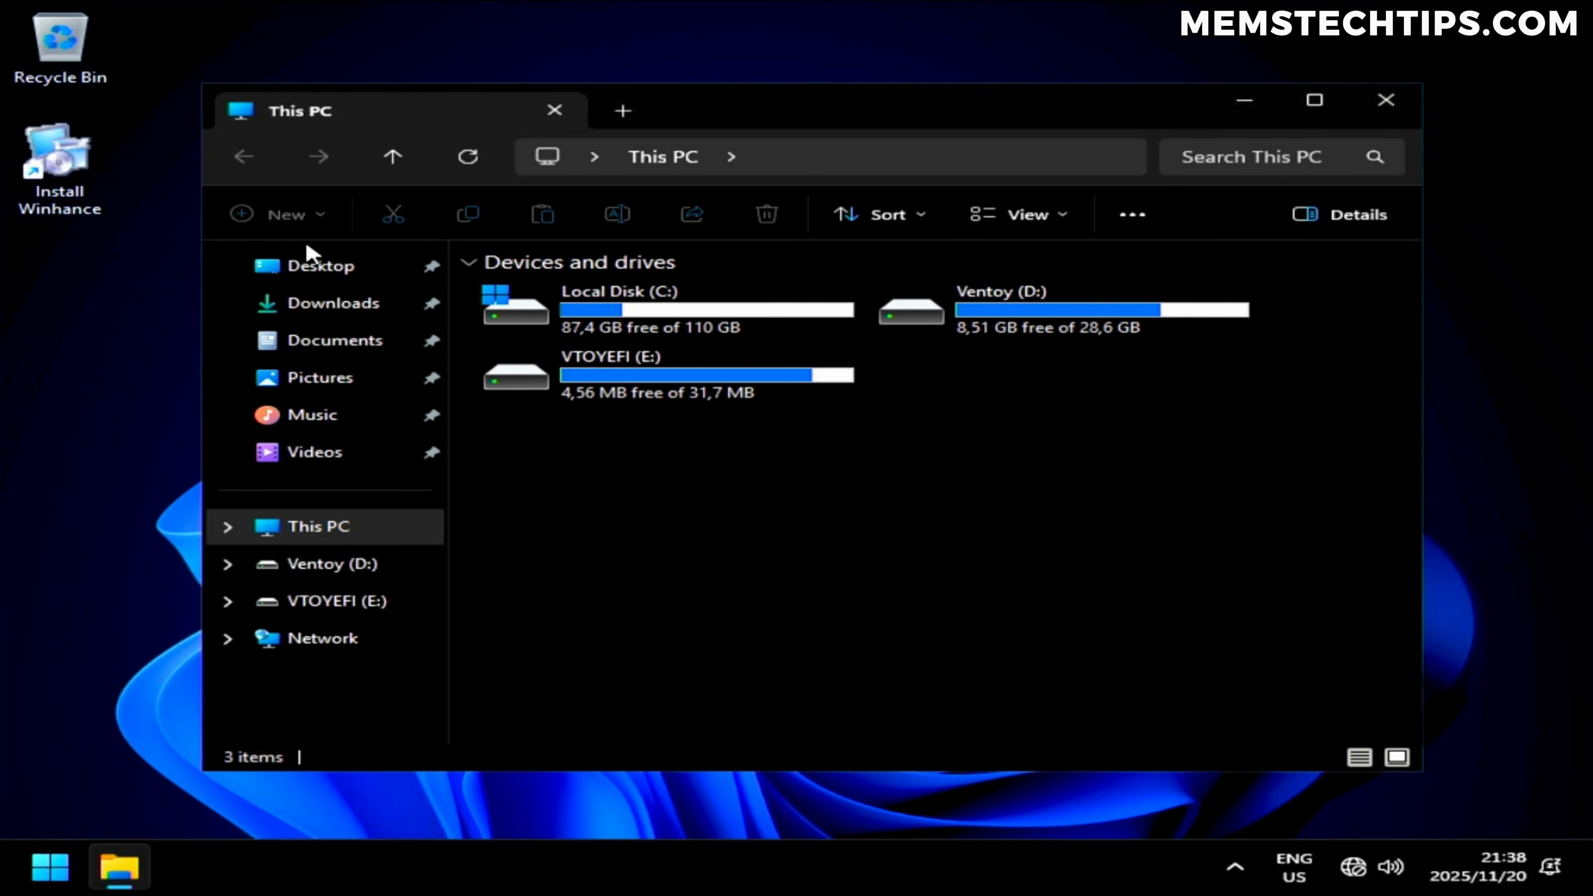
click(1132, 214)
click(926, 593)
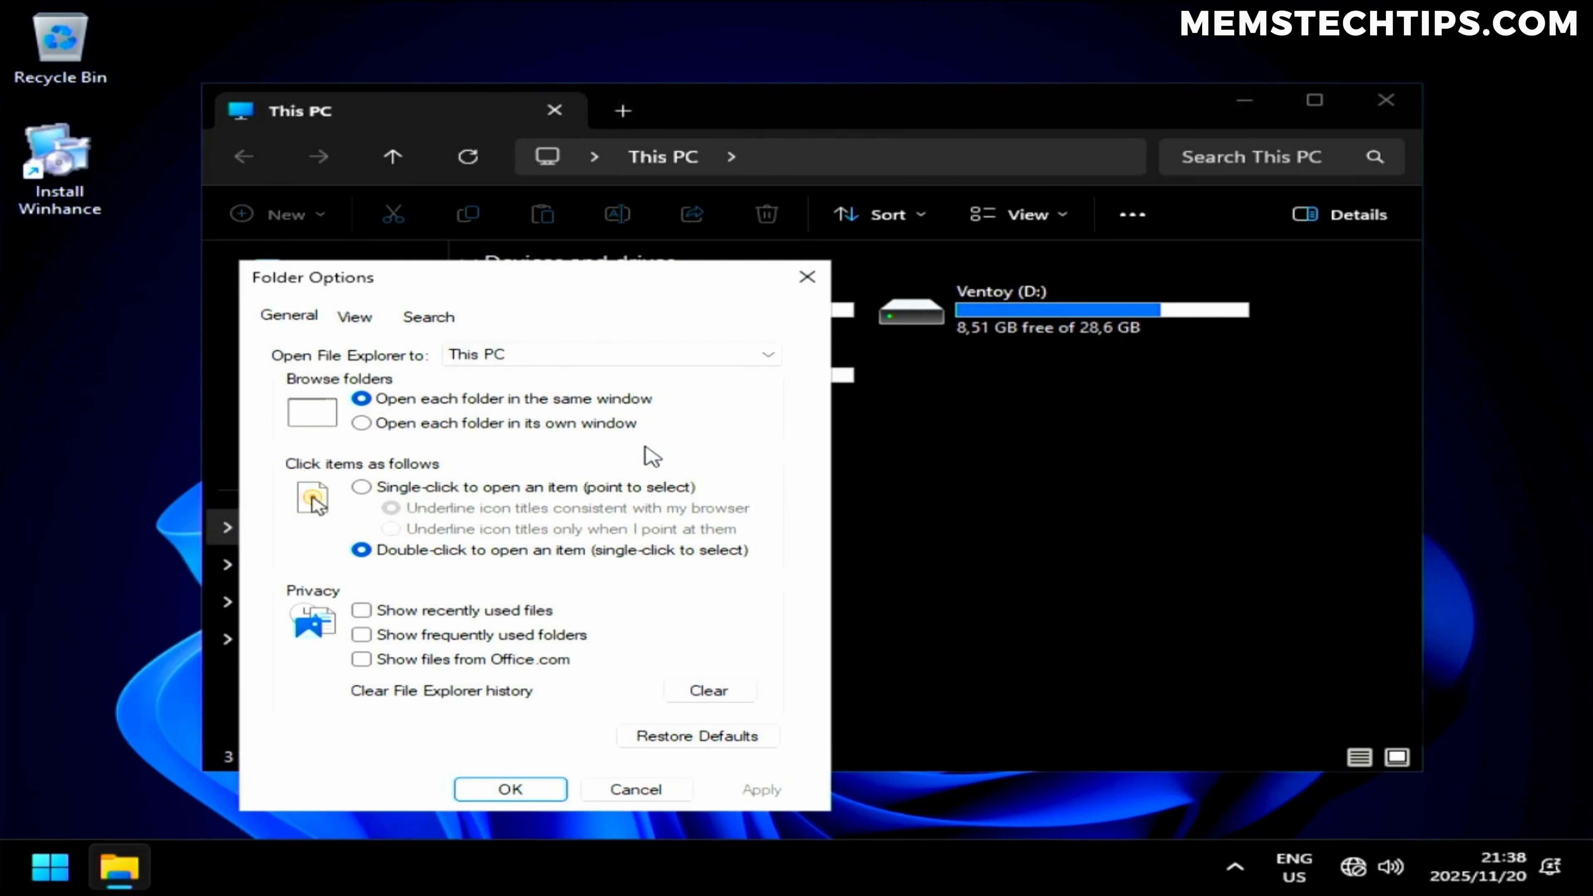
drag(490, 290, 744, 188)
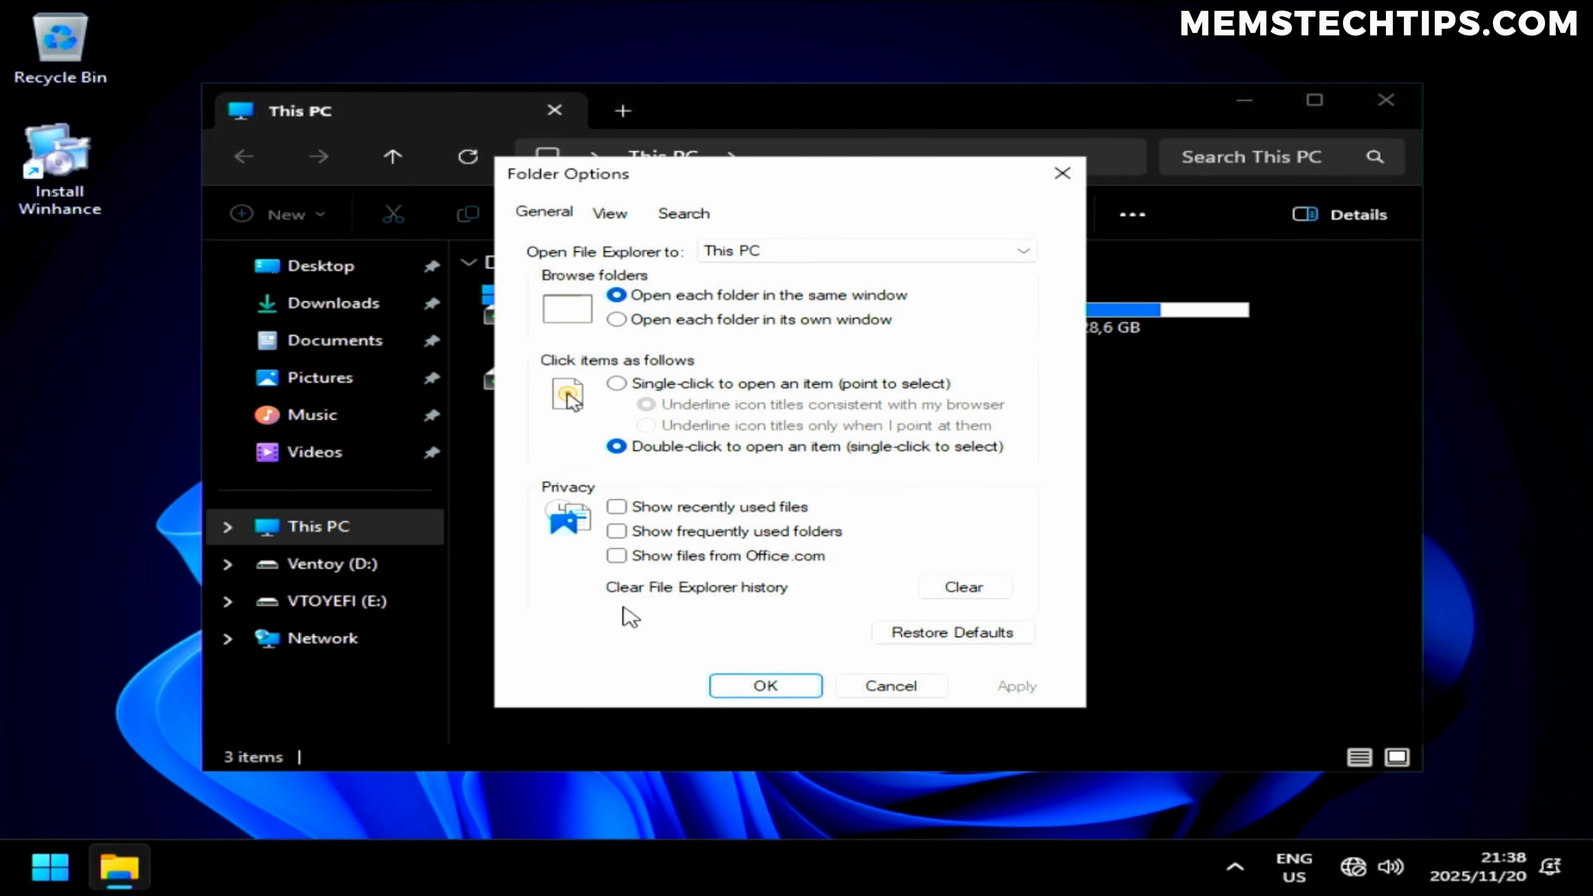
click(620, 217)
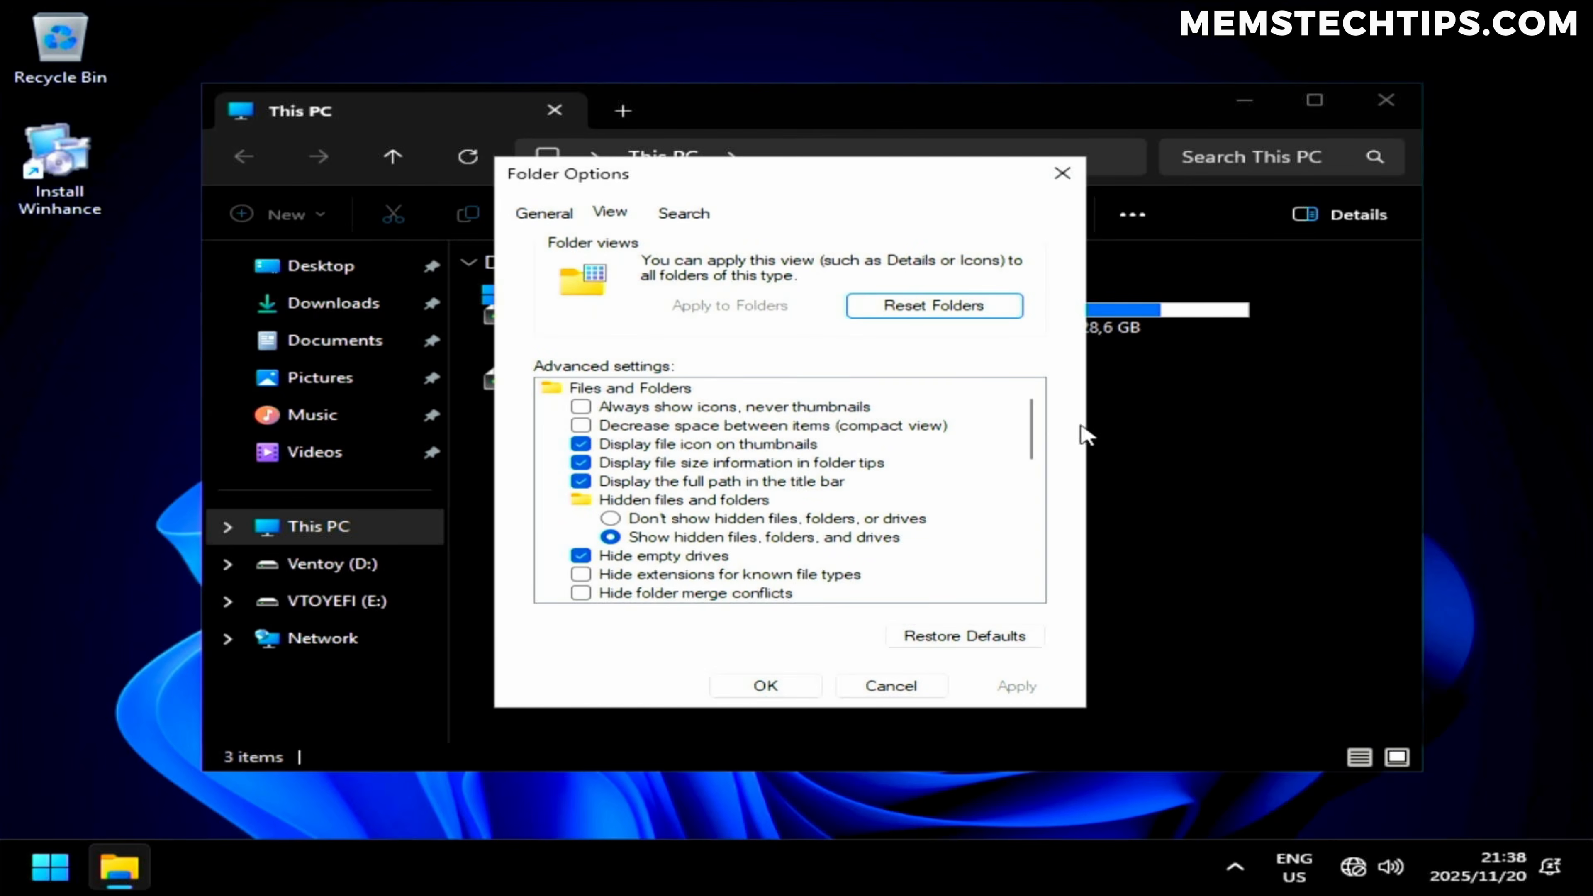
drag(1029, 429, 1031, 466)
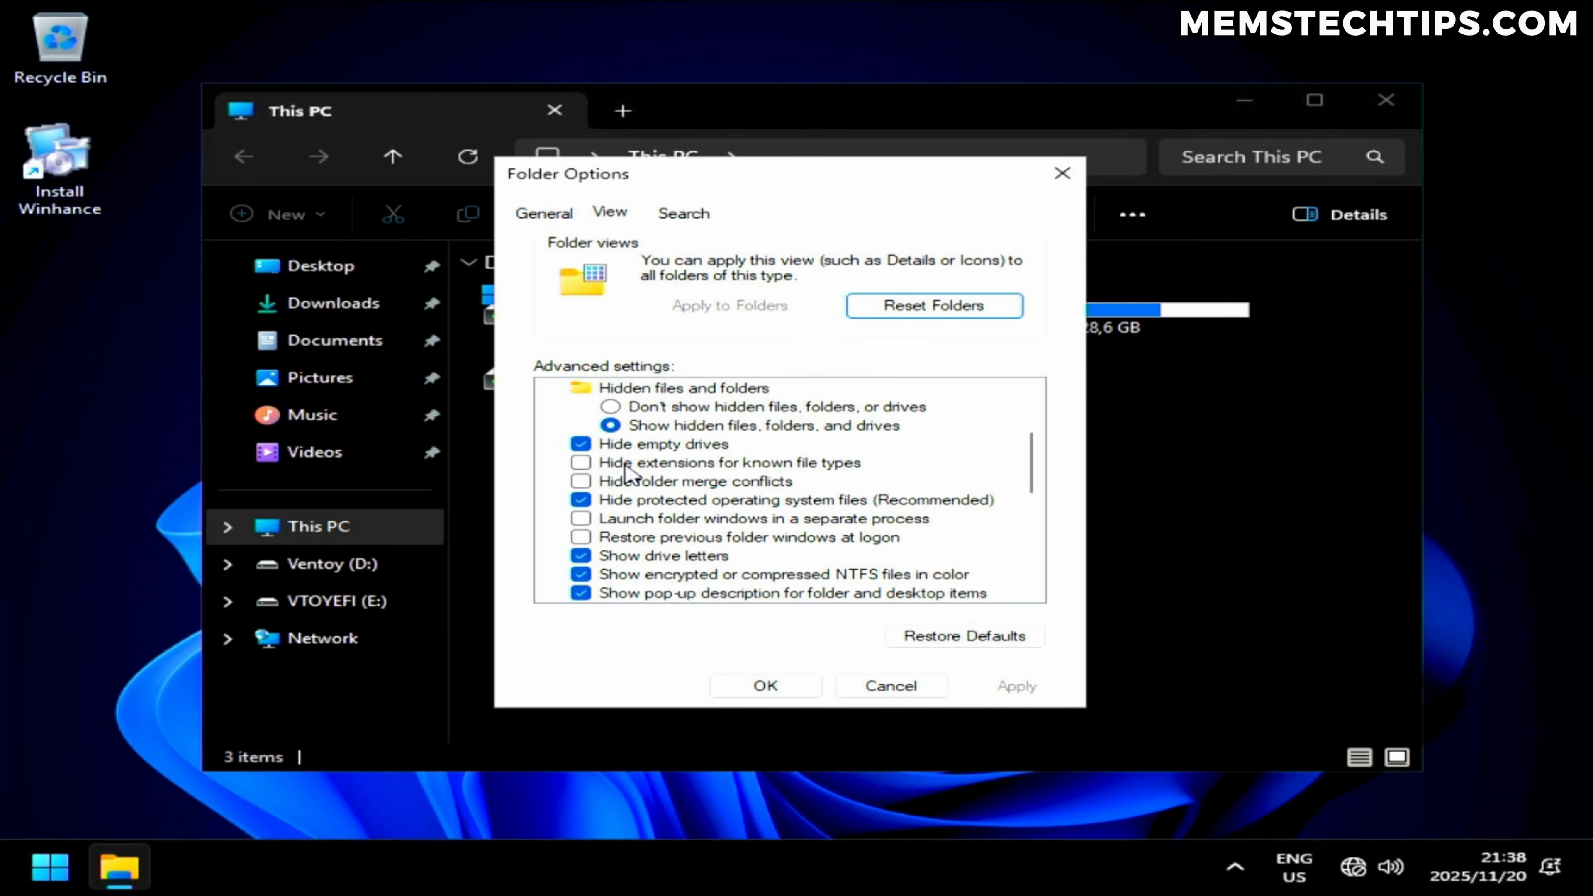
click(891, 687)
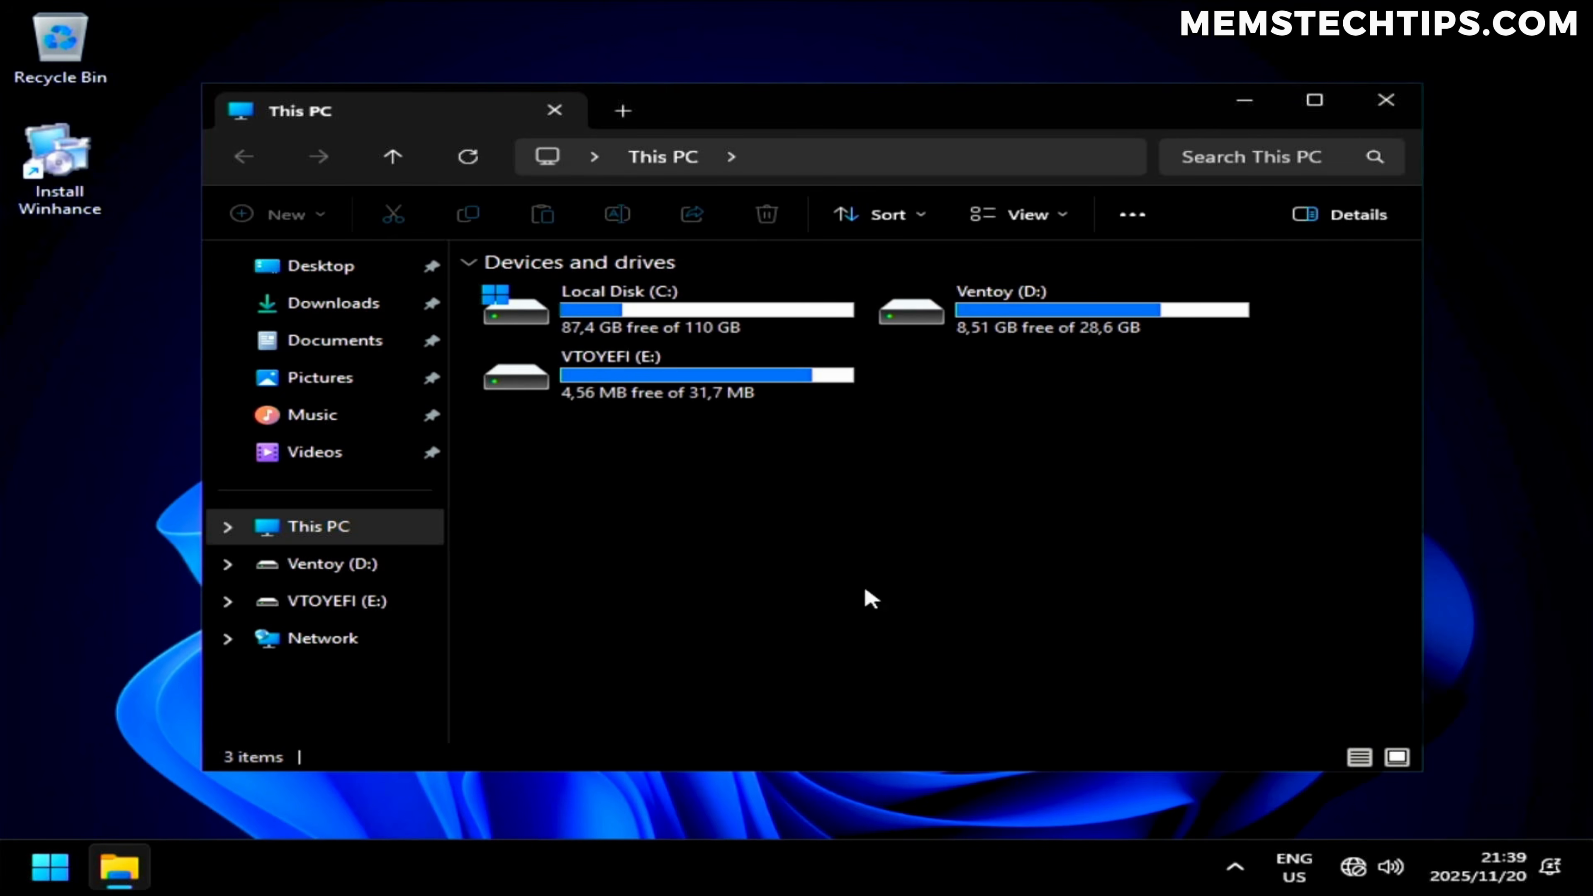
click(1246, 103)
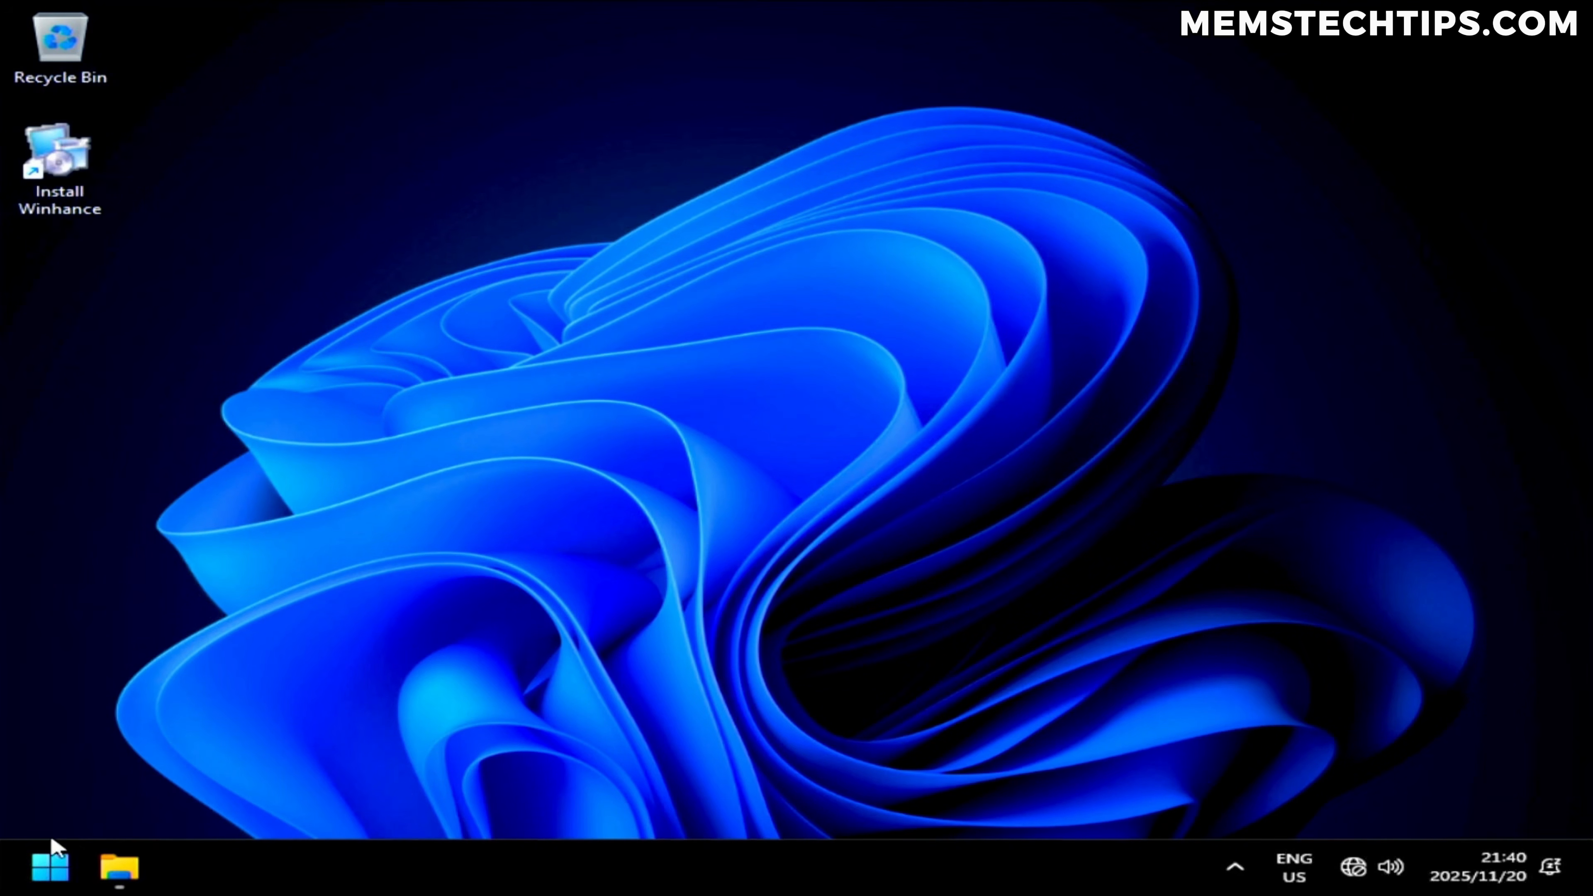
Search for "visual effects" and review the Visual Effects settings in Performance Options
click(62, 872)
text(visual effects)
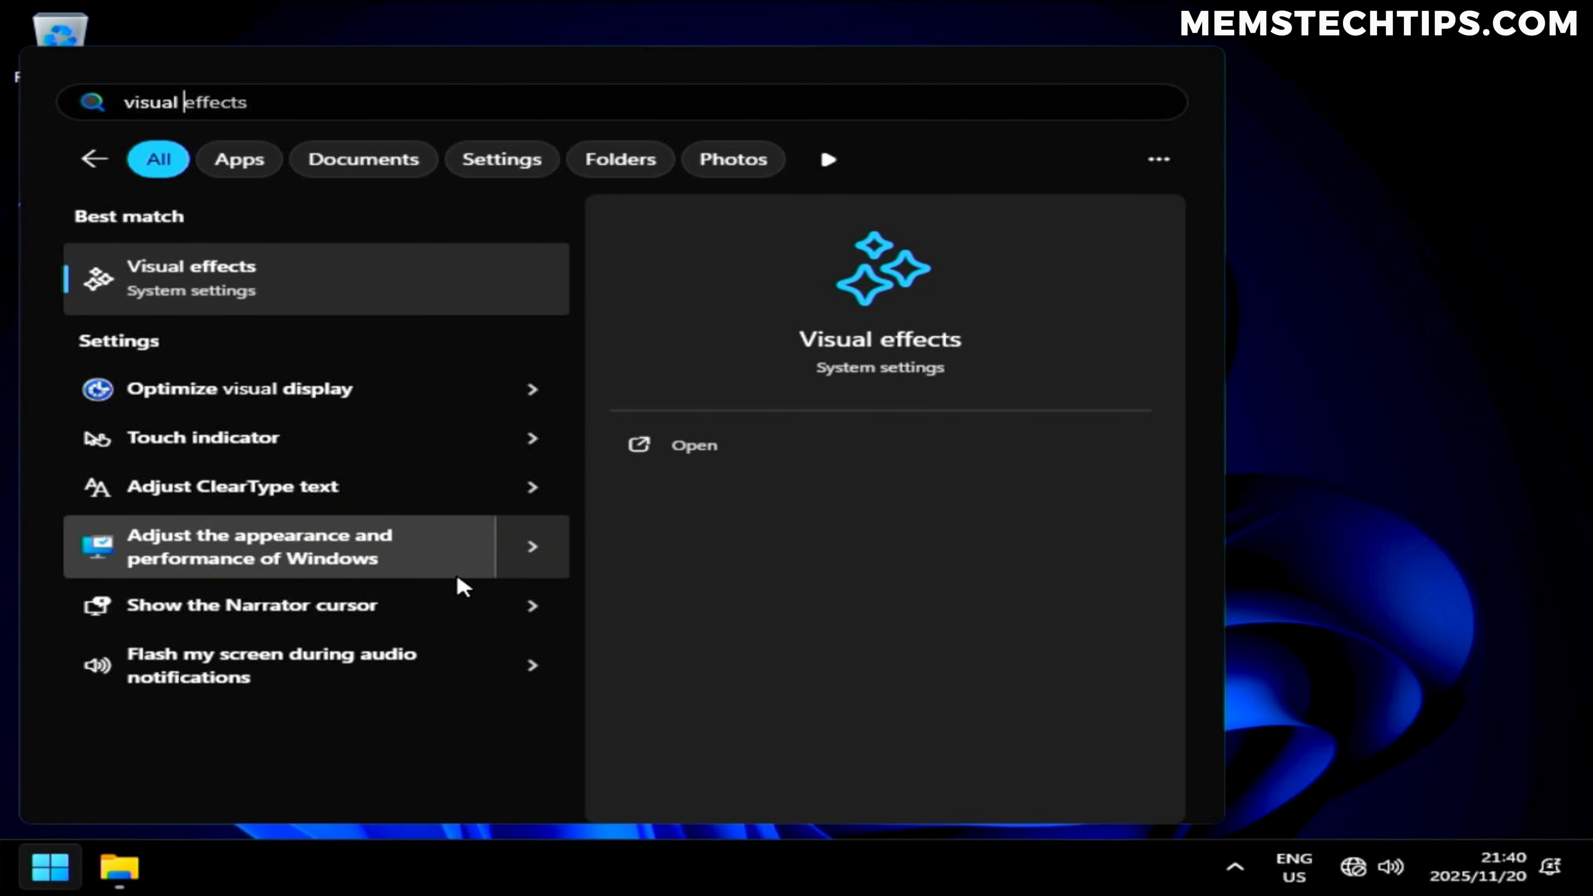
click(268, 546)
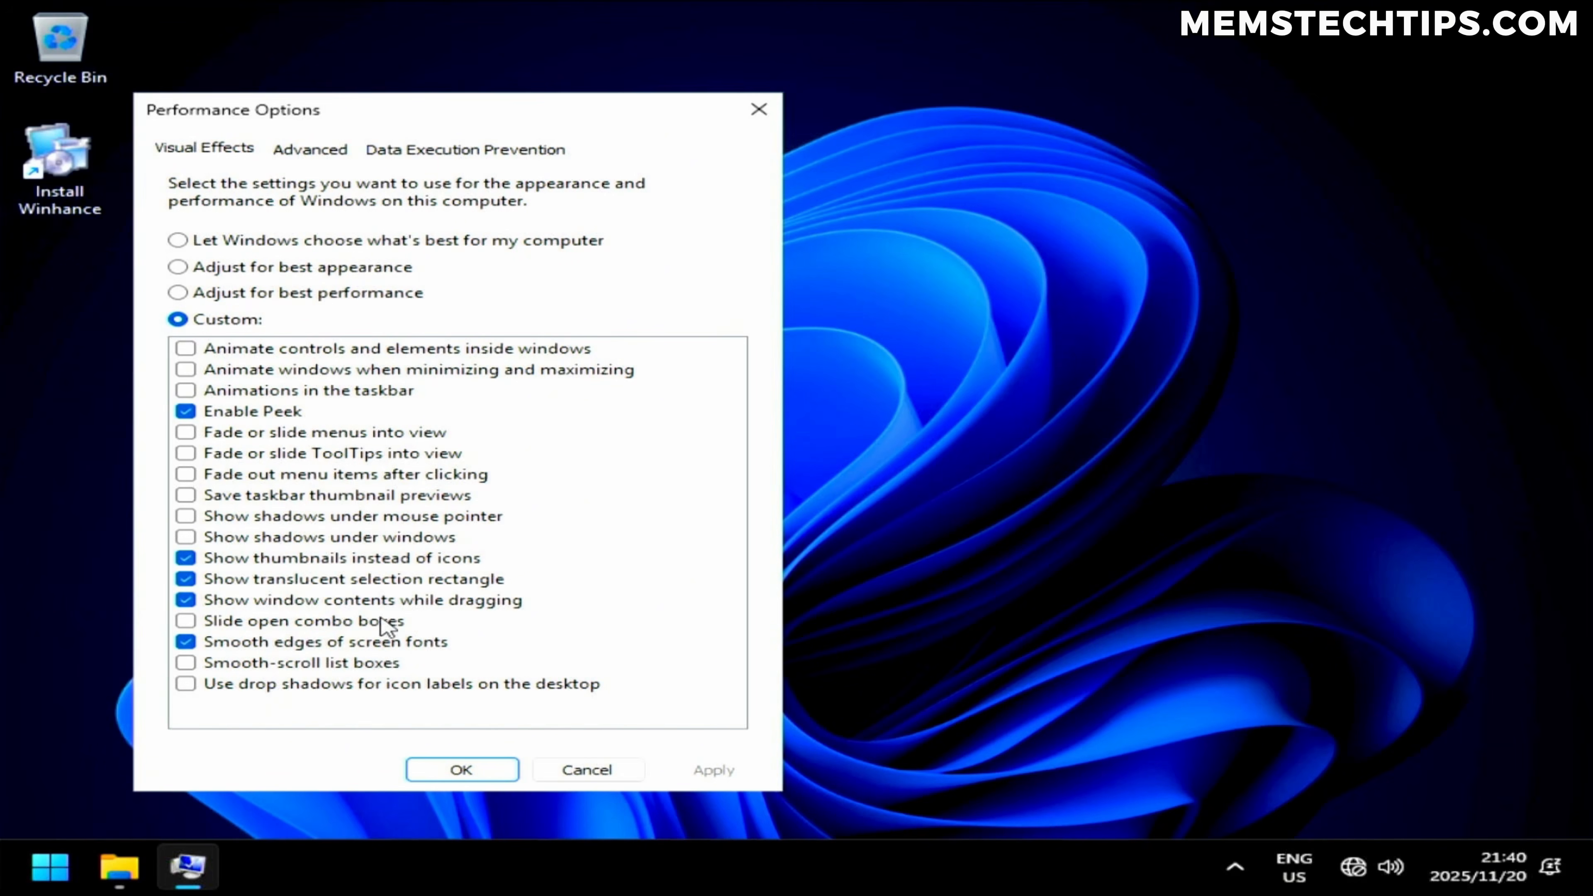
click(465, 769)
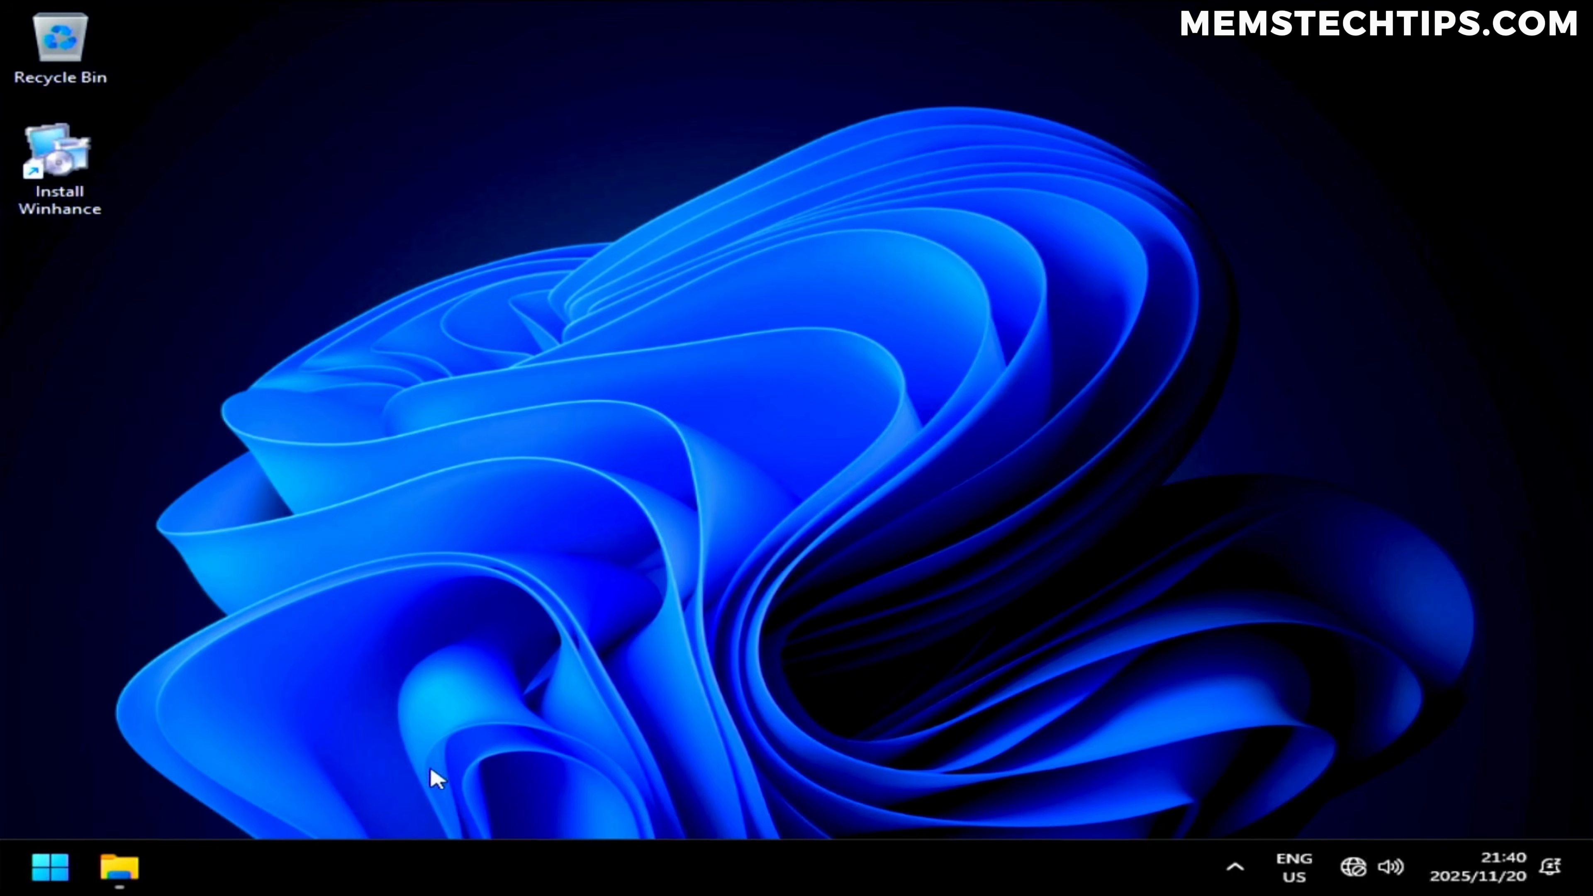
Restore the minimized File Explorer window, move it slightly and close it
click(119, 866)
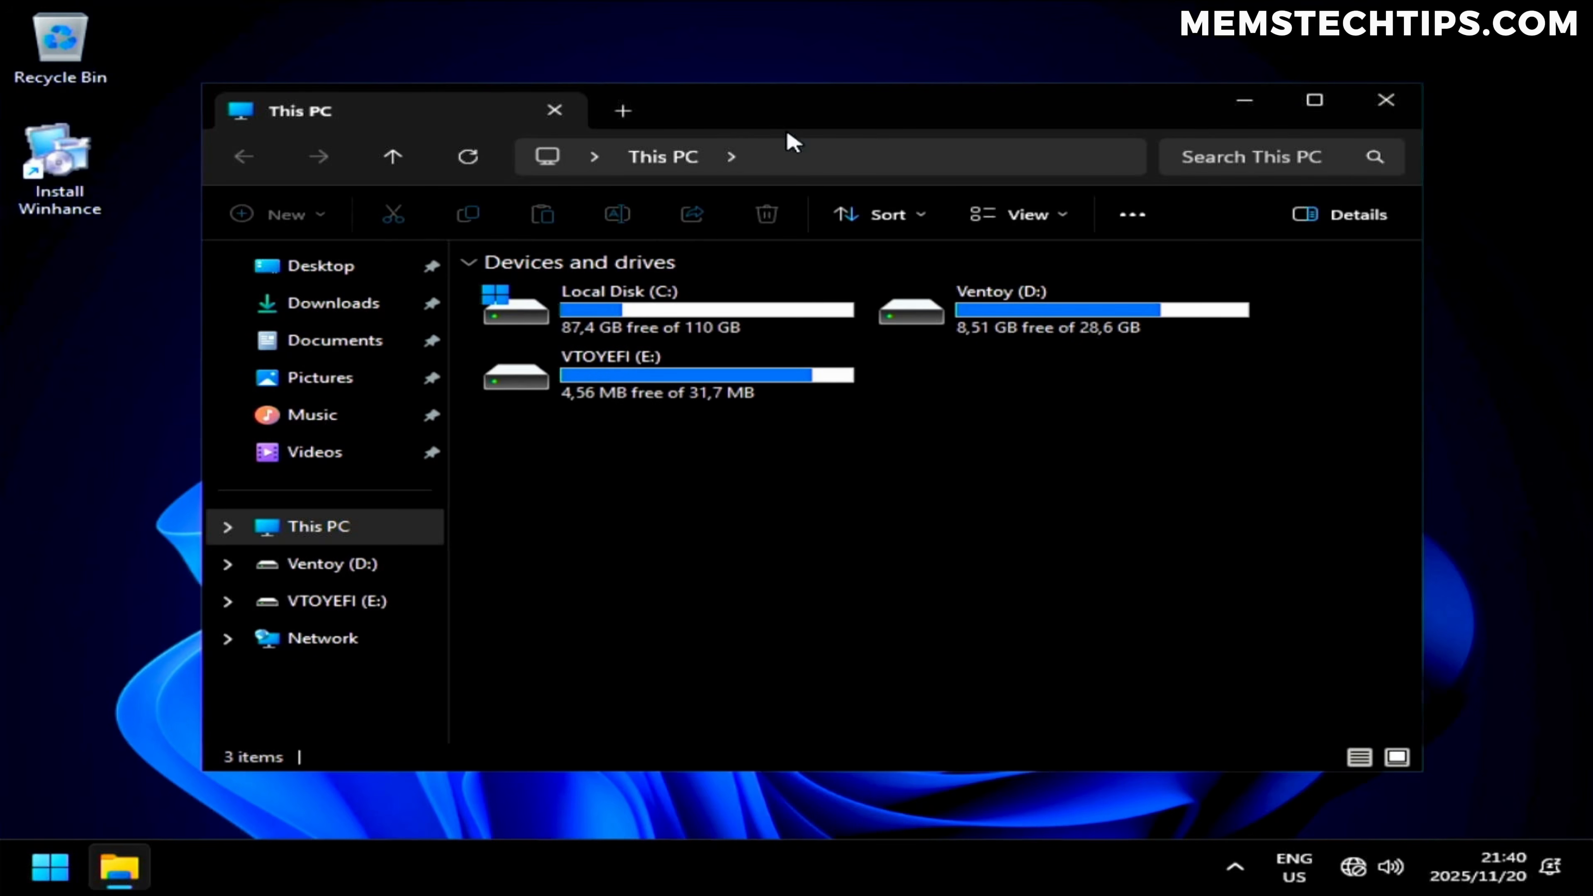
drag(727, 101, 691, 83)
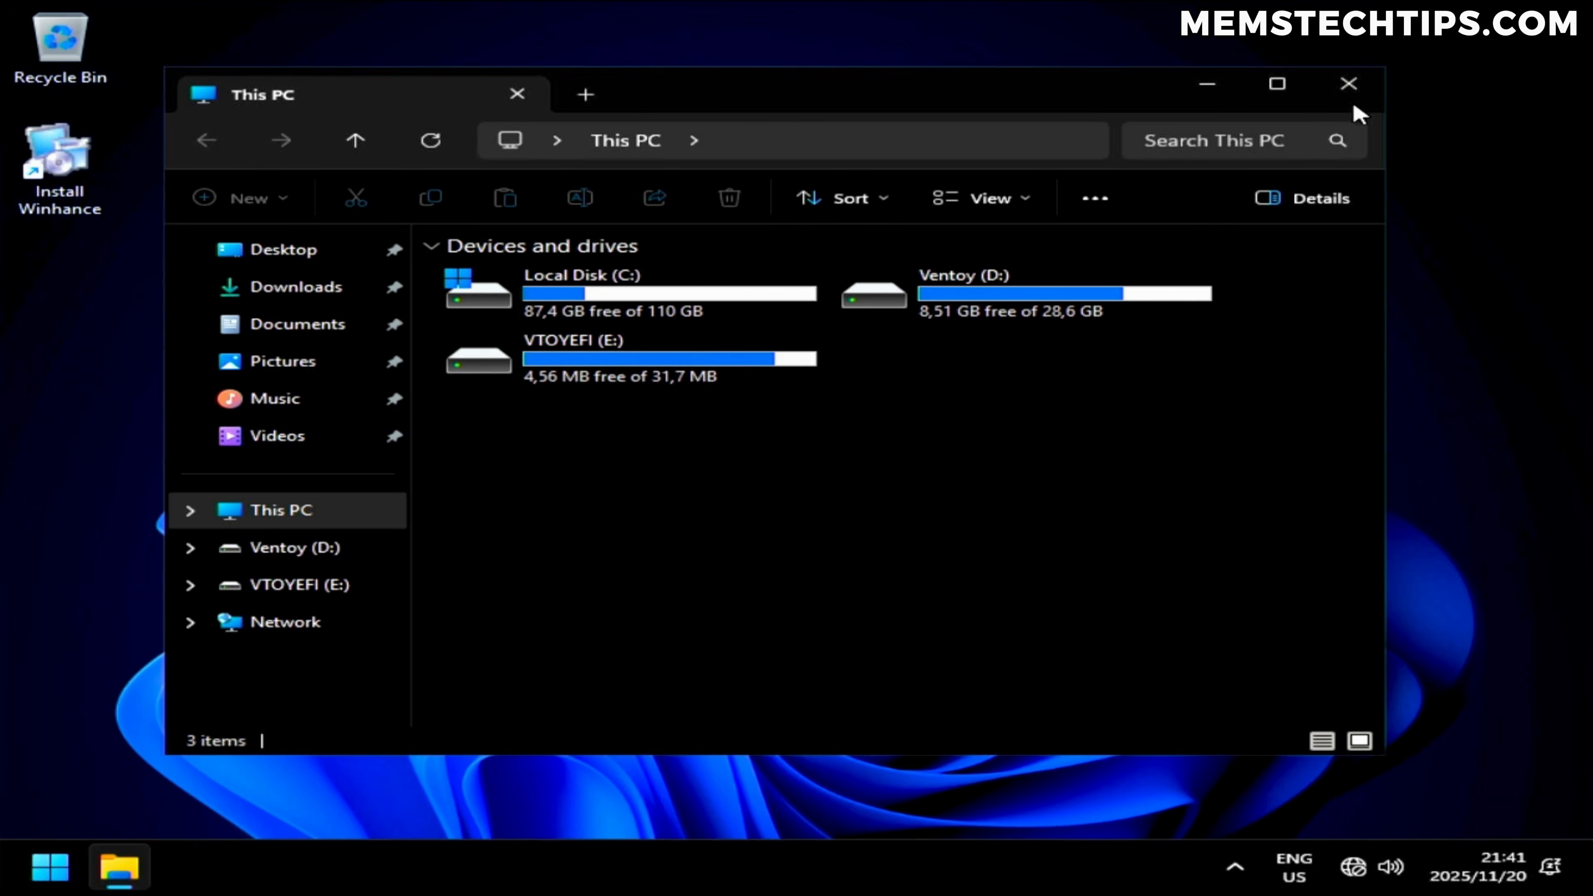
click(1349, 83)
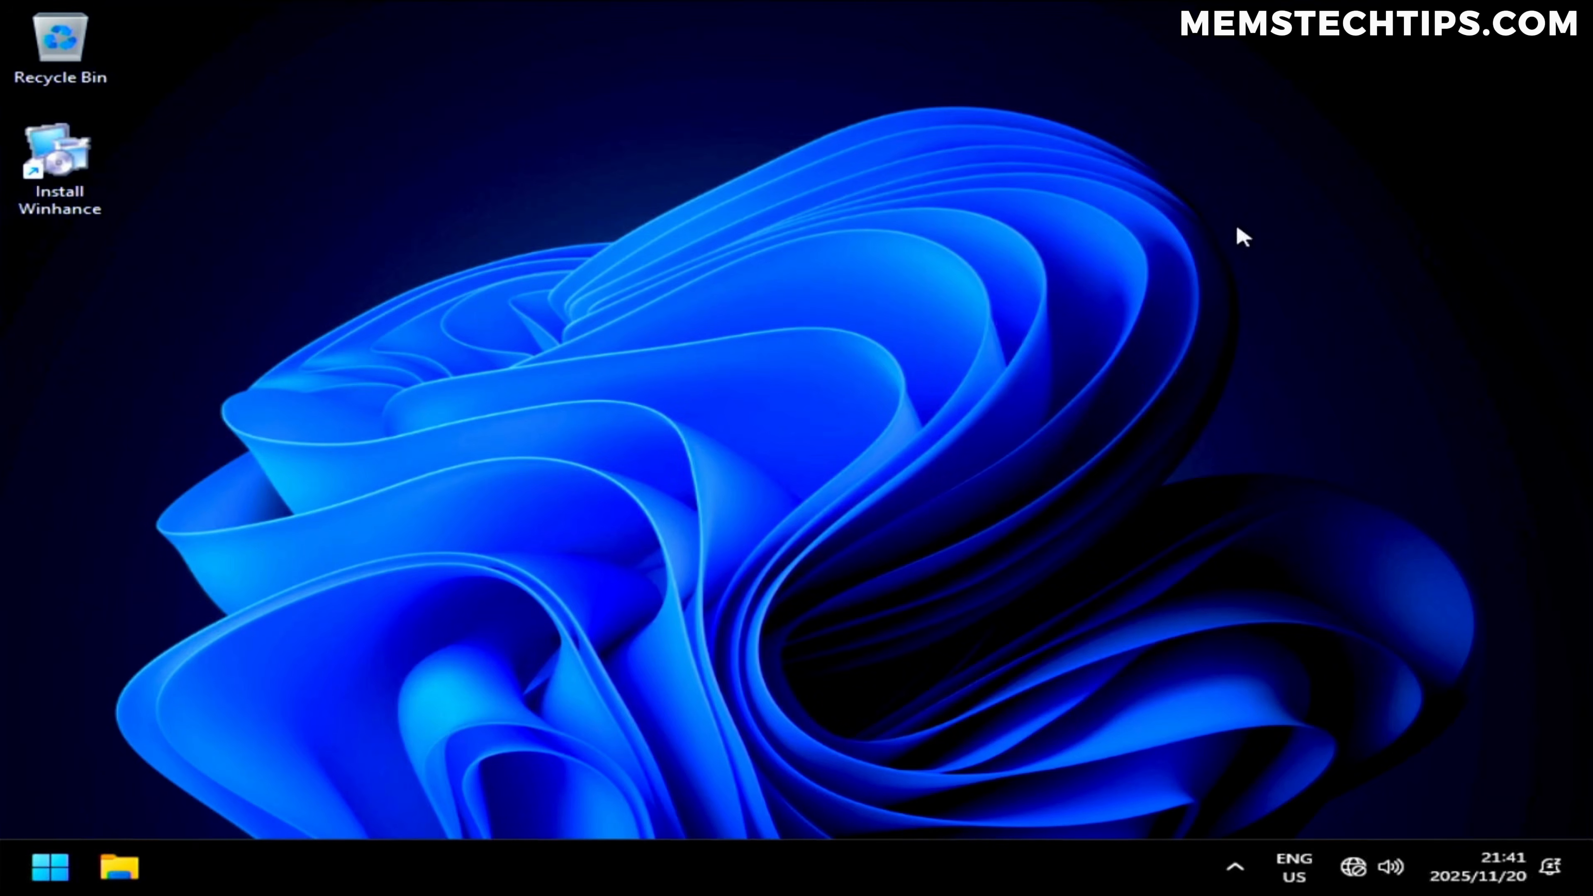
Open the Start menu to inspect its pinned apps area
click(50, 867)
click(1124, 604)
click(60, 869)
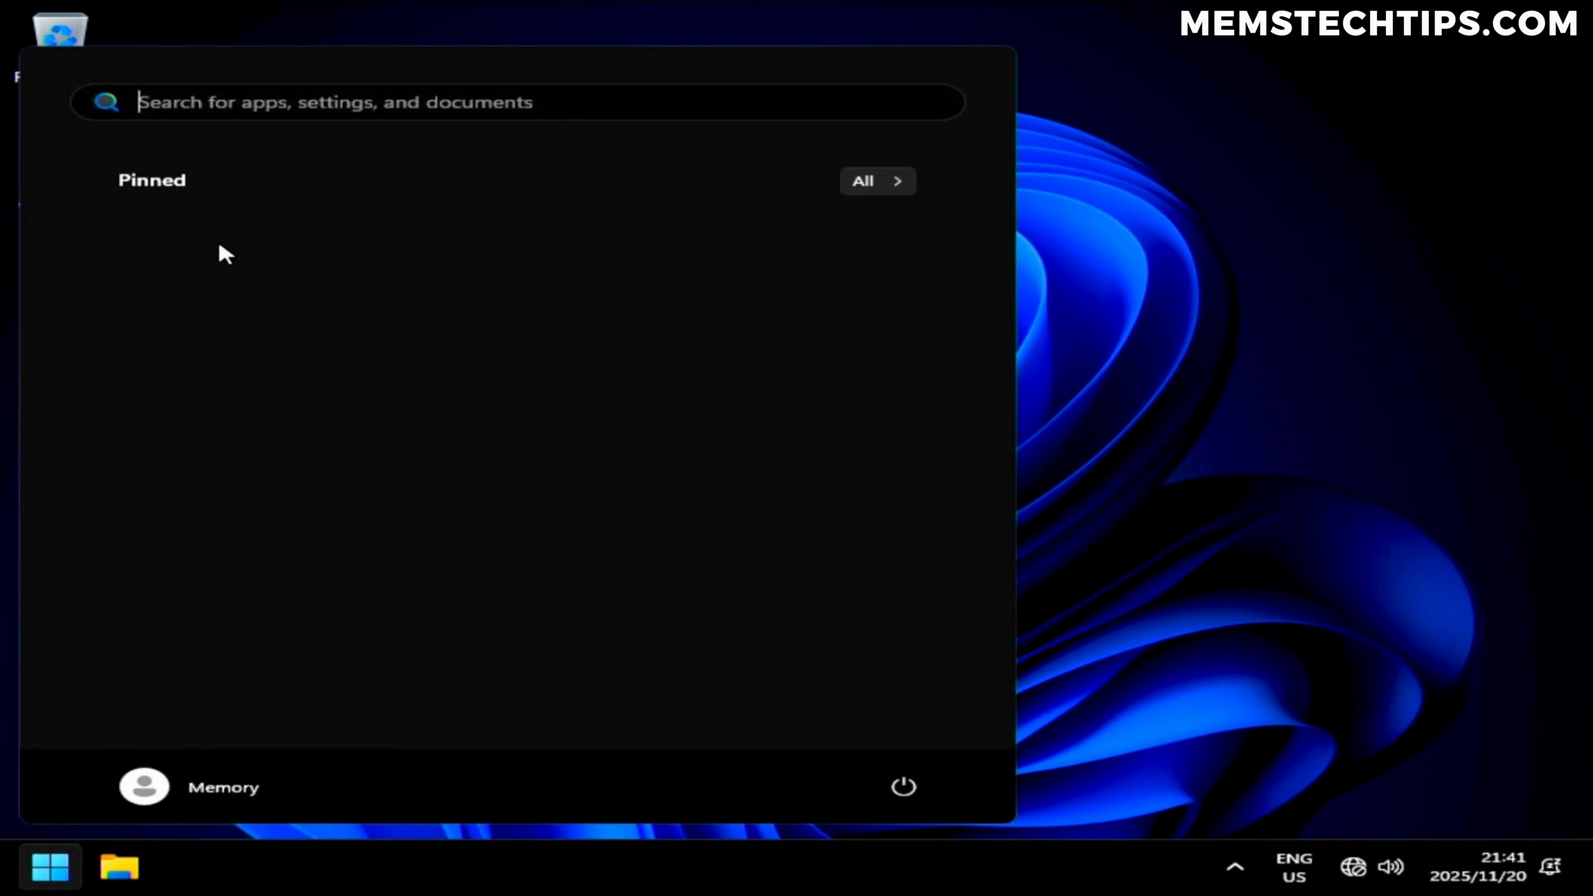
Pin Settings and File Explorer to Start from the full app list and return to the pinned apps
click(887, 185)
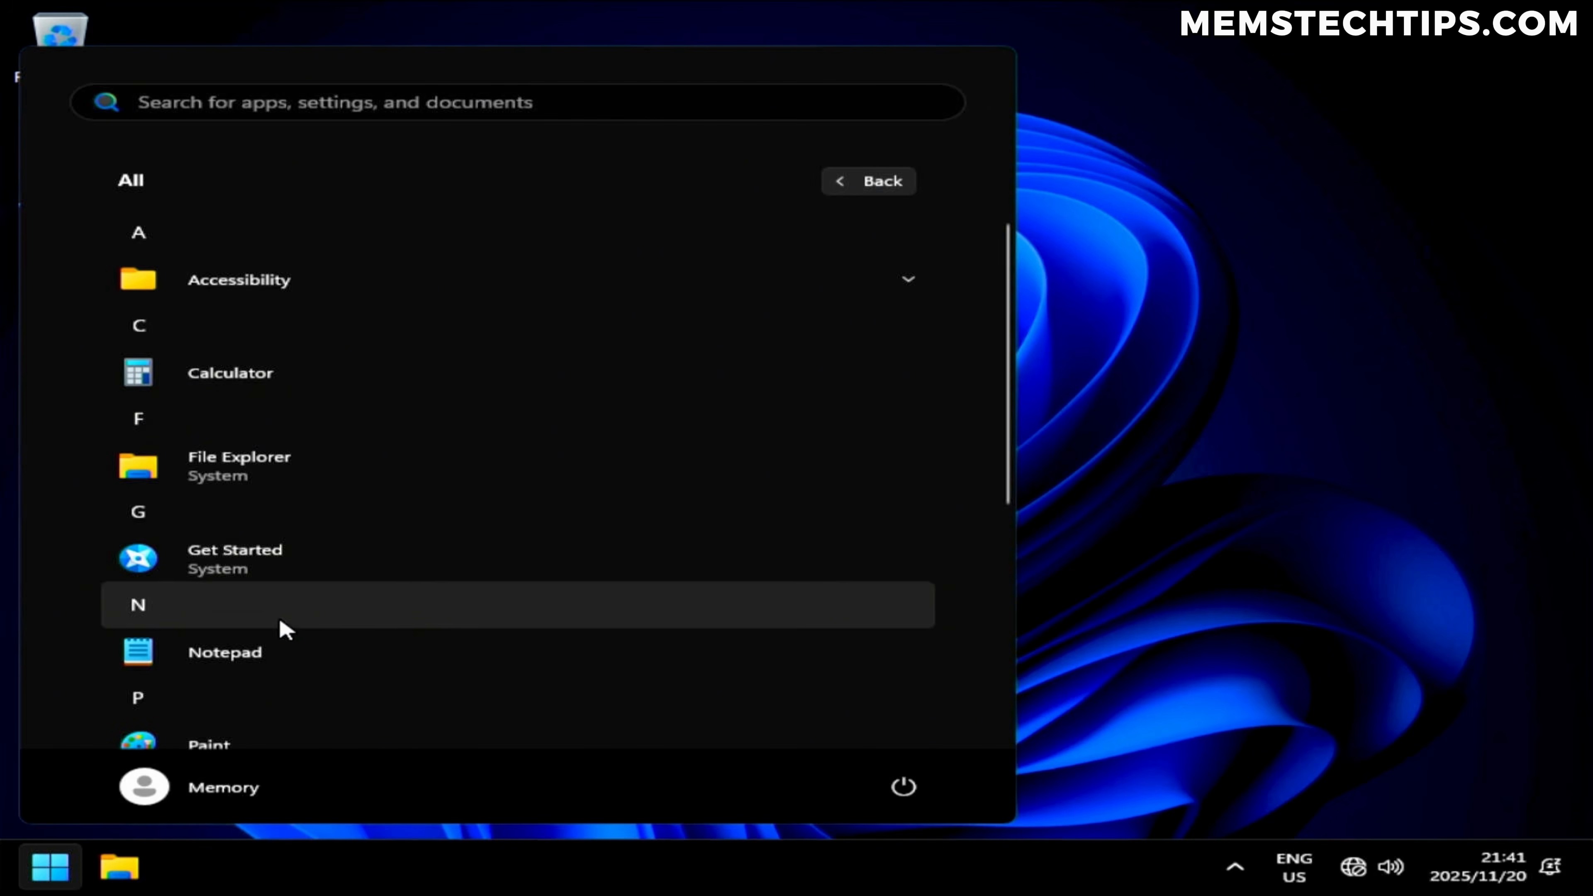
scroll(280, 634, down, 3)
right_click(263, 668)
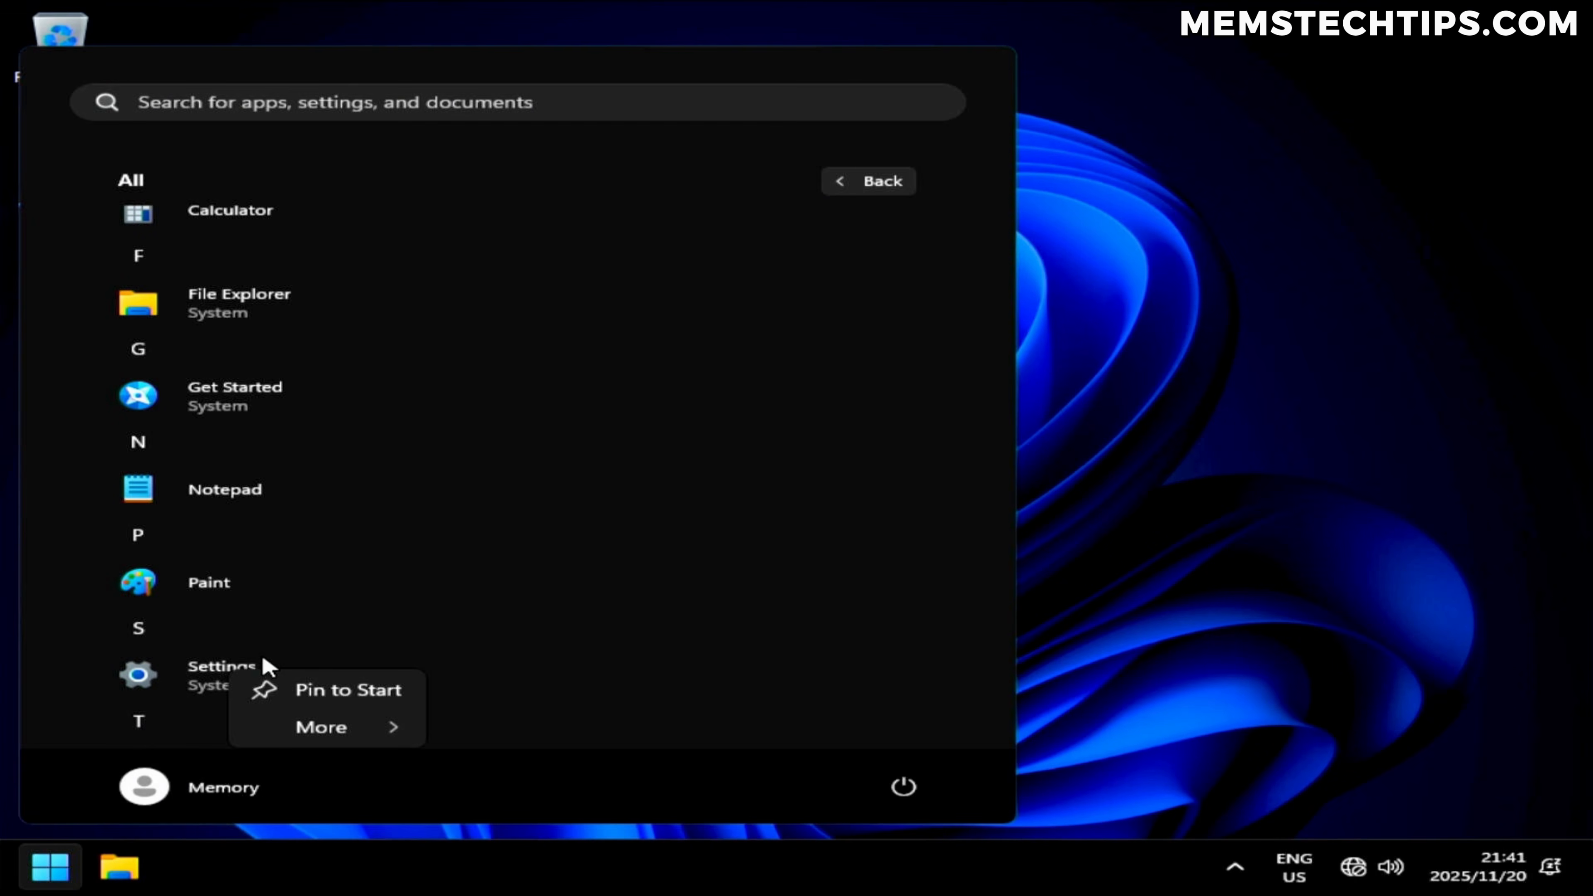
click(291, 693)
right_click(232, 293)
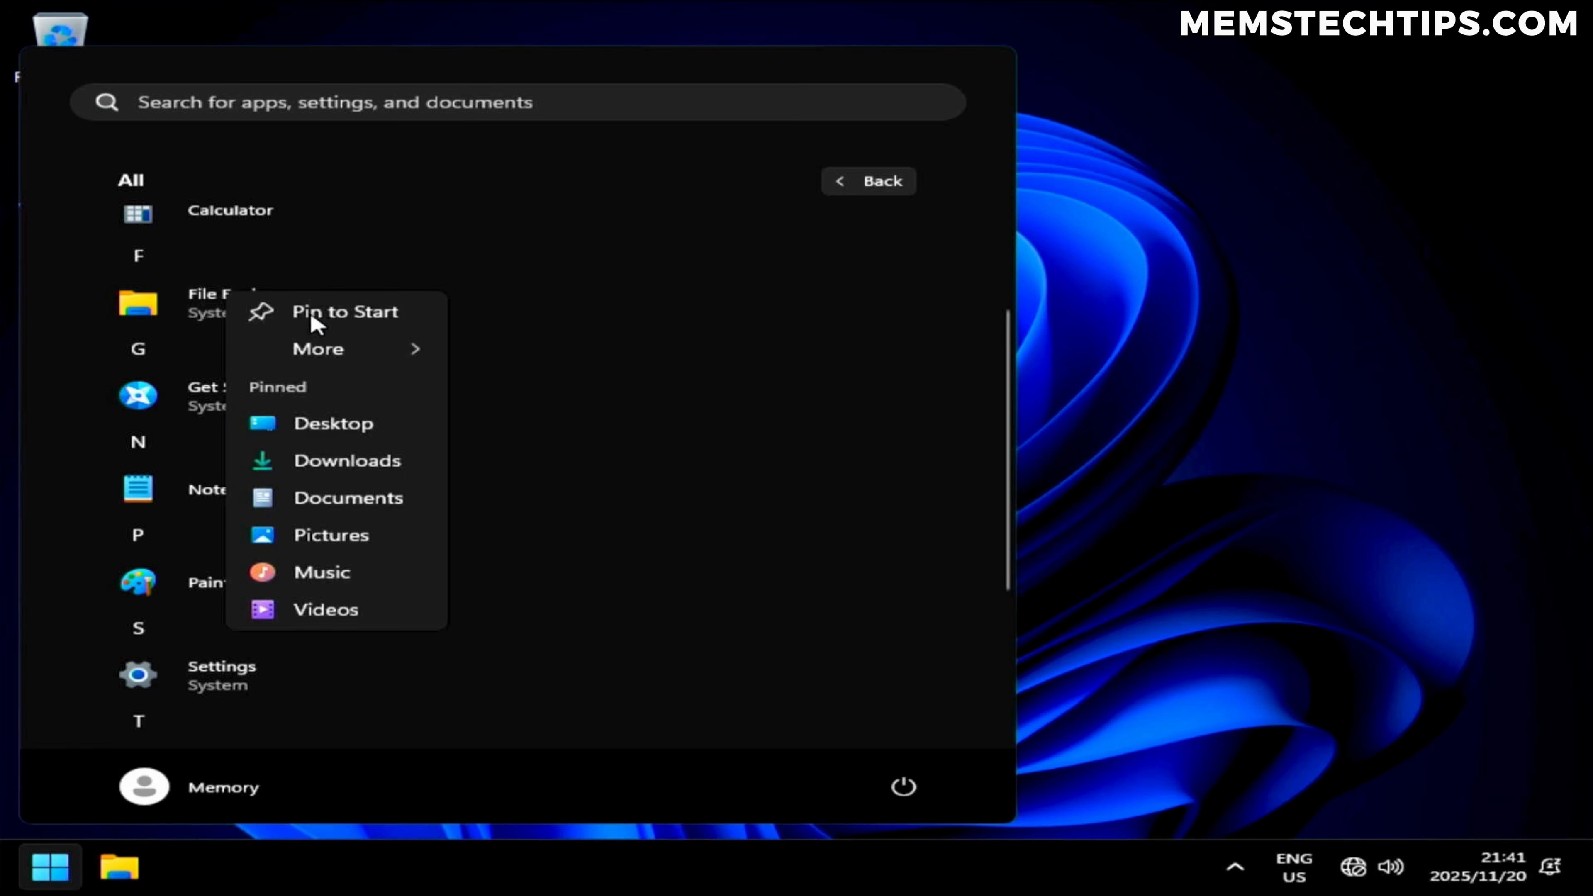
click(330, 317)
click(847, 192)
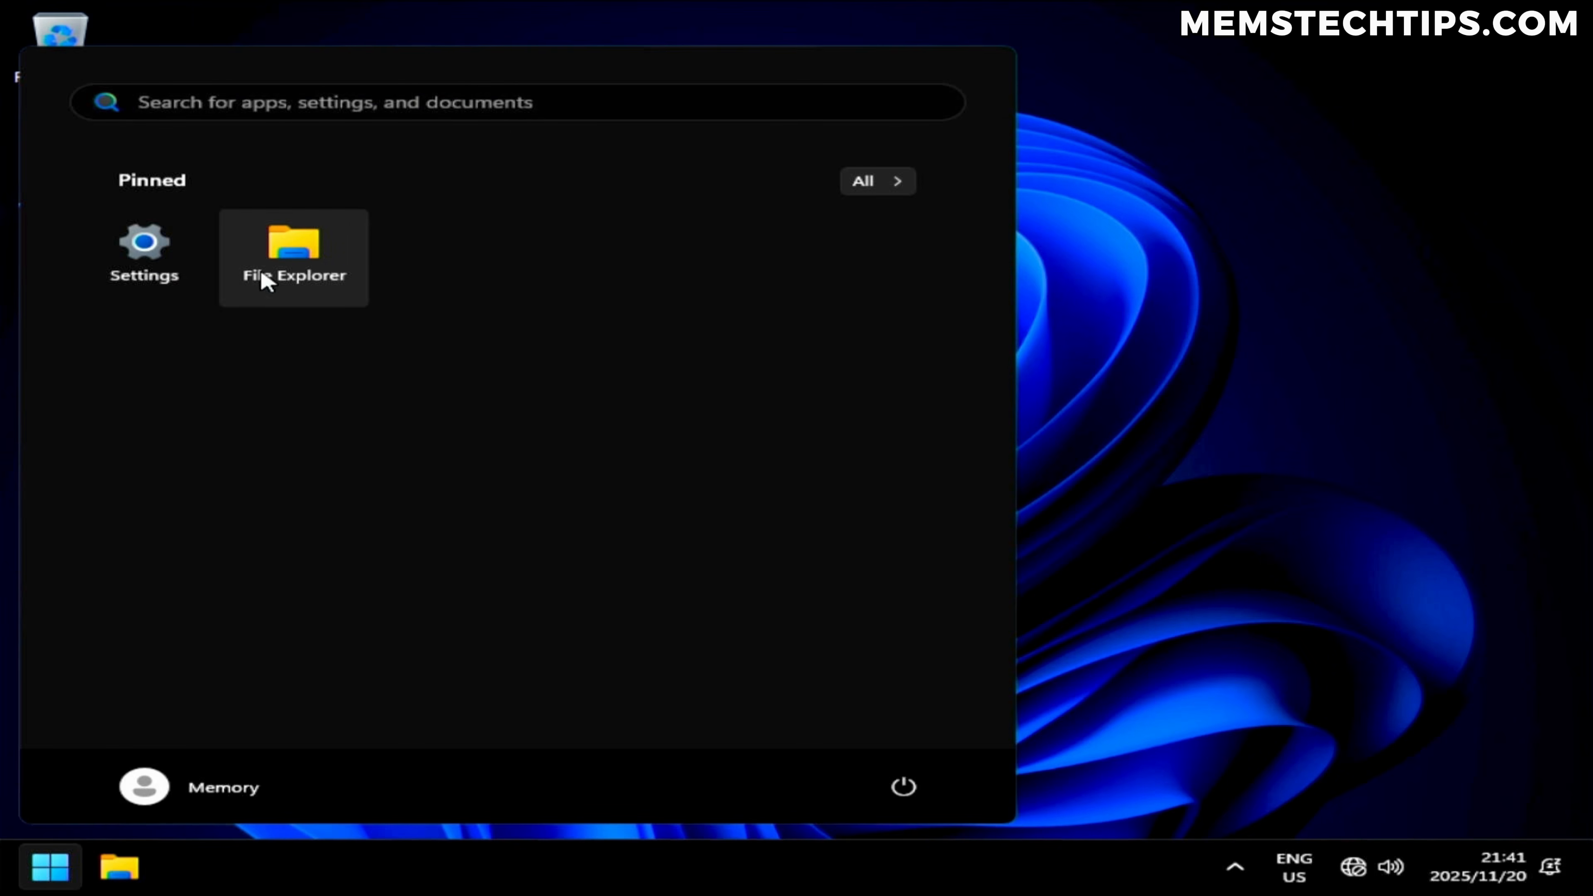
Open the Winhancements.txt log from C:\ProgramData\Winhance\Unattend\Logs and dismiss Notepad's autosave tip
key(super+e)
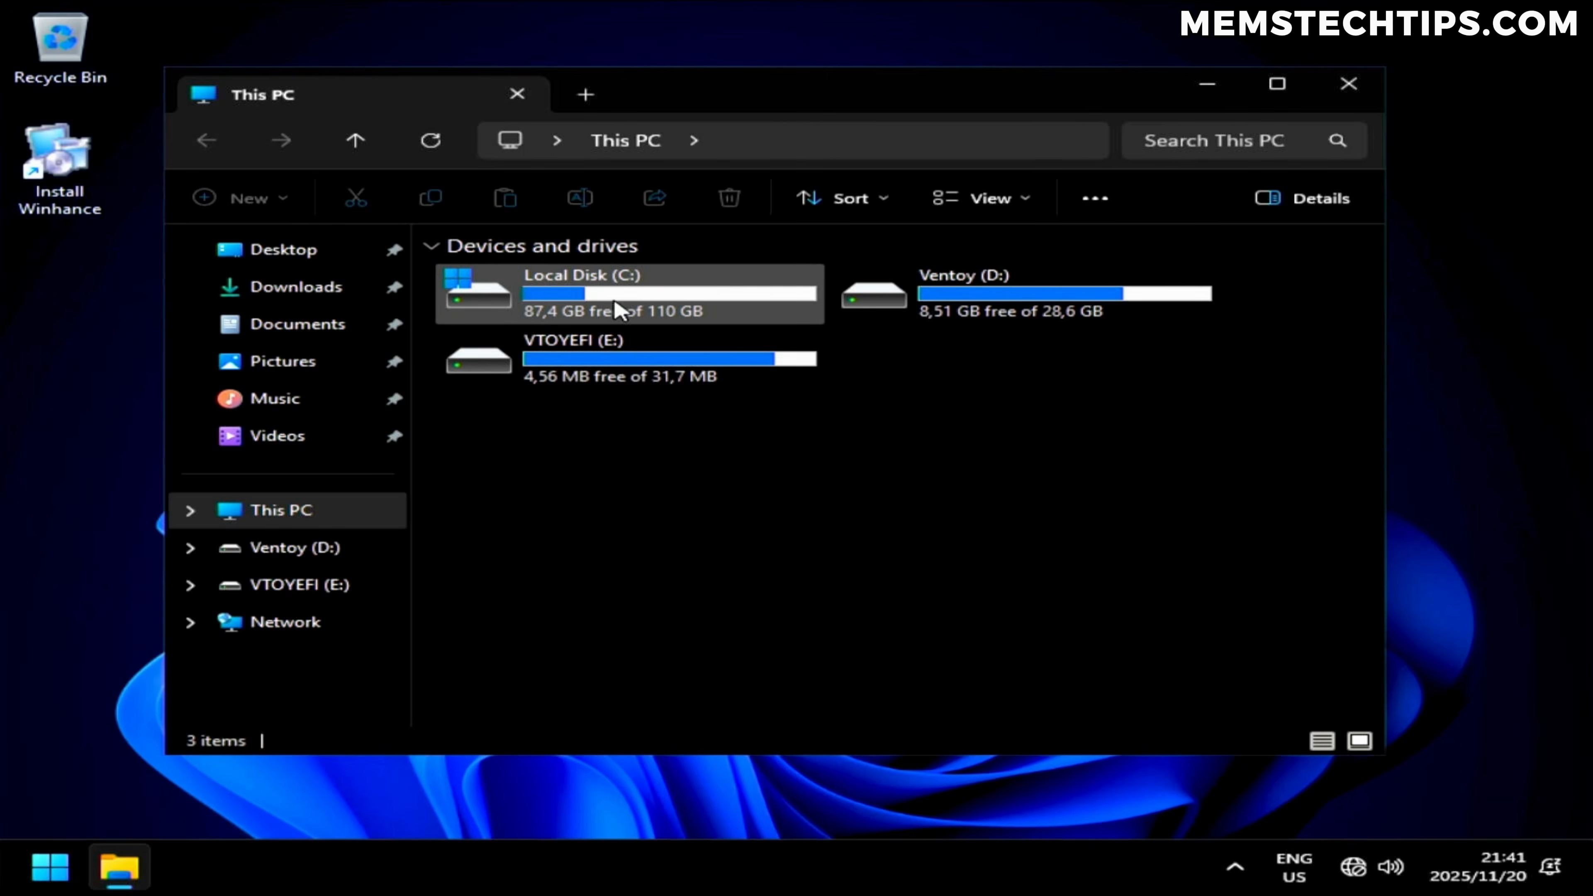
double_click(649, 307)
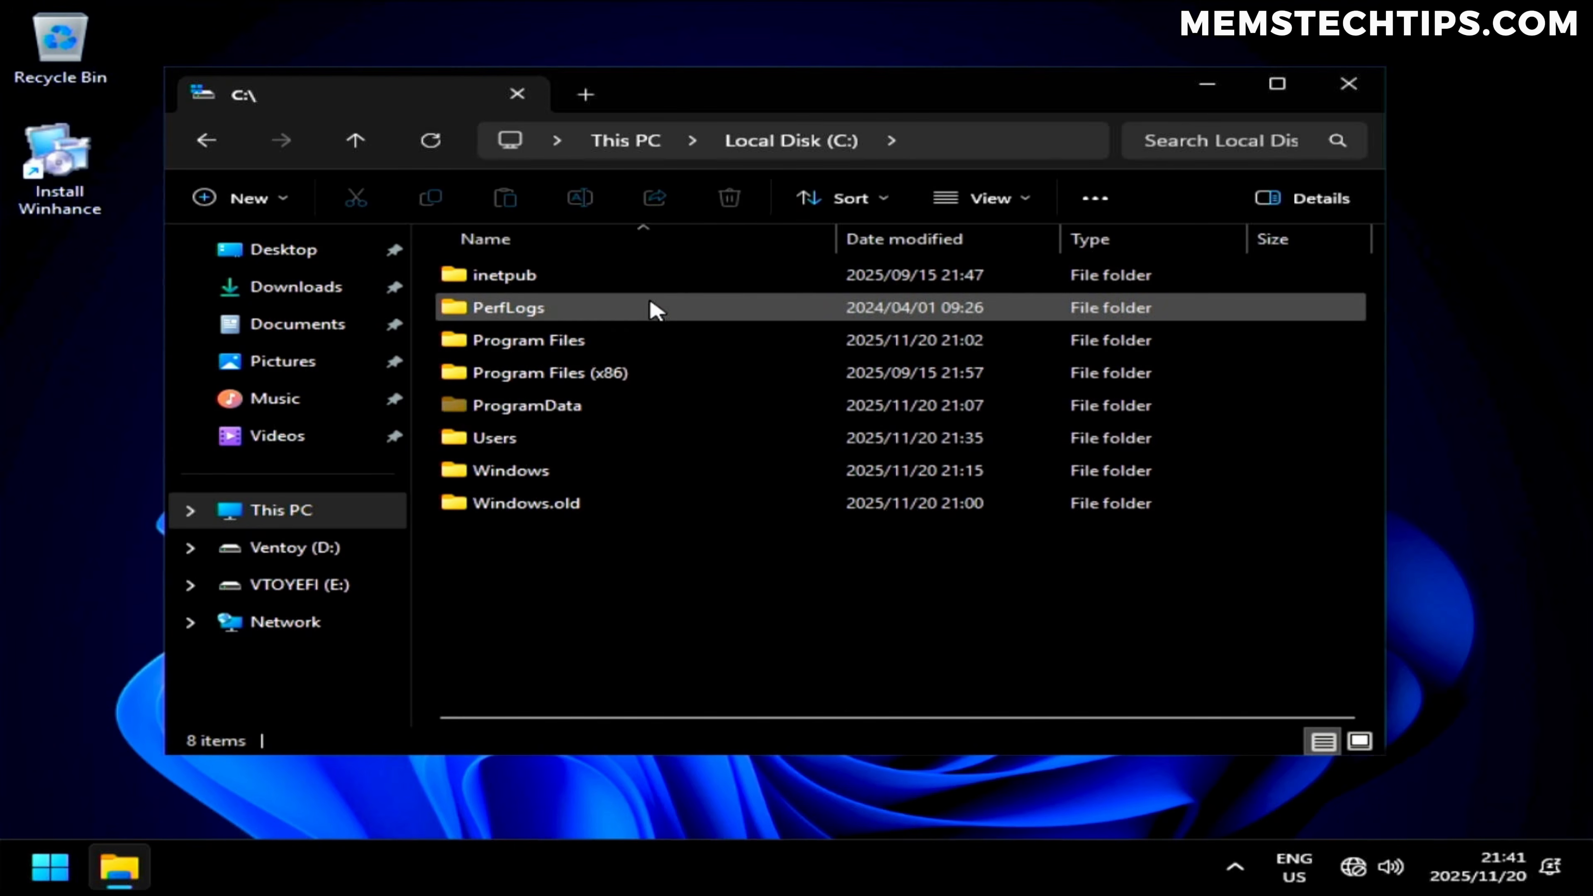
double_click(574, 406)
double_click(514, 503)
double_click(546, 373)
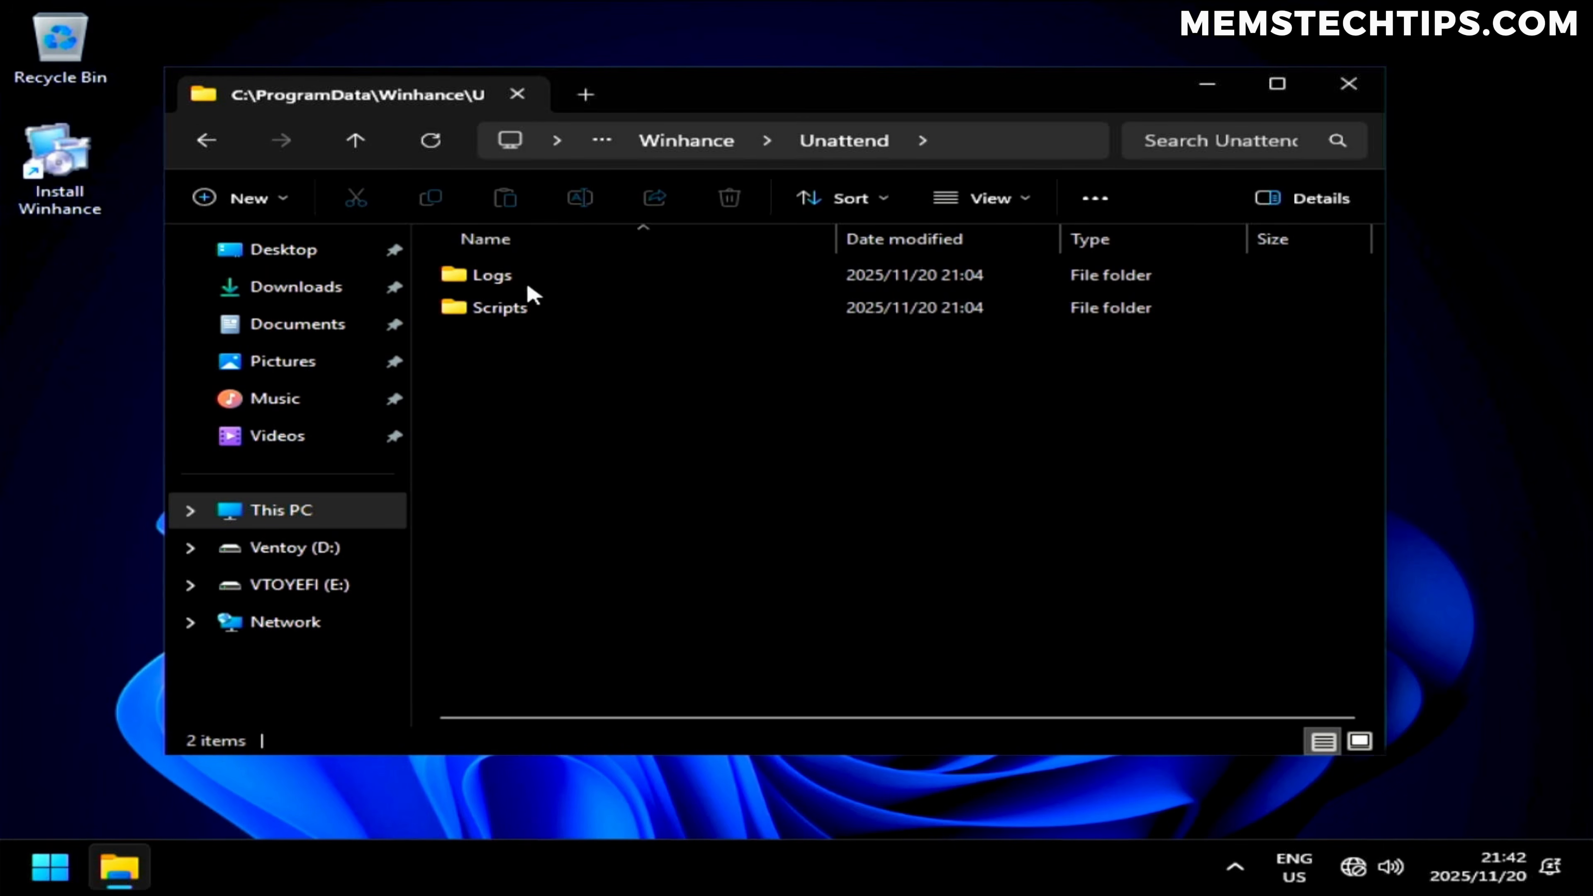
double_click(521, 276)
double_click(561, 281)
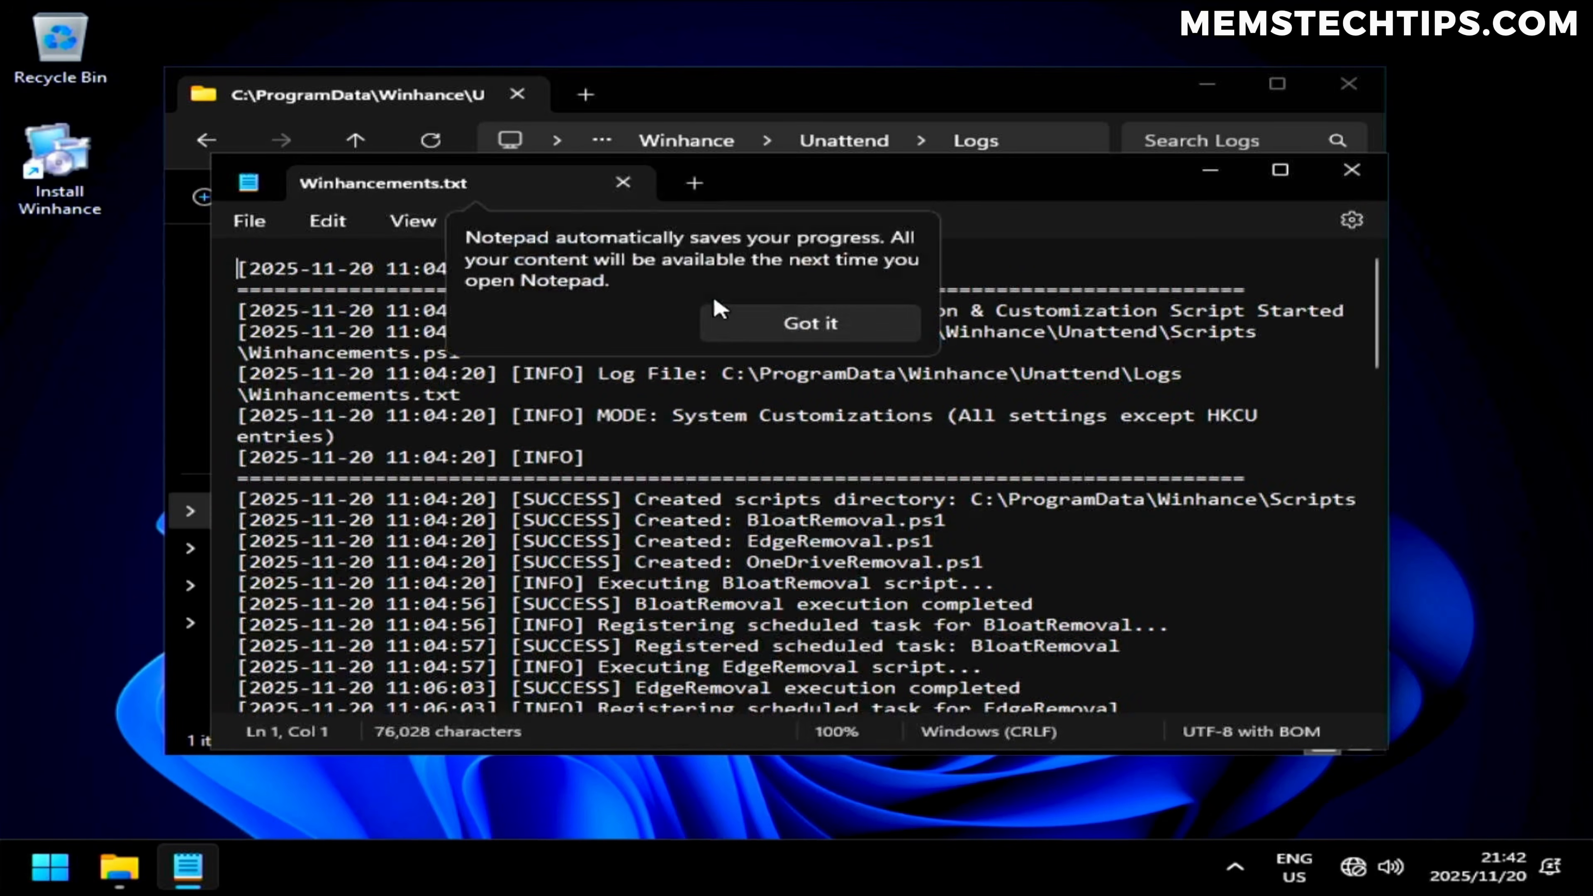
click(810, 322)
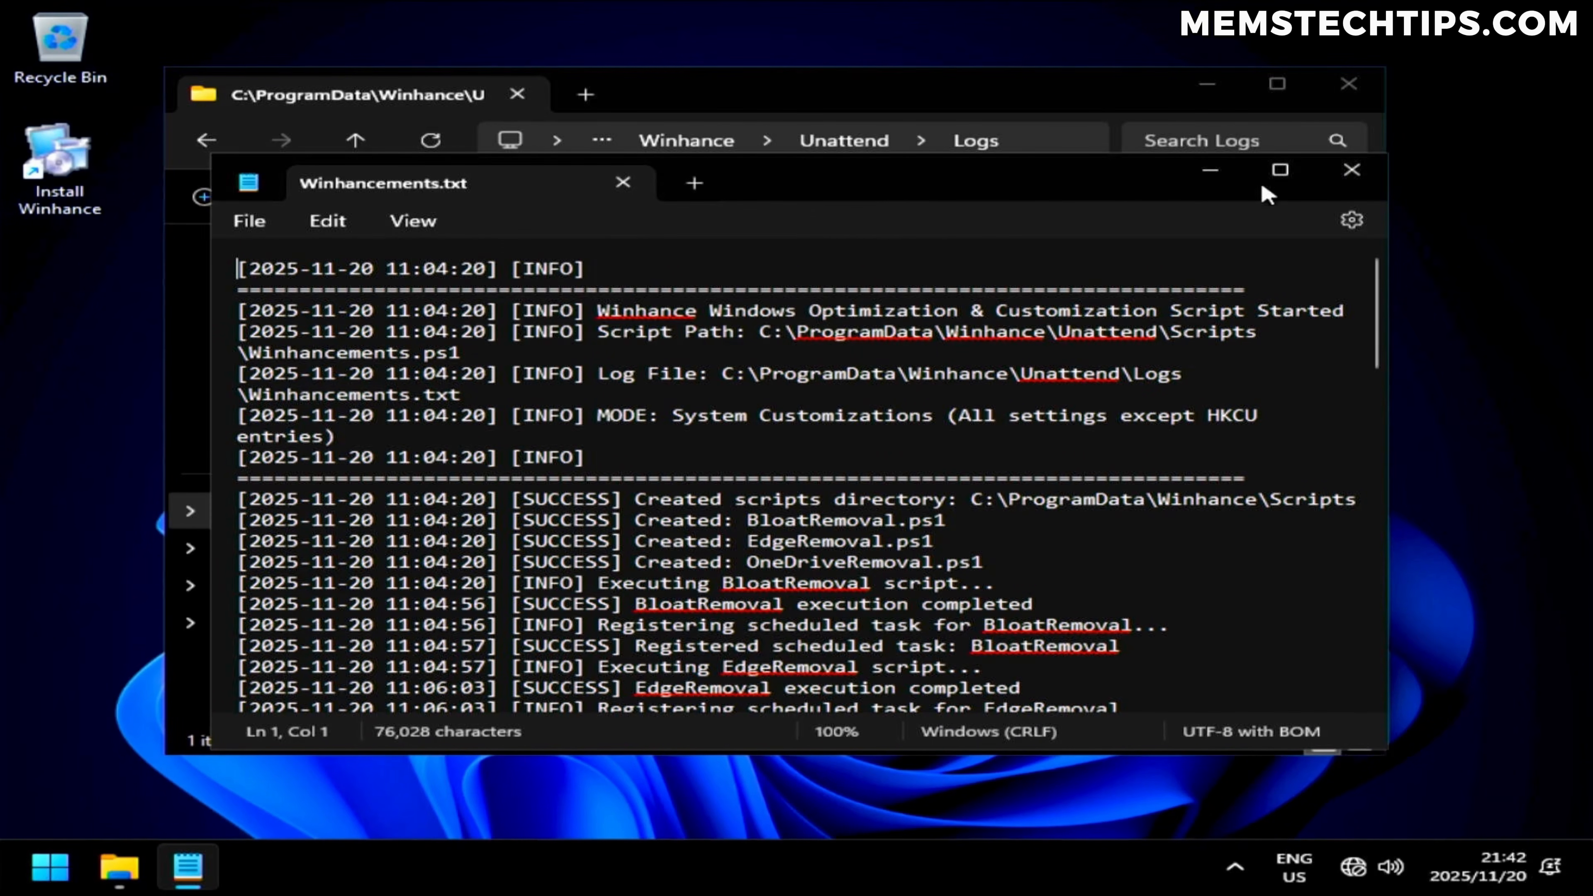
Maximize the Winhancements.txt log, read through it to the end, and close Notepad and File Explorer
click(1280, 169)
scroll(911, 326, down, 6)
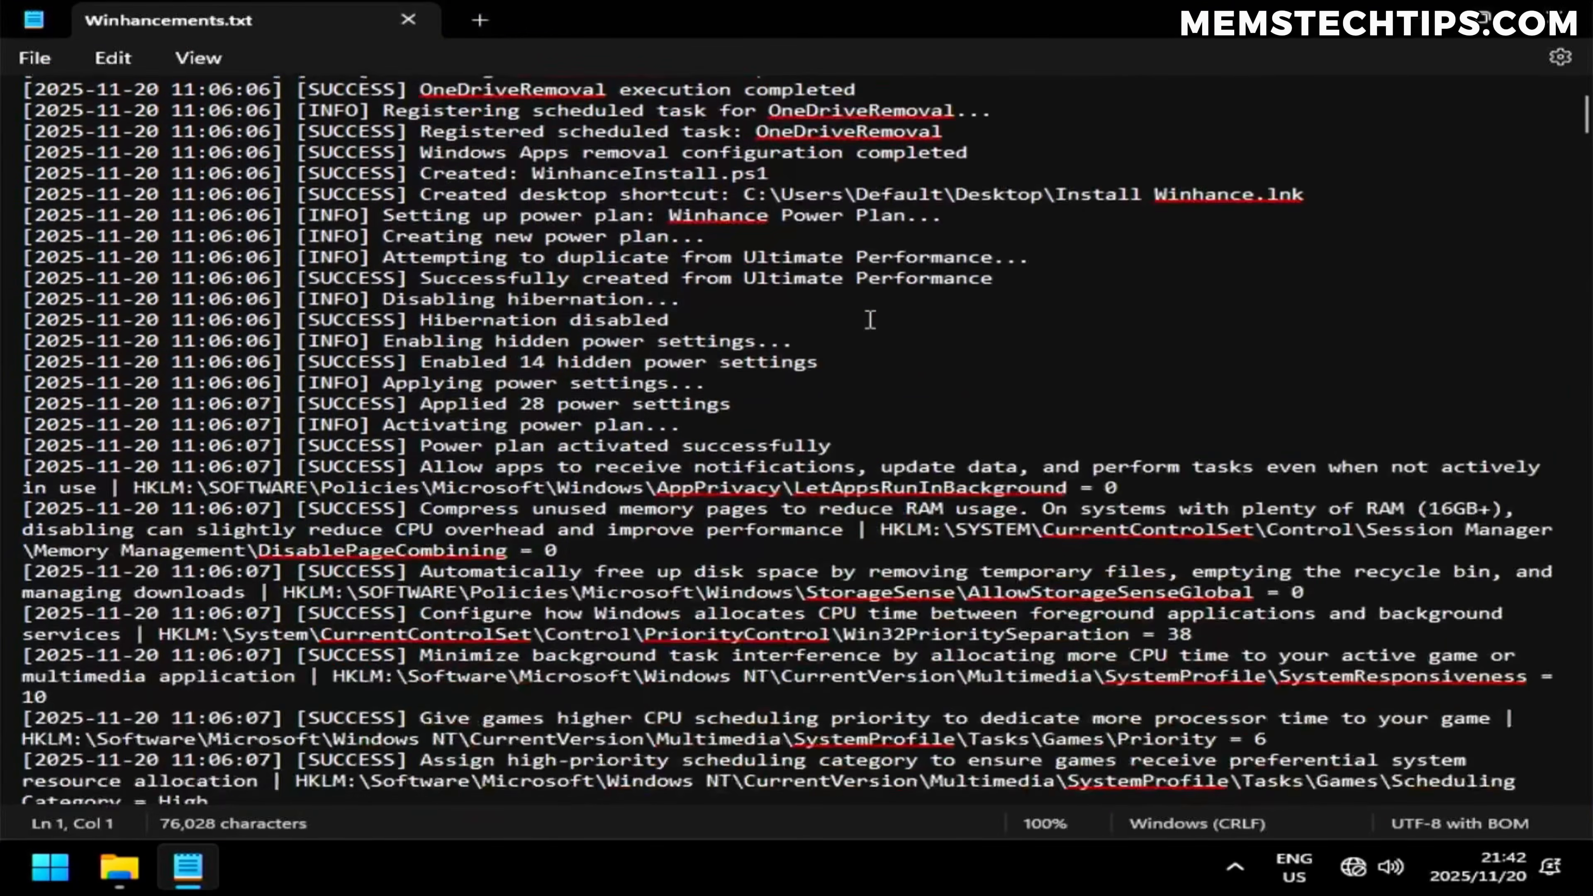
scroll(818, 340, down, 6)
scroll(726, 374, down, 20)
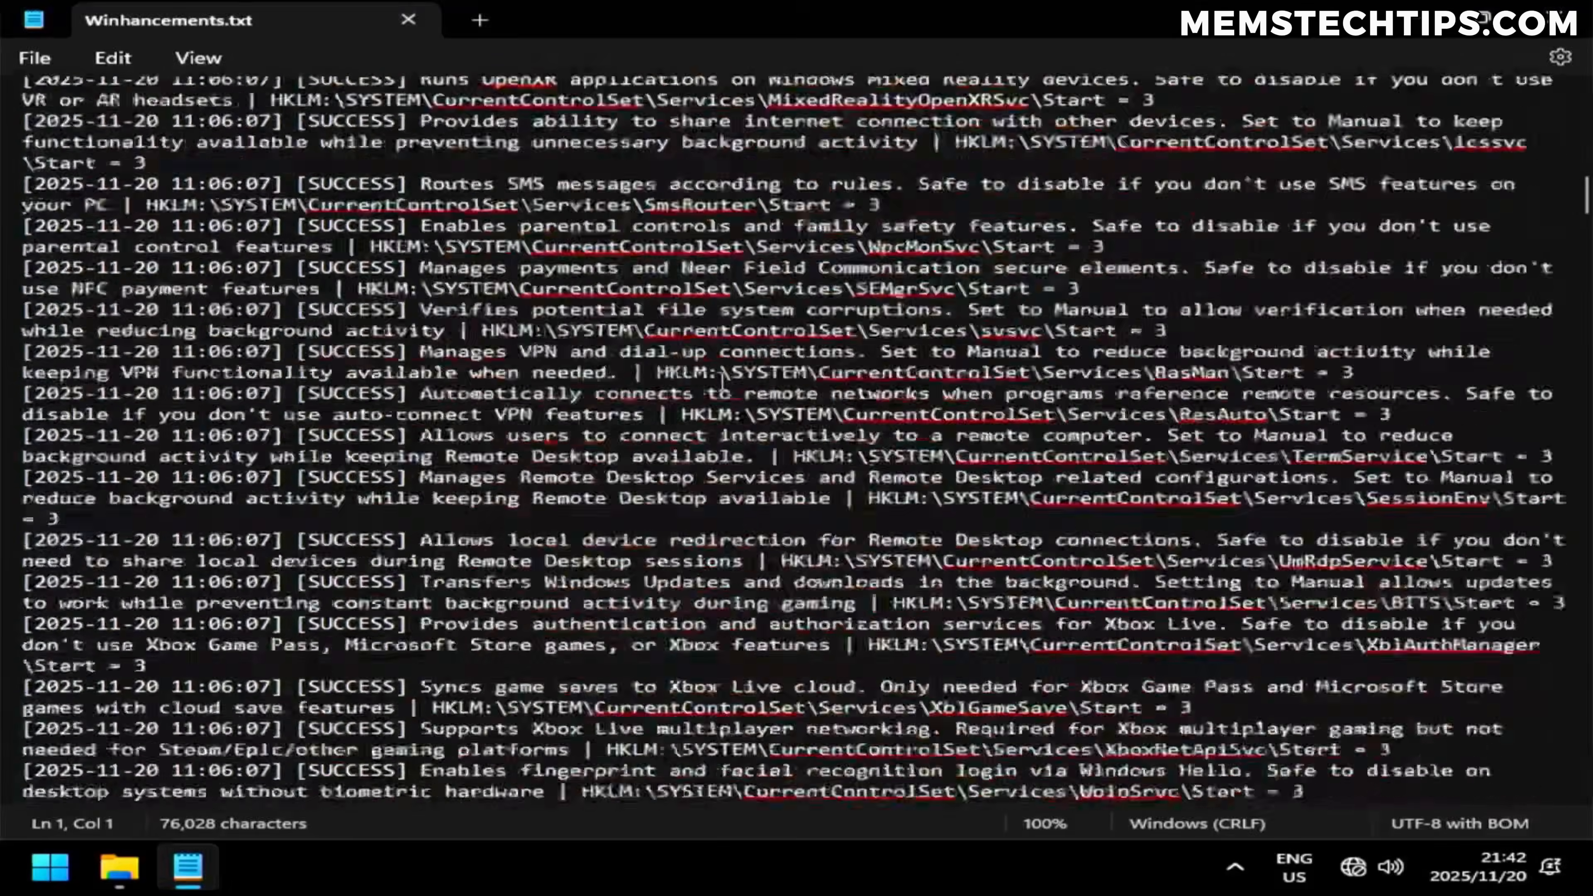
scroll(722, 376, down, 20)
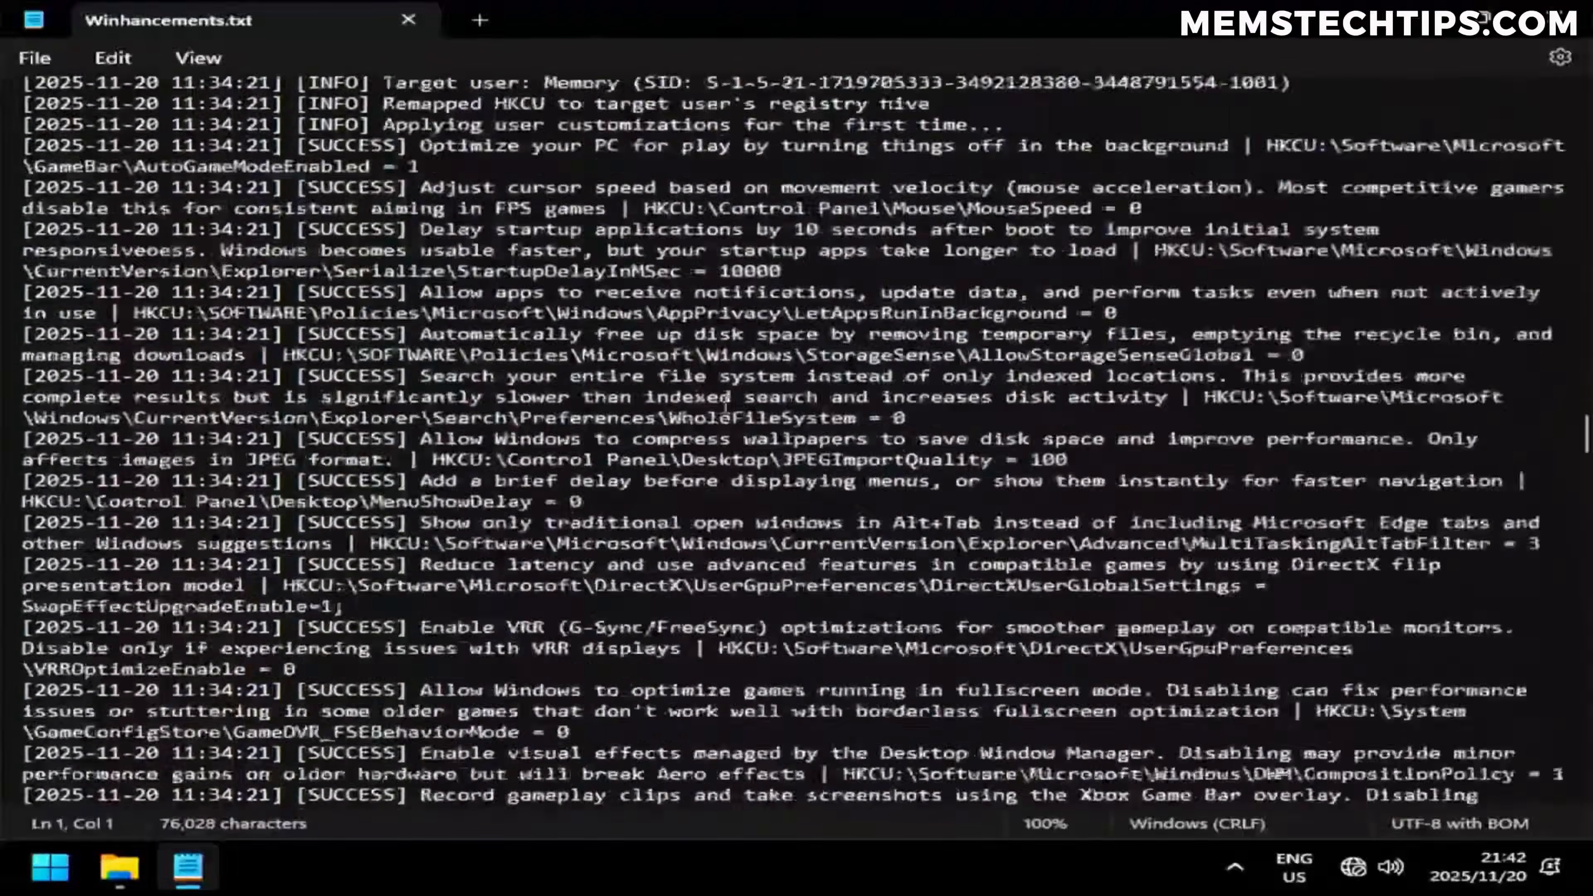
scroll(720, 408, down, 20)
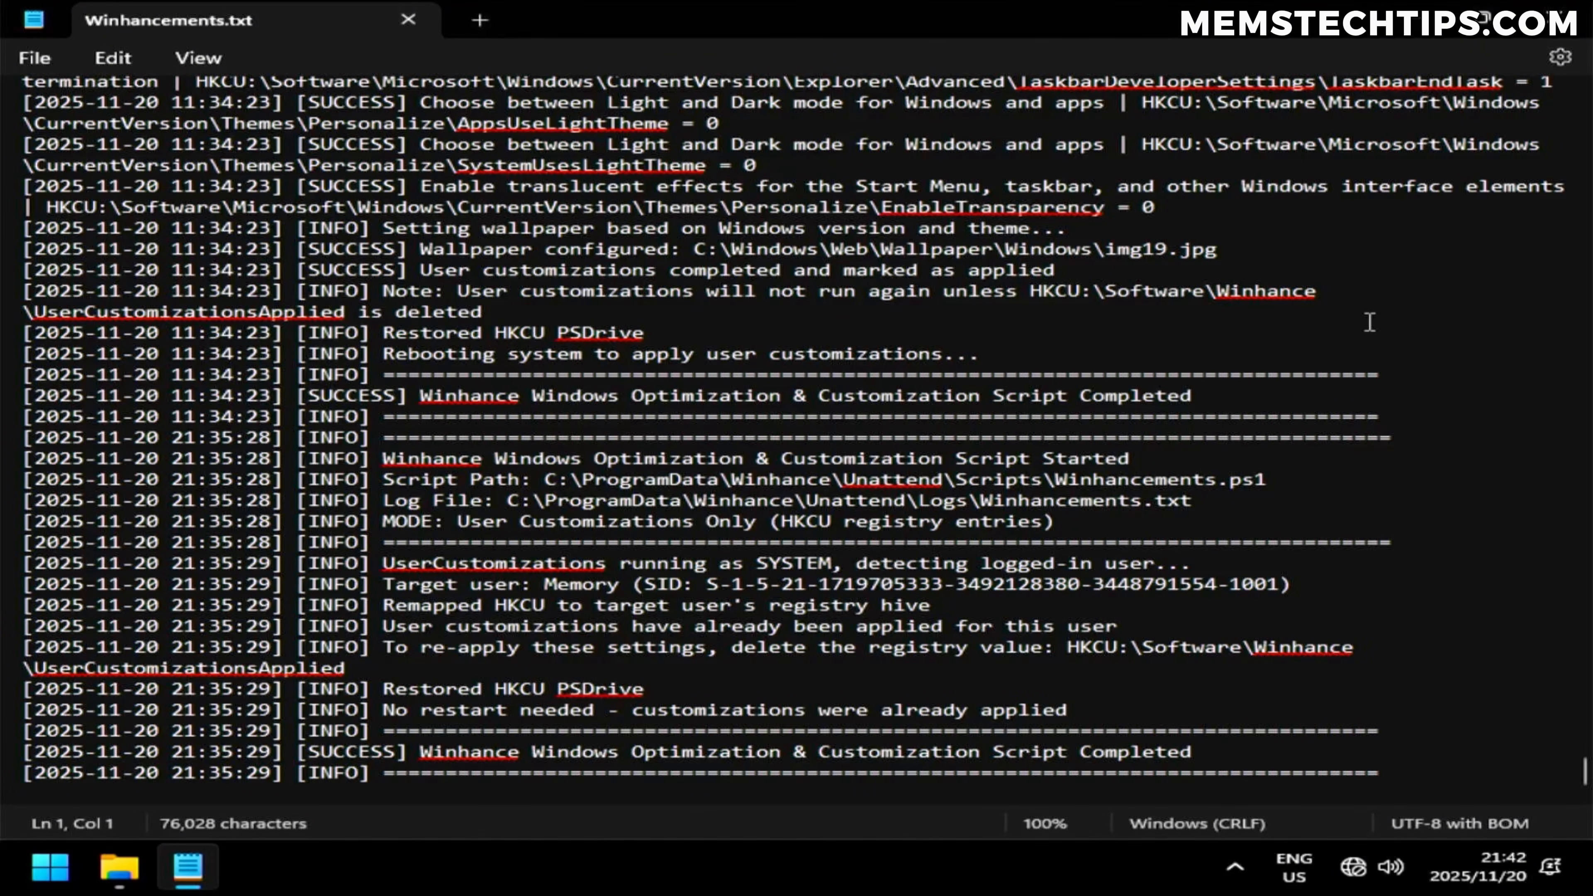
click(1558, 17)
click(1352, 79)
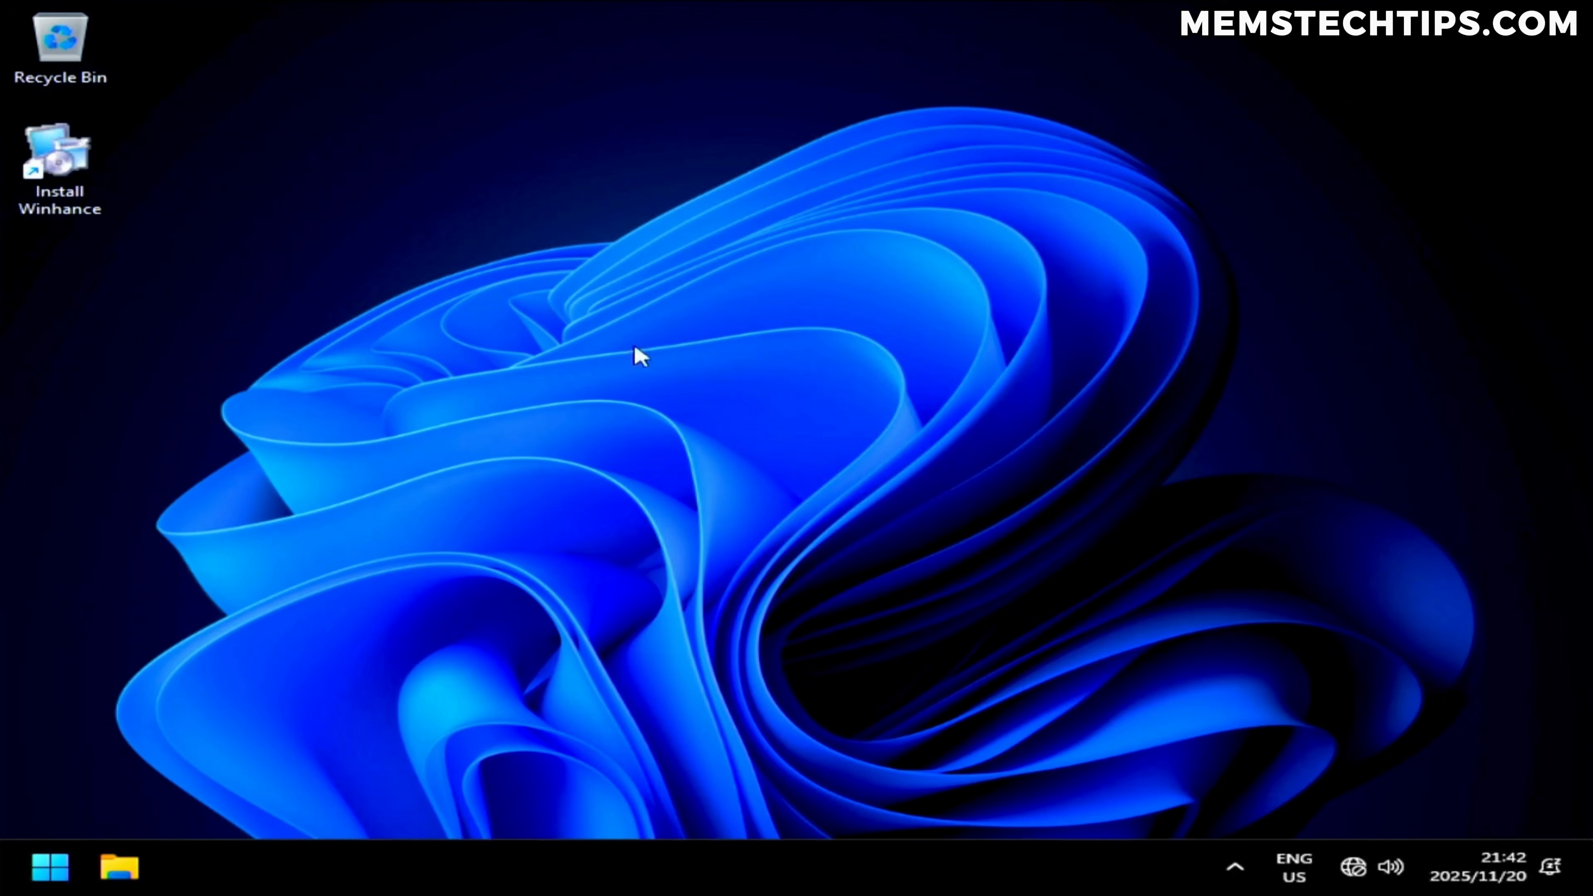
Add a local user account named Standard without a password in the Accounts settings
click(50, 867)
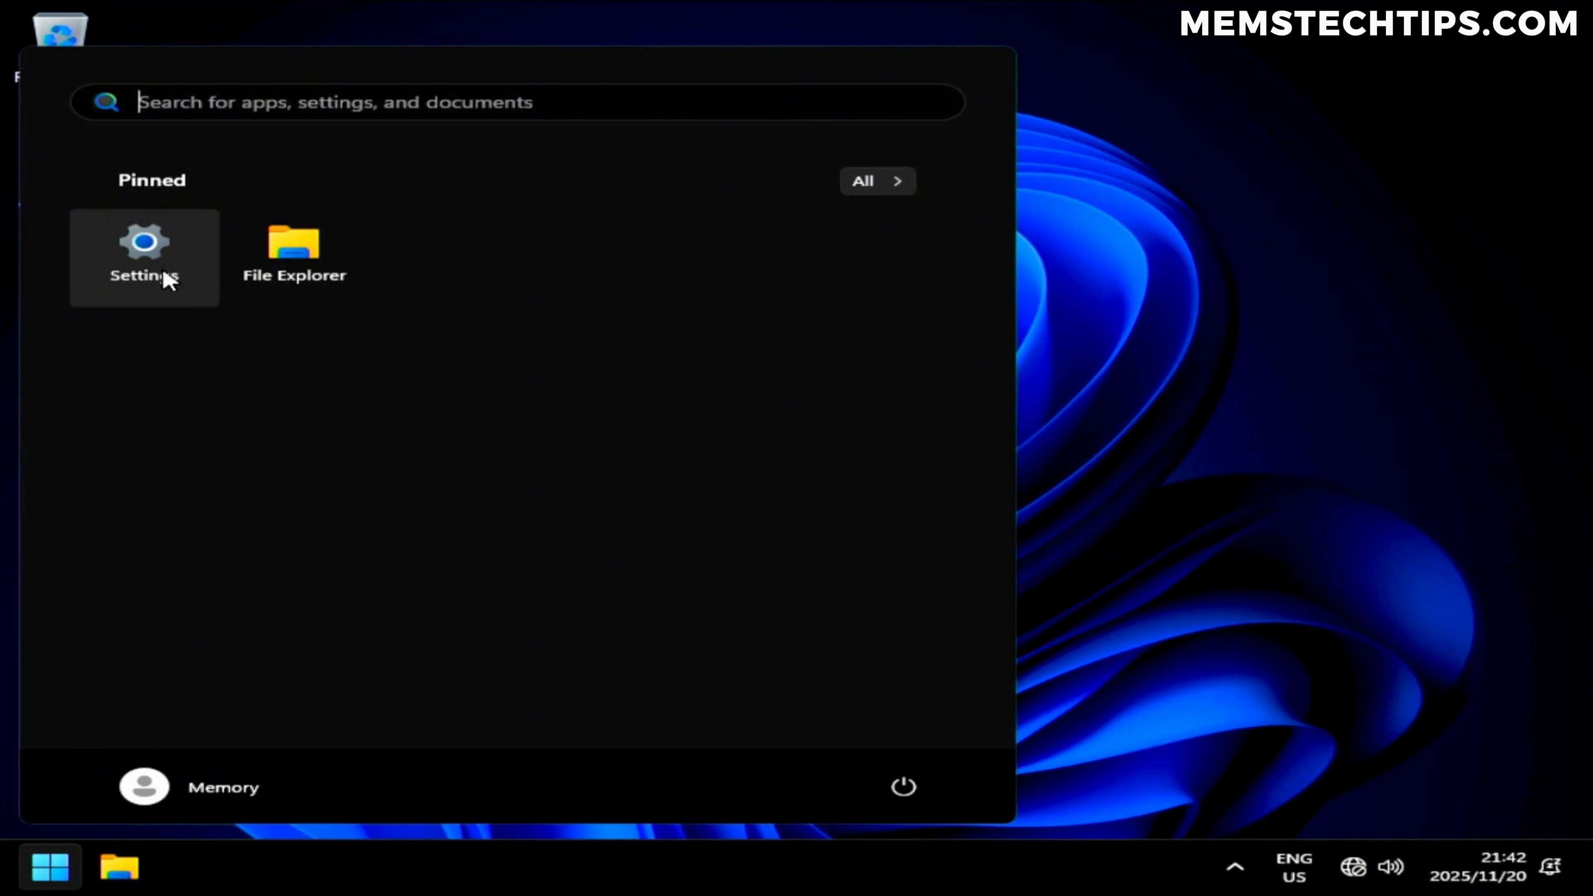
click(162, 268)
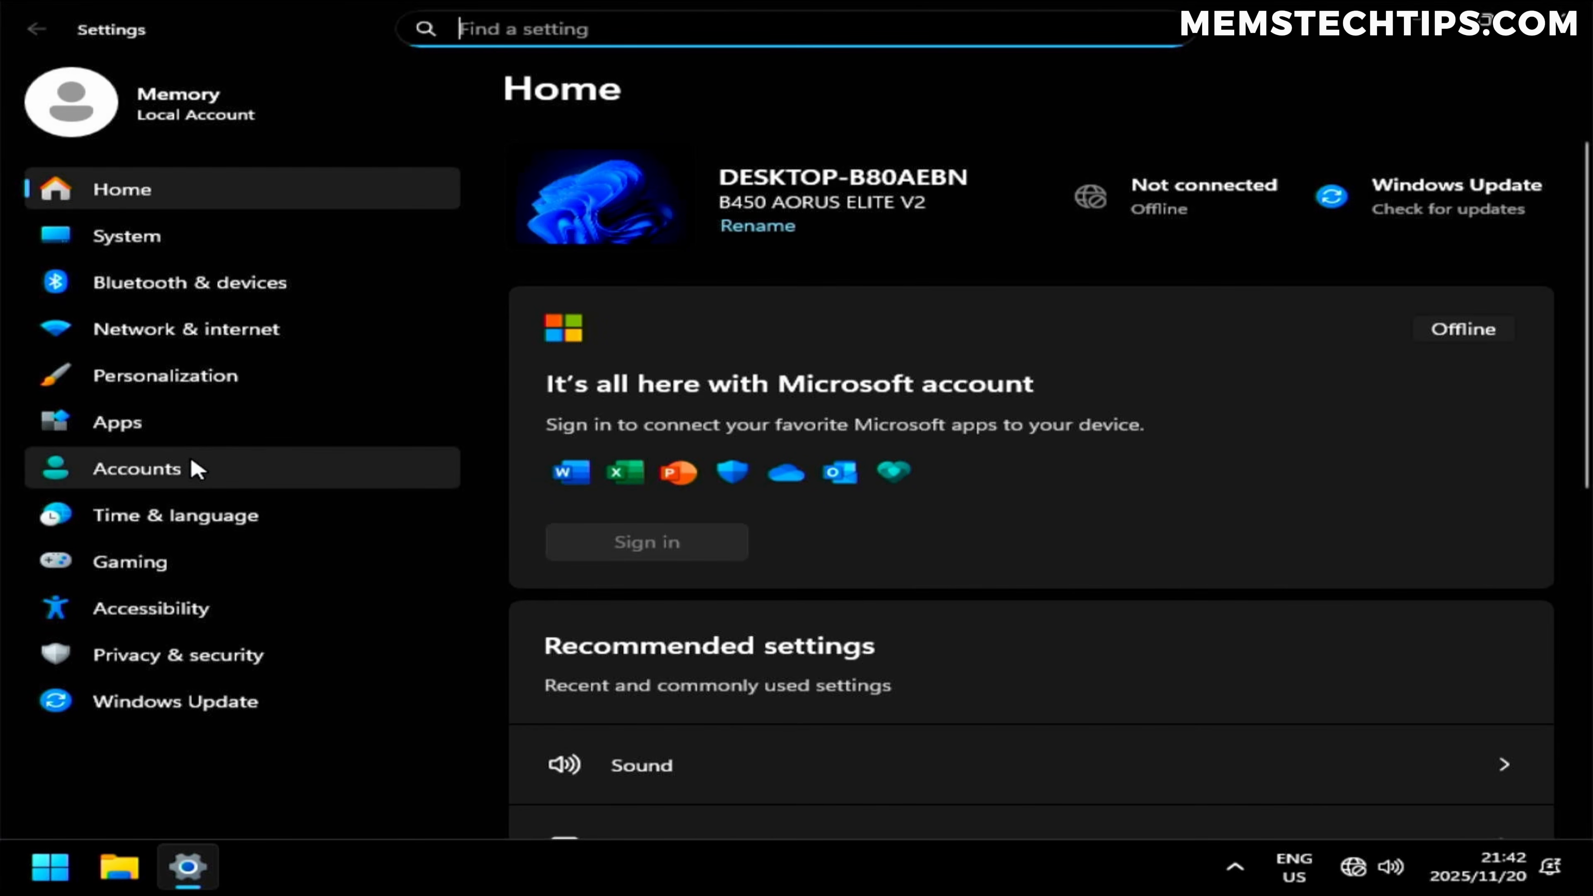
click(257, 468)
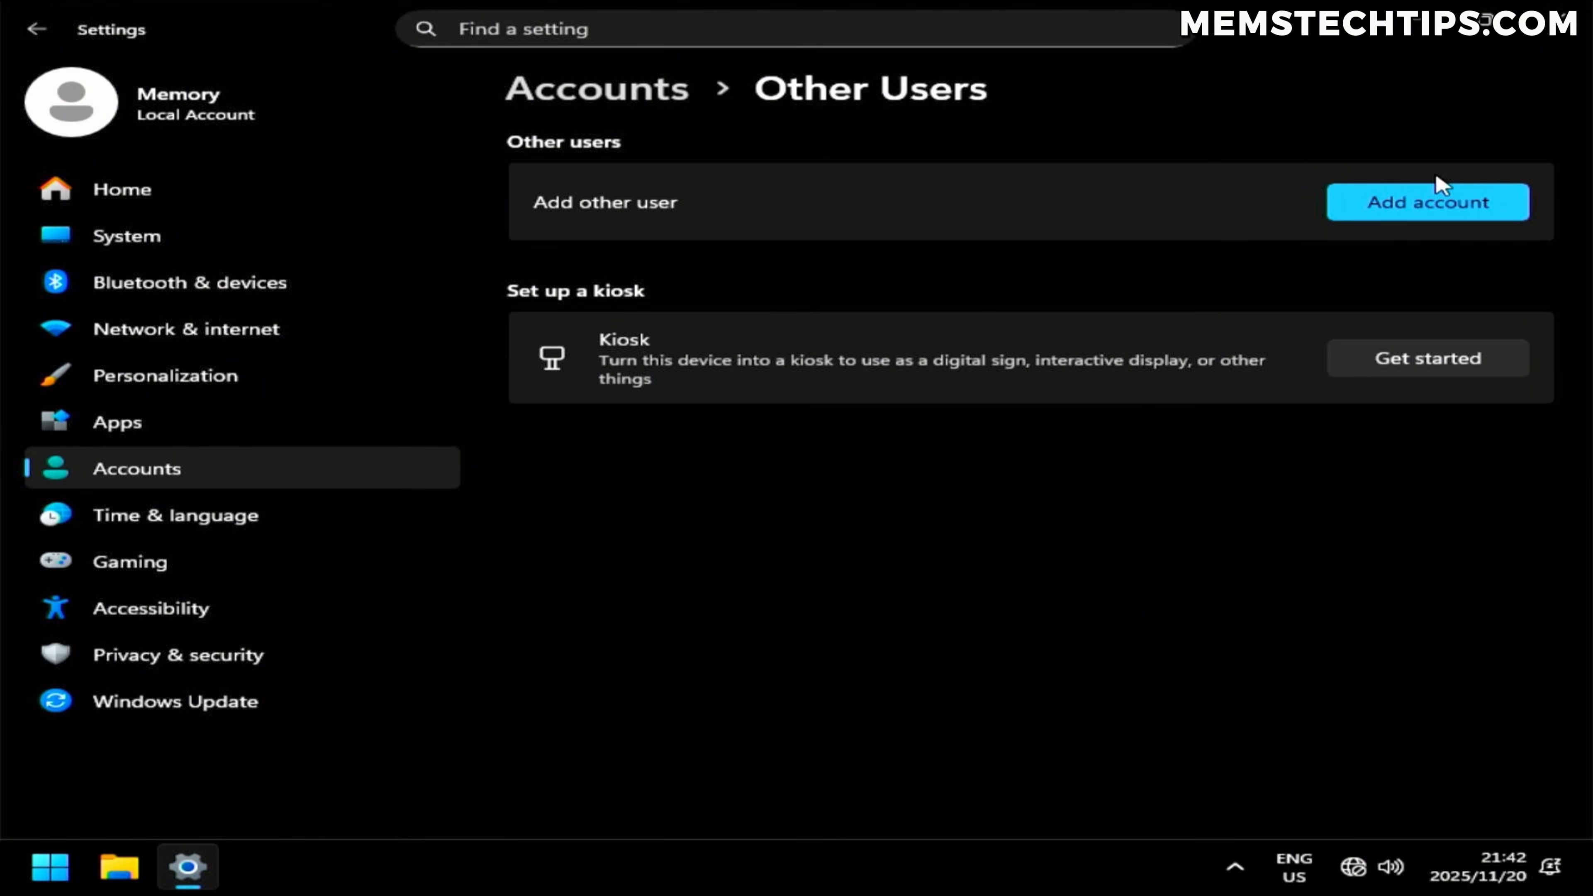
click(1441, 189)
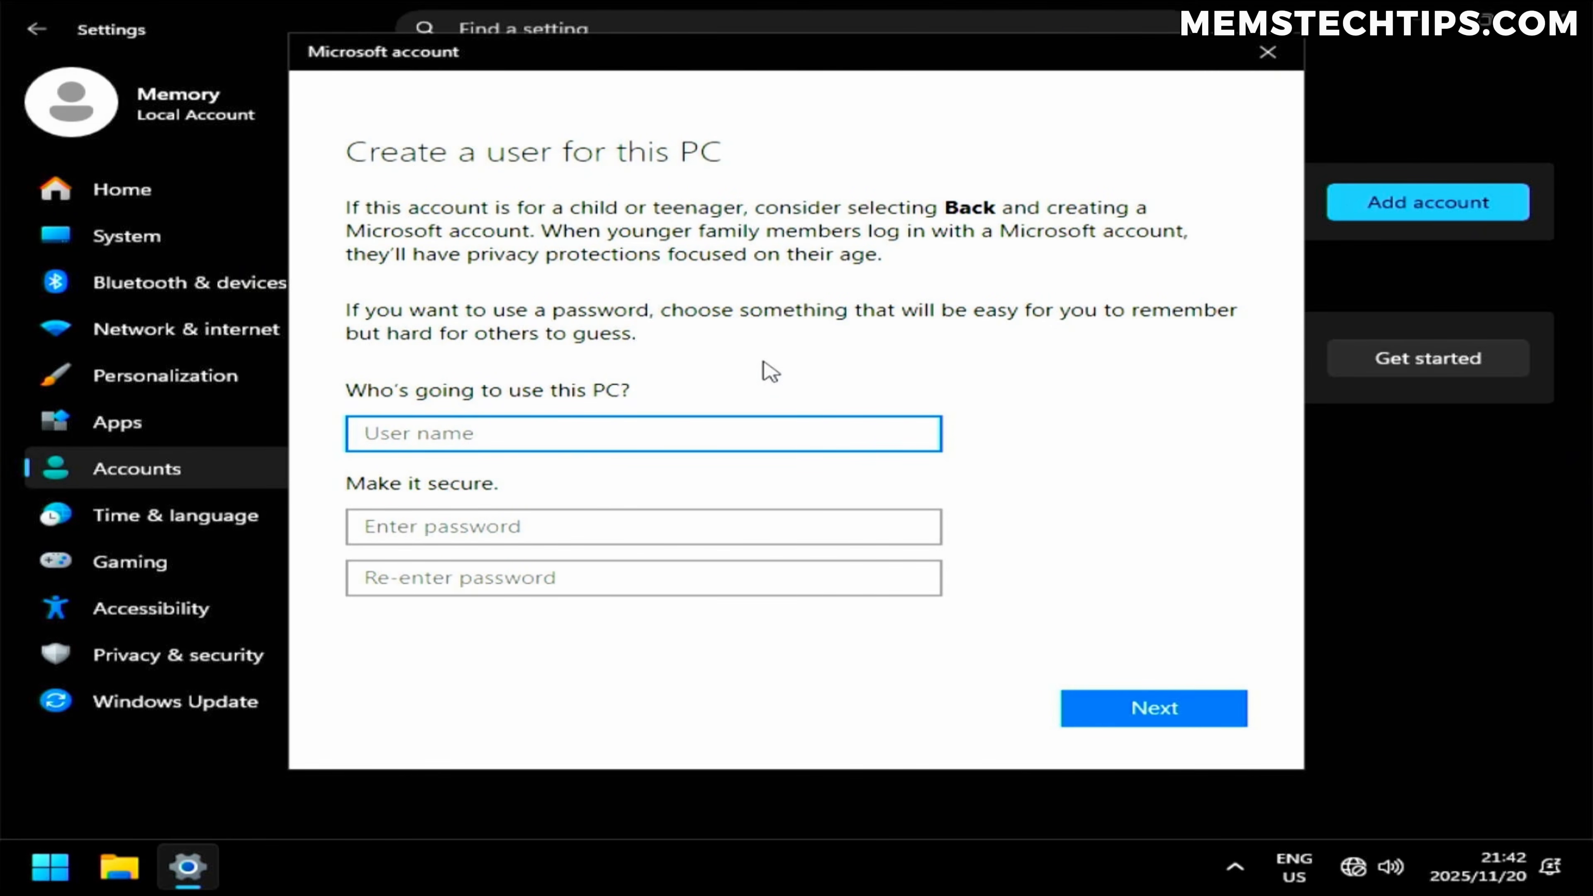
text(Standard)
click(1166, 715)
Check the Standard account's type without changing it and close Settings
click(732, 290)
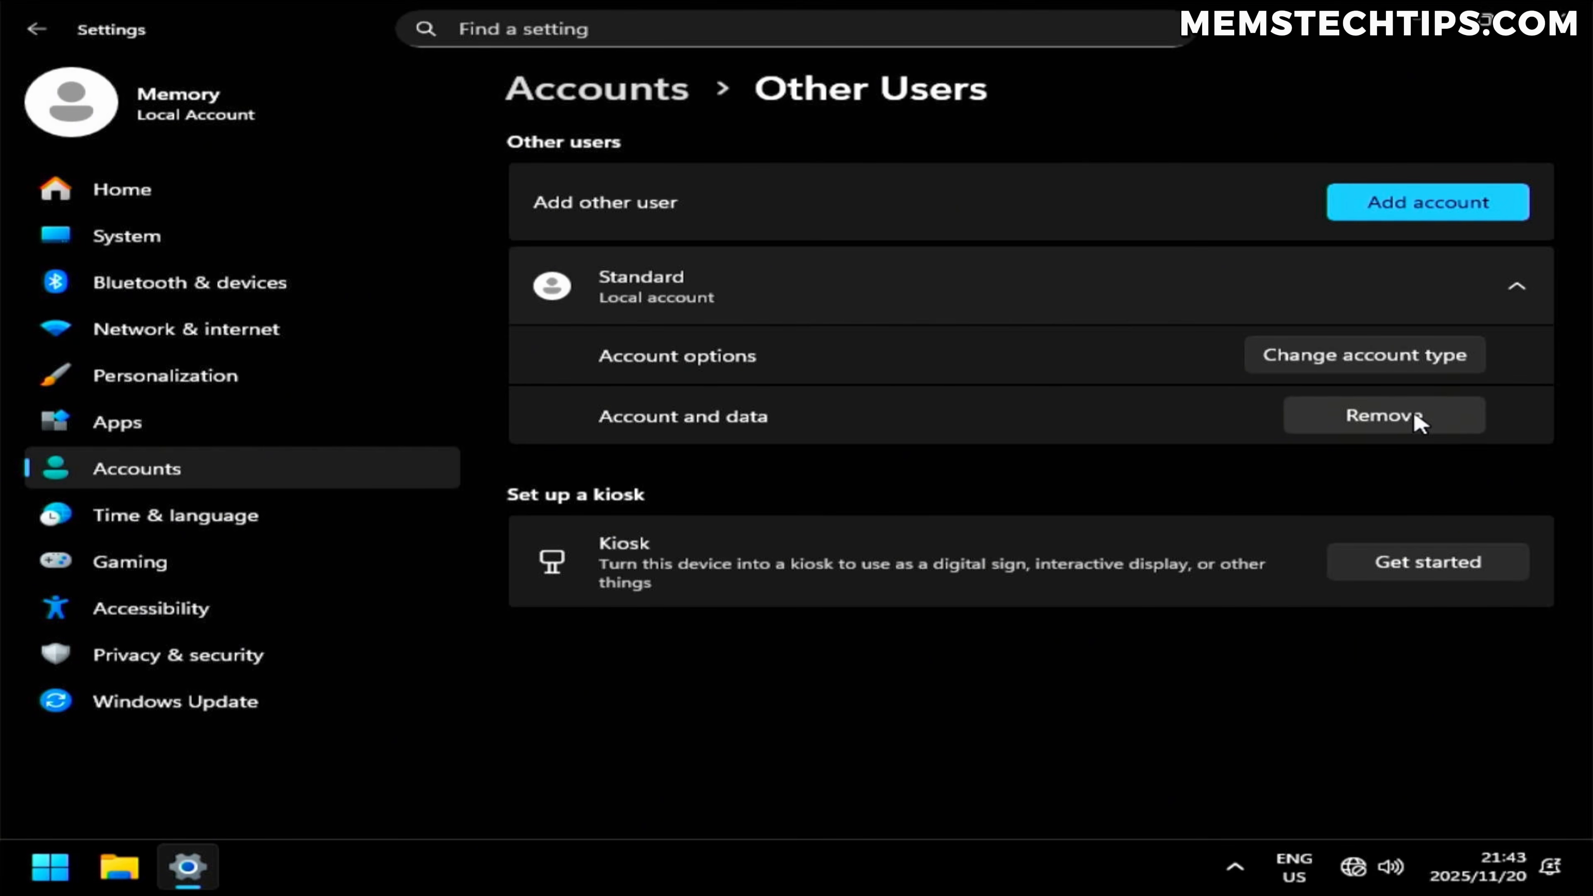
click(1392, 369)
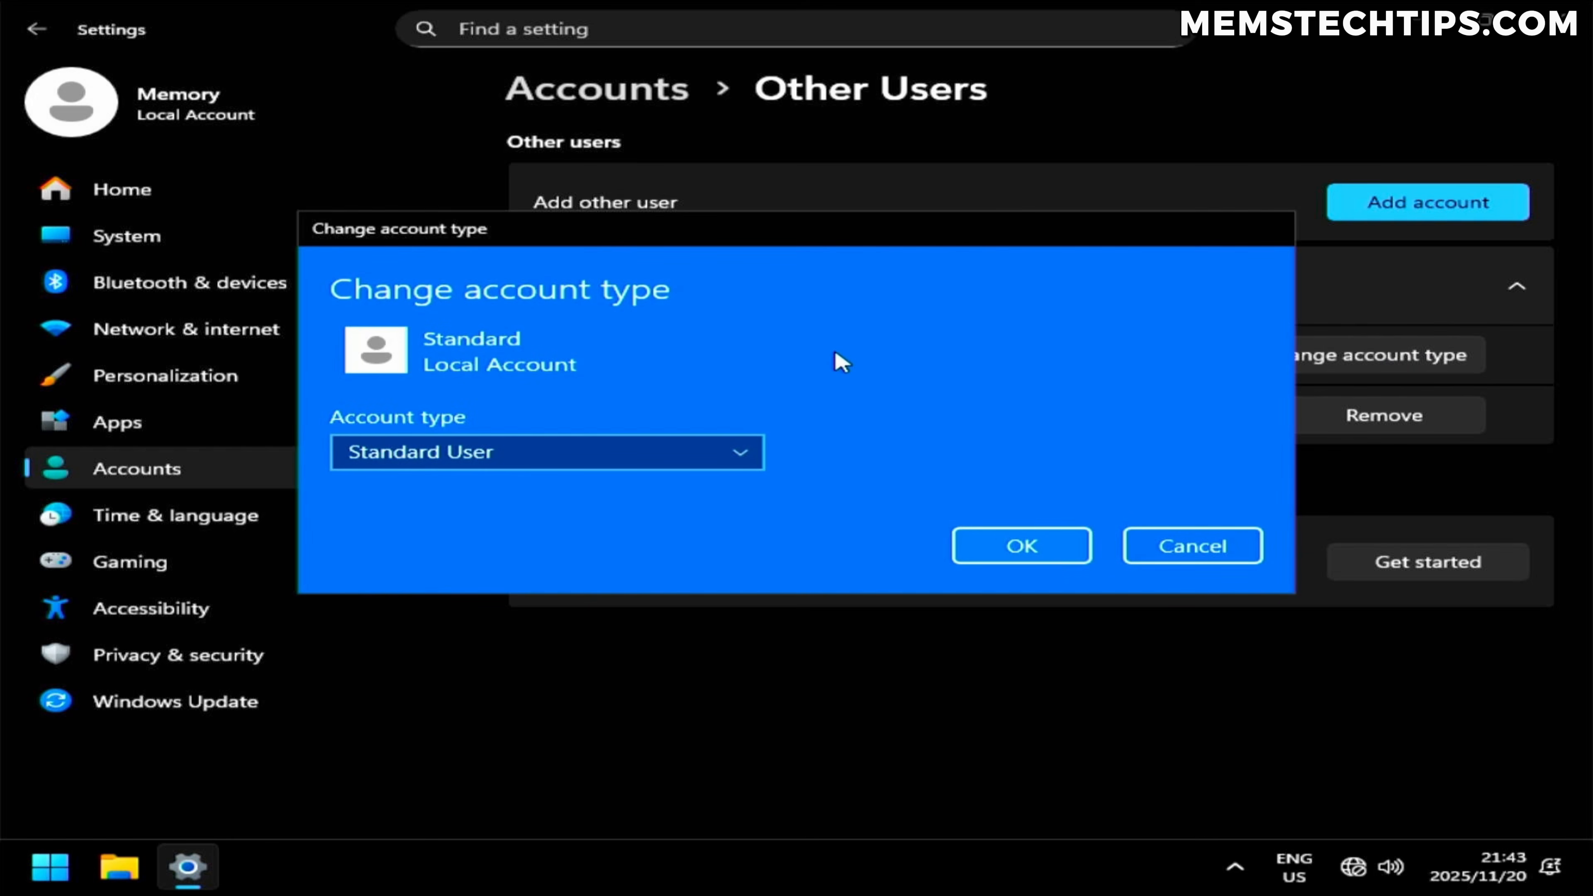
click(1187, 551)
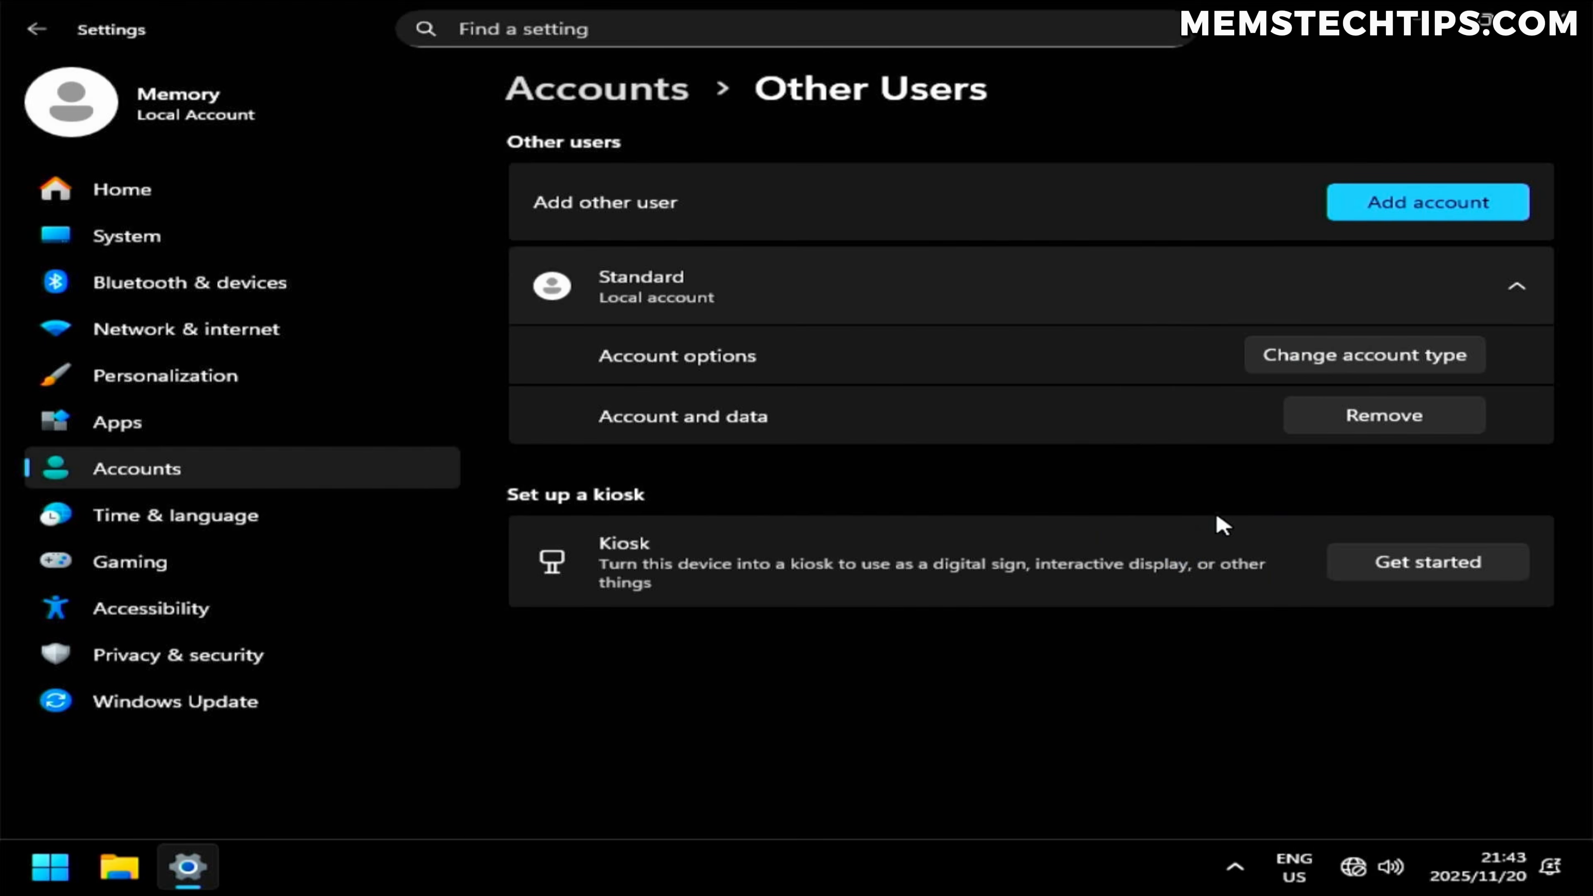
click(1561, 22)
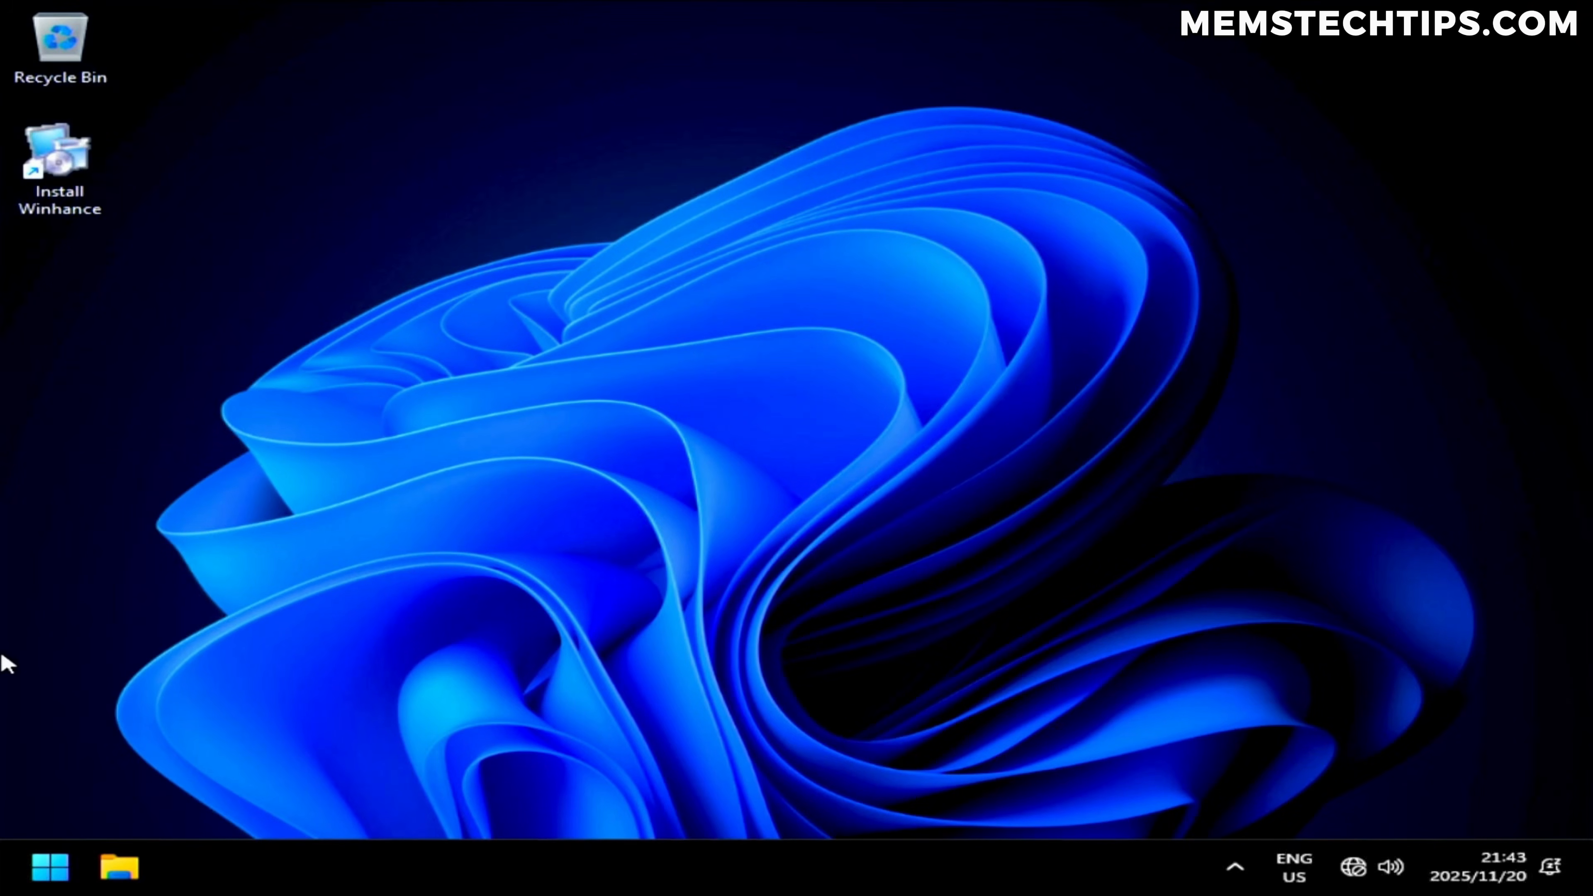
Sign out and sign in to the Standard account, declining the APP Center installation offer and suppressing its message
click(50, 866)
click(214, 788)
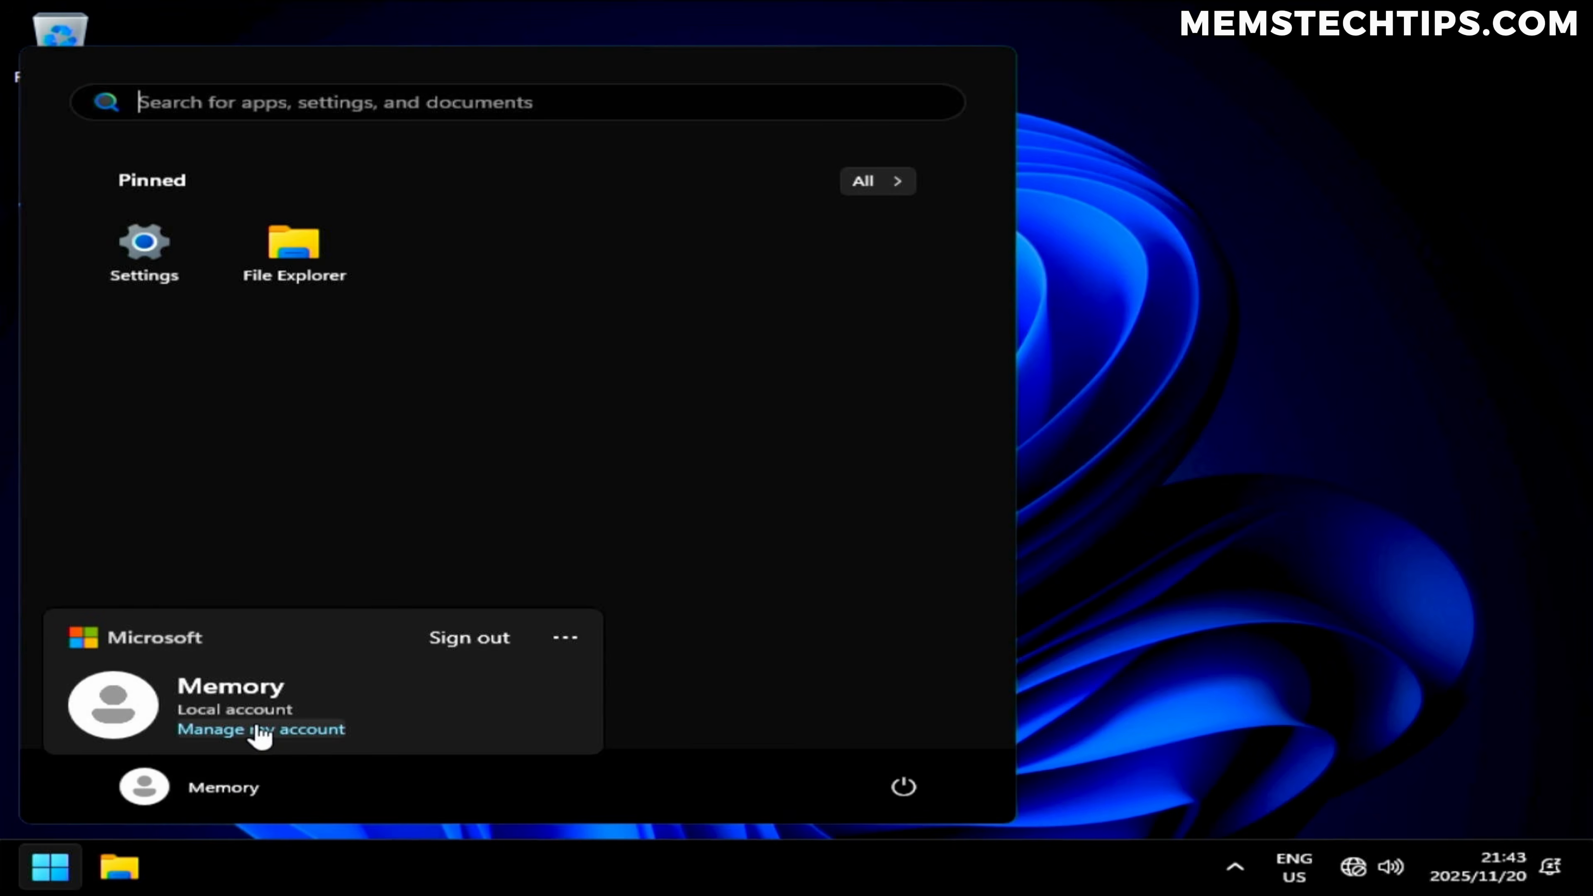
click(469, 637)
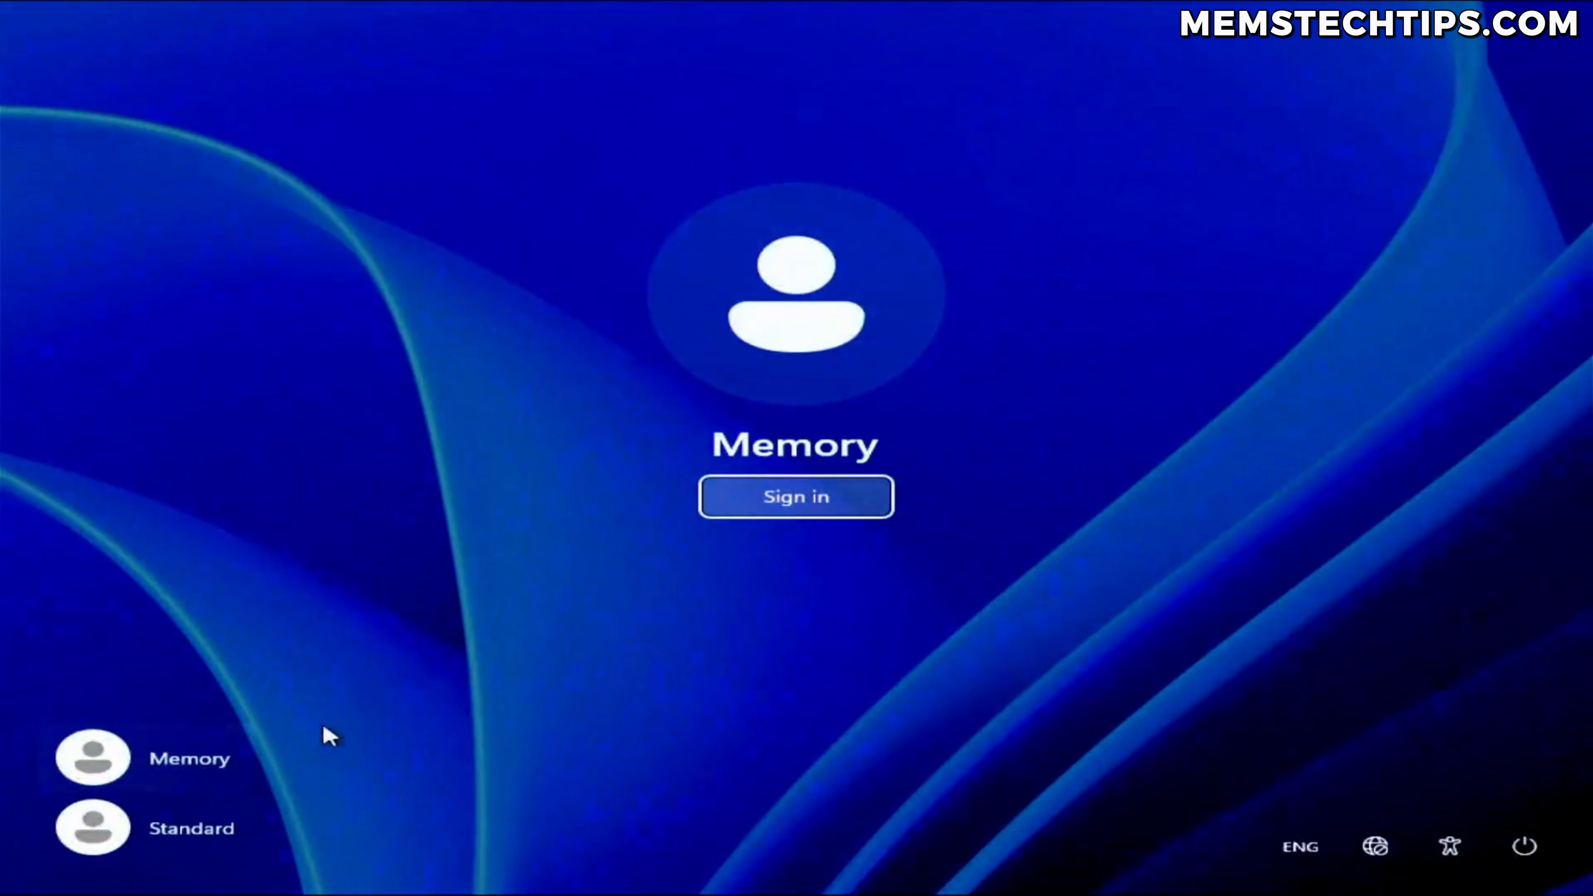
click(245, 816)
click(752, 502)
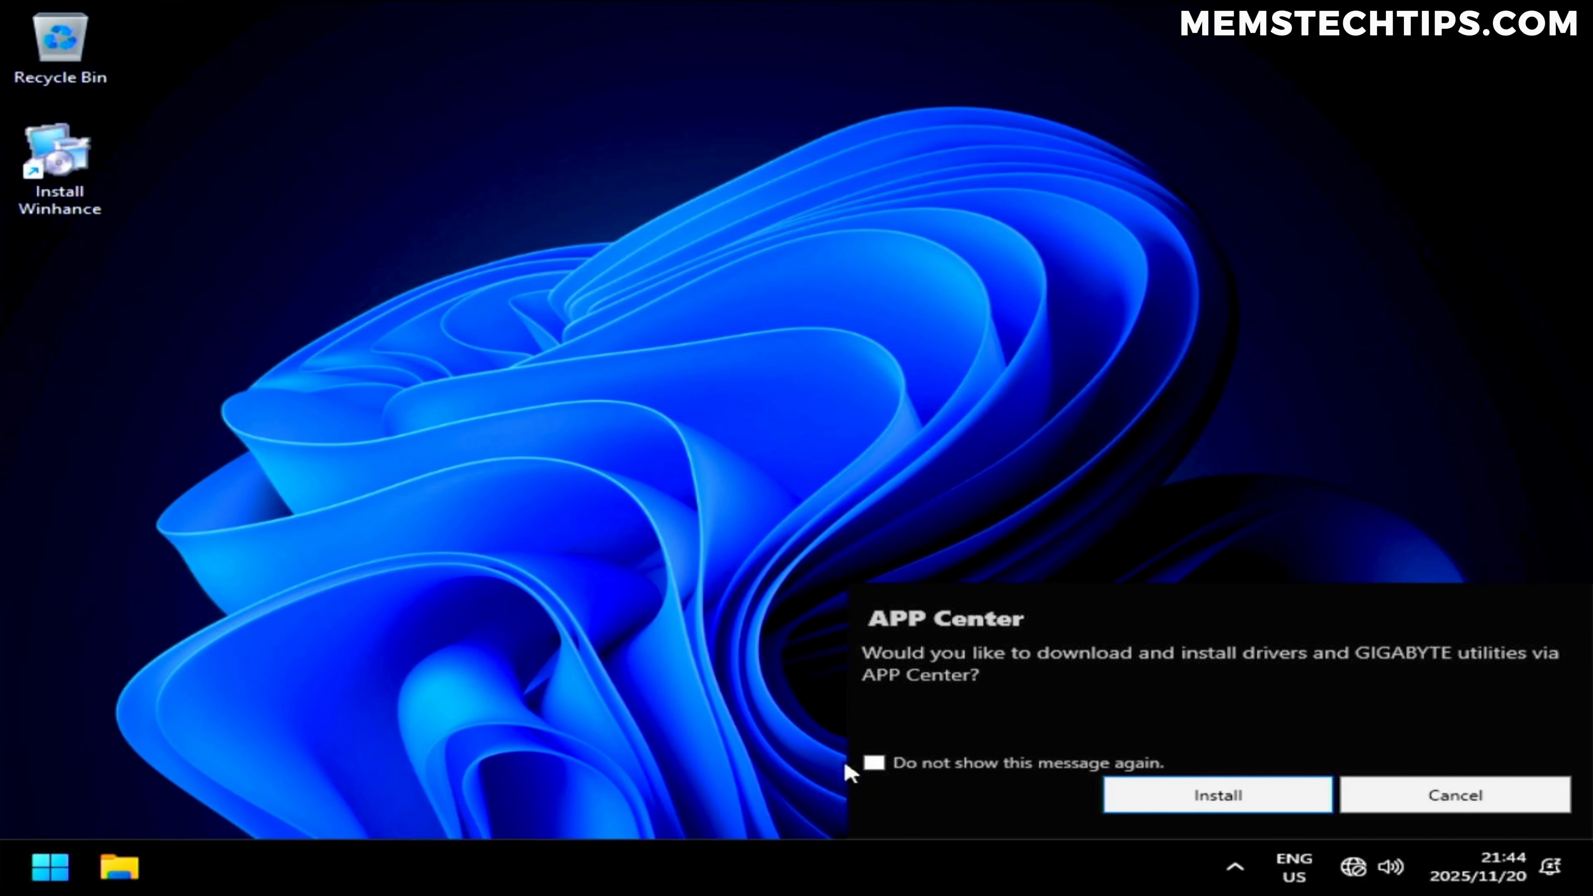
click(1033, 762)
click(1449, 796)
Inspect the Standard account's Start menu, including its pinned area and full app list, and close it
click(68, 864)
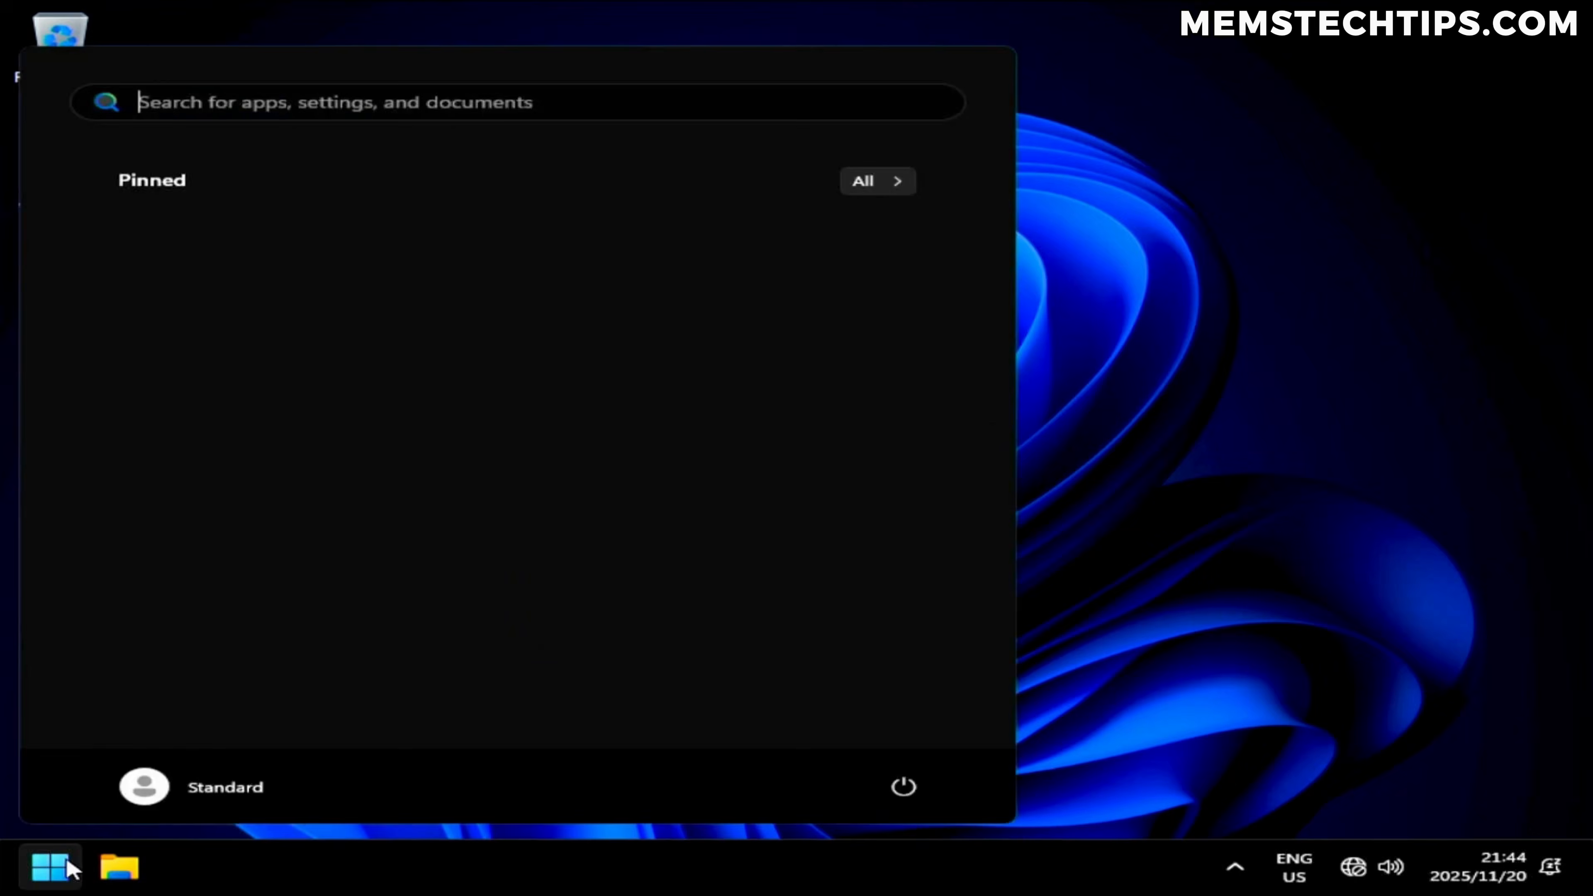
click(883, 191)
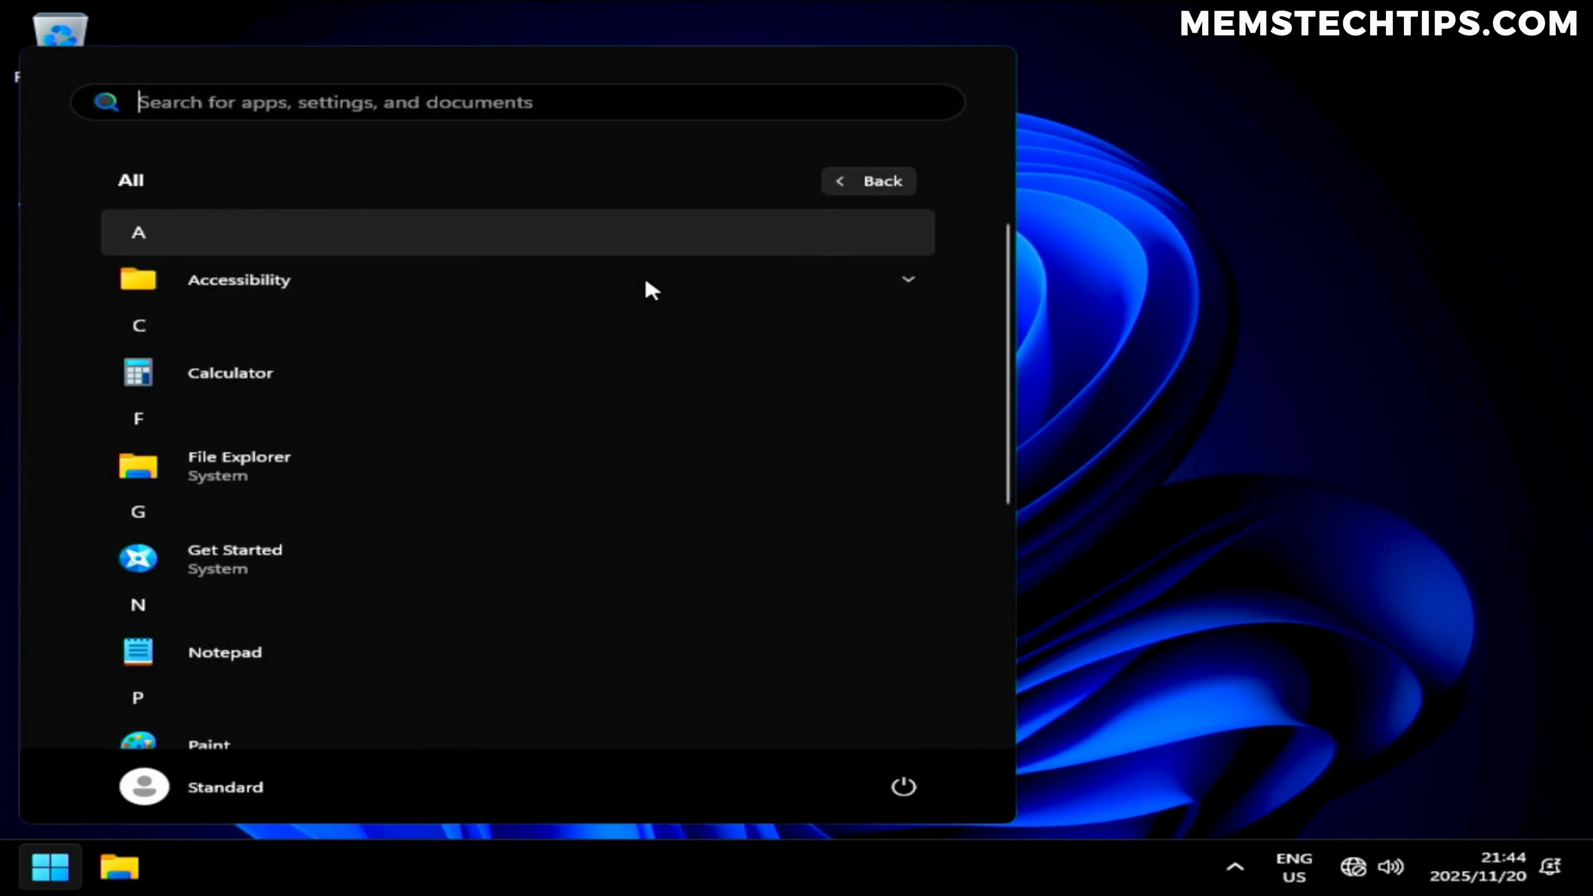
scroll(402, 367, down, 5)
scroll(390, 375, up, 5)
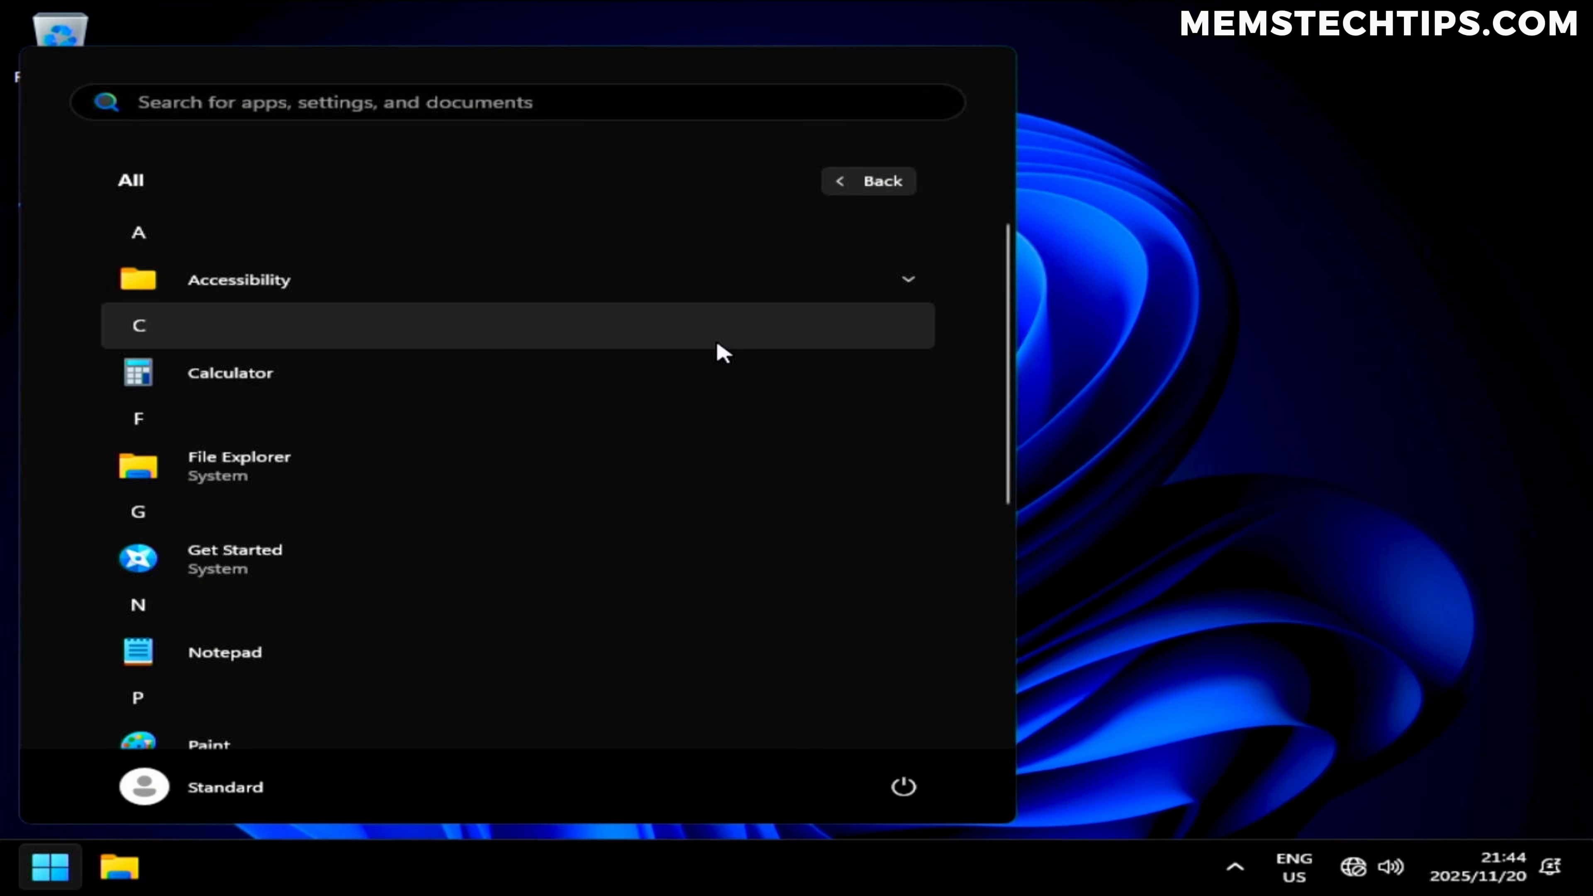
click(1181, 416)
View This PC in File Explorer, close the window, and briefly select the Install Winhance desktop shortcut
click(119, 867)
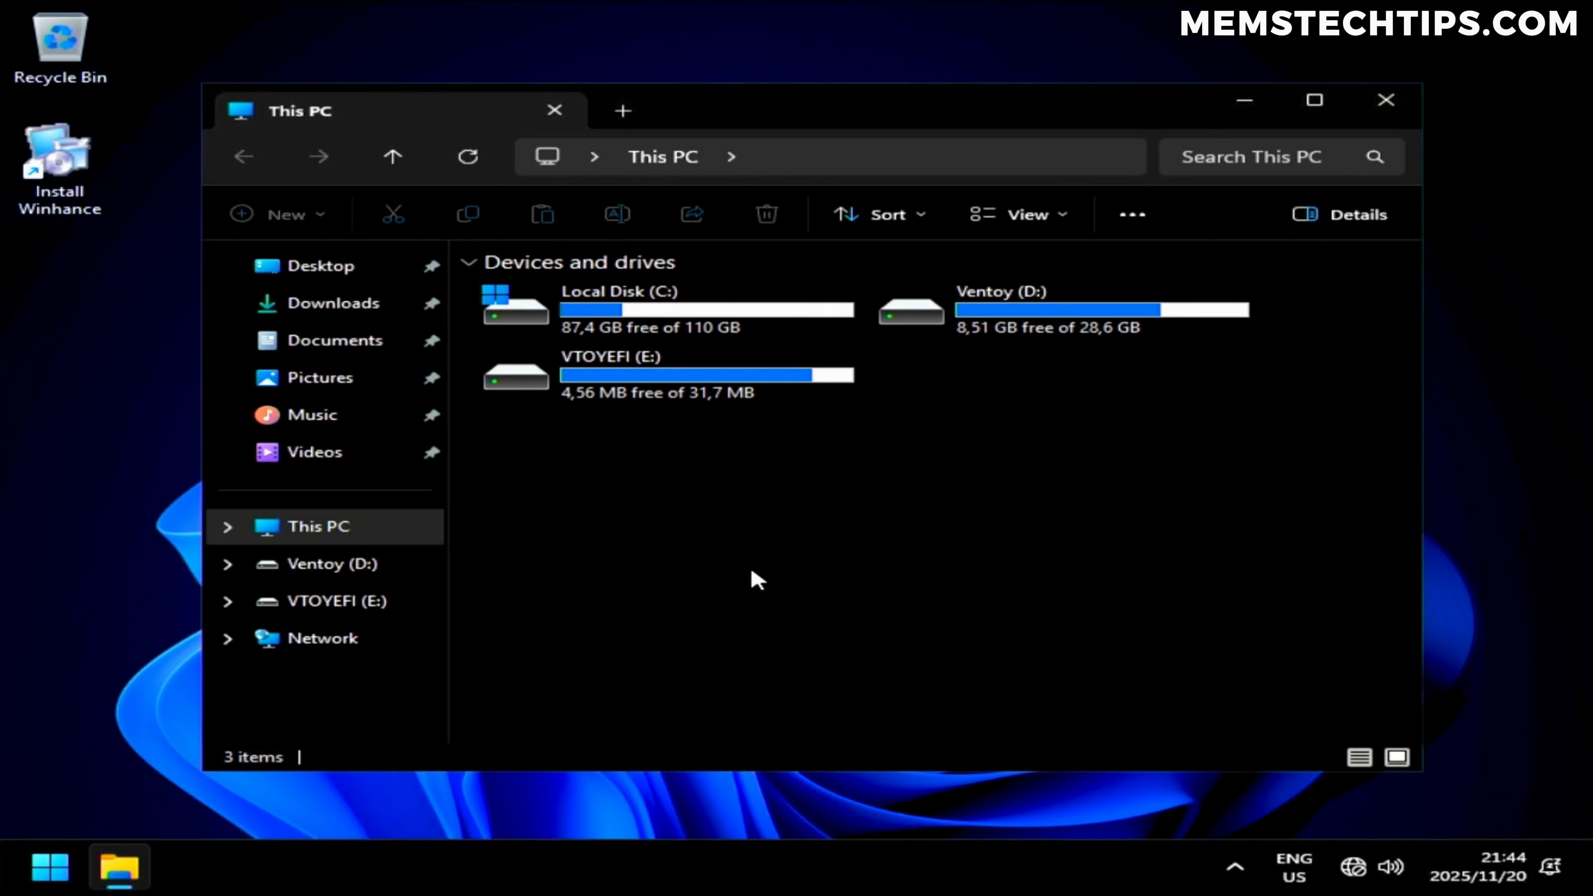
click(1386, 102)
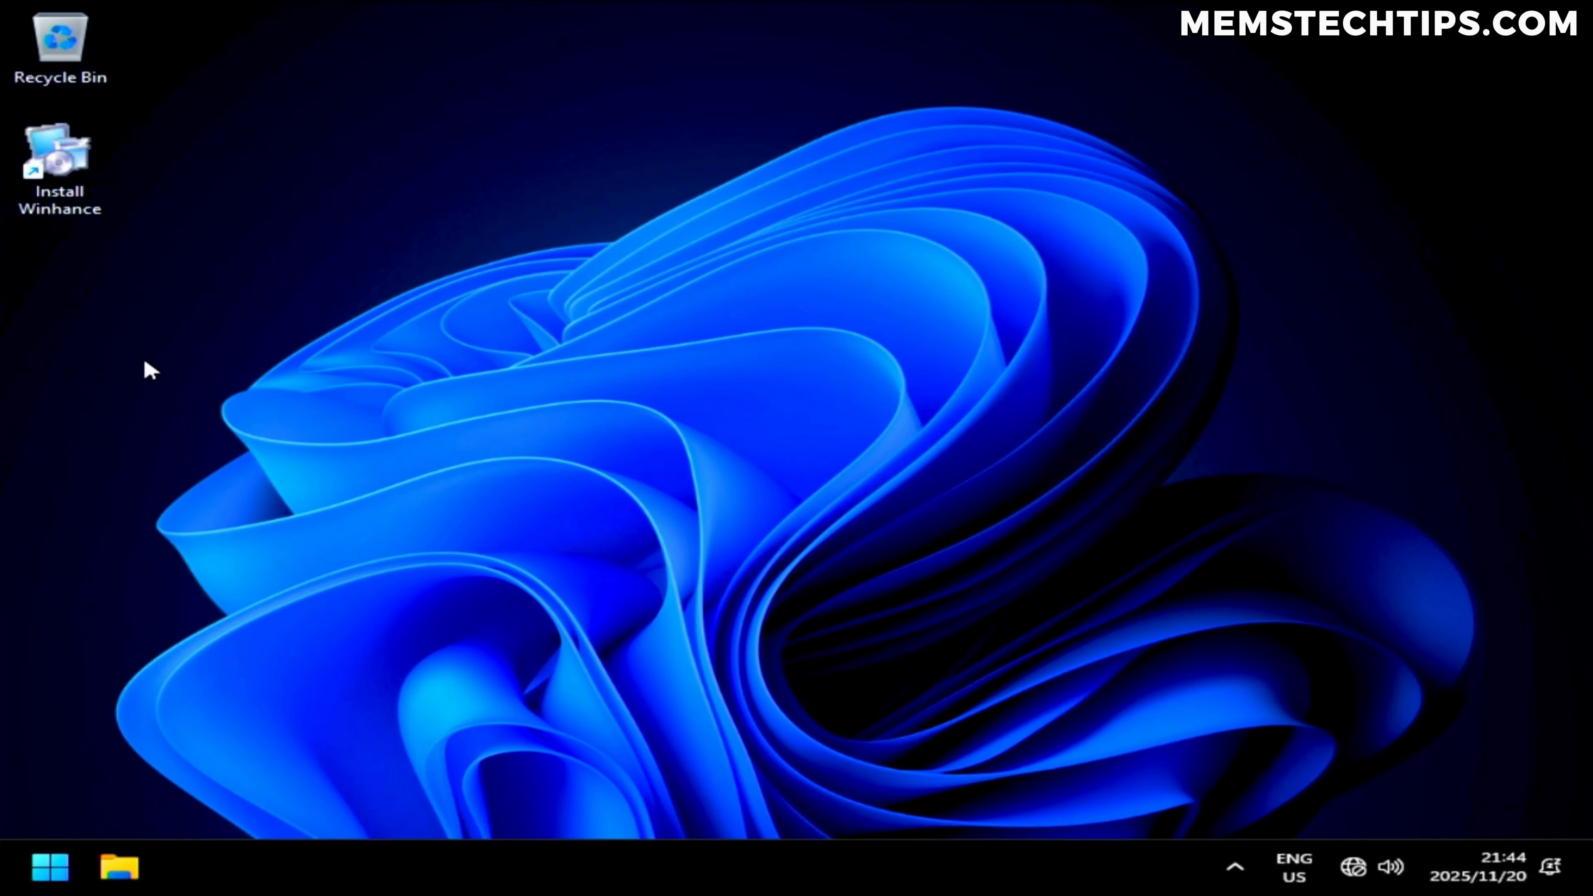
drag(174, 243, 3, 160)
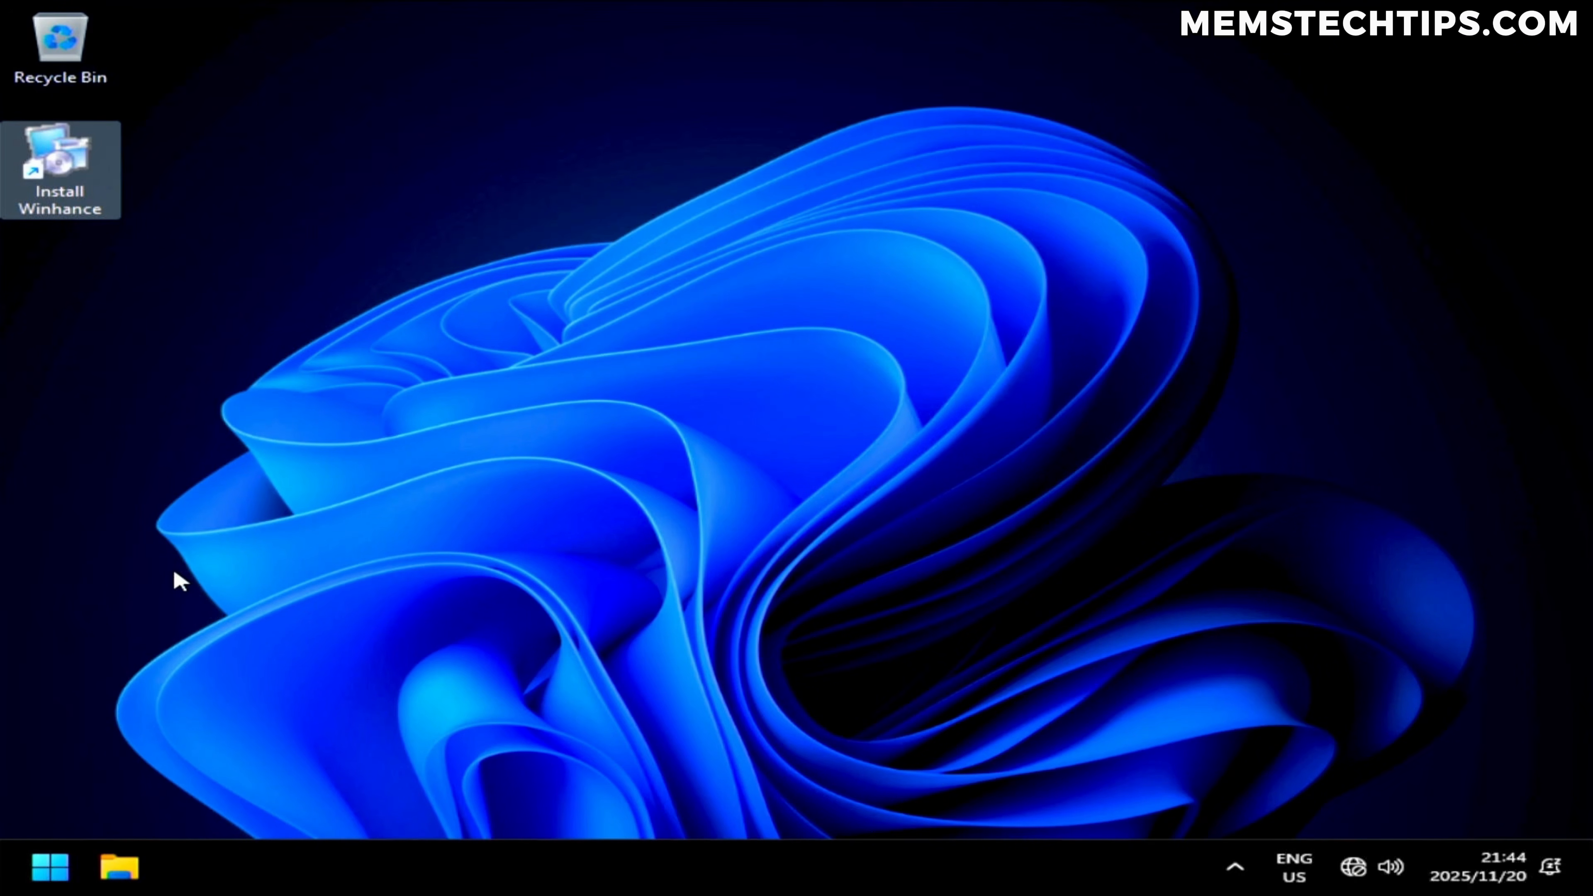
click(119, 572)
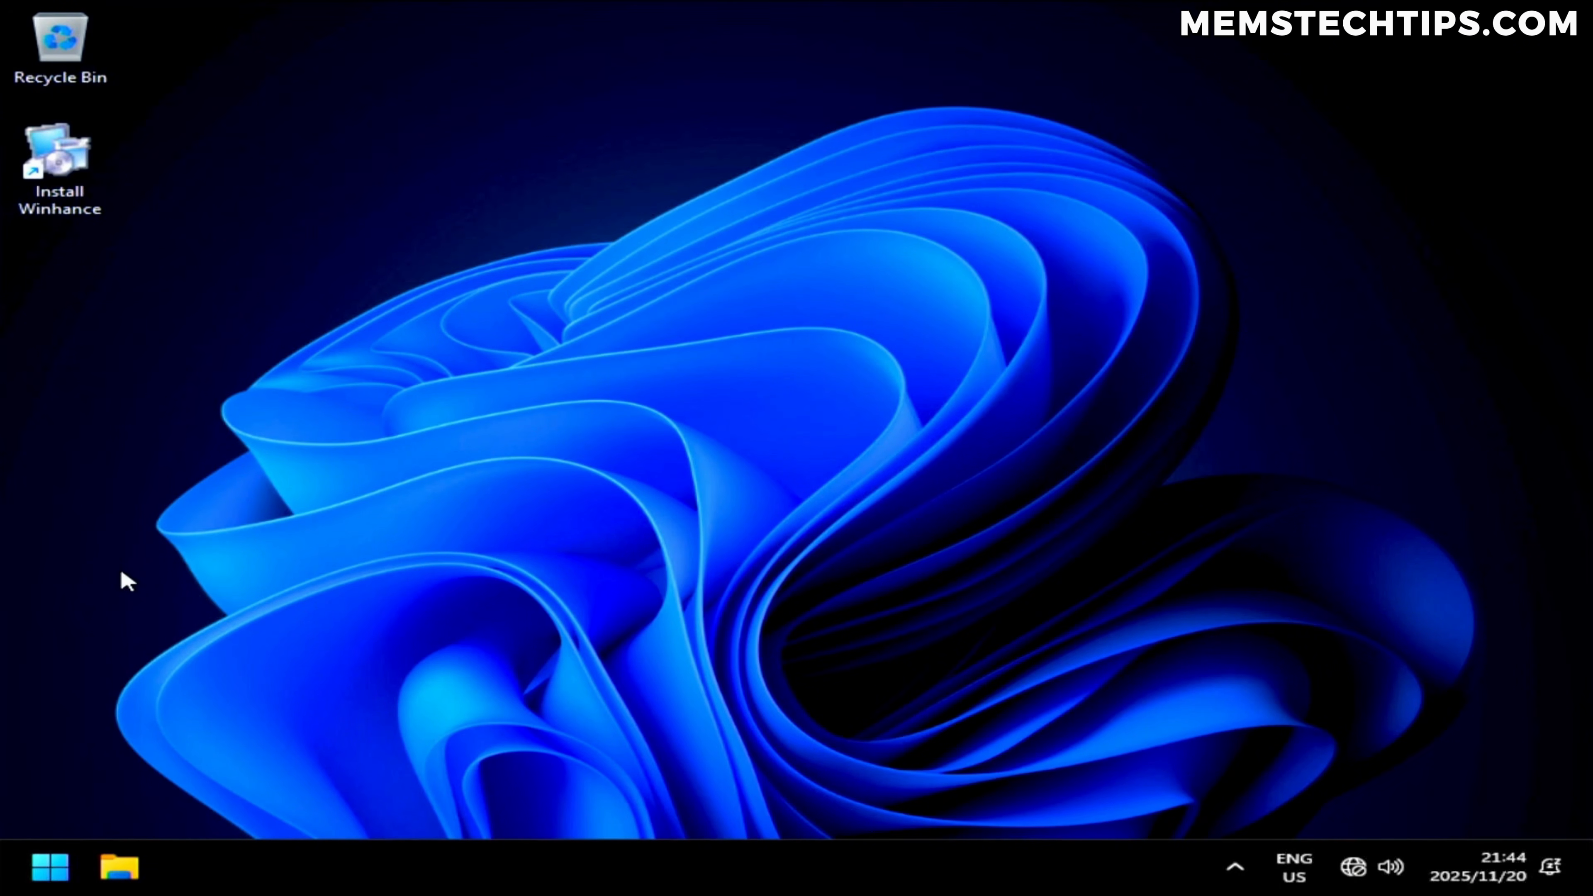